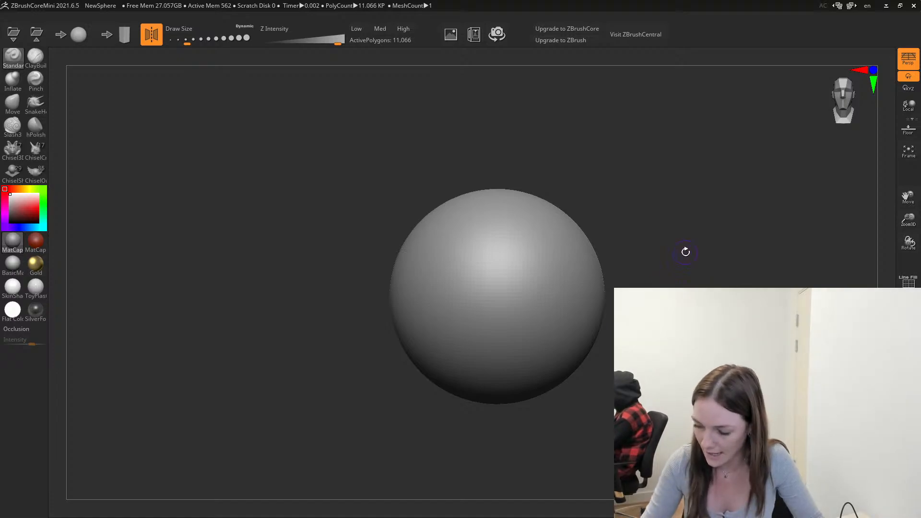
Practise panning and zooming the view around the plain sphere.
mouse_move(695, 228)
left_mouse_down("alt")
mouse_move(637, 223)
mouse_move(672, 211)
mouse_move(611, 230)
mouse_move(643, 193)
mouse_move(520, 207)
mouse_move(723, 194)
mouse_move(494, 271)
mouse_move(635, 240)
mouse_move(763, 179)
mouse_move(672, 207)
mouse_move(706, 207)
mouse_move(682, 216)
left_mouse_up("alt")
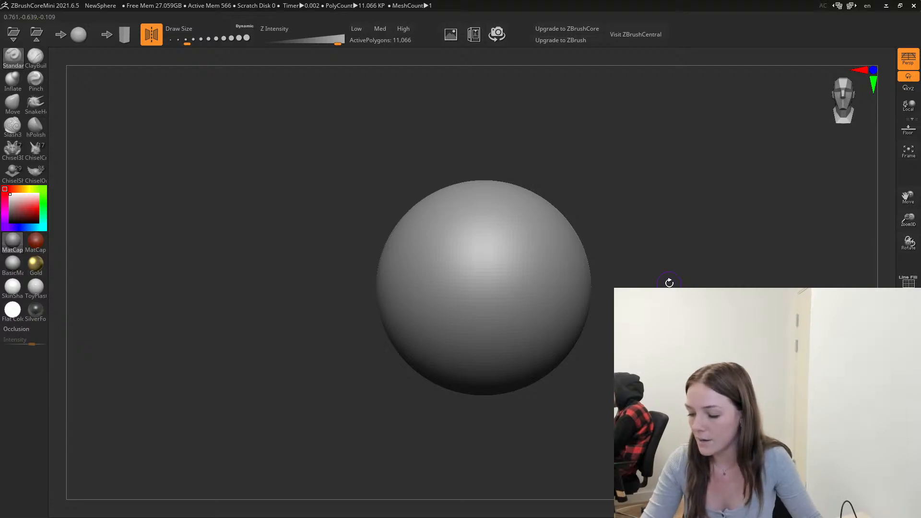
mouse_move(663, 271)
left_mouse_down("alt")
mouse_move(642, 275)
mouse_move(662, 268)
left_mouse_up("alt")
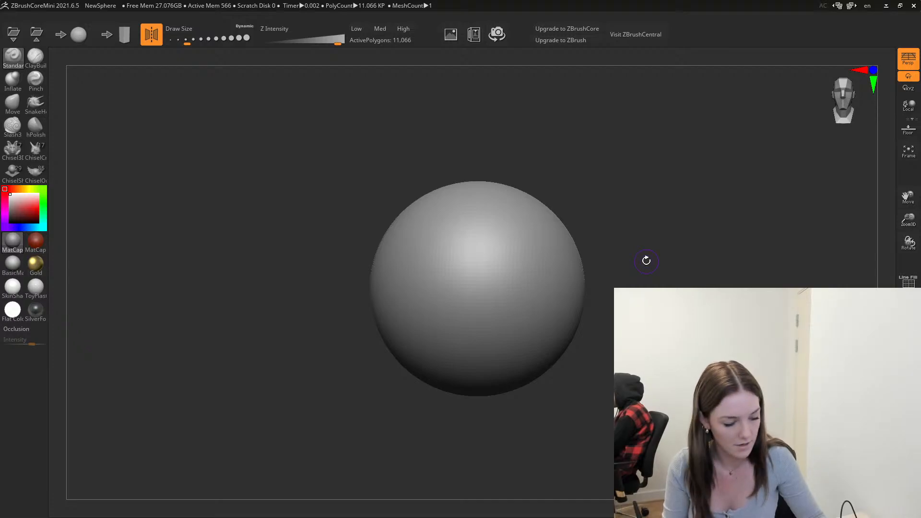
left_click_drag(728, 271, 694, 273, "alt")
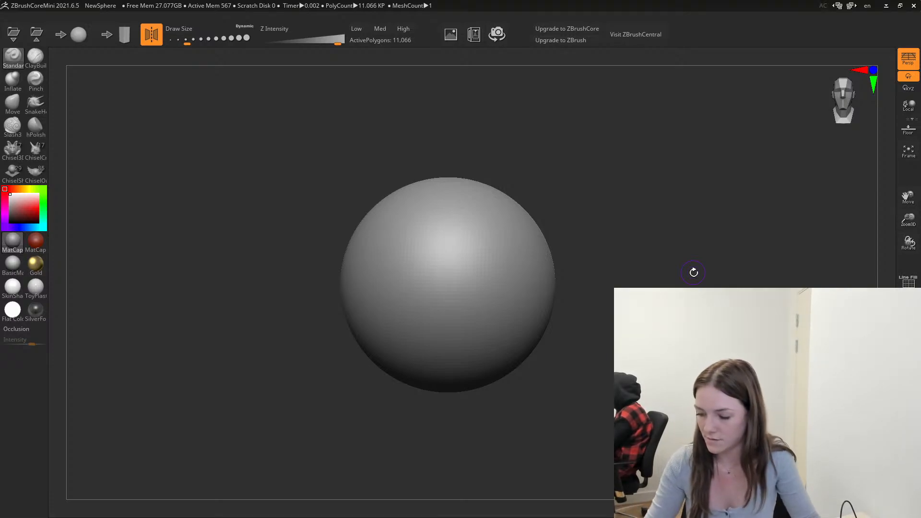
left_click_drag(744, 235, 689, 241, "alt")
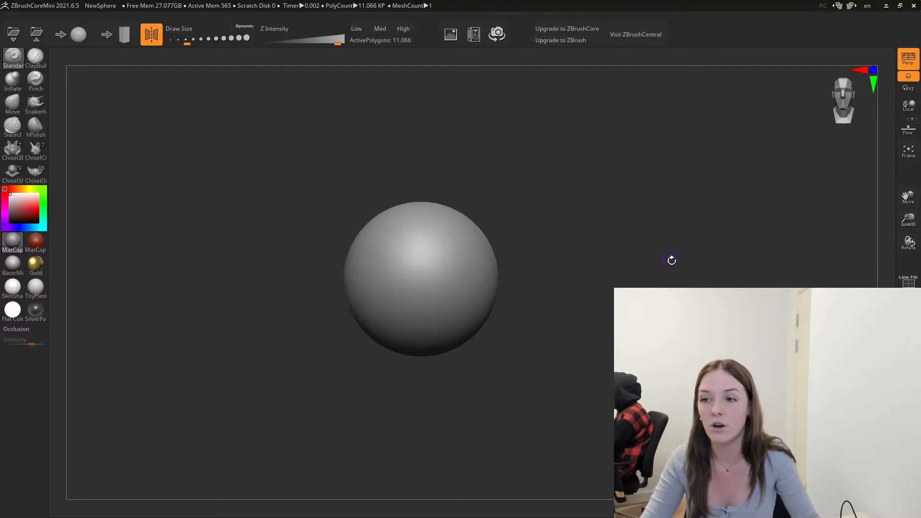
left_click_drag(679, 245, 777, 244, "alt")
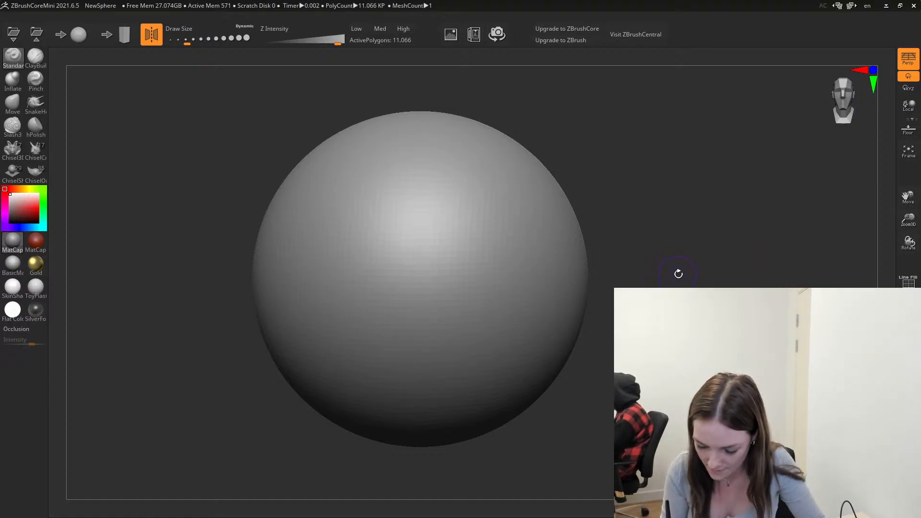
mouse_move(679, 273)
left_mouse_down()
mouse_move(684, 282)
mouse_move(685, 274)
mouse_move(638, 270)
mouse_move(693, 267)
left_mouse_up()
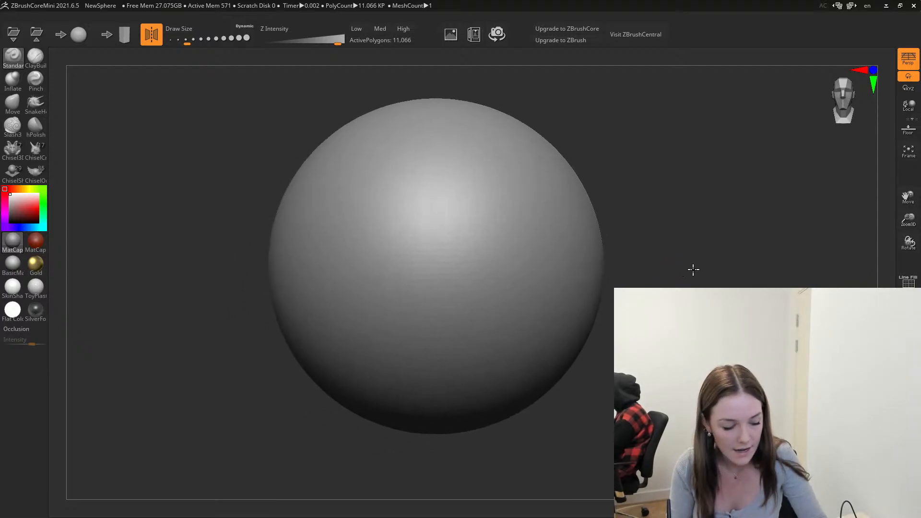
scroll(693, 267, "up", 5)
left_click_drag(752, 234, 567, 352)
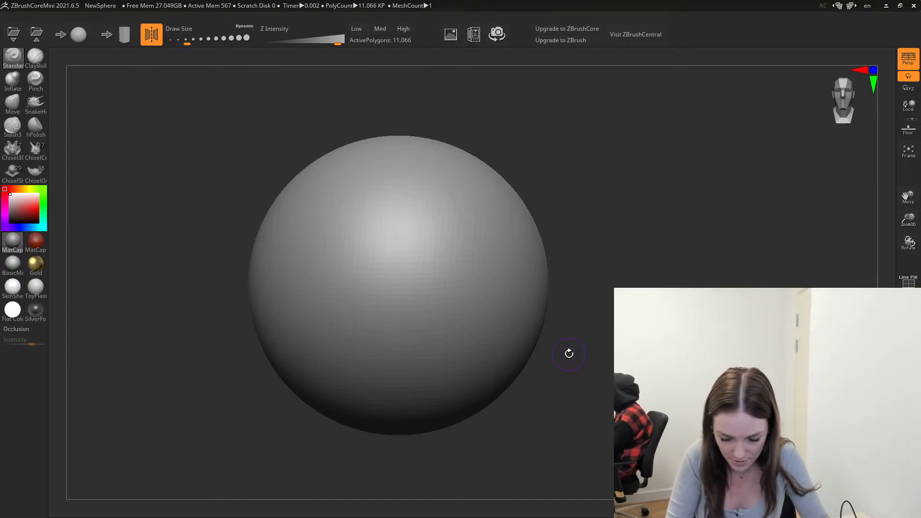
Enlarge the Standard brush, try sculpting a large symmetrical bulge on the sphere's front and inspect it from several angles.
left_click_drag(201, 39, 209, 40)
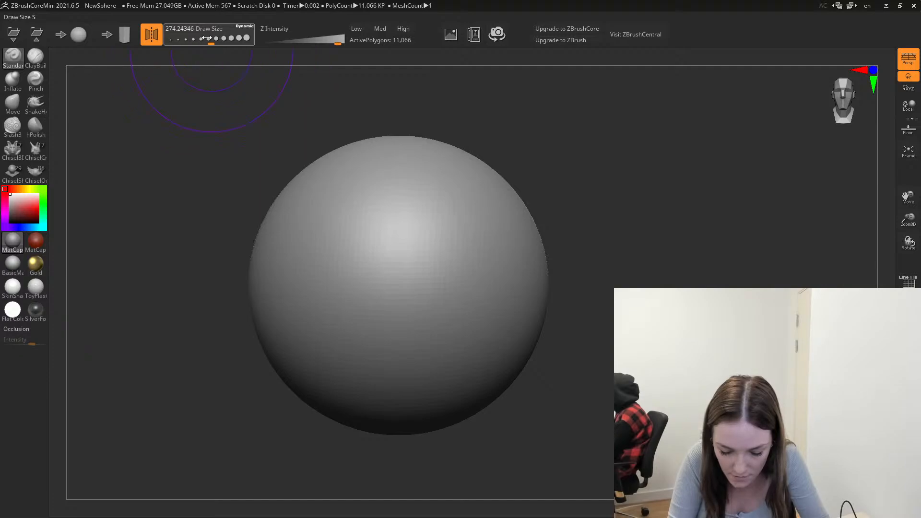
mouse_move(396, 278)
left_mouse_down()
mouse_move(349, 245)
mouse_move(398, 268)
left_mouse_up()
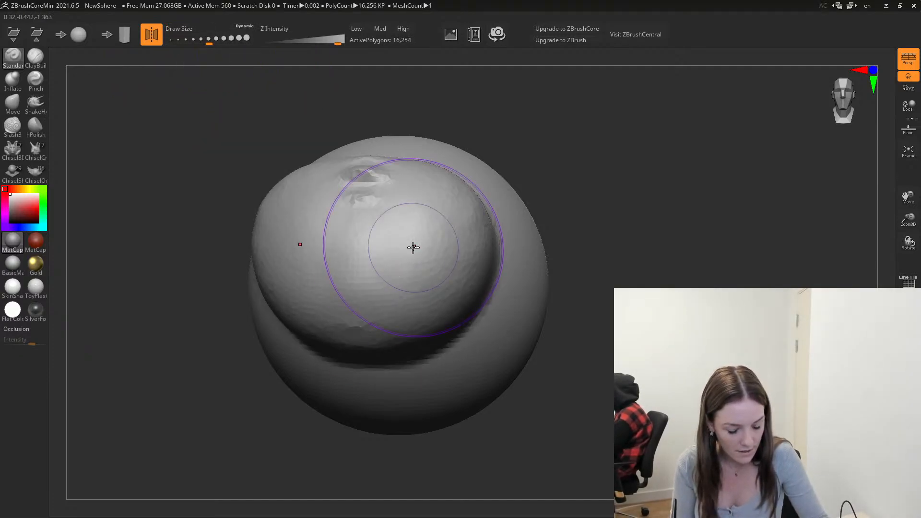
left_click_drag(688, 280, 691, 284)
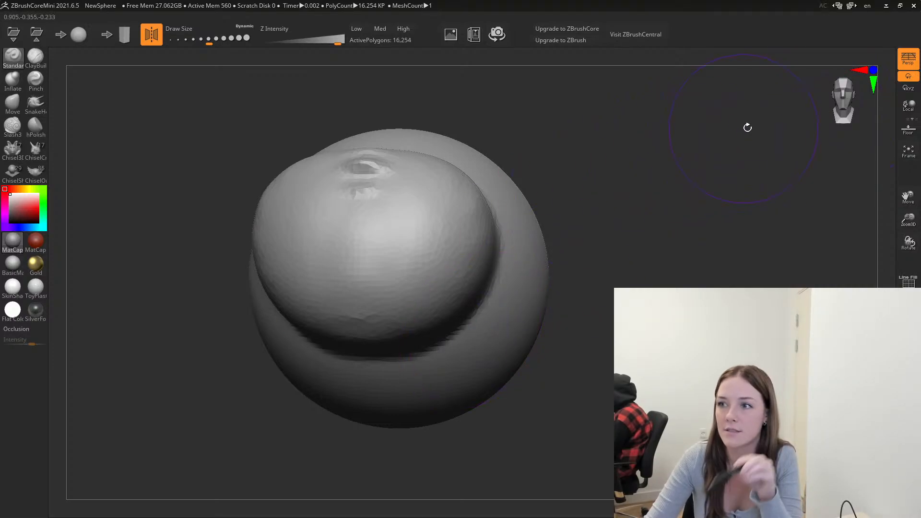
left_click(840, 96)
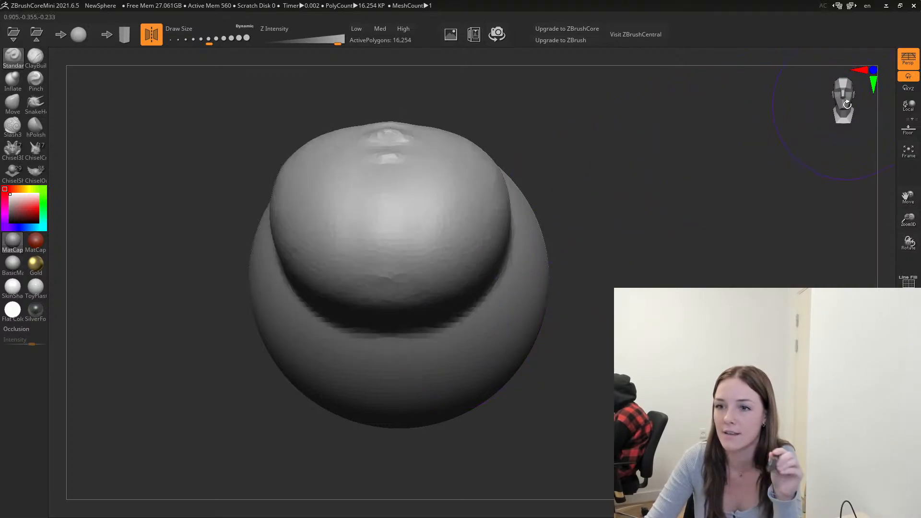
mouse_move(846, 101)
left_mouse_down()
mouse_move(828, 105)
mouse_move(858, 94)
left_mouse_up()
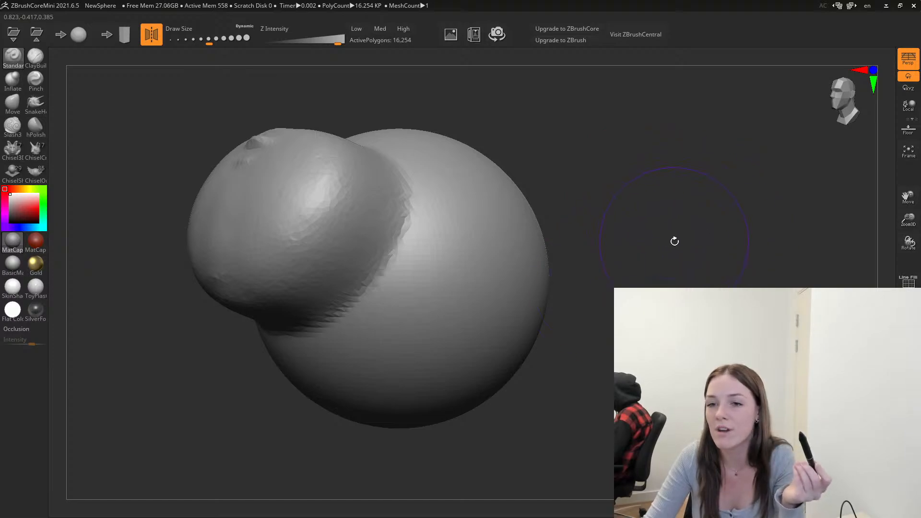
mouse_move(675, 240)
left_mouse_down()
mouse_move(648, 261)
mouse_move(686, 240)
mouse_move(680, 251)
mouse_move(674, 241)
mouse_move(631, 267)
mouse_move(670, 241)
mouse_move(660, 245)
left_mouse_up()
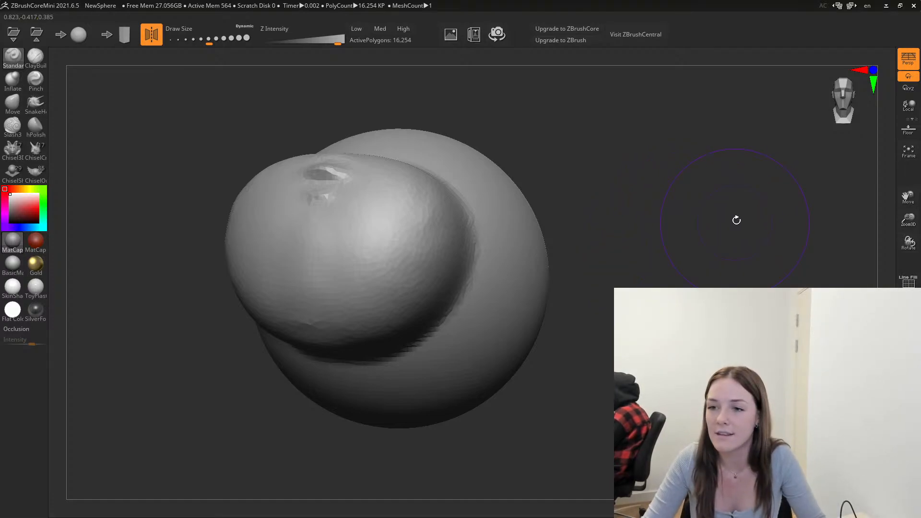
mouse_move(727, 210)
left_mouse_down()
mouse_move(678, 214)
mouse_move(703, 221)
mouse_move(686, 226)
mouse_move(699, 222)
left_mouse_up()
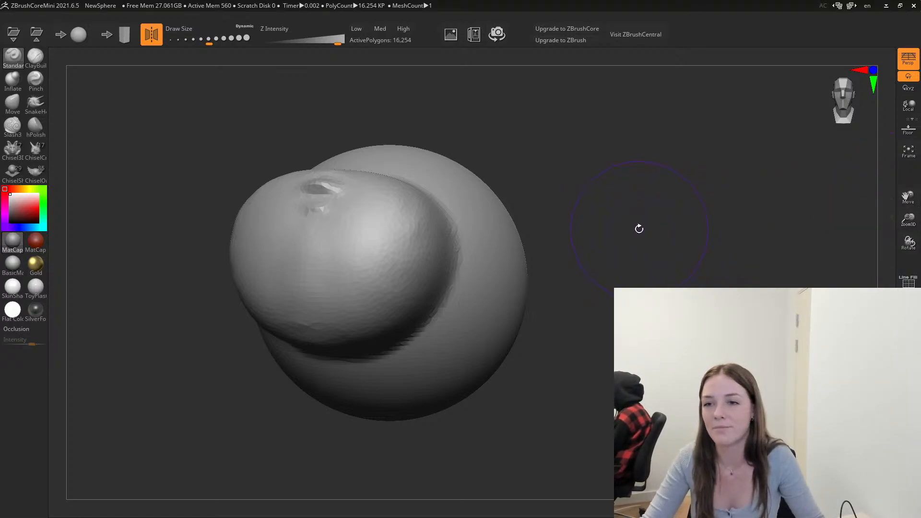
mouse_move(639, 229)
left_mouse_down()
mouse_move(672, 218)
mouse_move(657, 216)
mouse_move(669, 226)
mouse_move(657, 257)
mouse_move(695, 212)
mouse_move(581, 225)
mouse_move(664, 200)
mouse_move(693, 216)
left_mouse_up()
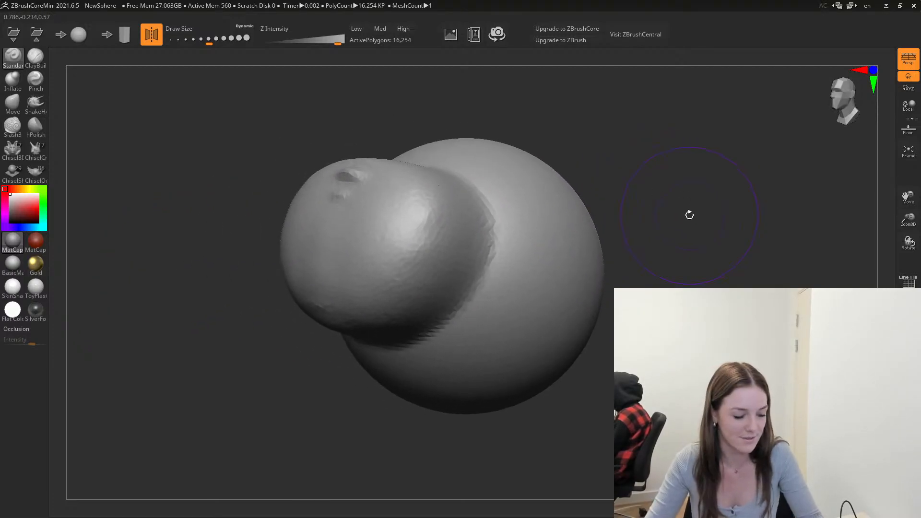
Undo the large bulge and return the sphere to a straight front view.
key("ctrl+z")
left_click_drag(661, 184, 679, 159)
left_click_drag(736, 200, 710, 188, "alt")
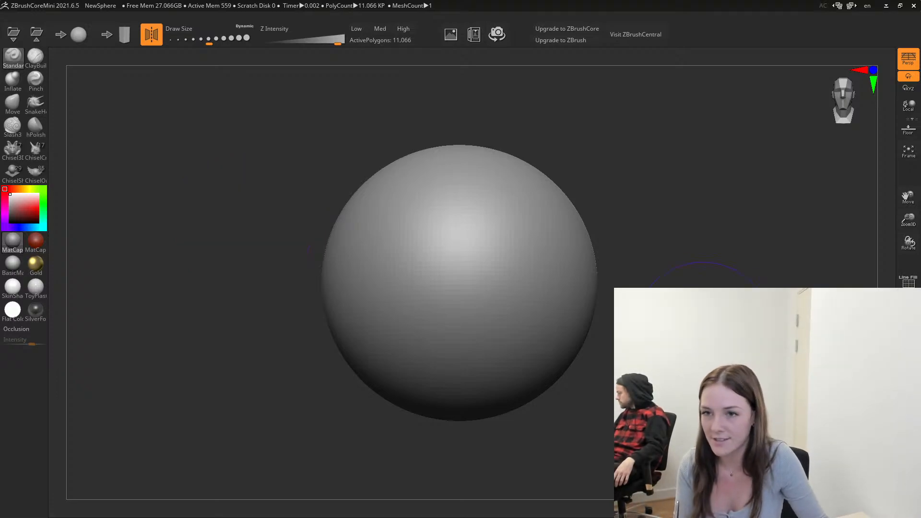
mouse_move(672, 350)
left_mouse_down()
mouse_move(668, 284)
mouse_move(645, 295)
mouse_move(701, 297)
left_mouse_up()
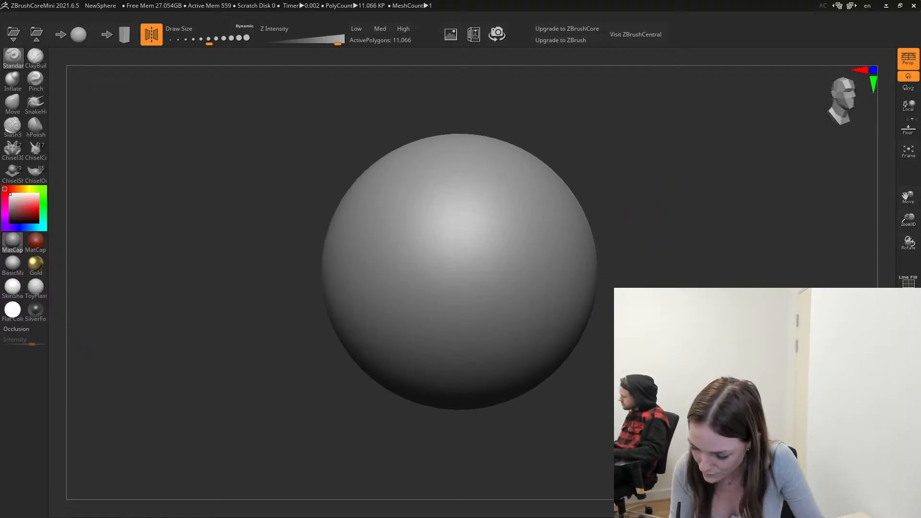
left_click(844, 94)
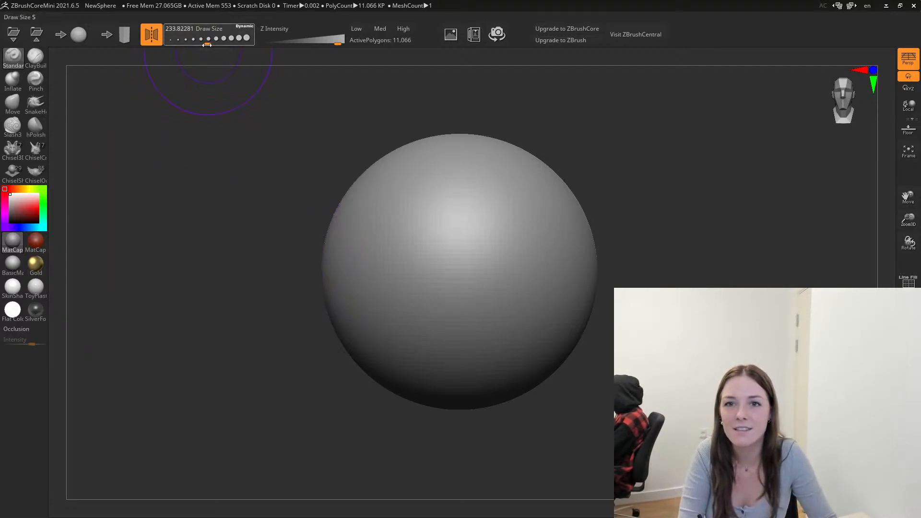
Set the Standard brush to a draw size of about 59 and a Z intensity of 41.
left_click_drag(209, 43, 188, 42)
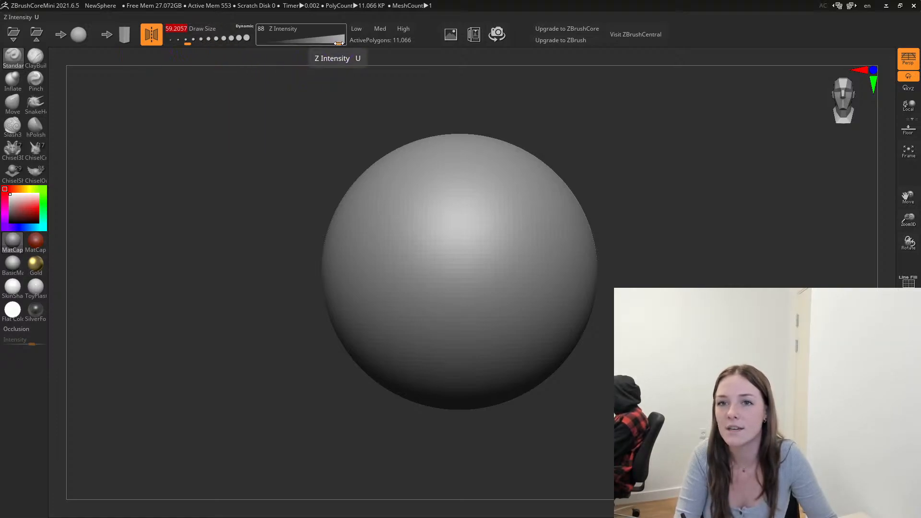
mouse_move(337, 43)
left_mouse_down()
mouse_move(302, 45)
mouse_move(336, 40)
mouse_move(322, 43)
left_mouse_up()
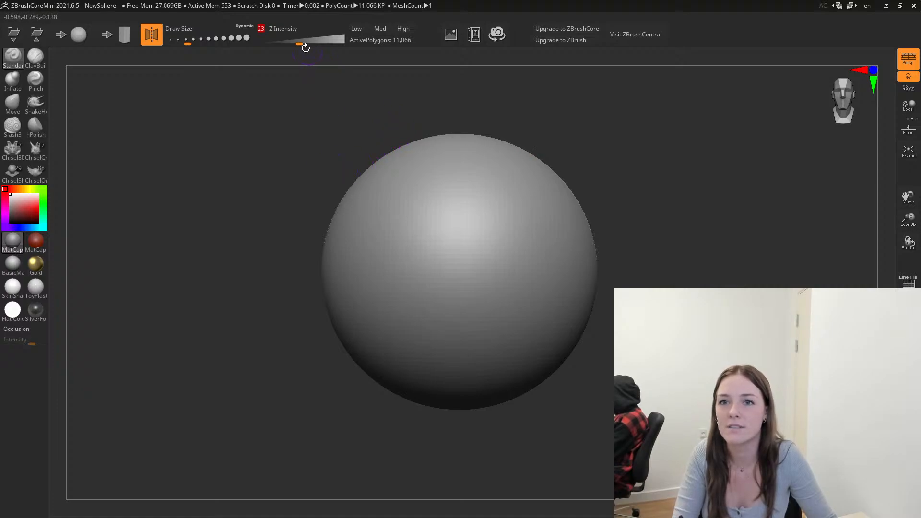
left_click_drag(302, 43, 312, 43)
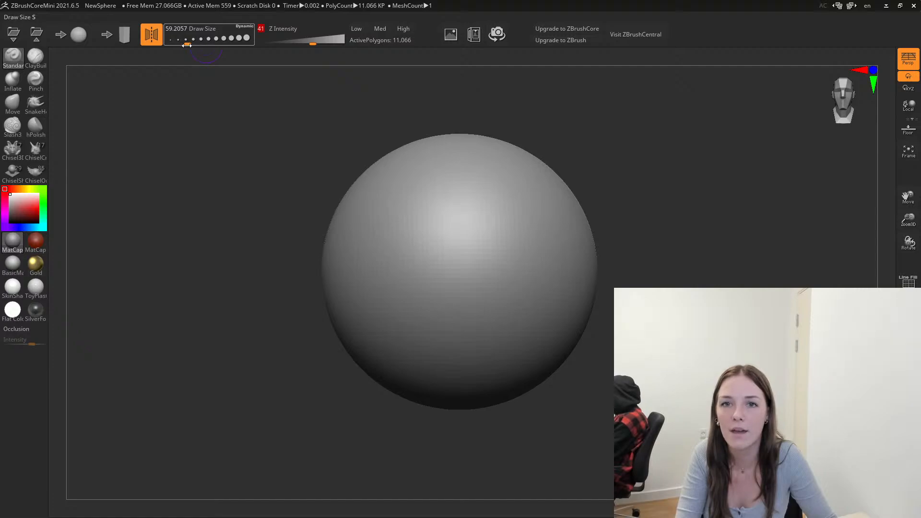
Try sculpting mirrored bumps on the sphere's upper front at a draw size of about 167, and undo them.
mouse_move(187, 45)
left_mouse_down()
mouse_move(213, 44)
mouse_move(202, 44)
left_mouse_up()
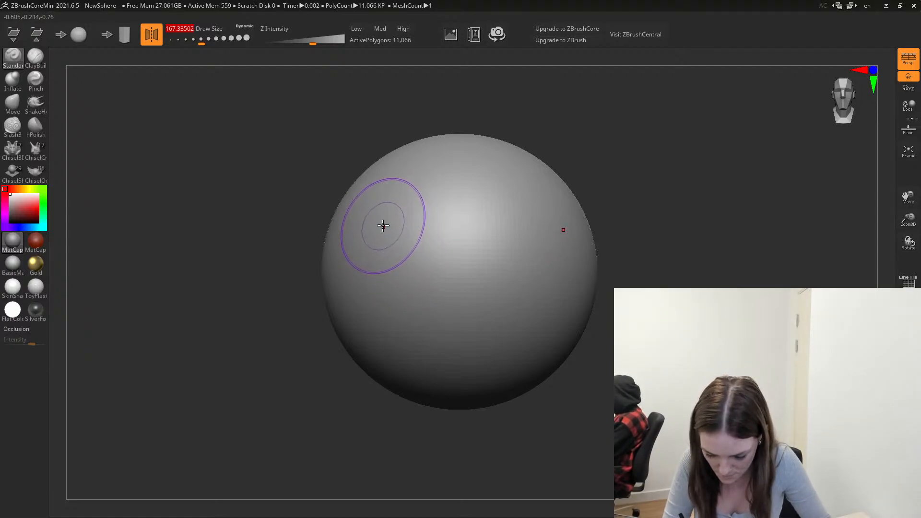
mouse_move(382, 225)
left_mouse_down()
mouse_move(393, 237)
mouse_move(357, 214)
mouse_move(405, 246)
left_mouse_up()
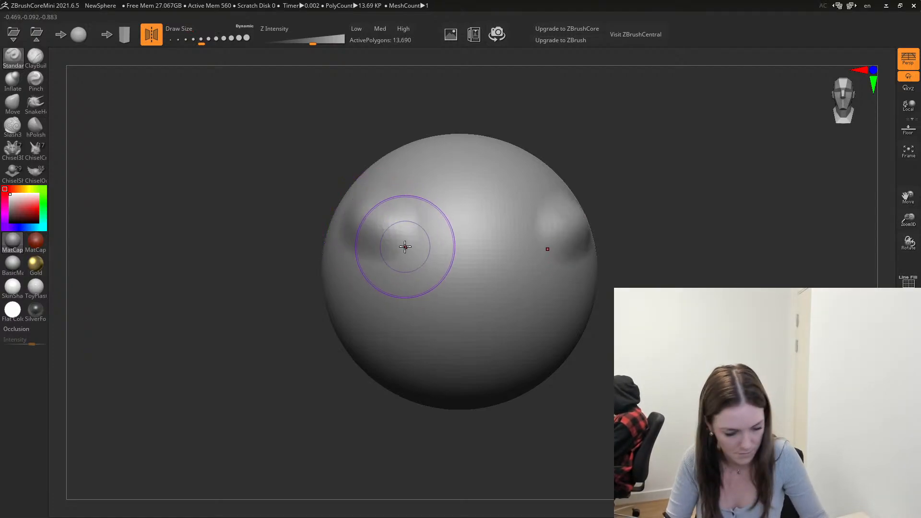
key("ctrl+z")
key("ctrl+z")
key("ctrl+z")
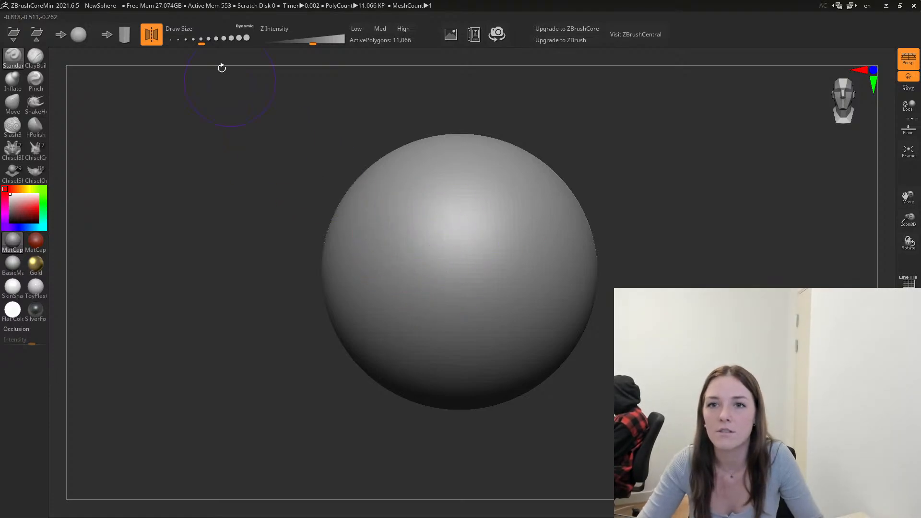
Sculpt mirrored brow ridges curving toward the nose at a draw size of about 90, and smooth the area between them.
left_click_drag(201, 42, 193, 42)
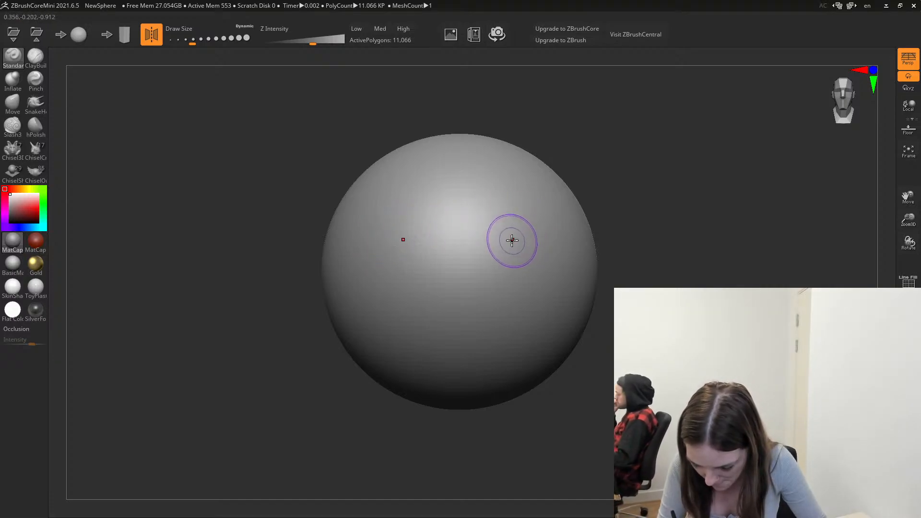
mouse_move(512, 241)
left_mouse_down()
mouse_move(499, 263)
mouse_move(552, 232)
mouse_move(514, 247)
mouse_move(491, 274)
mouse_move(496, 288)
mouse_move(559, 224)
mouse_move(594, 226)
mouse_move(599, 237)
left_mouse_up()
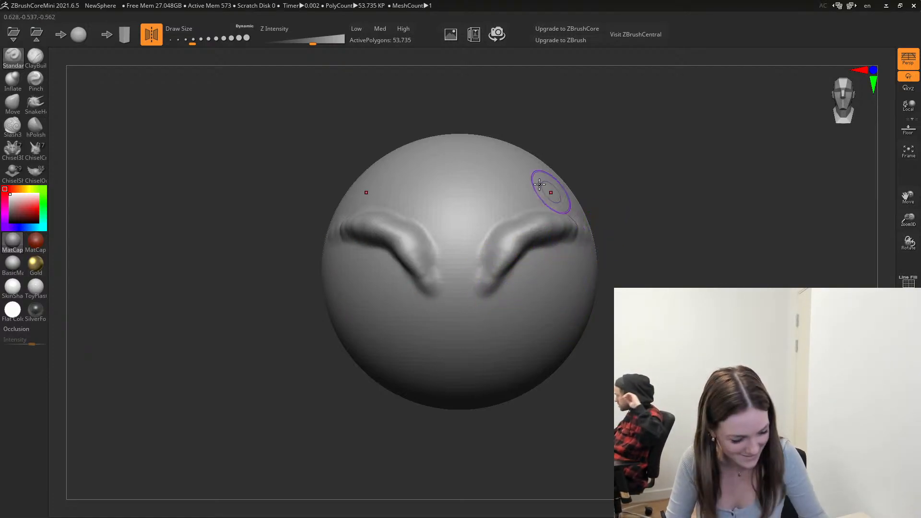
mouse_move(498, 241)
left_mouse_down("shift")
mouse_move(480, 279)
mouse_move(501, 217)
left_mouse_up("shift")
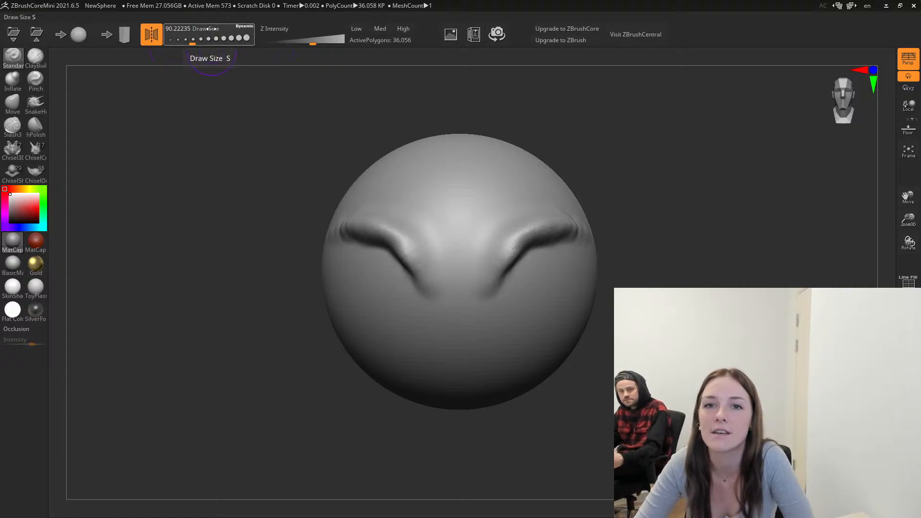
Set the draw size to about 158 and examine the brow ridges from the side, front and underside.
mouse_move(191, 42)
left_mouse_down()
mouse_move(242, 37)
mouse_move(185, 41)
mouse_move(200, 40)
left_mouse_up()
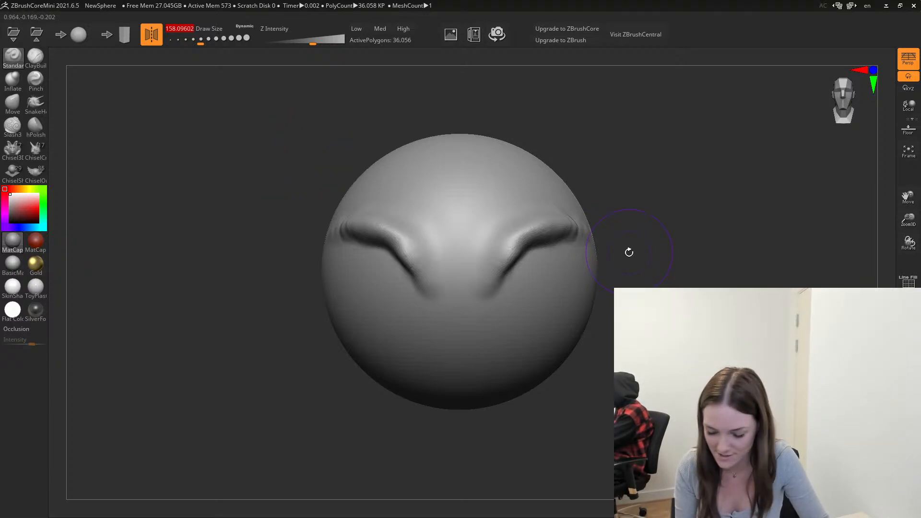
mouse_move(629, 253)
left_mouse_down("alt")
mouse_move(597, 249)
mouse_move(617, 246)
left_mouse_up("alt")
left_click_drag(734, 283, 644, 277)
left_click_drag(666, 310, 662, 308)
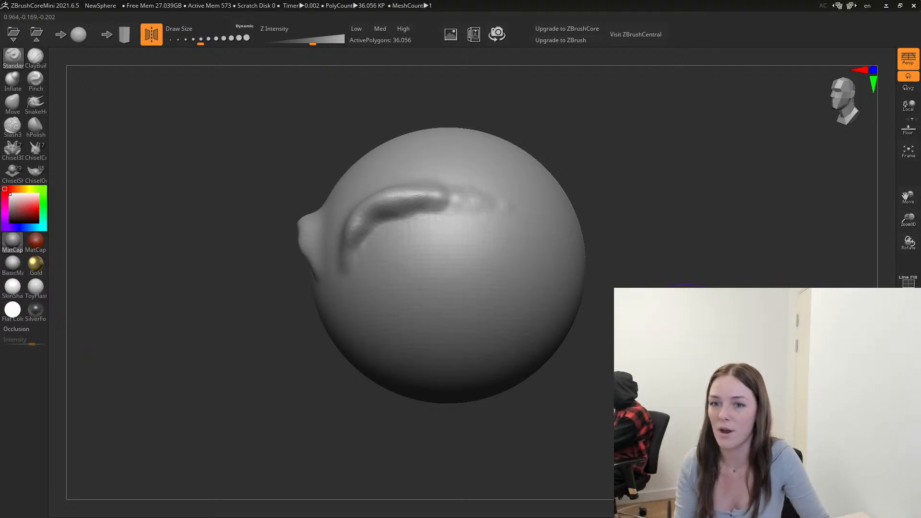
left_click_drag(684, 298, 715, 272, "alt")
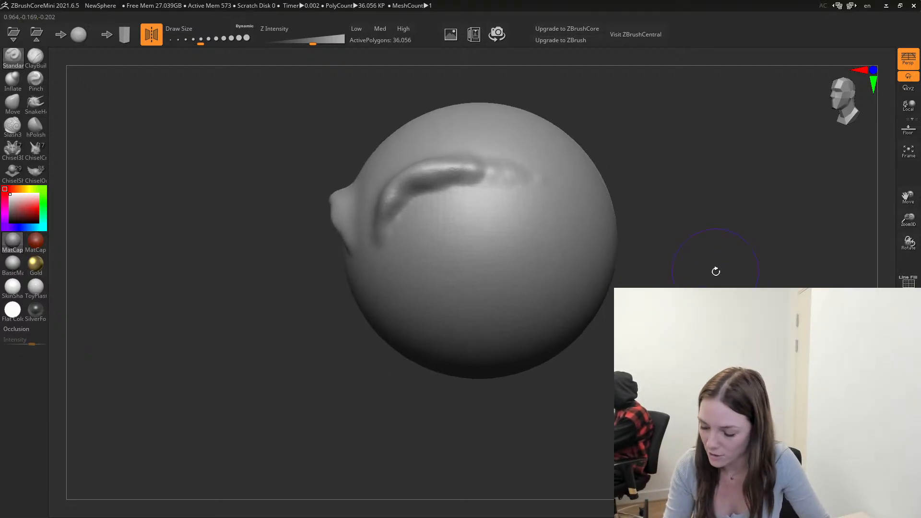
left_click(842, 97)
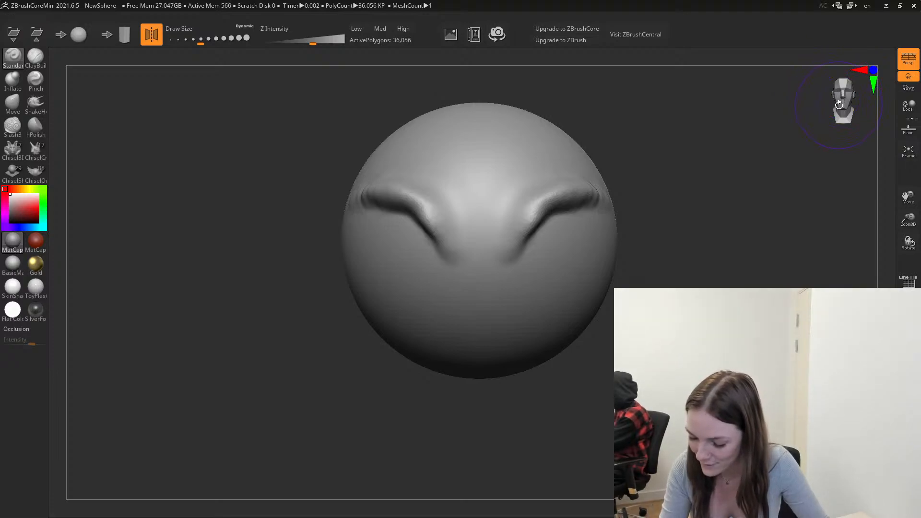
left_click_drag(839, 105, 844, 104)
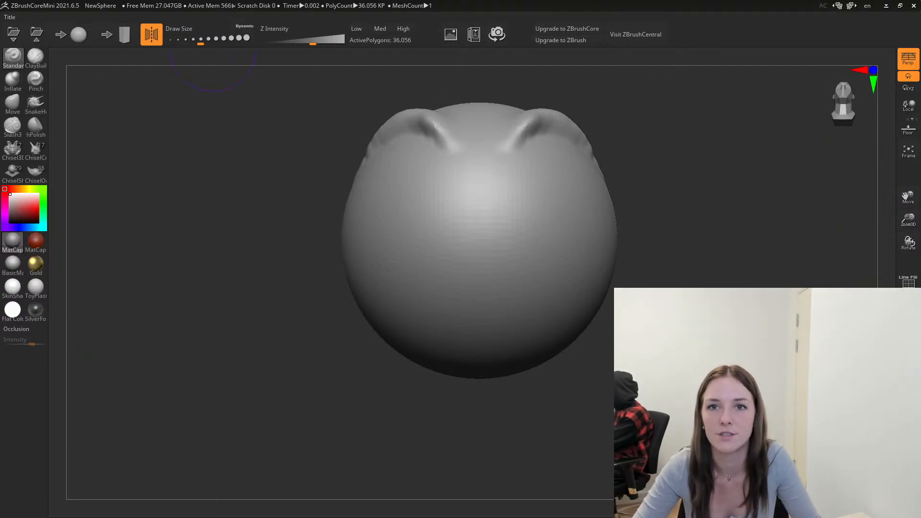
Set the Standard brush to a draw size of about 344 and a Z intensity of 58.
mouse_move(200, 45)
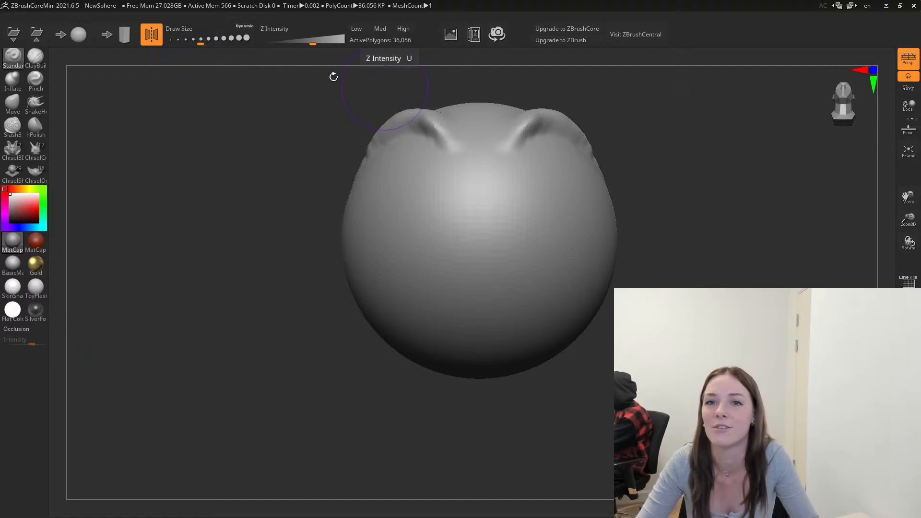
left_click_drag(201, 43, 205, 44)
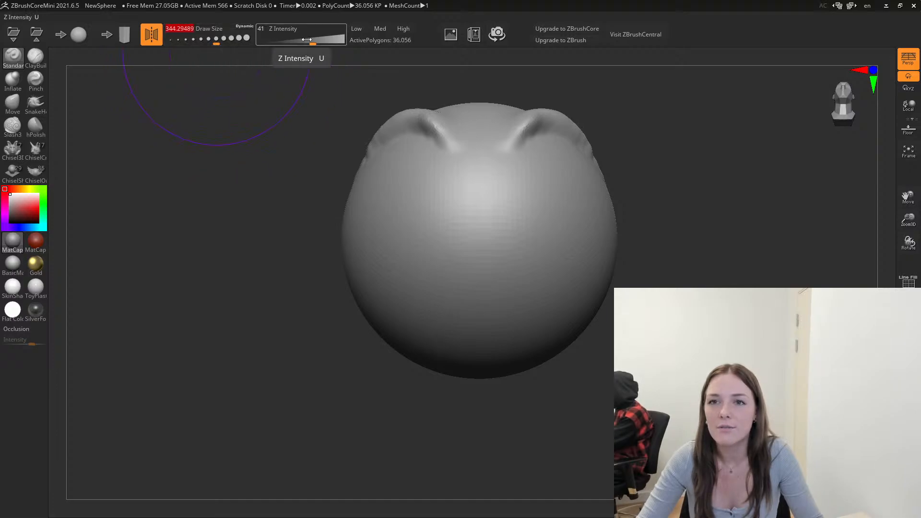
mouse_move(317, 43)
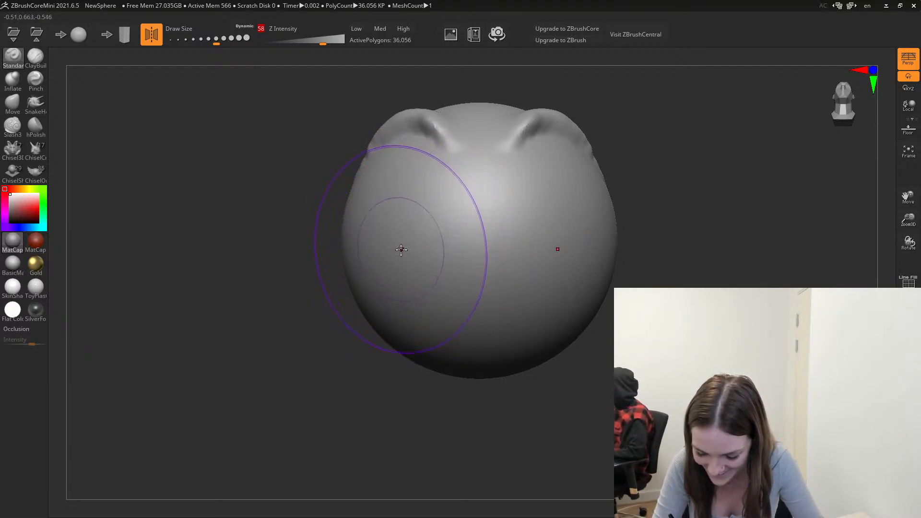
Set the Z intensity to 35 and build up a large rounded muzzle on the front of the sphere below the brow ridges.
mouse_move(401, 250)
left_mouse_down()
mouse_move(430, 188)
mouse_move(451, 187)
left_mouse_up()
key("ctrl+z")
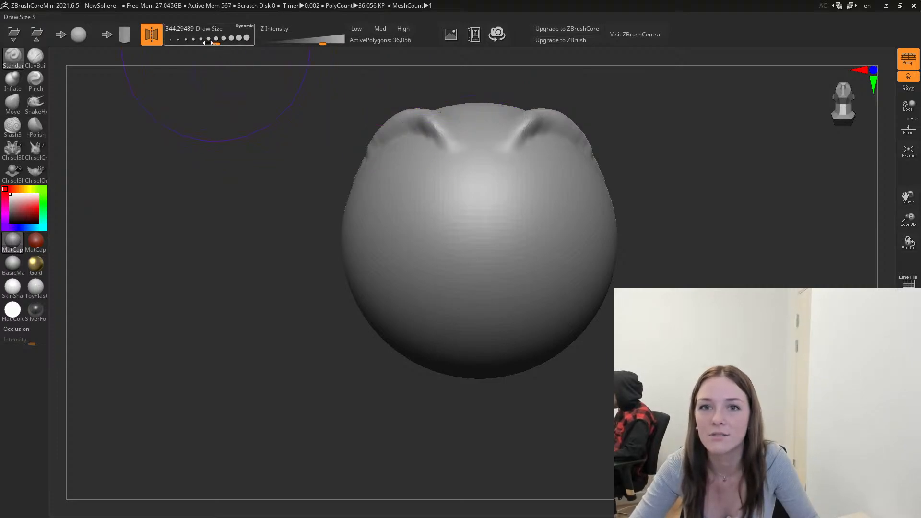
left_click_drag(323, 44, 309, 45)
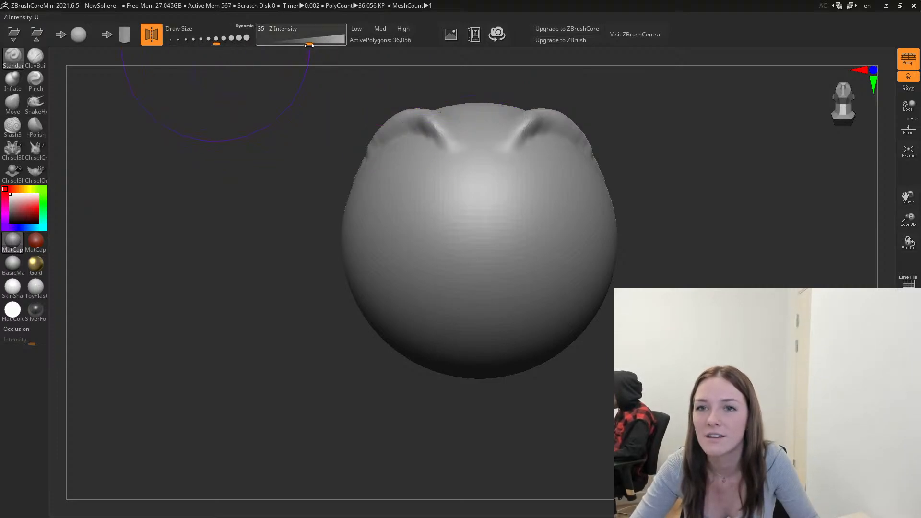
mouse_move(459, 175)
left_mouse_down()
mouse_move(466, 195)
mouse_move(440, 185)
mouse_move(422, 160)
mouse_move(468, 164)
left_mouse_up()
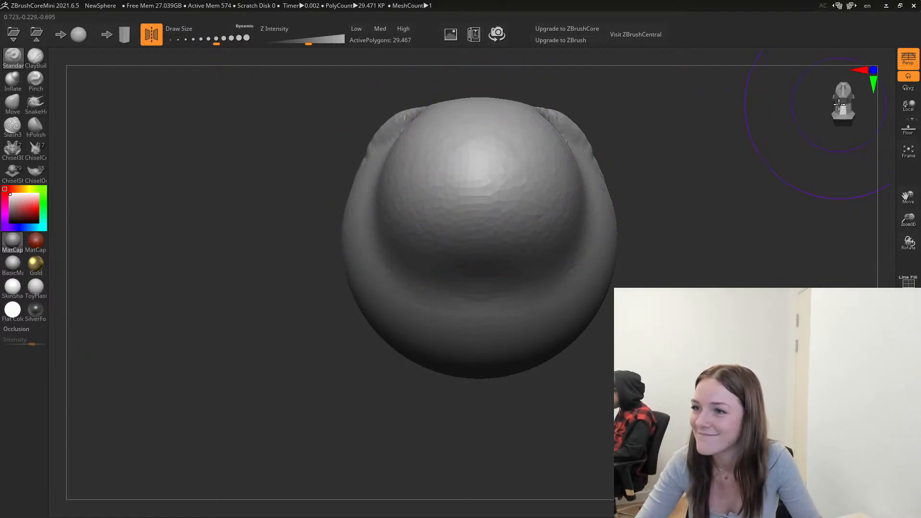
left_click_drag(843, 108, 847, 115)
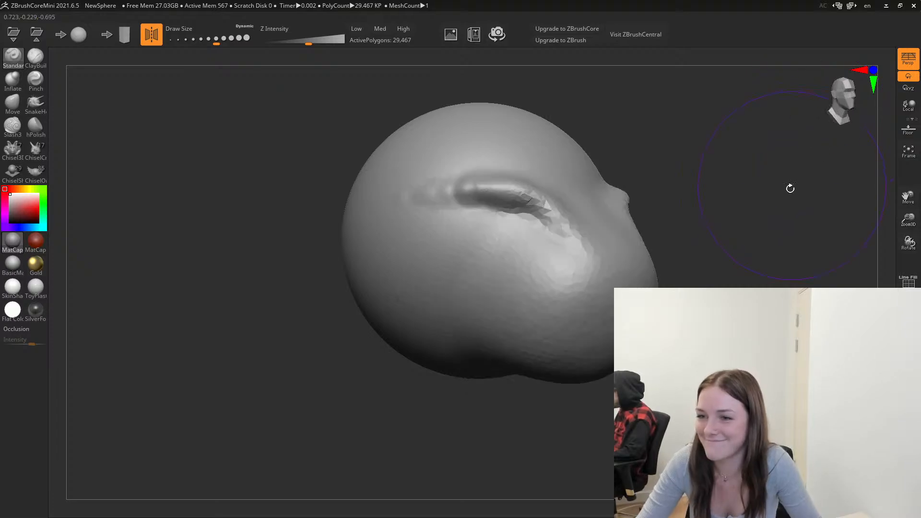
left_click_drag(782, 214, 691, 214)
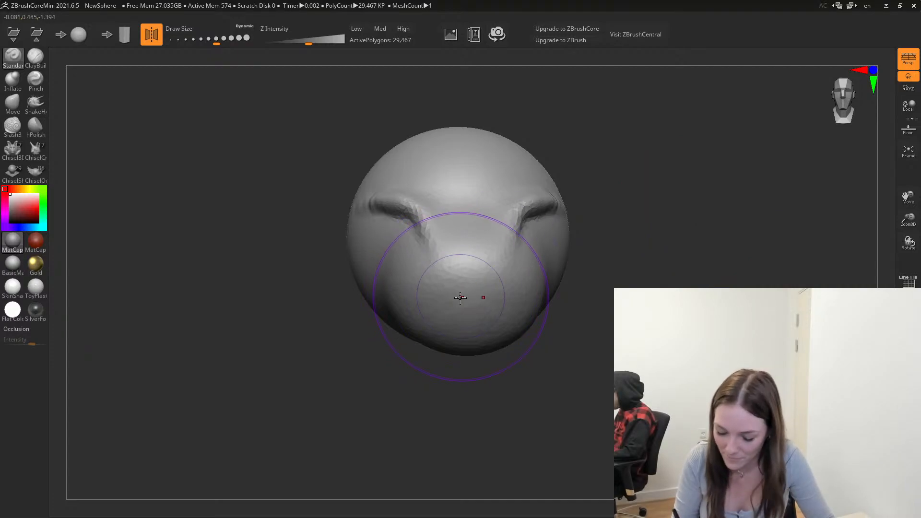
left_click_drag(458, 297, 482, 285)
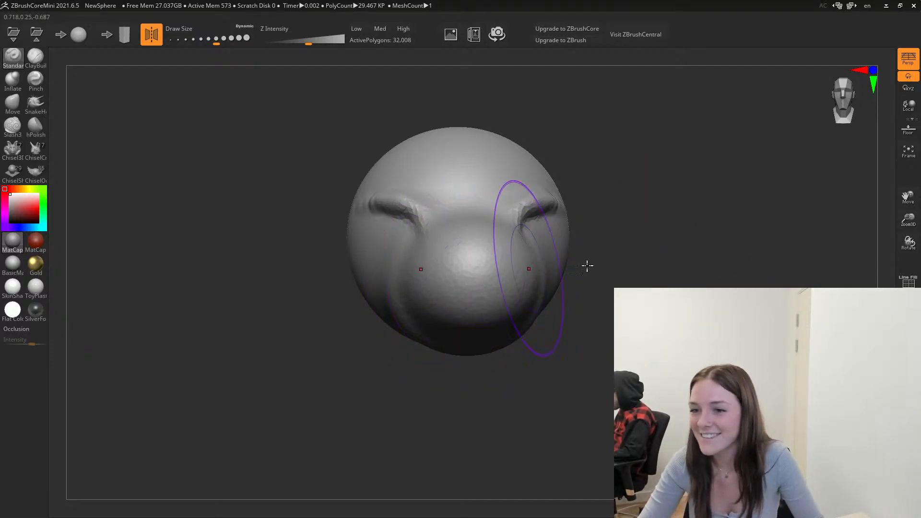
Try adding volume to the side and underside of the muzzle, and undo each stroke.
mouse_move(628, 259)
left_mouse_down()
mouse_move(700, 259)
mouse_move(666, 257)
mouse_move(695, 295)
mouse_move(669, 309)
mouse_move(598, 298)
mouse_move(652, 312)
left_mouse_up()
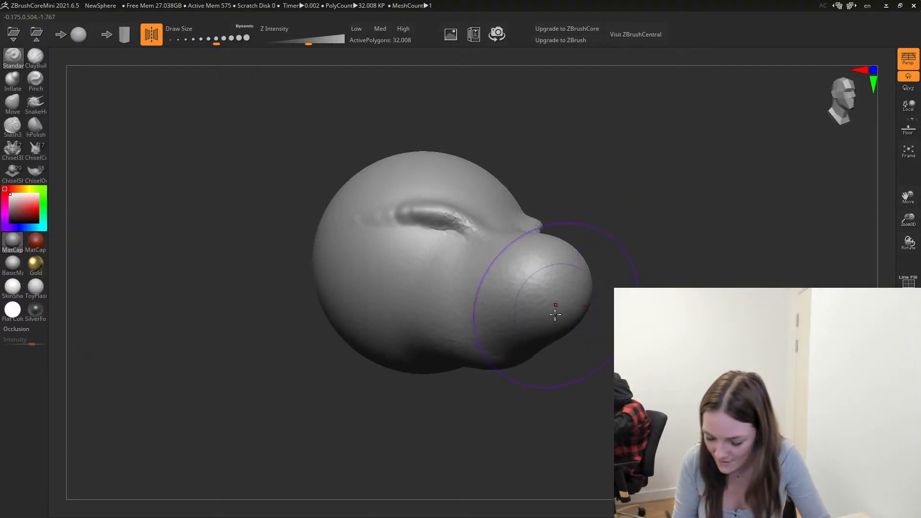
mouse_move(532, 330)
left_mouse_down()
mouse_move(554, 335)
mouse_move(507, 336)
left_mouse_up()
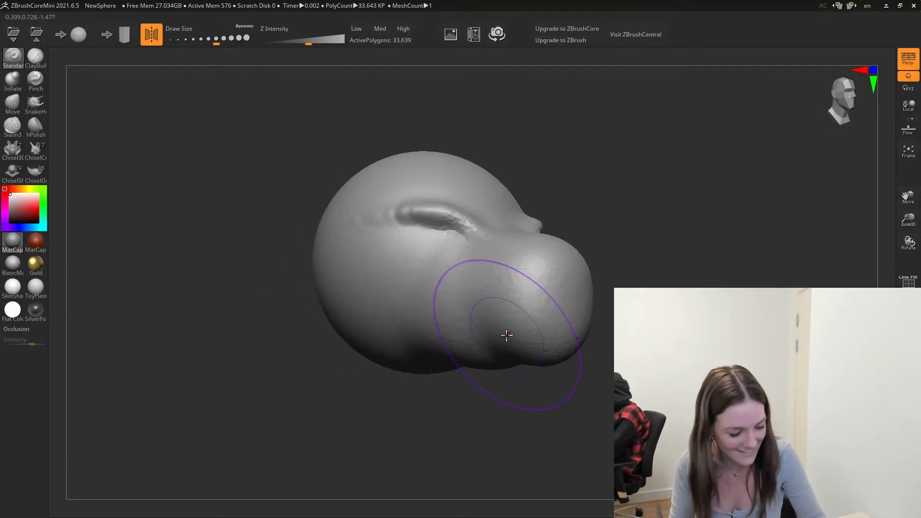
key("ctrl+z")
mouse_move(667, 331)
left_mouse_down("alt")
mouse_move(618, 338)
mouse_move(615, 287)
left_mouse_up("alt")
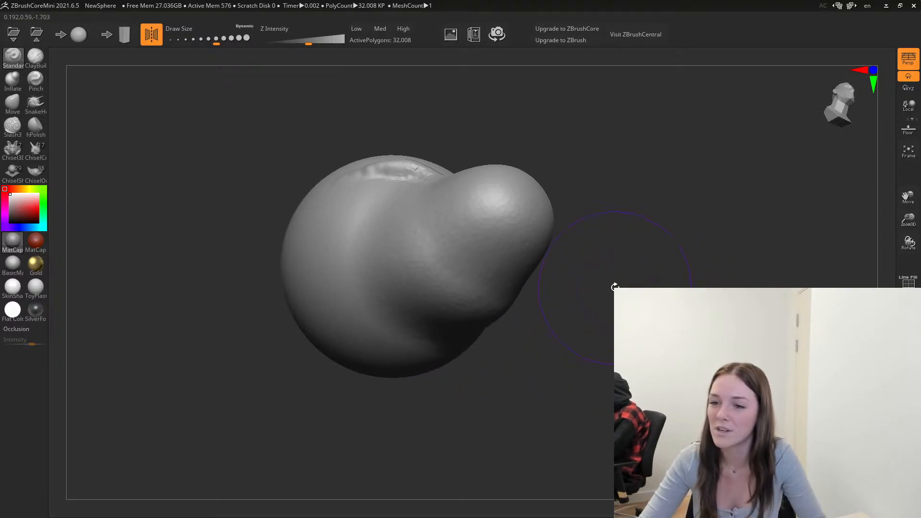
left_click_drag(463, 232, 508, 211)
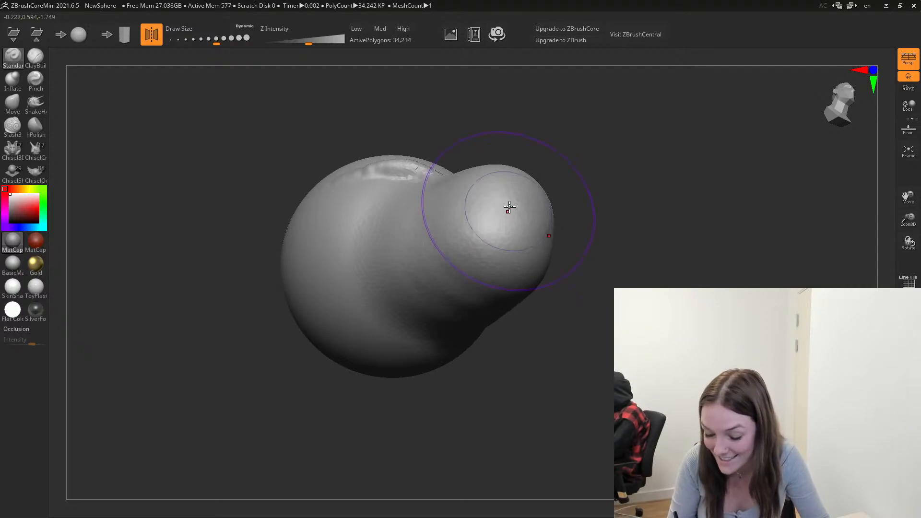
key("ctrl+z")
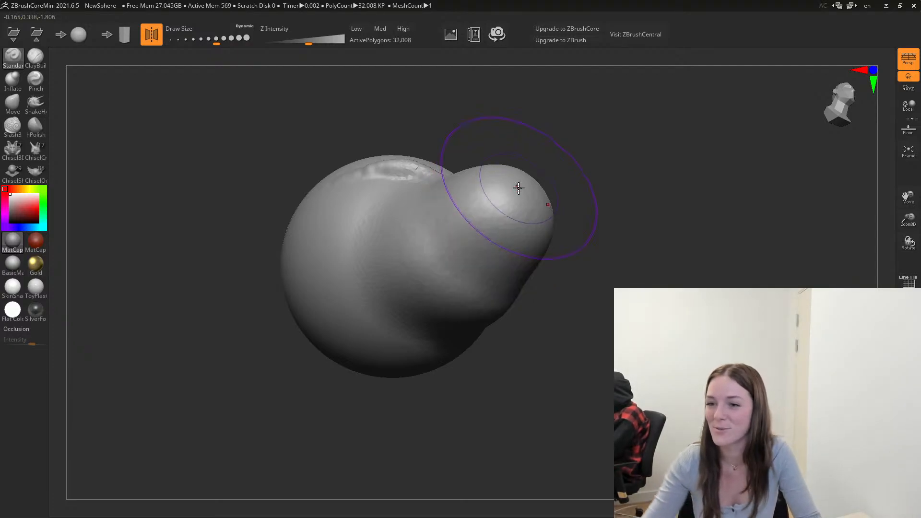
Build up the sides and underside of the muzzle so it blends into the head.
mouse_move(518, 187)
left_mouse_down()
mouse_move(489, 215)
mouse_move(506, 222)
mouse_move(448, 232)
mouse_move(473, 236)
mouse_move(483, 268)
left_mouse_up()
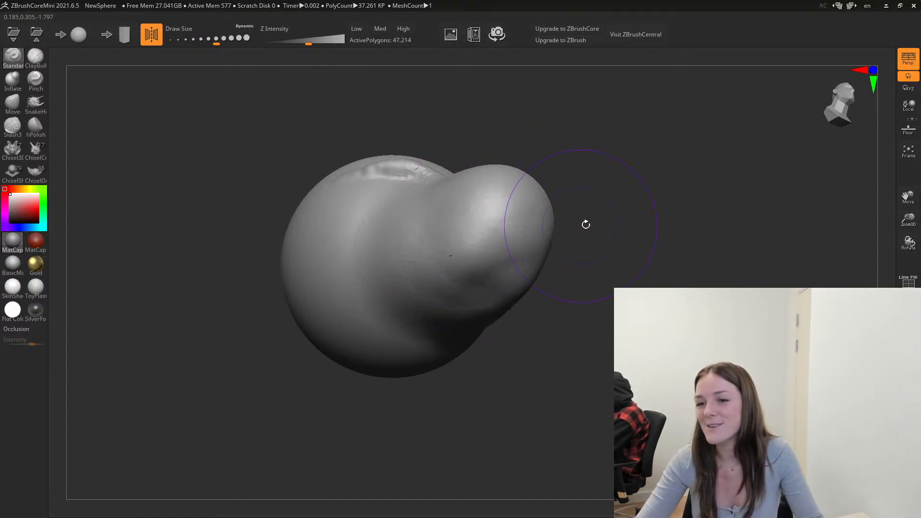
mouse_move(591, 199)
left_mouse_down("alt")
mouse_move(615, 228)
mouse_move(613, 252)
left_mouse_up("alt")
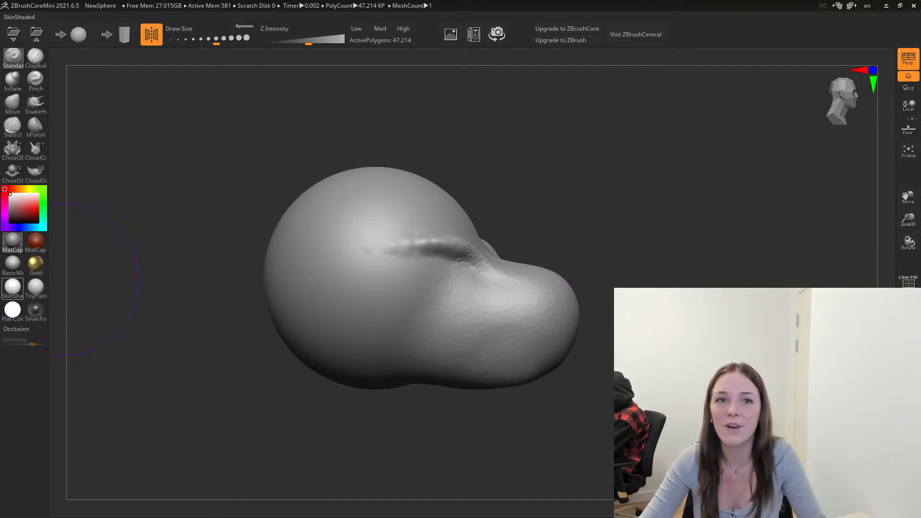
left_click_drag(633, 204, 593, 208)
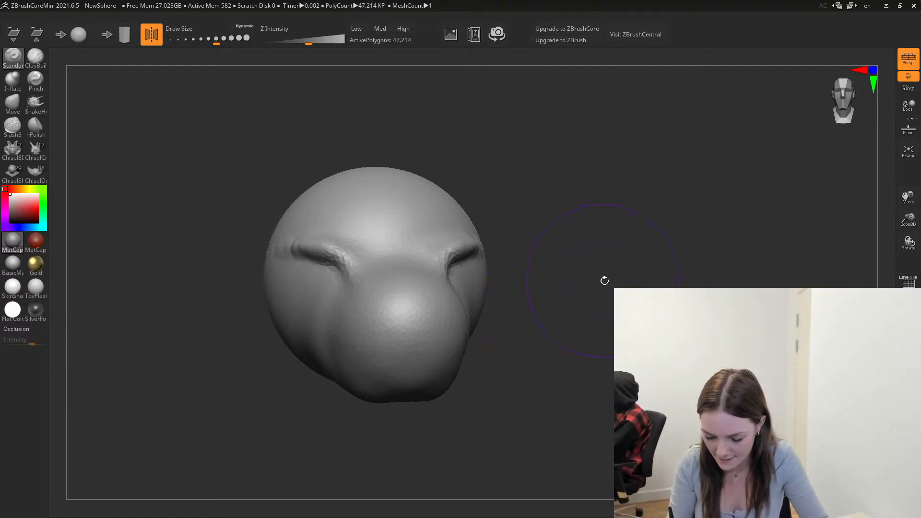
mouse_move(605, 280)
left_mouse_down()
mouse_move(586, 302)
mouse_move(560, 310)
mouse_move(595, 282)
mouse_move(600, 261)
mouse_move(536, 251)
left_mouse_up()
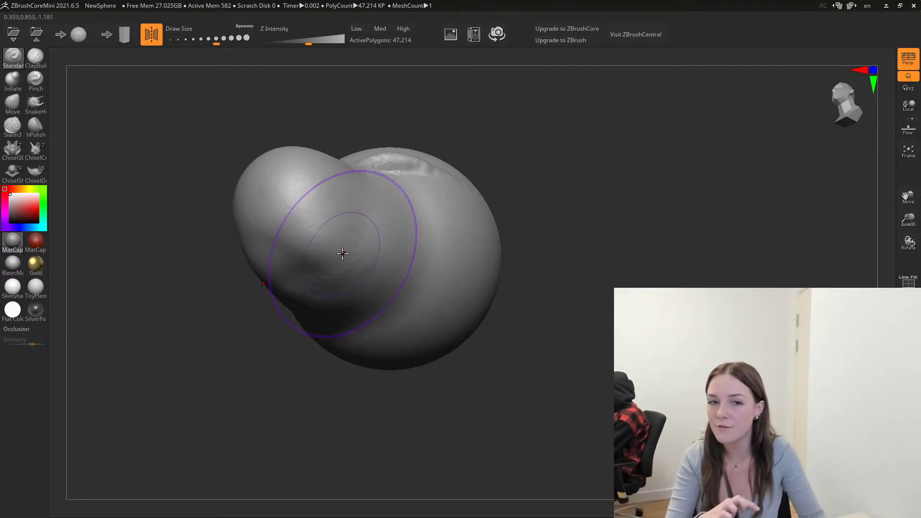
Smooth the muzzle's sides and its underside where it meets the head.
mouse_move(355, 258)
left_mouse_down("shift")
mouse_move(319, 220)
mouse_move(367, 222)
mouse_move(418, 267)
mouse_move(411, 302)
mouse_move(373, 323)
mouse_move(325, 304)
left_mouse_up("shift")
mouse_move(551, 212)
left_mouse_down()
mouse_move(561, 232)
mouse_move(558, 201)
mouse_move(563, 220)
mouse_move(540, 265)
mouse_move(590, 280)
mouse_move(606, 274)
left_mouse_up()
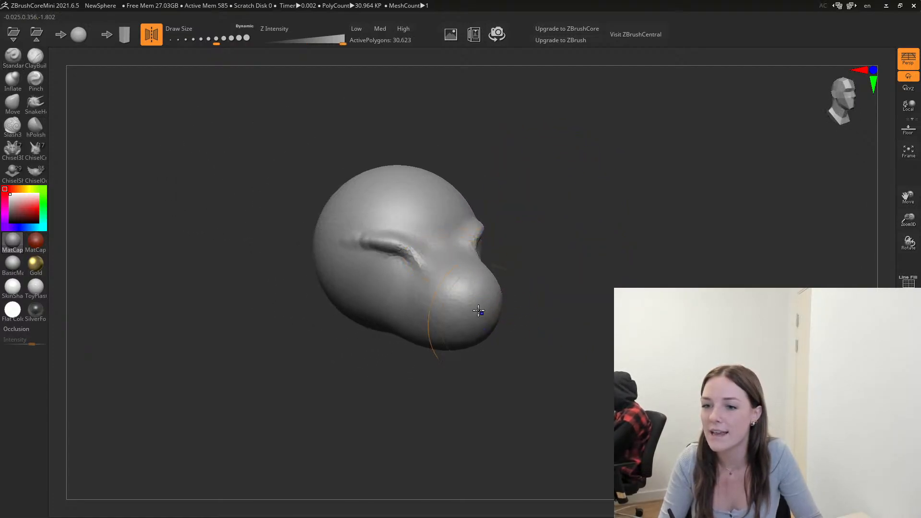
mouse_move(479, 312)
left_mouse_down("shift")
mouse_move(465, 283)
mouse_move(425, 299)
left_mouse_up("shift")
mouse_move(450, 304)
left_mouse_down("shift")
mouse_move(408, 334)
mouse_move(442, 345)
mouse_move(426, 346)
mouse_move(405, 325)
left_mouse_up("shift")
mouse_move(512, 345)
left_mouse_down()
mouse_move(570, 326)
mouse_move(510, 320)
mouse_move(530, 333)
left_mouse_up()
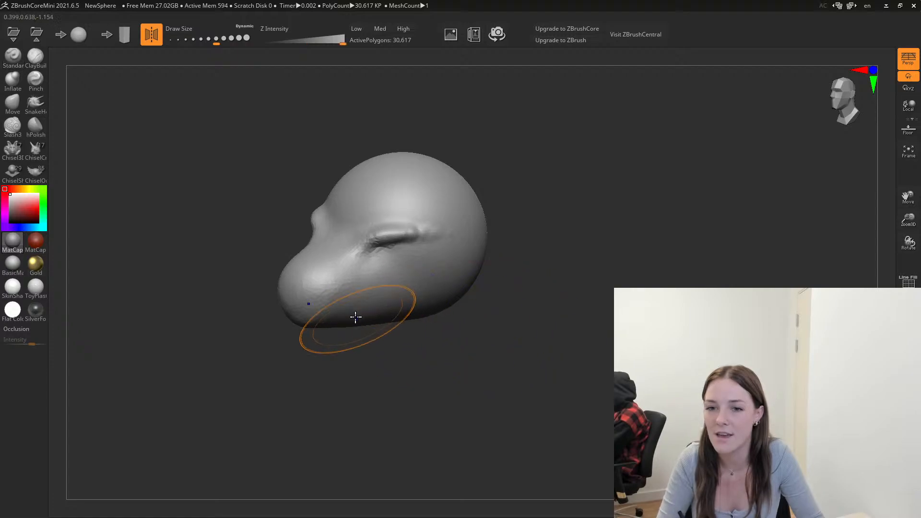
mouse_move(354, 316)
left_mouse_down()
mouse_move(318, 323)
mouse_move(321, 313)
left_mouse_up()
Sculpt mirrored forms on the underside of the head behind the muzzle, and smooth the crease between them.
mouse_move(471, 356)
left_mouse_down()
mouse_move(462, 351)
mouse_move(508, 339)
mouse_move(477, 326)
mouse_move(502, 329)
mouse_move(415, 335)
left_mouse_up()
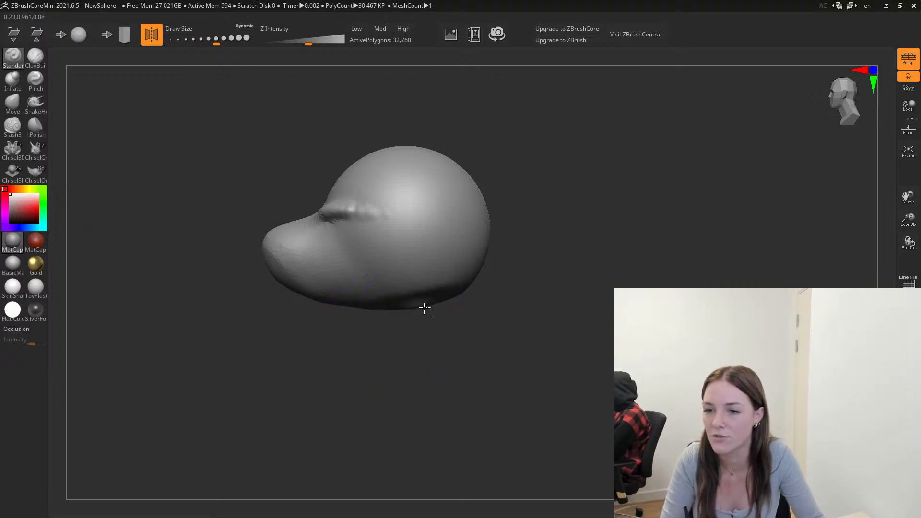
left_click_drag(515, 346, 507, 273)
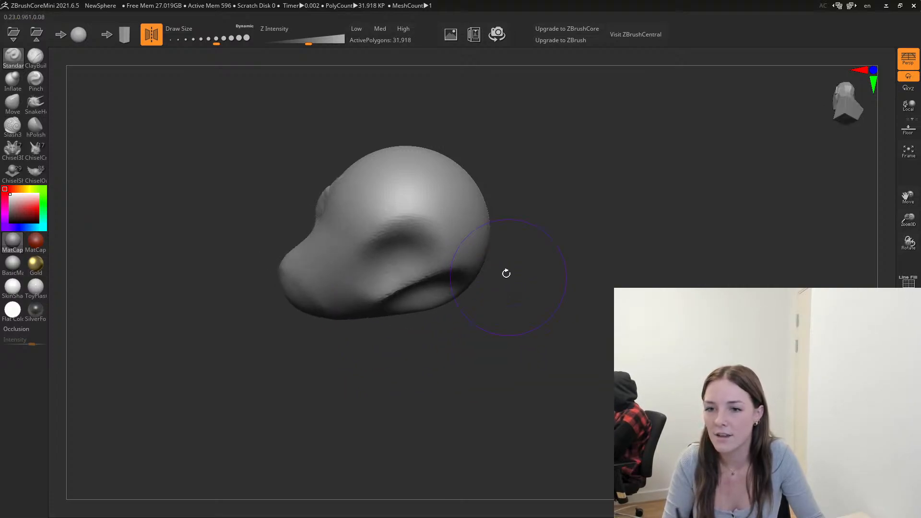
left_click_drag(538, 366, 516, 284)
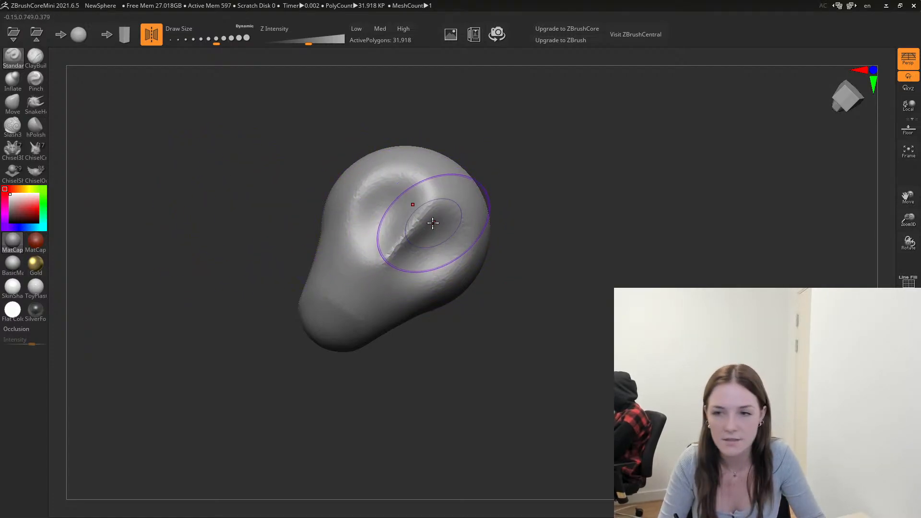
left_click_drag(424, 213, 423, 152, "shift")
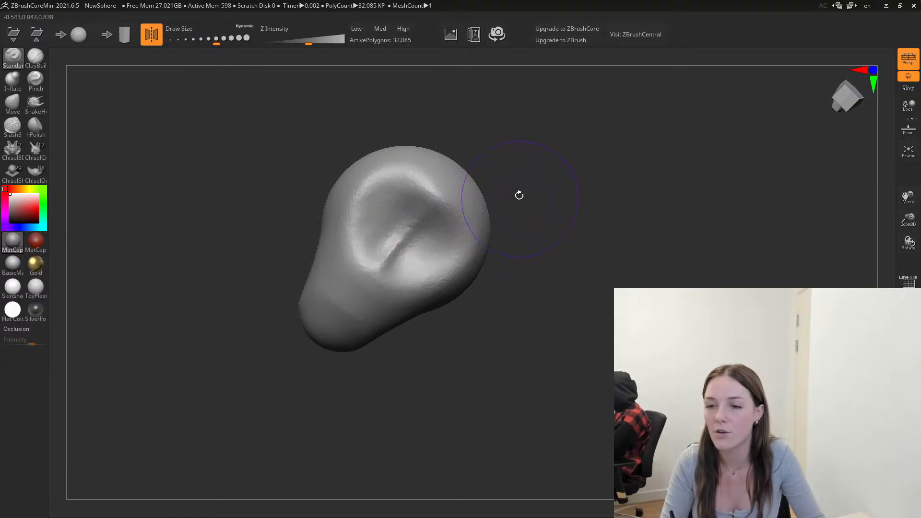
Raise mirrored rounded bumps toward the upper back of the head as ears, redoing the first attempt.
mouse_move(518, 189)
left_mouse_down()
mouse_move(547, 209)
mouse_move(557, 269)
mouse_move(519, 274)
left_mouse_up()
left_click_drag(522, 185, 528, 238)
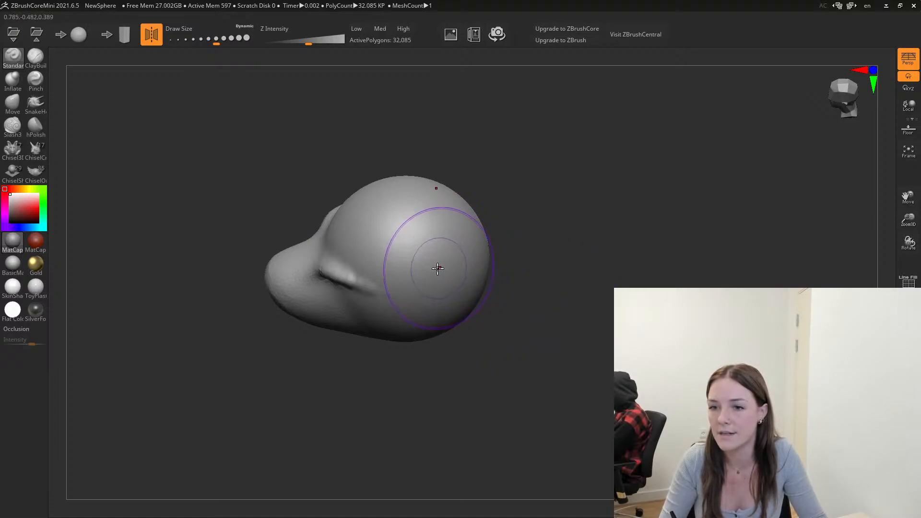
mouse_move(436, 261)
left_mouse_down()
mouse_move(446, 243)
mouse_move(470, 244)
left_mouse_up()
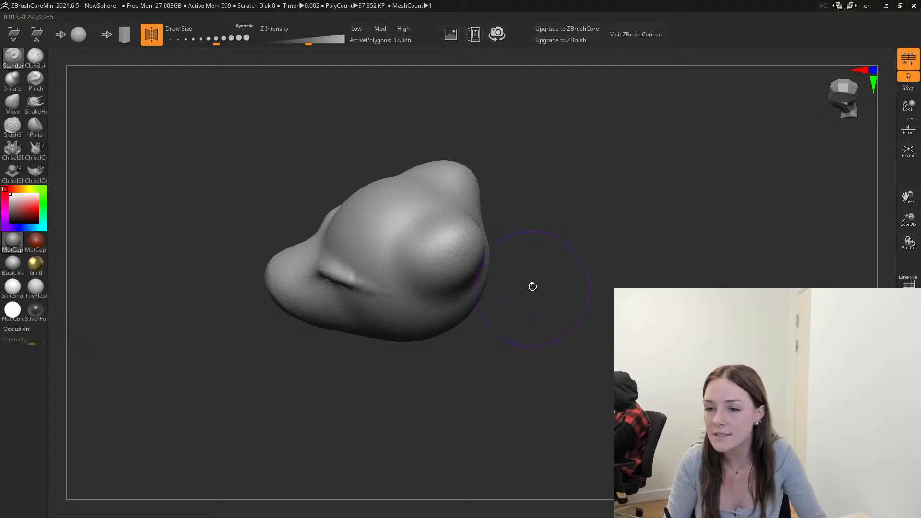
key("ctrl+z")
mouse_move(422, 288)
left_mouse_down()
mouse_move(452, 236)
mouse_move(456, 265)
mouse_move(521, 243)
left_mouse_up()
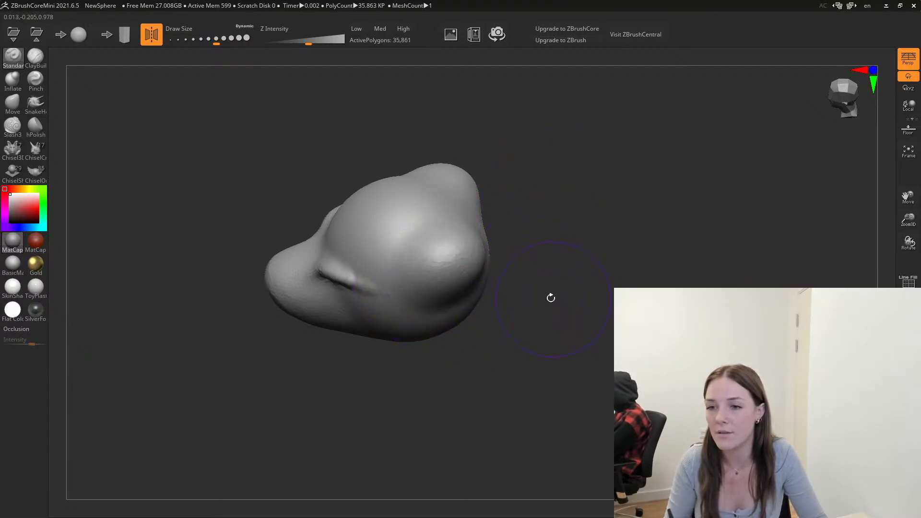
Sculpt around the hollow on the head's underside, and smooth the whole underside flat.
left_click_drag(551, 298, 531, 314)
mouse_move(507, 353)
left_mouse_down()
mouse_move(531, 370)
mouse_move(535, 334)
mouse_move(555, 374)
mouse_move(547, 355)
mouse_move(560, 362)
mouse_move(518, 278)
mouse_move(514, 238)
mouse_move(524, 240)
left_mouse_up()
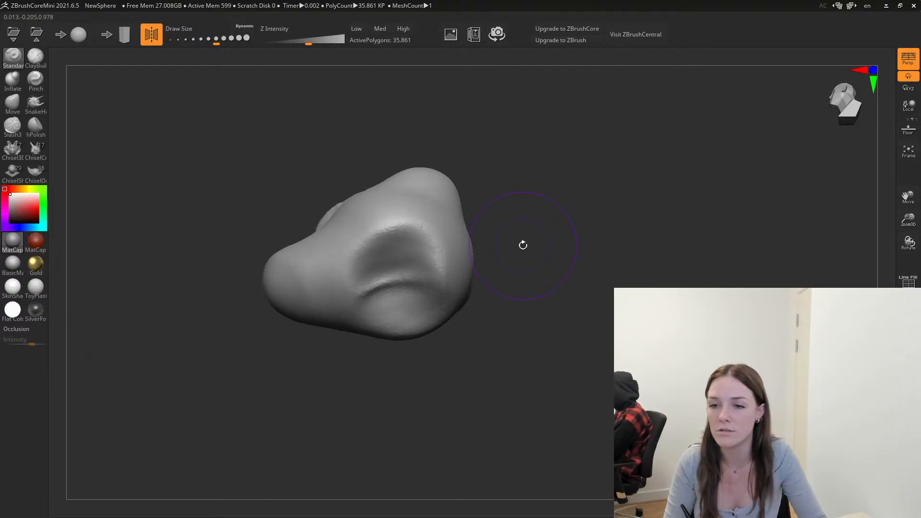
mouse_move(449, 286)
left_mouse_down()
mouse_move(386, 288)
mouse_move(425, 243)
left_mouse_up()
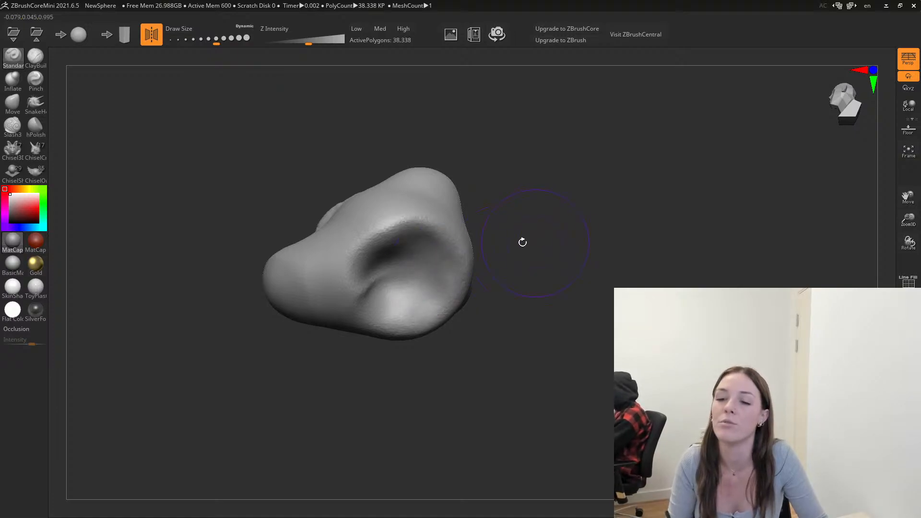
mouse_move(523, 211)
left_mouse_down()
mouse_move(534, 304)
mouse_move(499, 216)
left_mouse_up()
left_click_drag(380, 267, 339, 281, "shift")
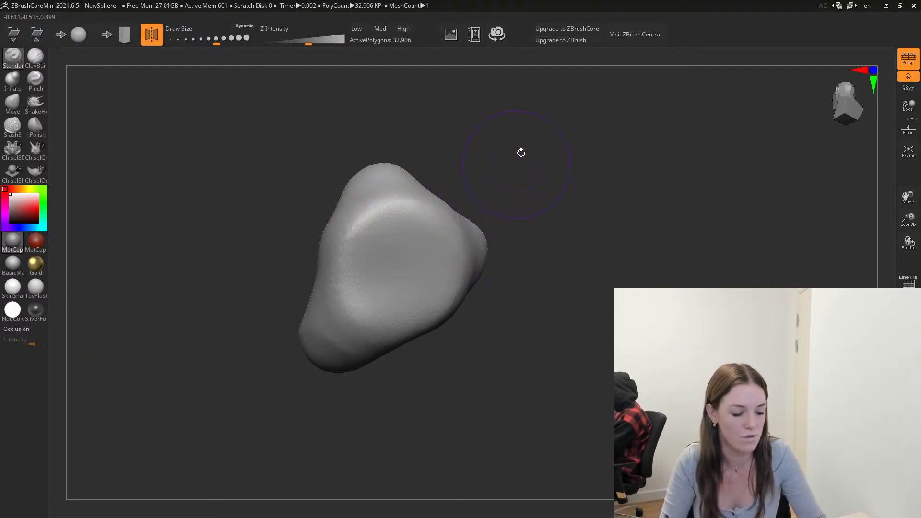
Raise mirrored bulges along the jaw on the head's underside, and smooth the area beneath the muzzle.
mouse_move(521, 152)
left_mouse_down()
mouse_move(499, 189)
mouse_move(527, 266)
mouse_move(500, 197)
mouse_move(410, 300)
left_mouse_up()
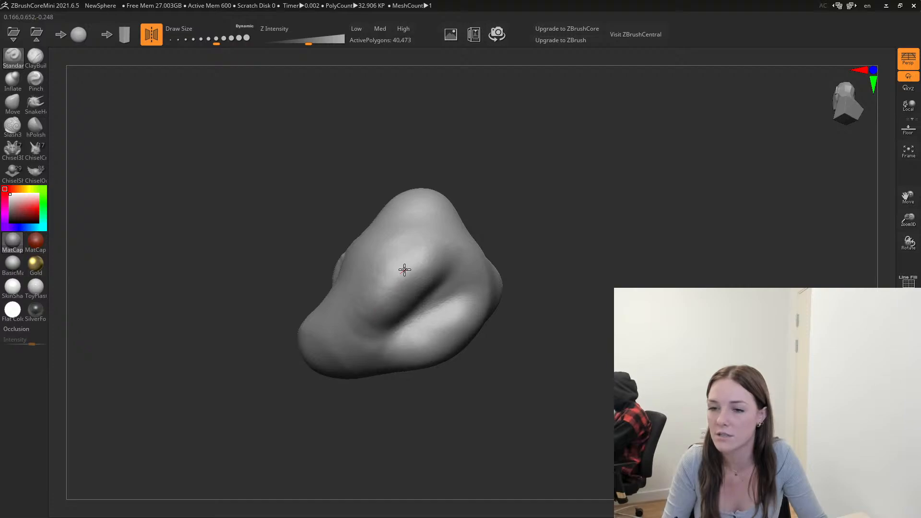
mouse_move(538, 293)
left_mouse_down("alt")
mouse_move(519, 247)
mouse_move(546, 290)
mouse_move(529, 271)
mouse_move(543, 222)
mouse_move(520, 319)
mouse_move(499, 281)
mouse_move(479, 282)
mouse_move(525, 263)
mouse_move(542, 303)
mouse_move(508, 274)
mouse_move(520, 315)
mouse_move(564, 330)
mouse_move(559, 257)
left_mouse_up("alt")
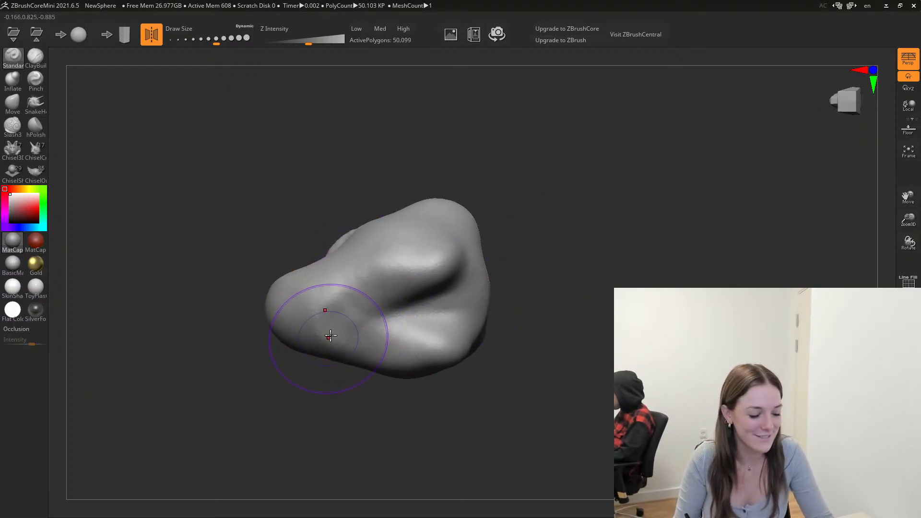
left_click_drag(330, 335, 318, 325, "shift")
Smooth the back of the head below the ear bumps, and build up the mirrored ear bumps further.
mouse_move(428, 246)
left_mouse_down()
mouse_move(447, 267)
mouse_move(547, 263)
mouse_move(535, 255)
mouse_move(524, 267)
mouse_move(507, 337)
mouse_move(494, 334)
left_mouse_up()
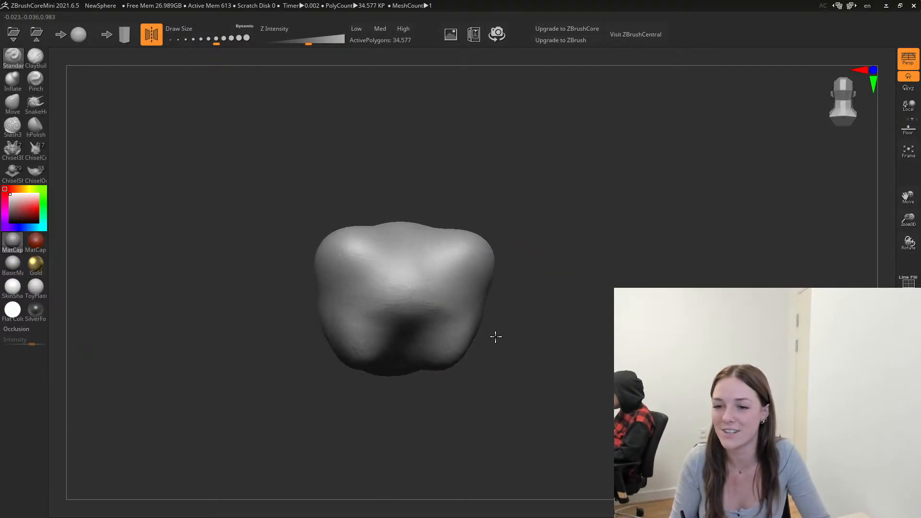
left_click_drag(401, 310, 436, 305, "shift")
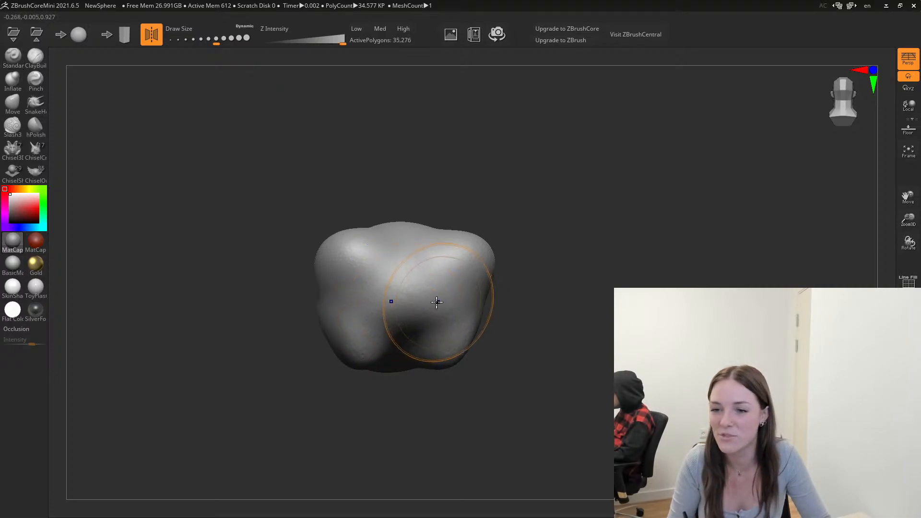
left_click_drag(527, 319, 566, 370)
left_click_drag(455, 299, 471, 284)
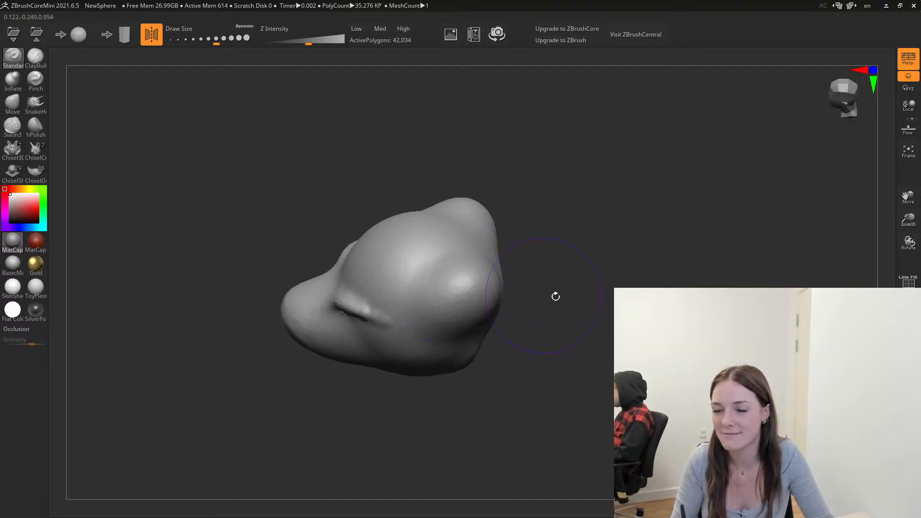
mouse_move(555, 294)
left_mouse_down()
mouse_move(570, 300)
mouse_move(574, 320)
mouse_move(603, 302)
mouse_move(592, 291)
left_mouse_up()
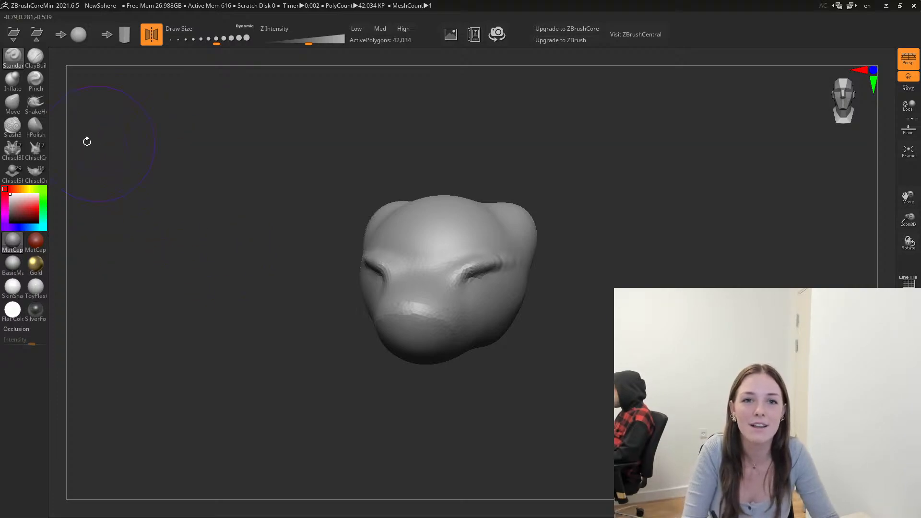
left_click_drag(595, 234, 592, 277)
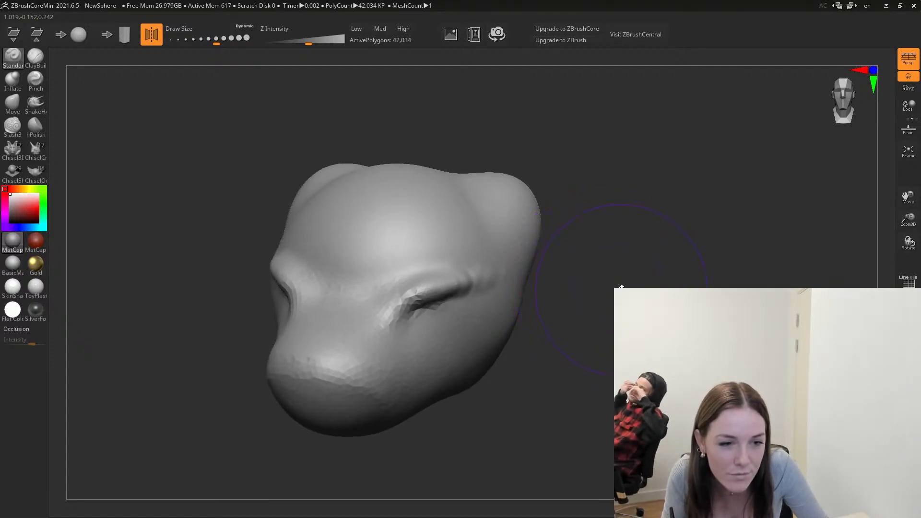
left_click_drag(625, 287, 595, 315)
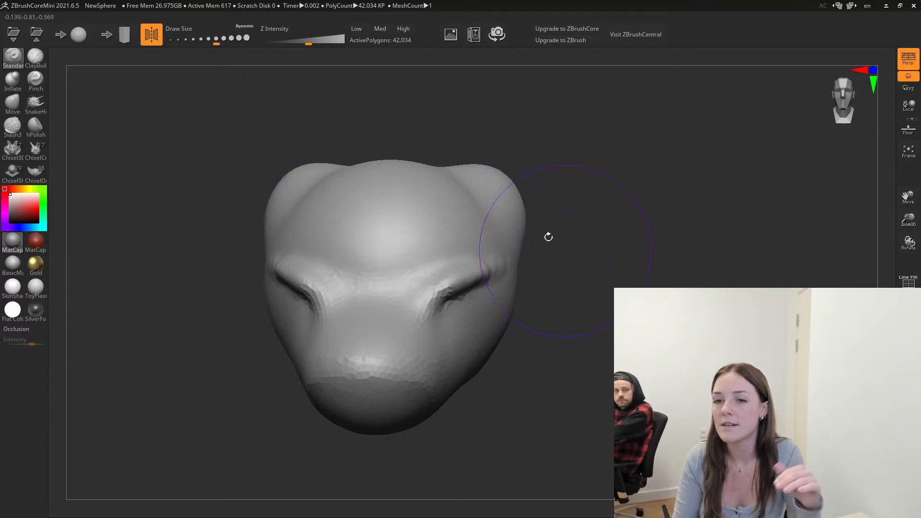
Reduce the brush's draw size to about 167, and lower it further to about 94.
left_click_drag(217, 44, 201, 43)
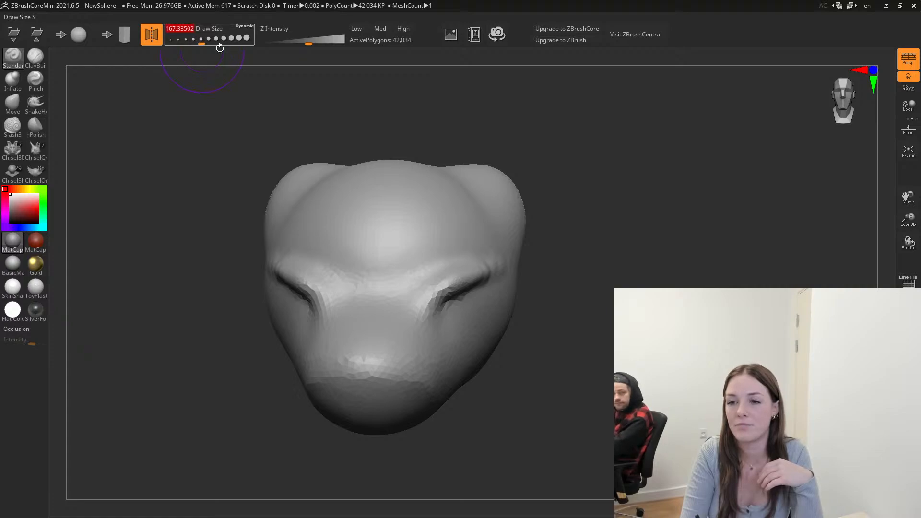
mouse_move(621, 267)
left_mouse_down()
mouse_move(567, 269)
mouse_move(625, 272)
mouse_move(667, 297)
left_mouse_up()
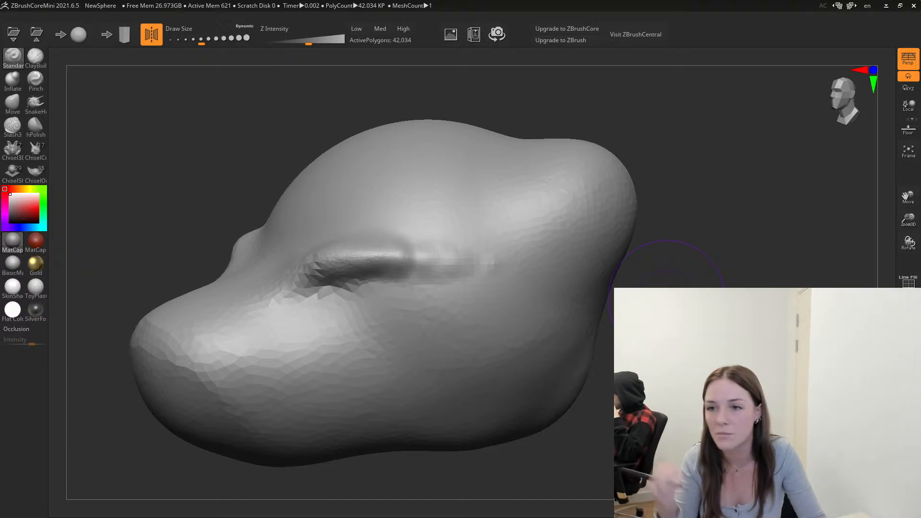
left_click_drag(667, 361, 667, 314, "alt")
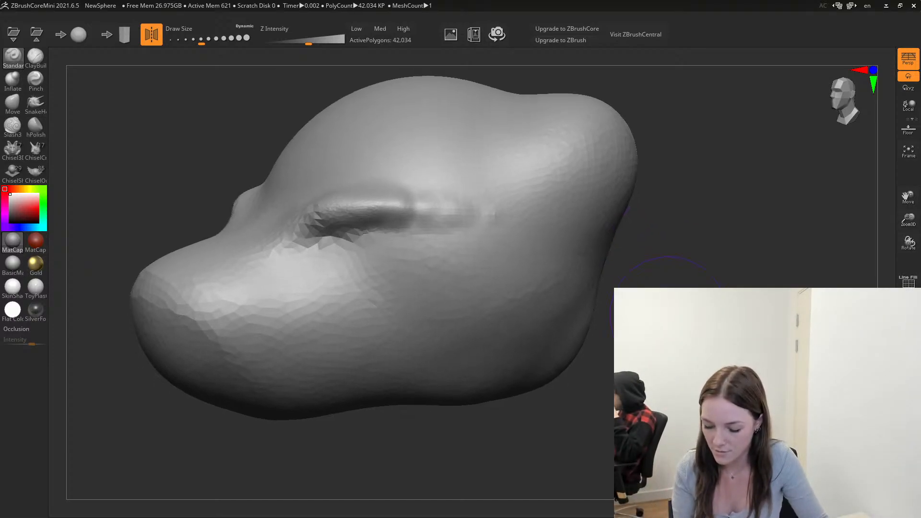
mouse_move(383, 430)
left_mouse_down()
mouse_move(398, 457)
mouse_move(399, 447)
left_mouse_up()
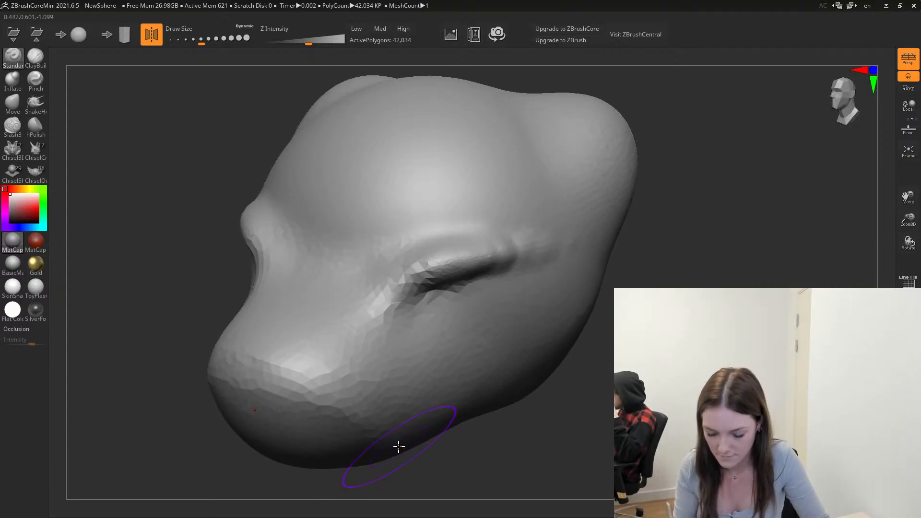
mouse_move(671, 395)
left_mouse_down()
mouse_move(708, 400)
mouse_move(628, 374)
mouse_move(653, 381)
left_mouse_up()
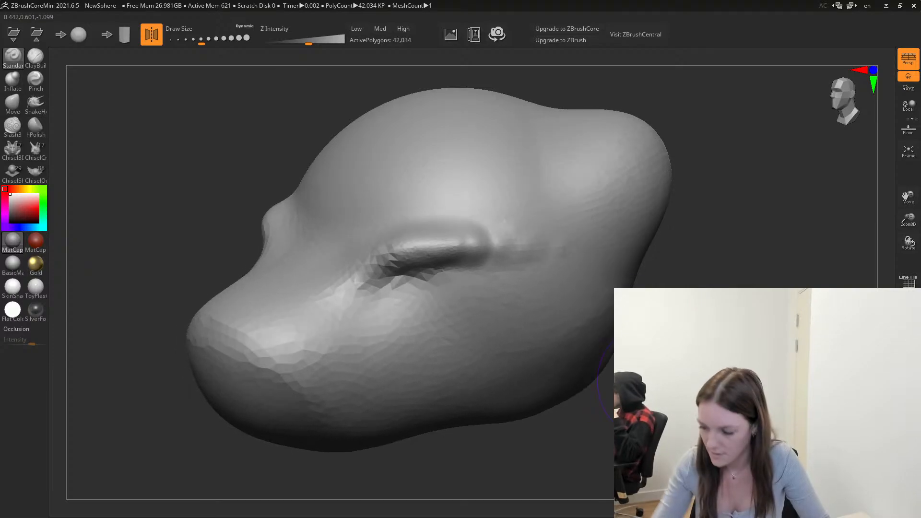
left_click(192, 44)
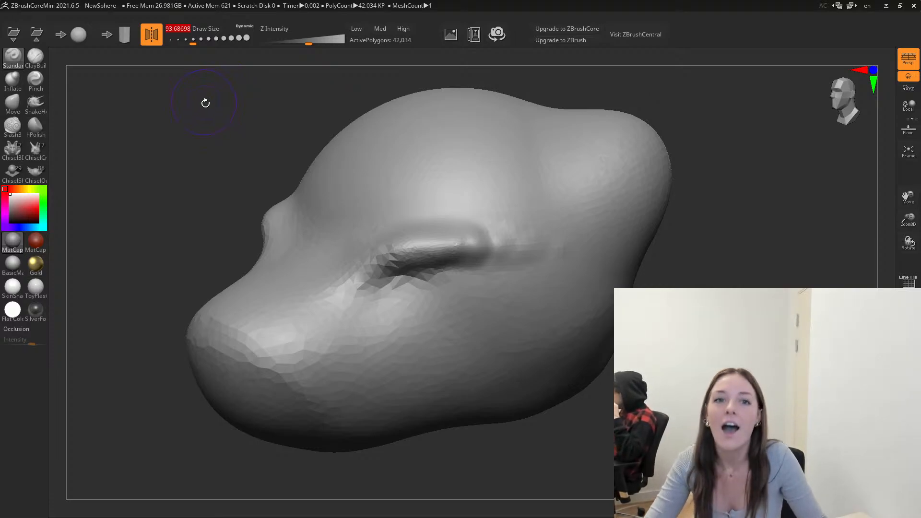
Try a short brush stroke on the ear bump at the back of the head, and undo it.
mouse_move(162, 226)
left_mouse_down()
mouse_move(172, 219)
mouse_move(164, 243)
mouse_move(189, 208)
mouse_move(180, 224)
mouse_move(162, 183)
left_mouse_up()
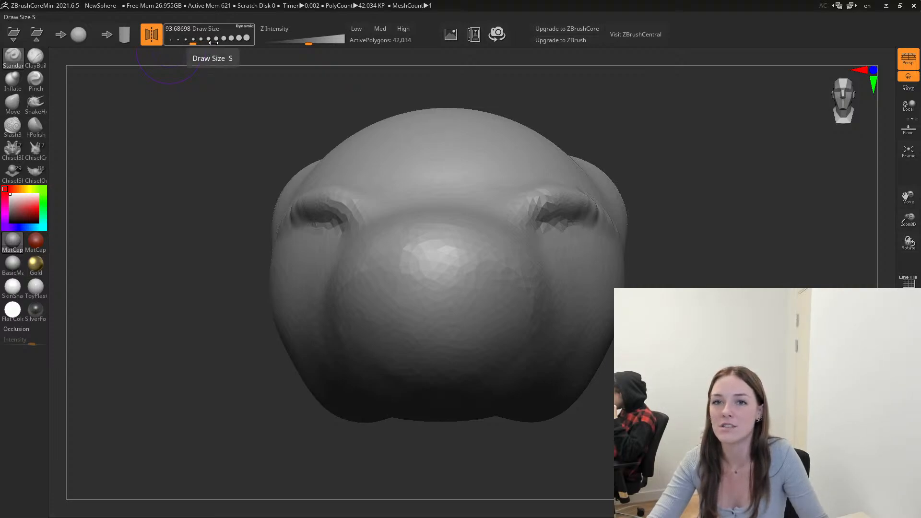
left_click_drag(213, 120, 226, 156)
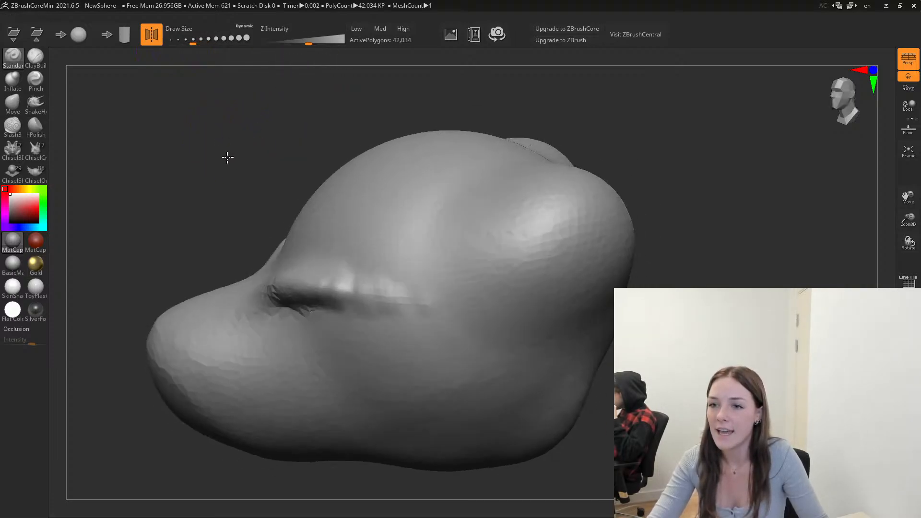
mouse_move(578, 216)
left_mouse_down()
mouse_move(558, 196)
mouse_move(594, 202)
mouse_move(517, 218)
mouse_move(595, 192)
left_mouse_up()
key("ctrl+z")
key("ctrl+z")
key("ctrl+z")
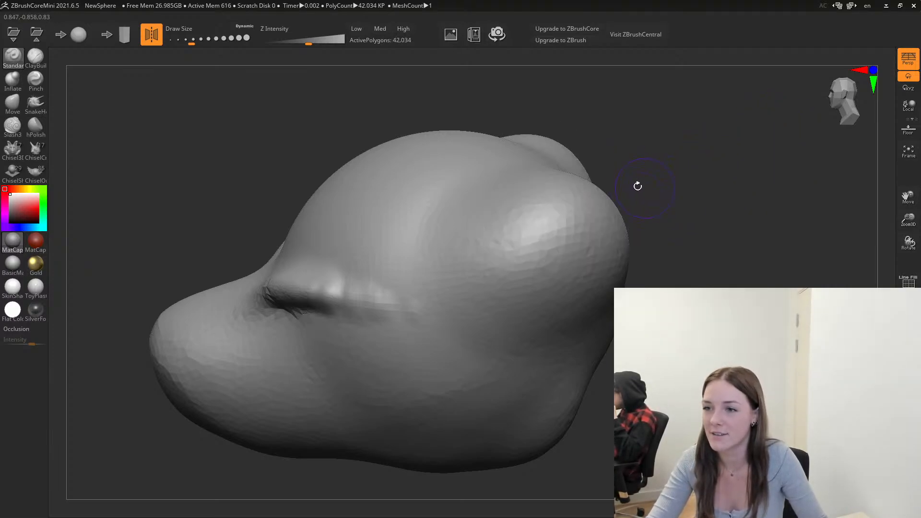
mouse_move(638, 186)
left_mouse_down("alt")
mouse_move(649, 173)
mouse_move(643, 164)
left_mouse_up("alt")
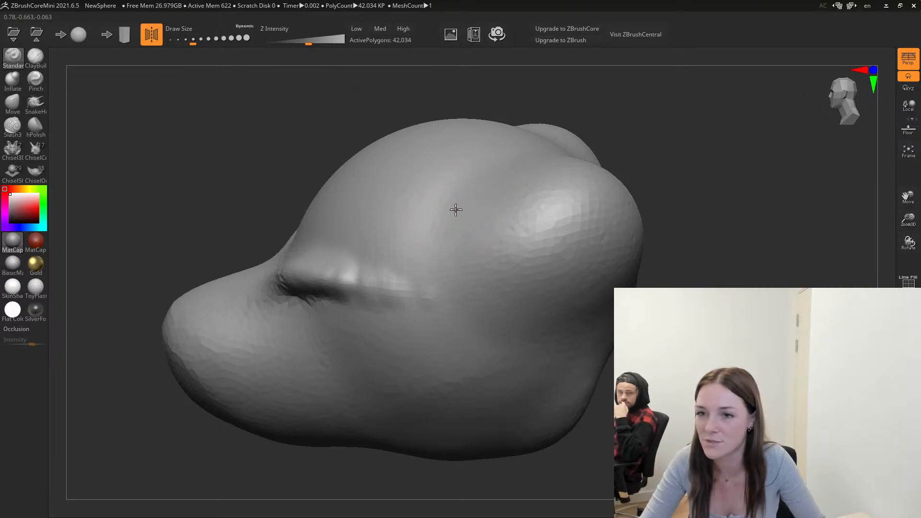
Step the brush's draw size down and up over the side of the head, ending on a slightly larger brush.
key("bracketleft")
key("bracketright")
key("bracketright")
key("bracketleft")
key("bracketleft")
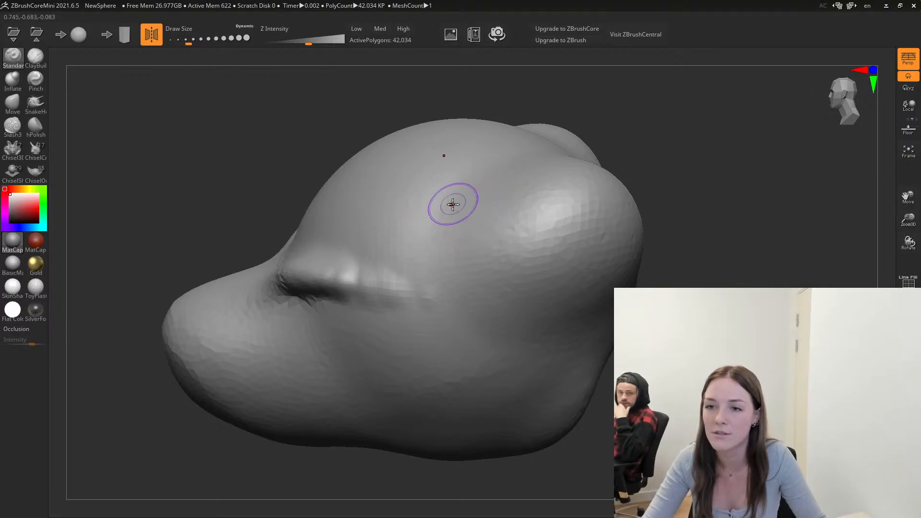
key("bracketright")
key("bracketright")
key("bracketright")
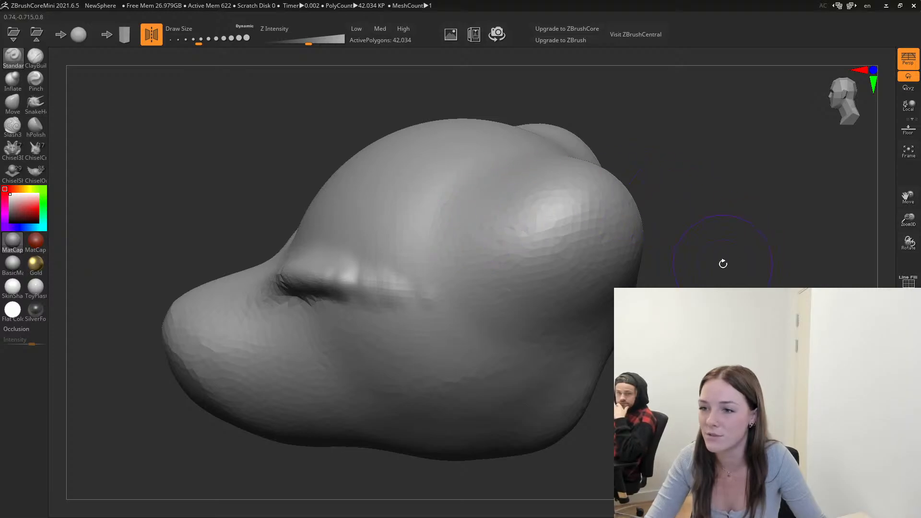
Try raising smaller mirrored knobs on top of the ear bumps, and undo the stroke.
mouse_move(712, 266)
left_mouse_down()
mouse_move(734, 286)
mouse_move(734, 275)
left_mouse_up()
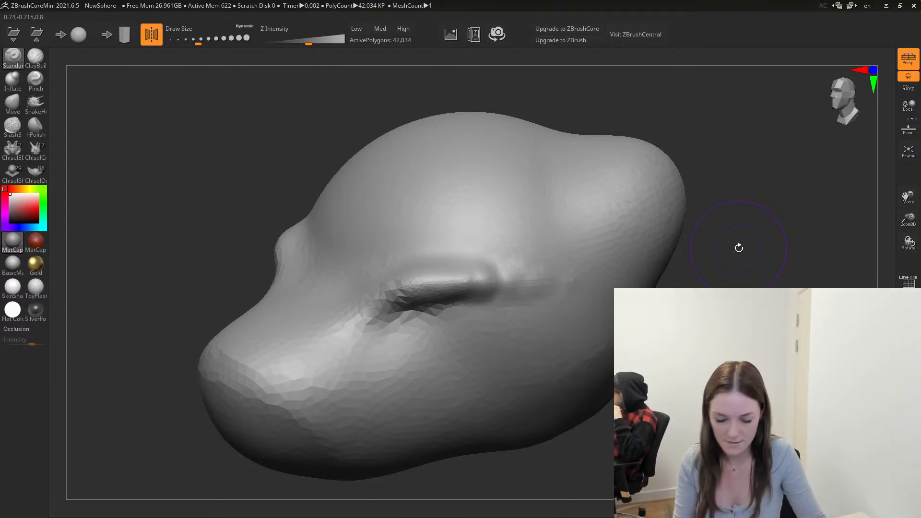
mouse_move(720, 346)
left_mouse_down("alt")
mouse_move(637, 327)
mouse_move(603, 382)
left_mouse_up("alt")
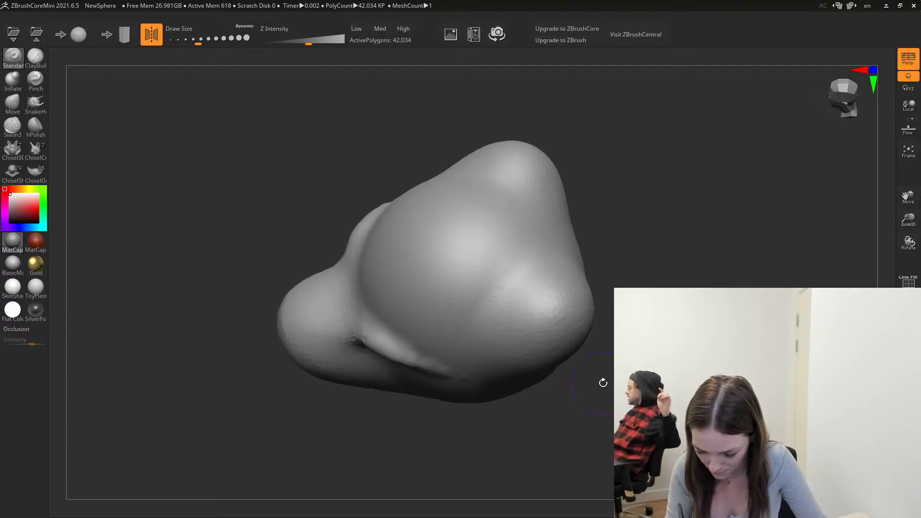
left_click_drag(548, 309, 576, 300)
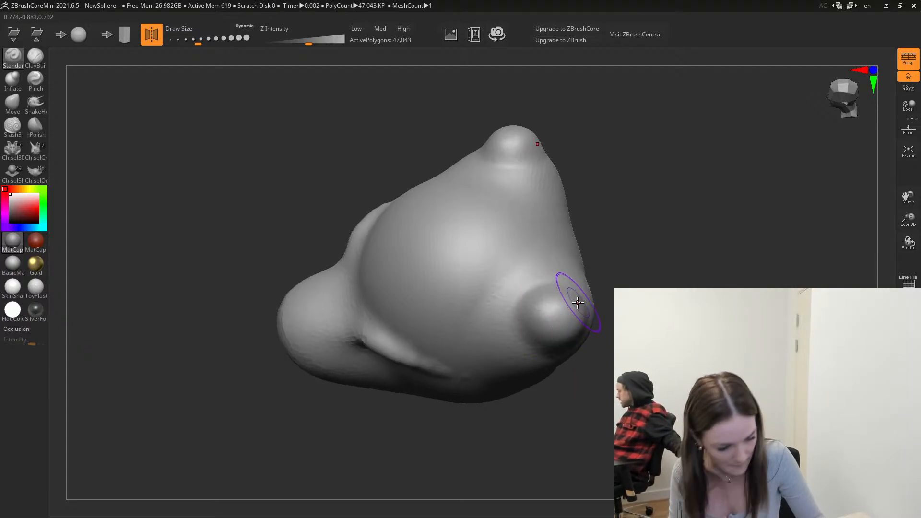
key("ctrl+z")
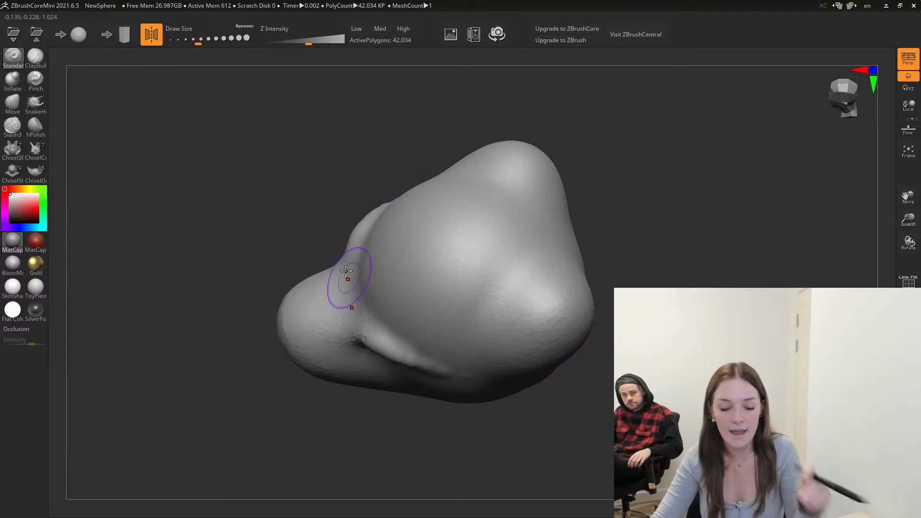
Turn off symmetry, and raise an unmirrored ridge from the forehead to one ear with a bump at its outer end.
mouse_move(192, 275)
left_mouse_down("alt")
mouse_move(197, 345)
mouse_move(226, 302)
left_mouse_up("alt")
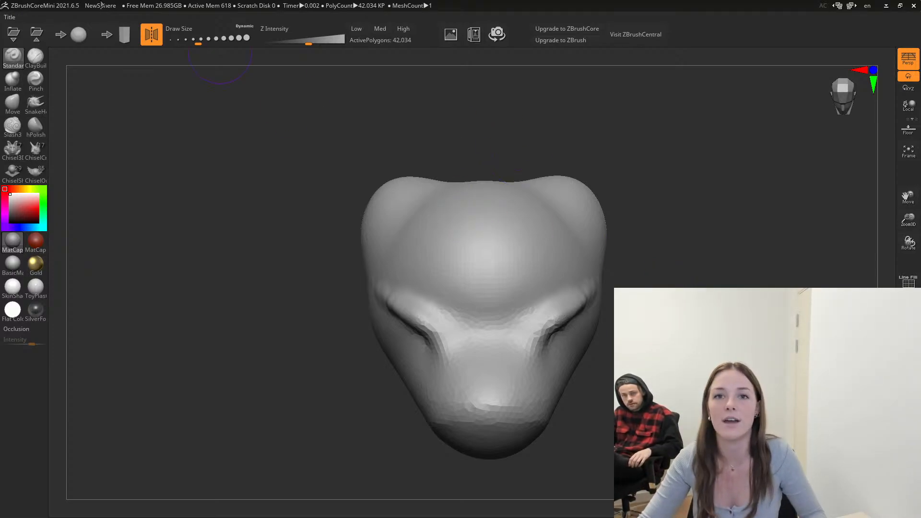
left_click(151, 34)
left_click_drag(524, 229, 341, 279)
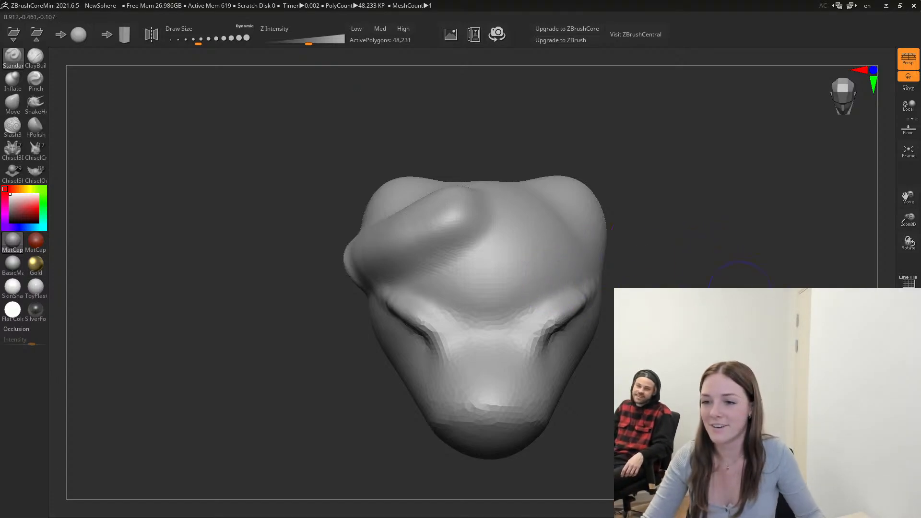
mouse_move(739, 292)
left_mouse_down()
mouse_move(690, 293)
mouse_move(684, 280)
mouse_move(777, 288)
mouse_move(696, 287)
mouse_move(768, 298)
left_mouse_up()
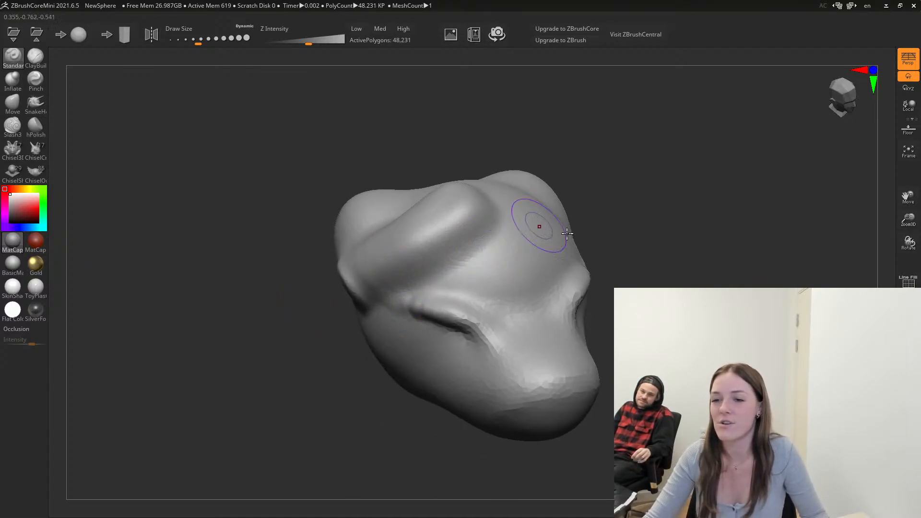
mouse_move(670, 269)
left_mouse_down()
mouse_move(689, 269)
mouse_move(657, 273)
left_mouse_up()
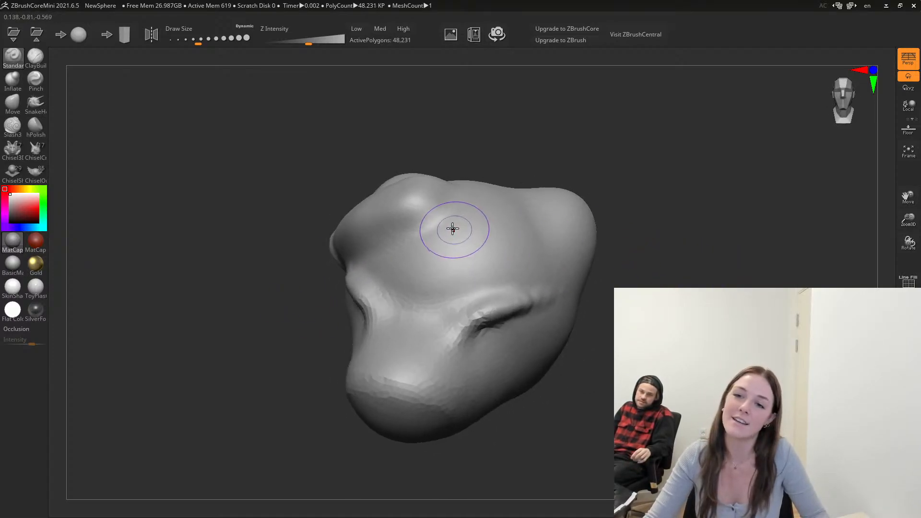
mouse_move(310, 220)
left_mouse_down()
mouse_move(206, 264)
mouse_move(168, 265)
mouse_move(319, 237)
left_mouse_up()
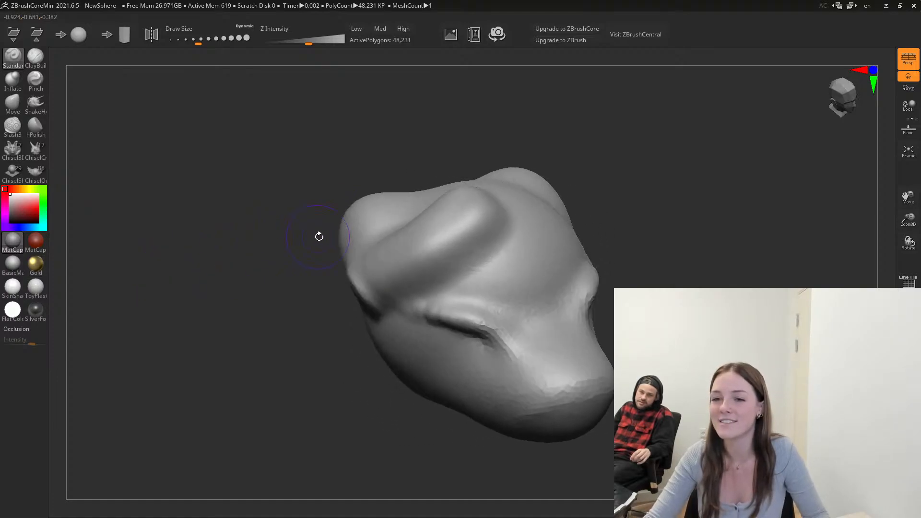
mouse_move(391, 231)
left_mouse_down()
mouse_move(369, 216)
mouse_move(290, 195)
mouse_move(401, 275)
mouse_move(408, 249)
left_mouse_up()
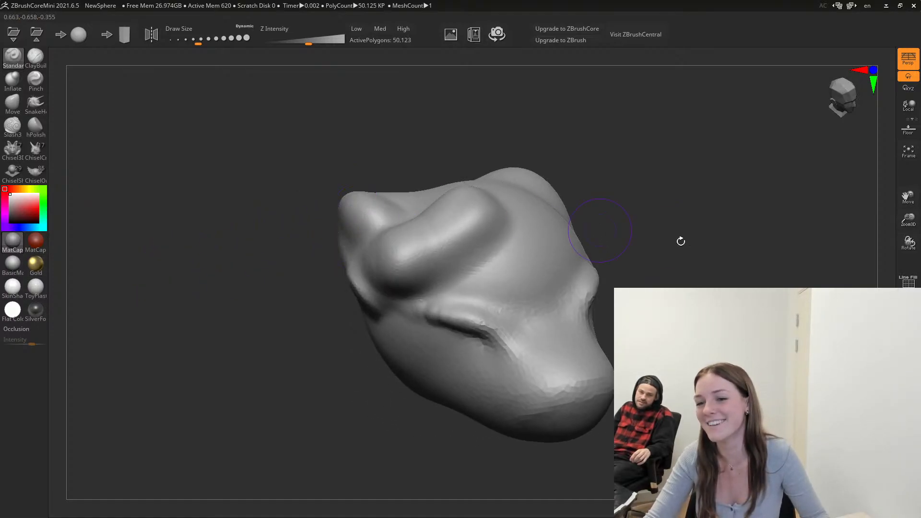
Compare both sides of the lopsided head, and undo the two unmirrored strokes.
left_click_drag(680, 241, 206, 237)
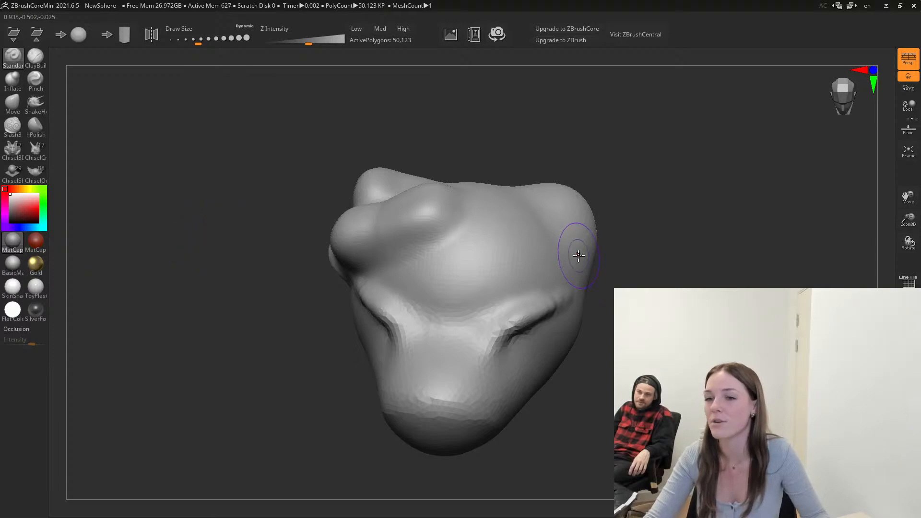
mouse_move(709, 282)
left_mouse_down("alt")
mouse_move(674, 261)
mouse_move(680, 275)
left_mouse_up("alt")
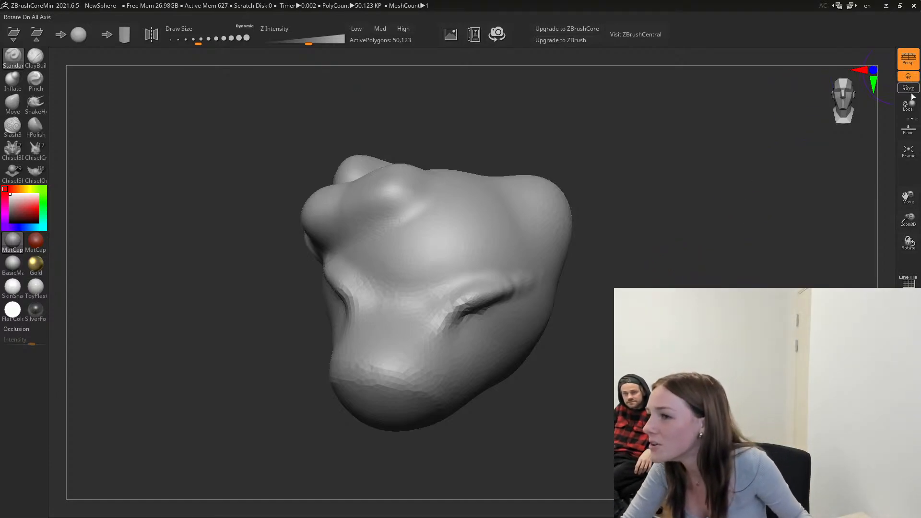
left_click_drag(752, 212, 759, 220)
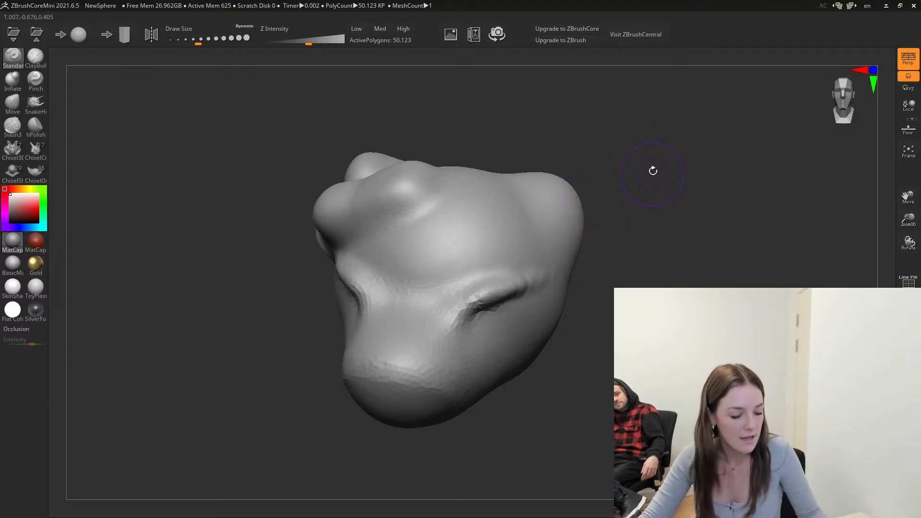
left_click_drag(653, 170, 615, 271)
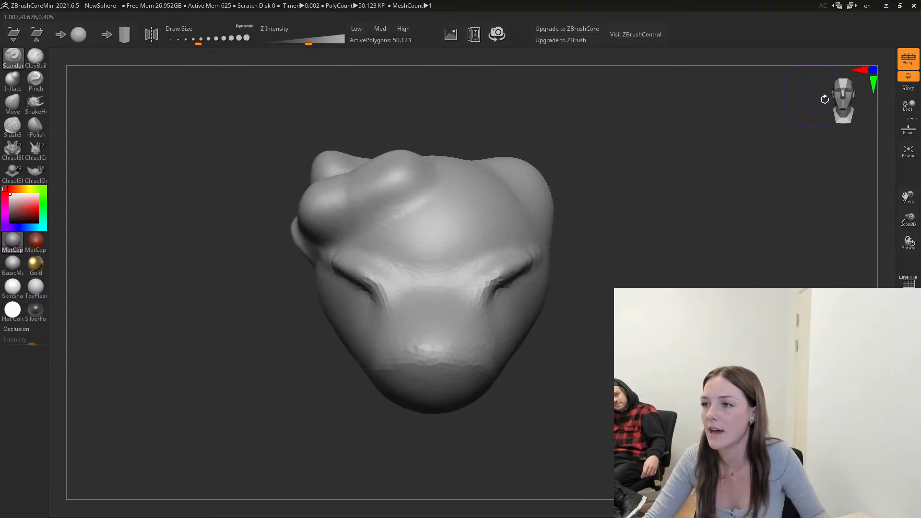
left_click(844, 97)
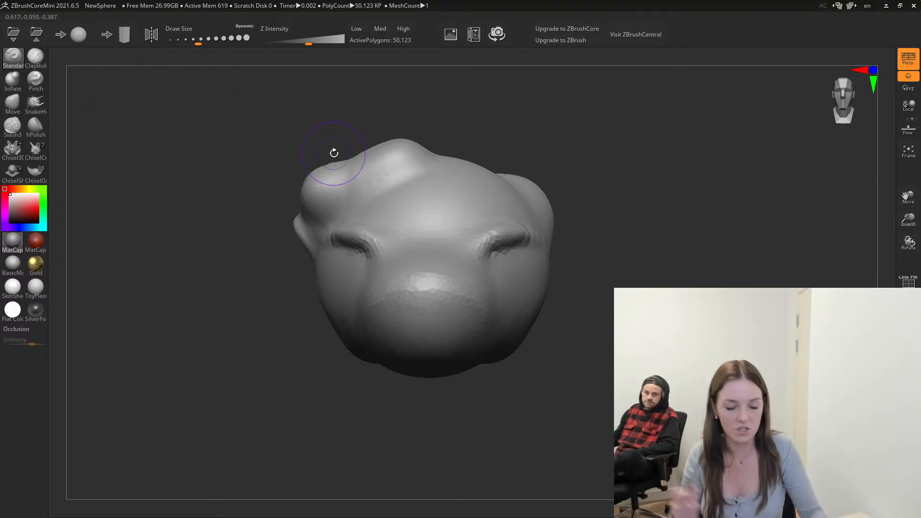
key("ctrl+z")
key("ctrl+z")
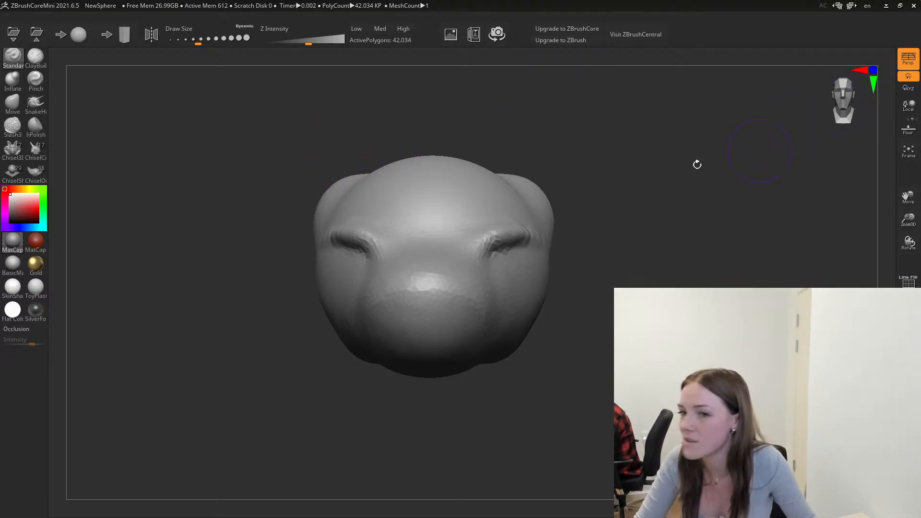
Turn on the floor grid, and examine how the head sits relative to it.
mouse_move(658, 204)
left_mouse_down()
mouse_move(654, 218)
mouse_move(666, 205)
mouse_move(653, 225)
mouse_move(728, 194)
mouse_move(741, 232)
mouse_move(722, 249)
mouse_move(729, 240)
mouse_move(713, 235)
mouse_move(730, 240)
mouse_move(812, 192)
left_mouse_up()
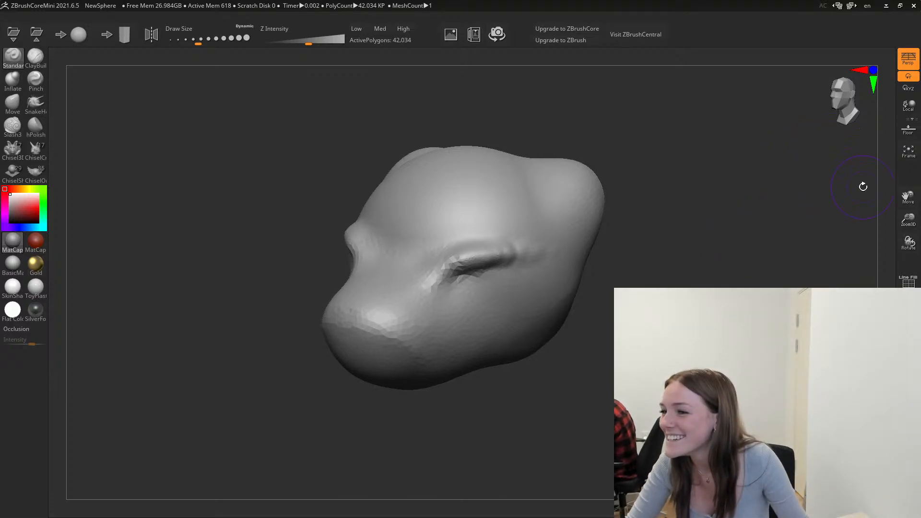
left_click(909, 129)
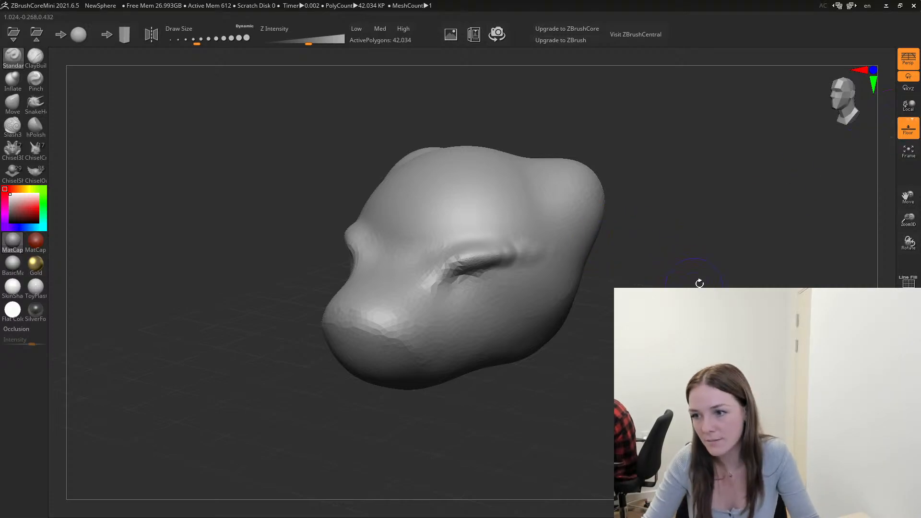
mouse_move(700, 283)
left_mouse_down("alt")
mouse_move(672, 275)
mouse_move(667, 263)
left_mouse_up("alt")
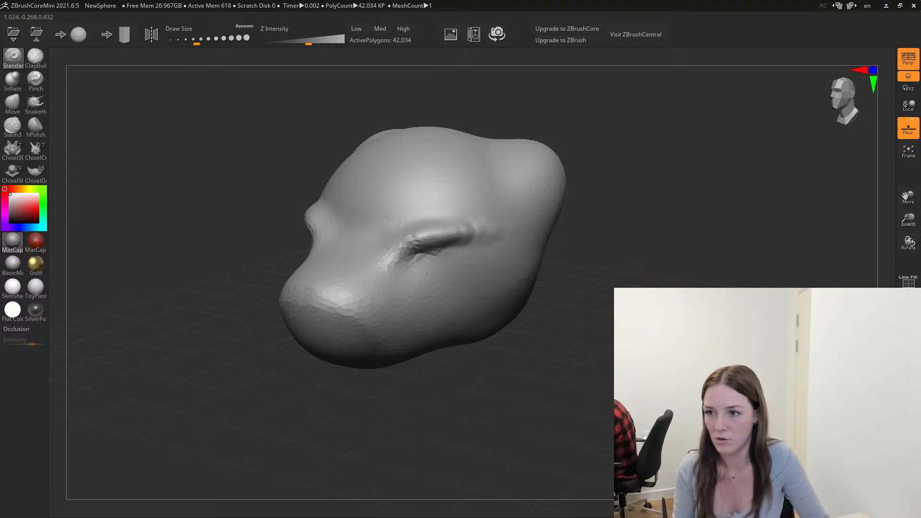
mouse_move(681, 274)
left_mouse_down()
mouse_move(588, 269)
mouse_move(693, 275)
left_mouse_up()
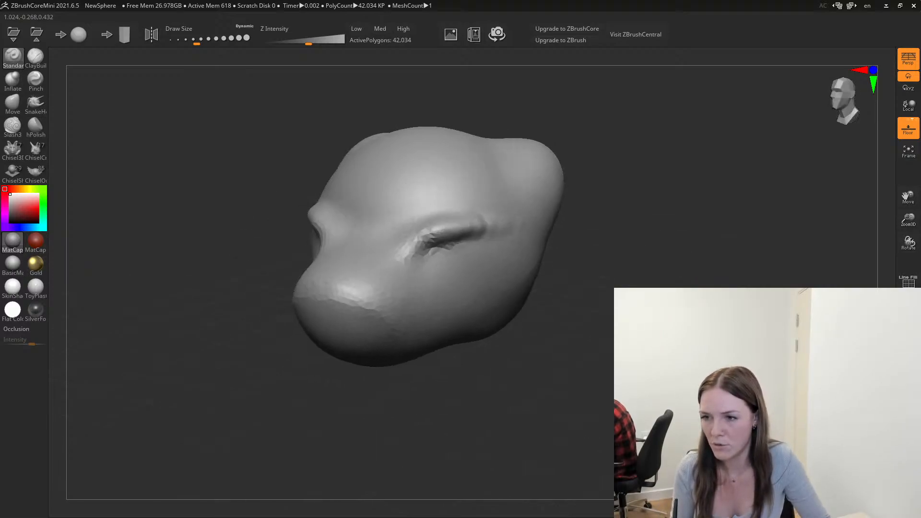
left_click_drag(691, 383, 599, 364, "alt")
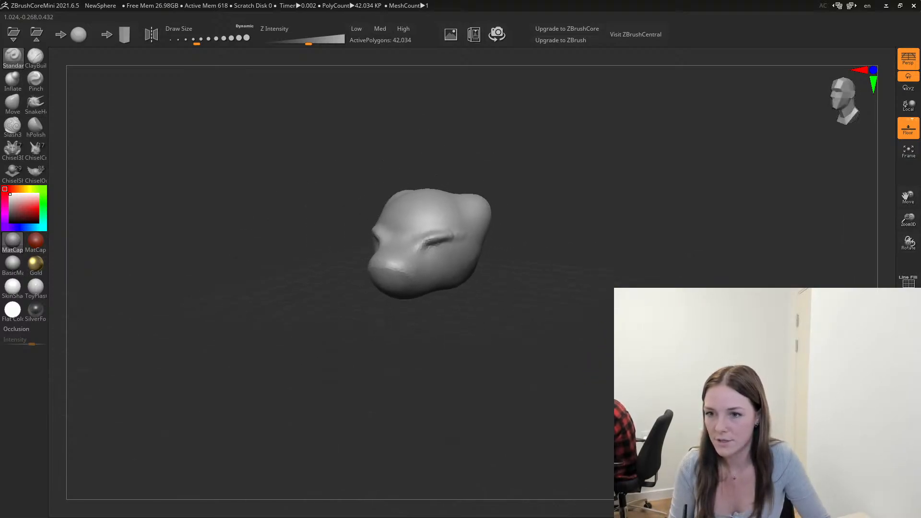
mouse_move(552, 346)
left_mouse_down("alt")
mouse_move(580, 351)
mouse_move(576, 413)
mouse_move(546, 353)
left_mouse_up("alt")
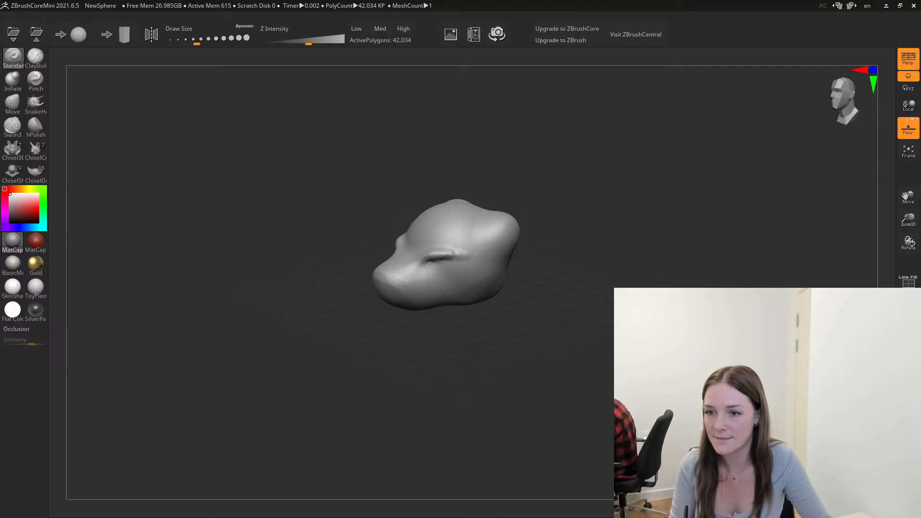
left_click_drag(643, 283, 540, 290)
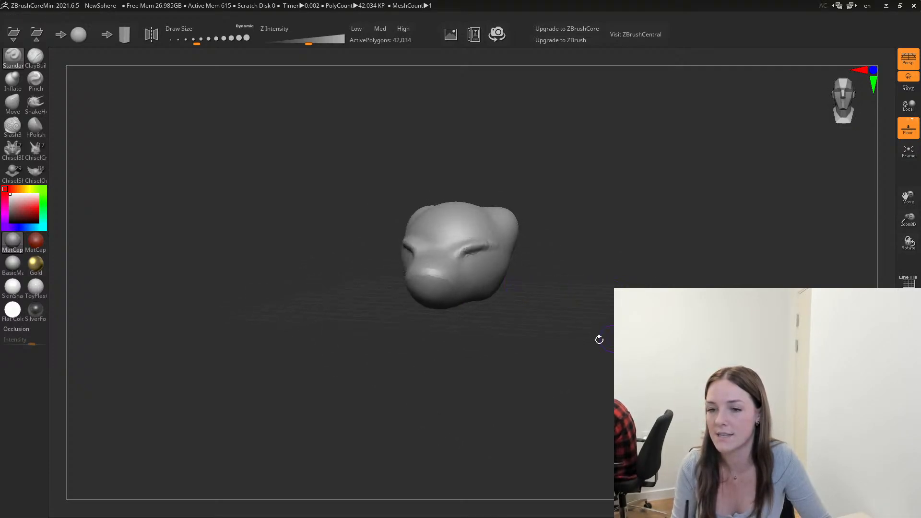
Turn on the vertical grid planes along with the floor grid, and examine the head against them from the front and both sides.
mouse_move(291, 328)
left_mouse_down()
mouse_move(345, 354)
mouse_move(382, 314)
mouse_move(343, 355)
mouse_move(346, 319)
mouse_move(594, 325)
mouse_move(610, 305)
mouse_move(571, 315)
mouse_move(555, 302)
mouse_move(560, 314)
mouse_move(556, 298)
left_mouse_up()
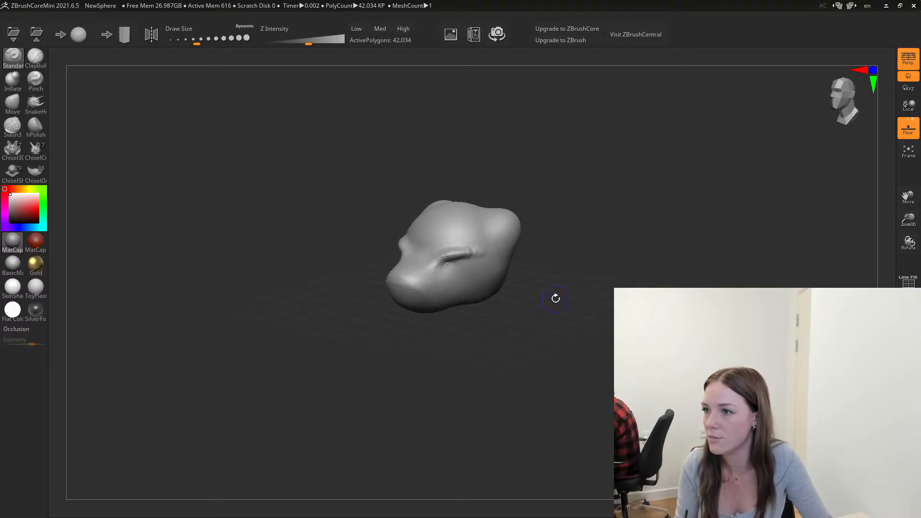
left_click(909, 125)
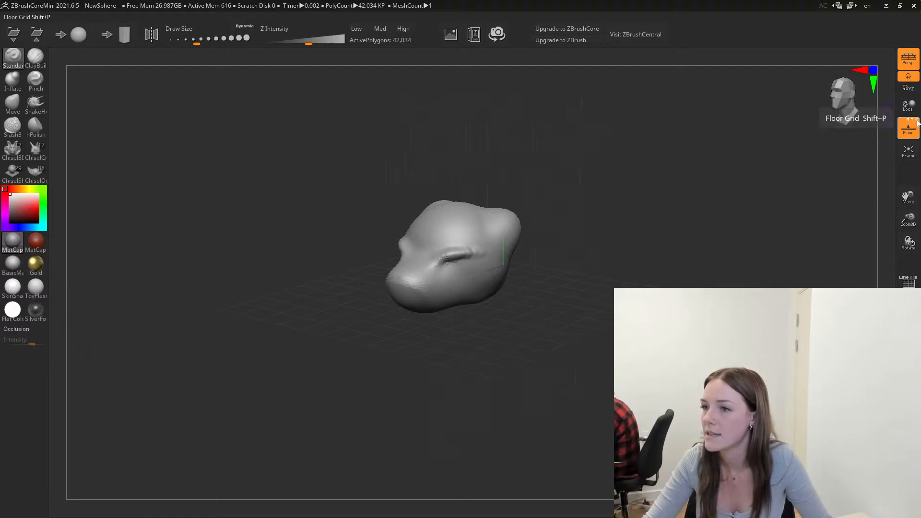
mouse_move(334, 293)
left_mouse_down()
mouse_move(345, 292)
mouse_move(323, 300)
mouse_move(379, 293)
mouse_move(341, 300)
mouse_move(345, 278)
left_mouse_up()
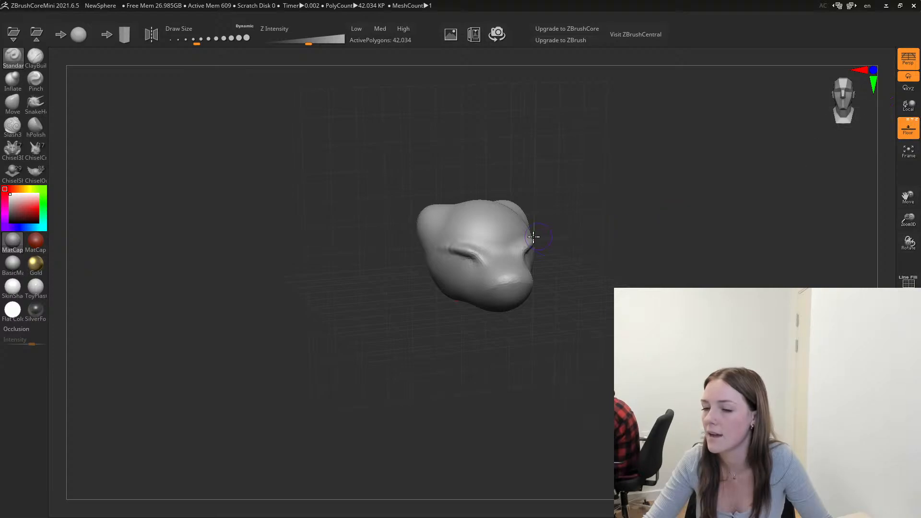
left_click_drag(648, 256, 612, 249)
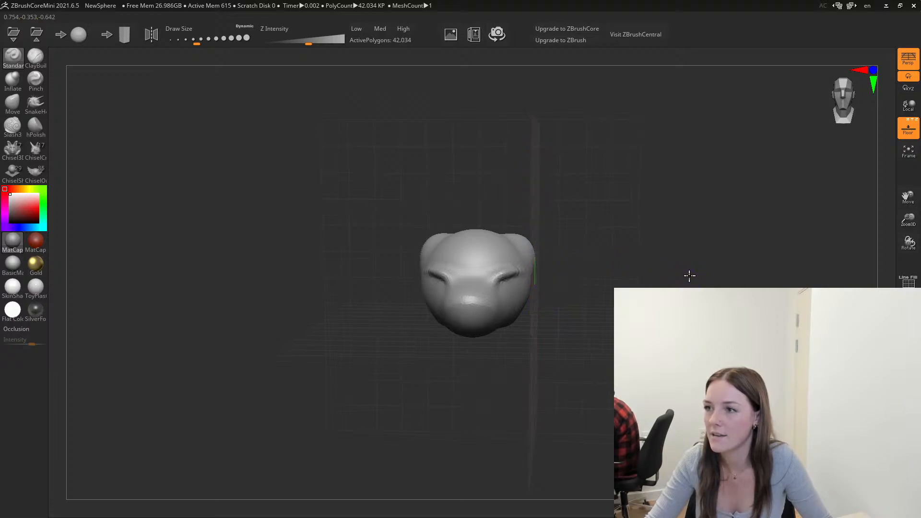
left_click_drag(691, 273, 650, 277)
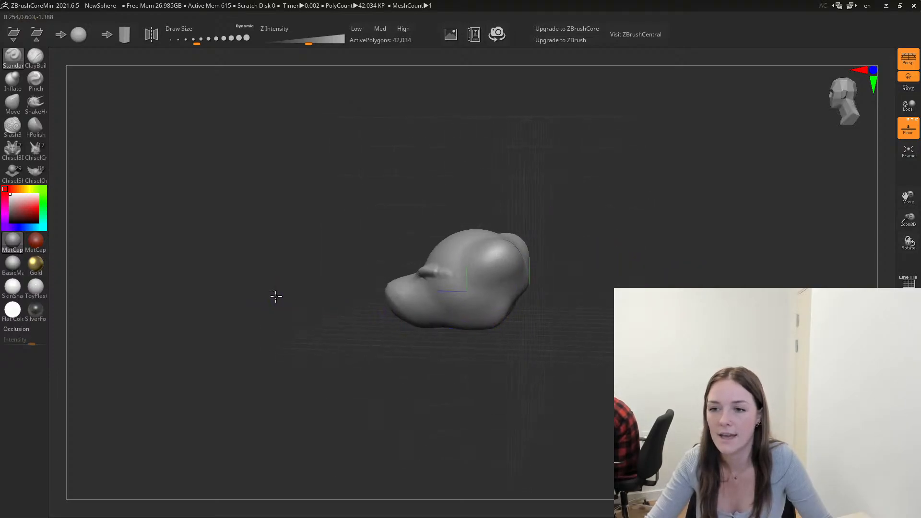
left_click_drag(276, 296, 332, 293)
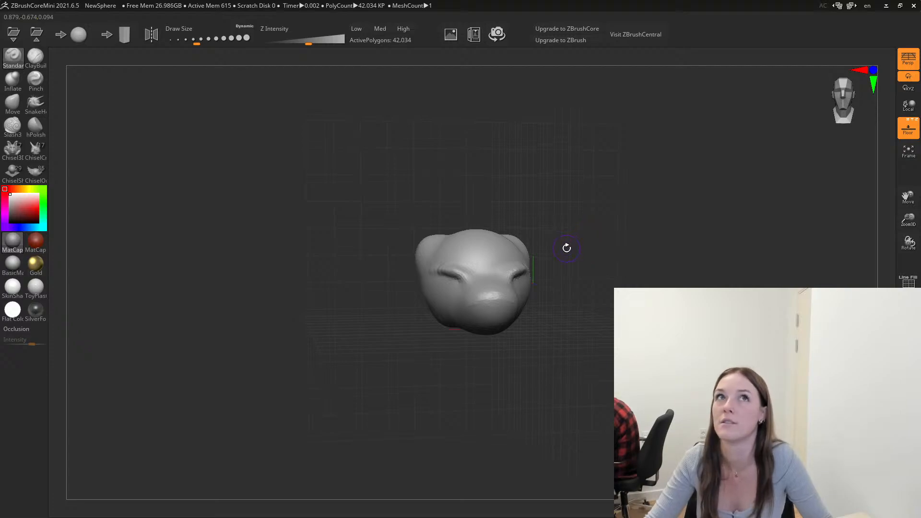
left_click_drag(600, 223, 584, 252)
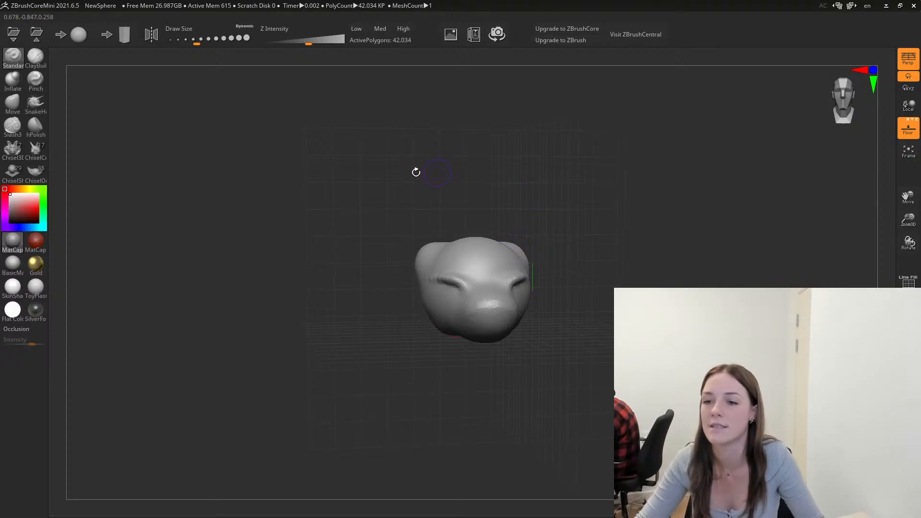
left_click_drag(314, 191, 321, 209)
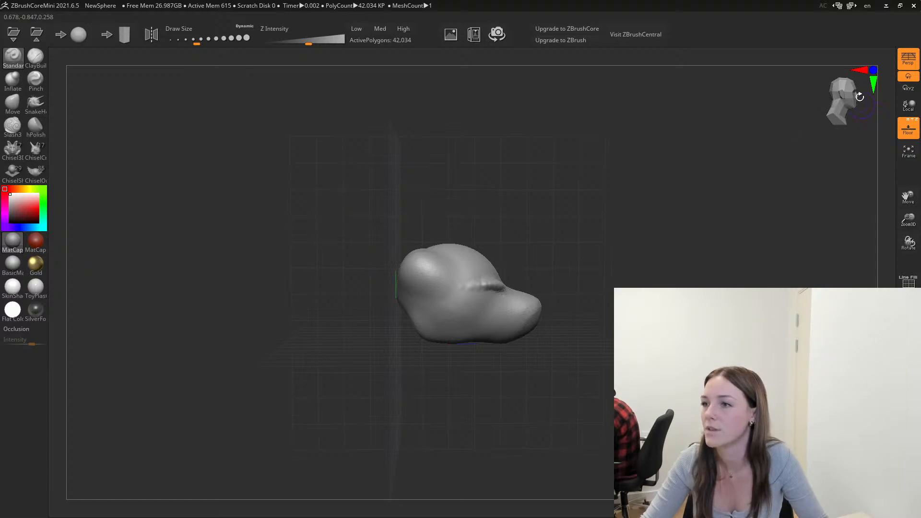
left_click_drag(859, 97, 852, 96)
mouse_move(539, 235)
left_mouse_down()
mouse_move(570, 239)
mouse_move(532, 240)
left_mouse_up()
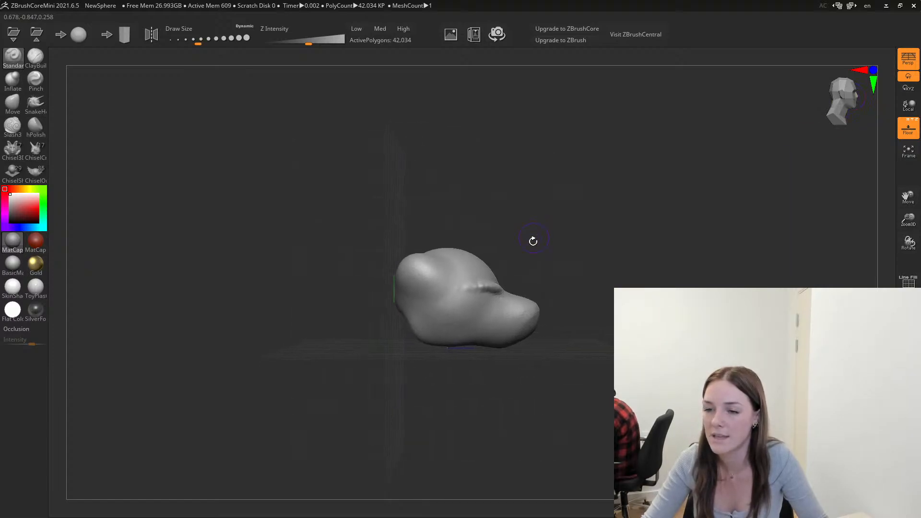
Hide the vertical grid planes to leave only the floor under the head, and turn the planes back on.
left_click(910, 124)
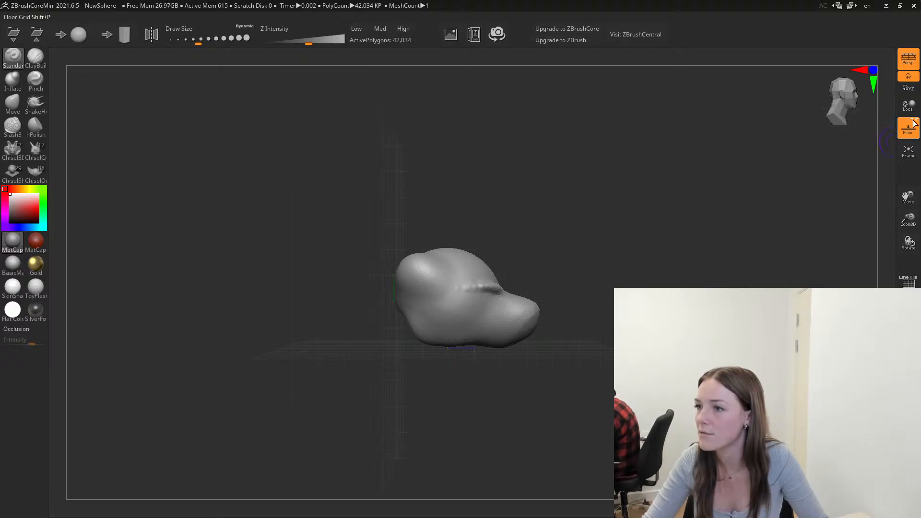
left_click(910, 123)
left_click_drag(675, 251, 694, 269)
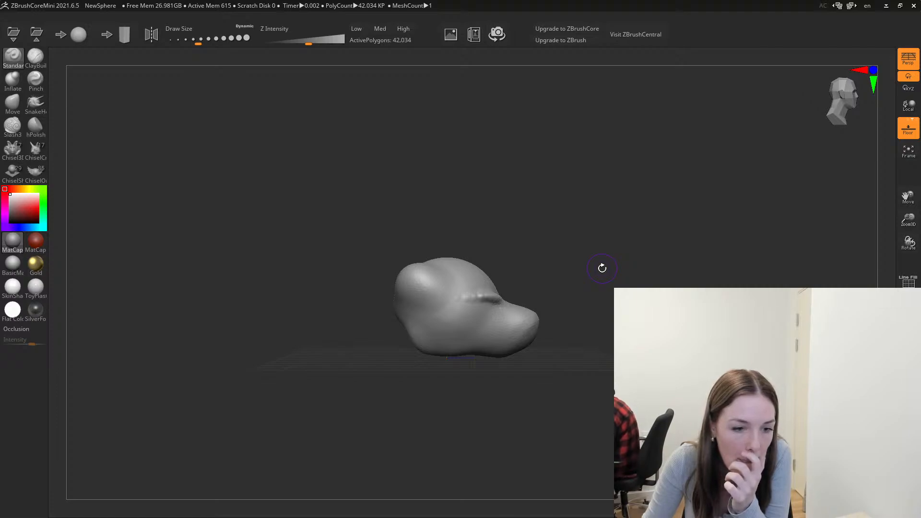
left_click_drag(571, 261, 630, 228)
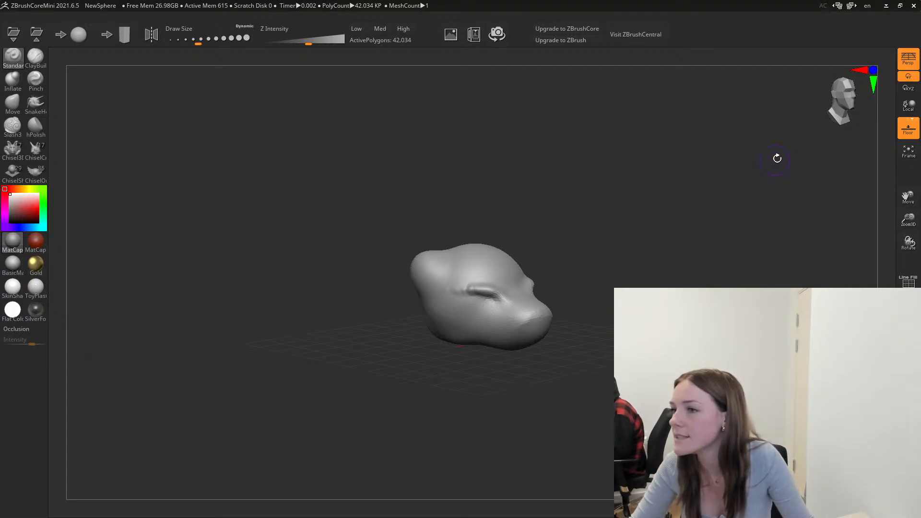
left_click(910, 128)
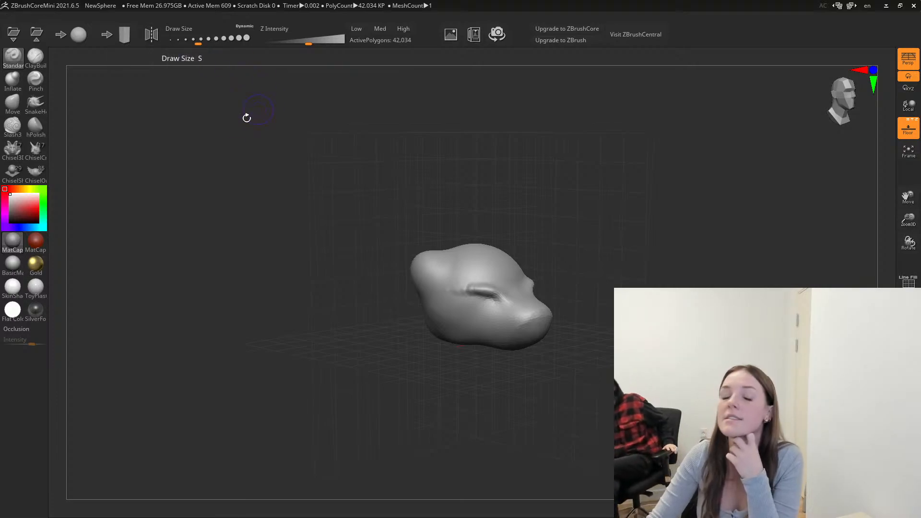
Turn on symmetry, and examine the head in straight front and side views against the grid planes.
left_click(153, 38)
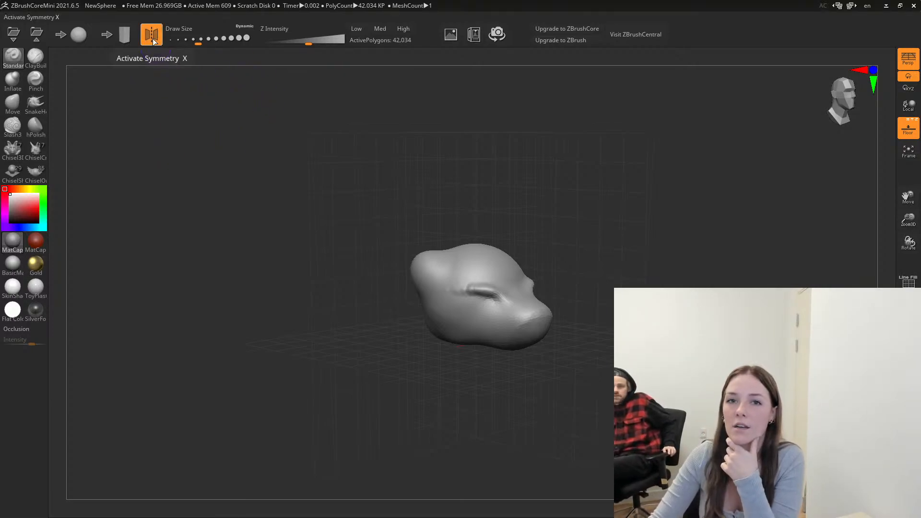
mouse_move(542, 225)
left_mouse_down()
mouse_move(596, 241)
mouse_move(572, 244)
left_mouse_up()
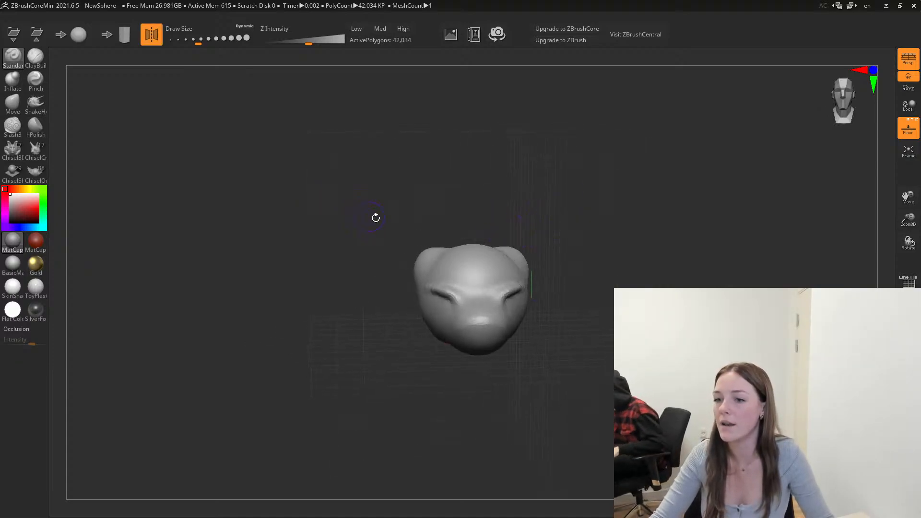
left_click_drag(574, 250, 583, 240)
left_click(846, 100)
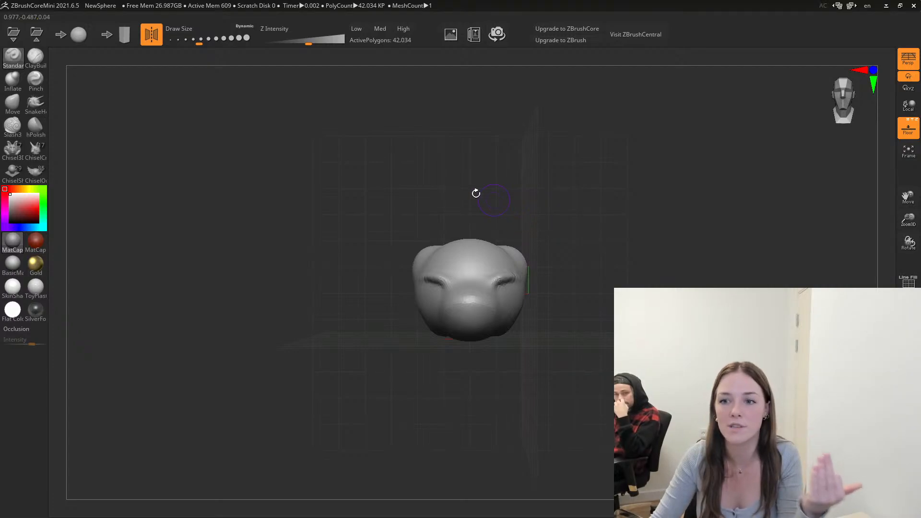
left_click_drag(287, 172, 309, 176, "alt")
left_click_drag(276, 204, 327, 206)
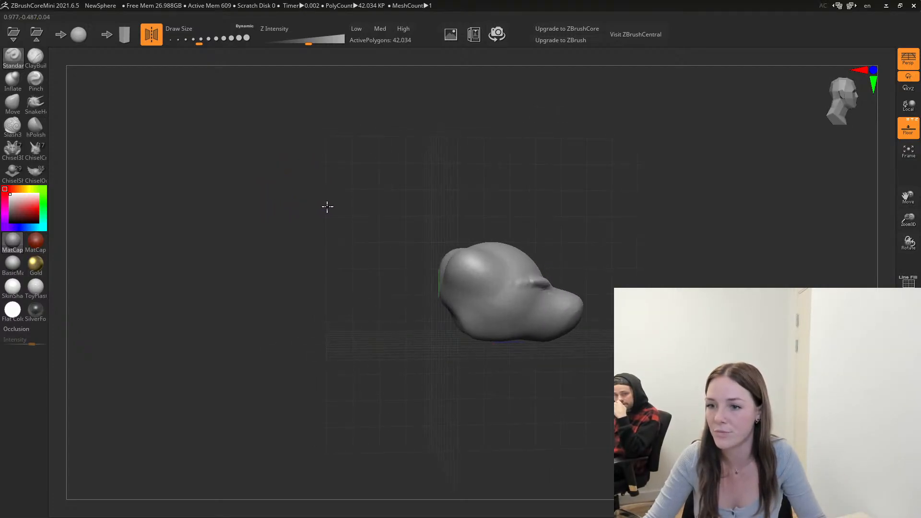
left_click(850, 91)
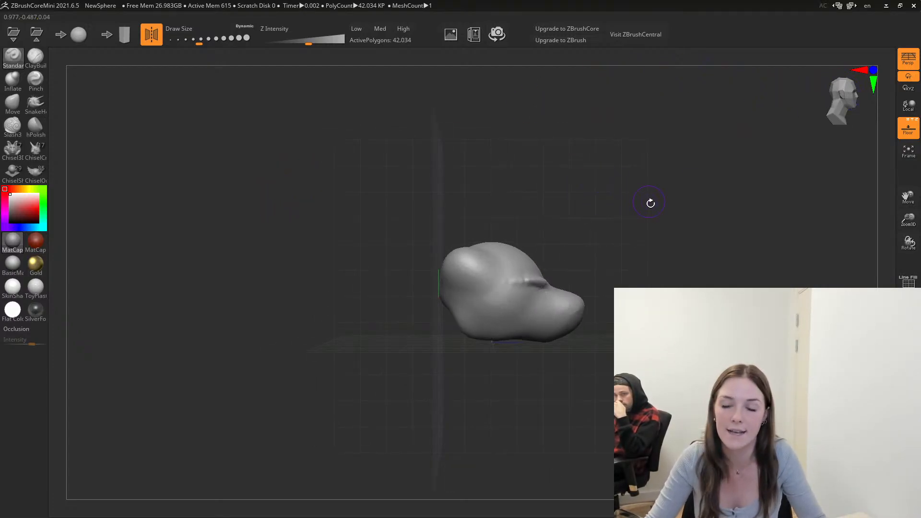
Try raising mirrored bumps on the ears and beside the brows, undo both strokes, and turn off symmetry.
mouse_move(508, 288)
left_mouse_down()
mouse_move(468, 263)
mouse_move(525, 281)
left_mouse_up()
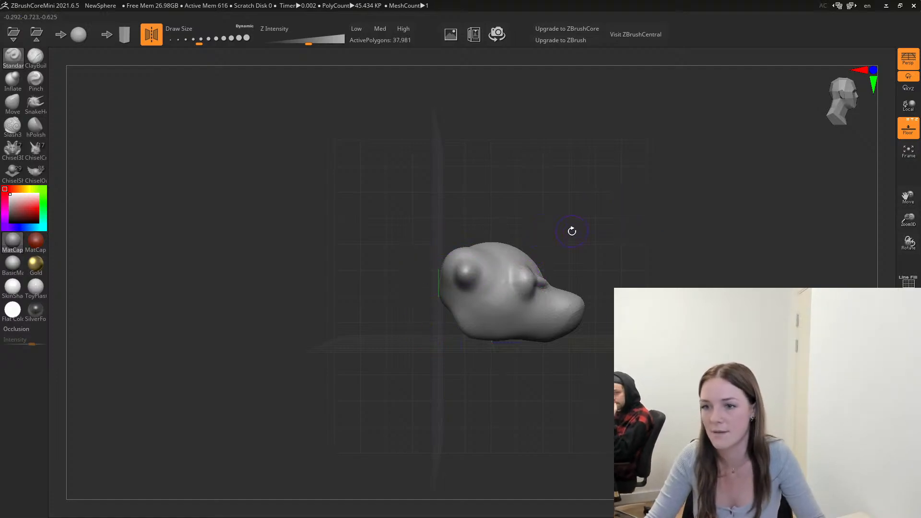
key("ctrl+z")
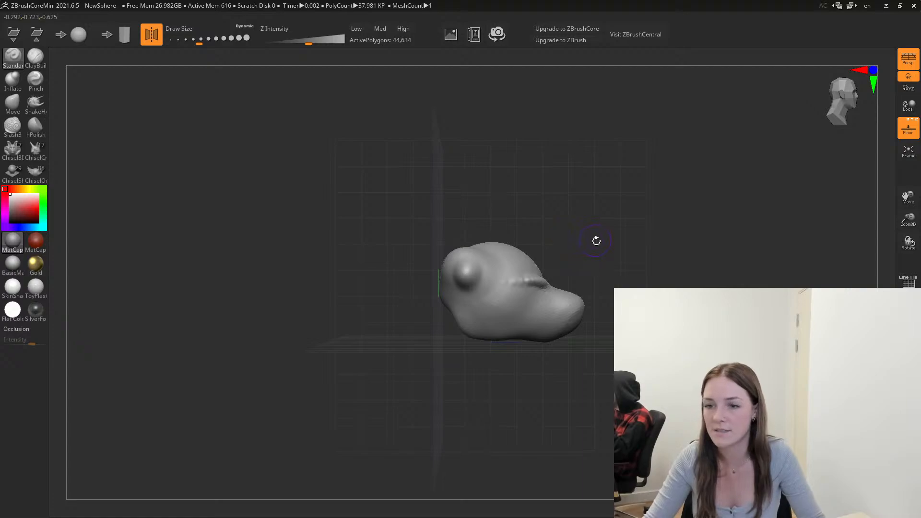
key("ctrl+z")
left_click_drag(655, 253, 598, 267)
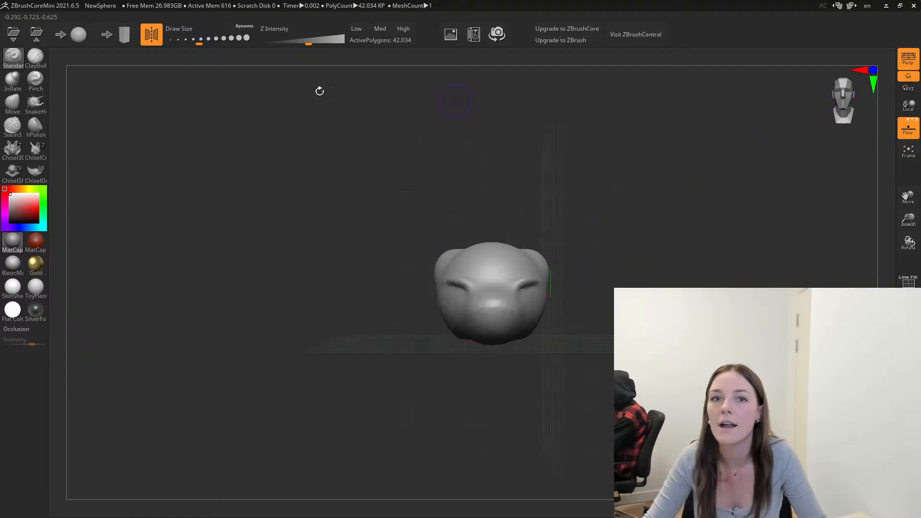
left_click(152, 37)
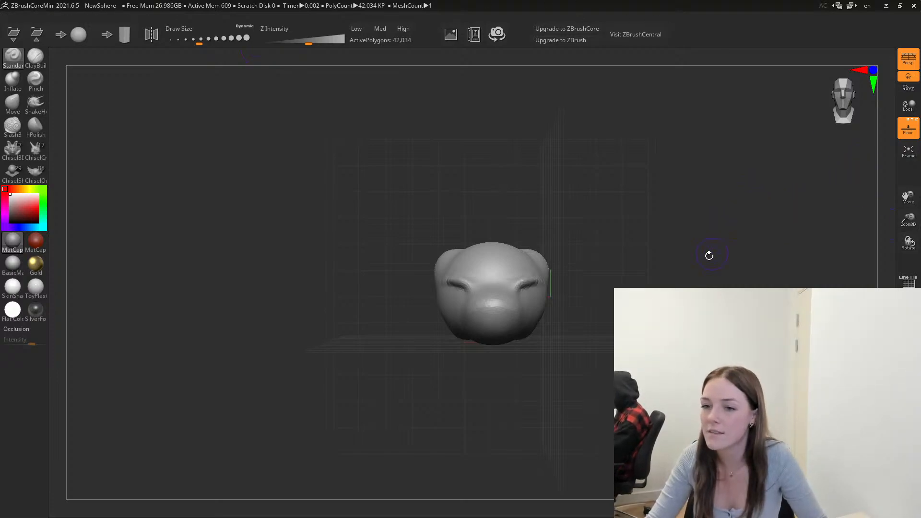
Toggle the individual grid planes around the enlarged front view of the head, and leave only the floor plane displayed.
mouse_move(709, 257)
left_mouse_down("alt")
mouse_move(664, 239)
mouse_move(601, 254)
mouse_move(580, 270)
mouse_move(631, 262)
mouse_move(621, 237)
left_mouse_up("alt")
left_click(908, 126)
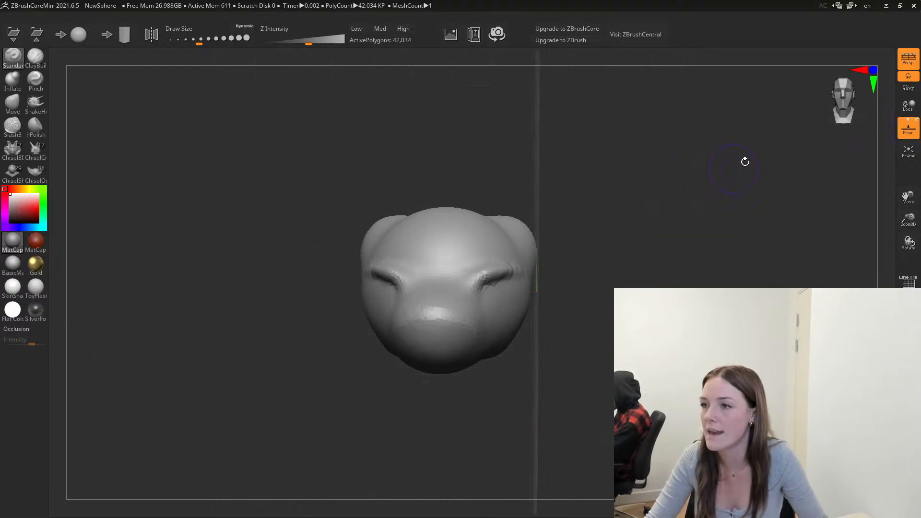
left_click(909, 120)
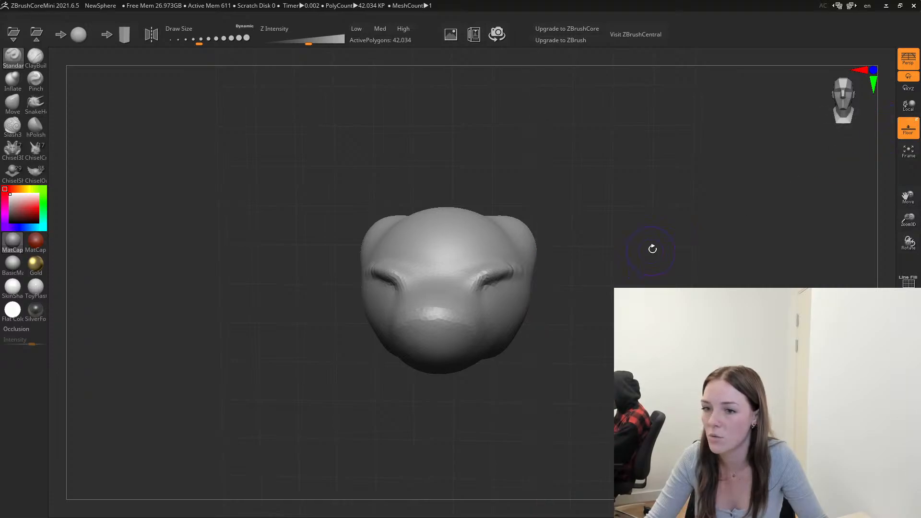
left_click(842, 92)
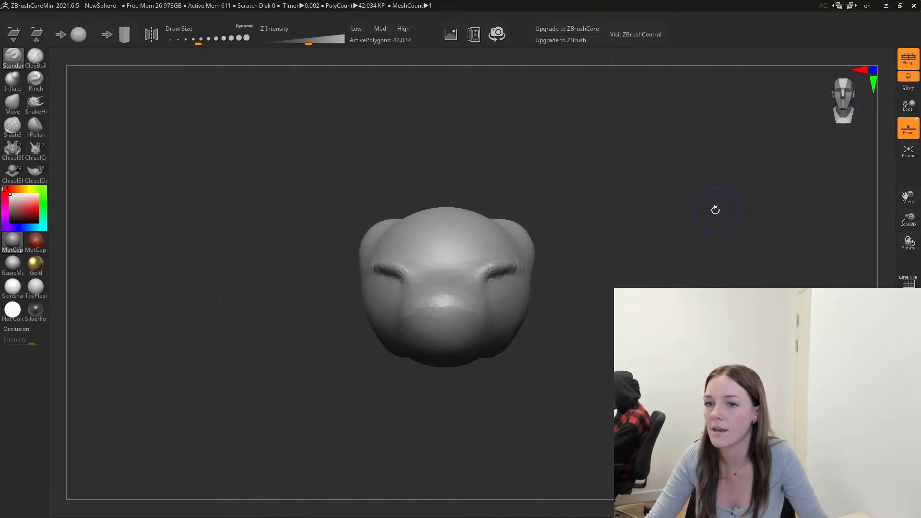
left_click(908, 119)
left_click(912, 120)
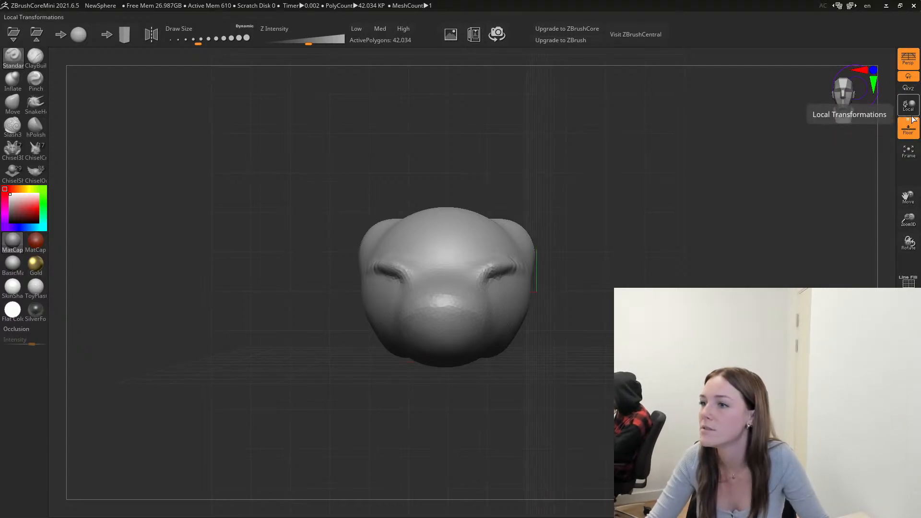
left_click(908, 119)
left_click(917, 120)
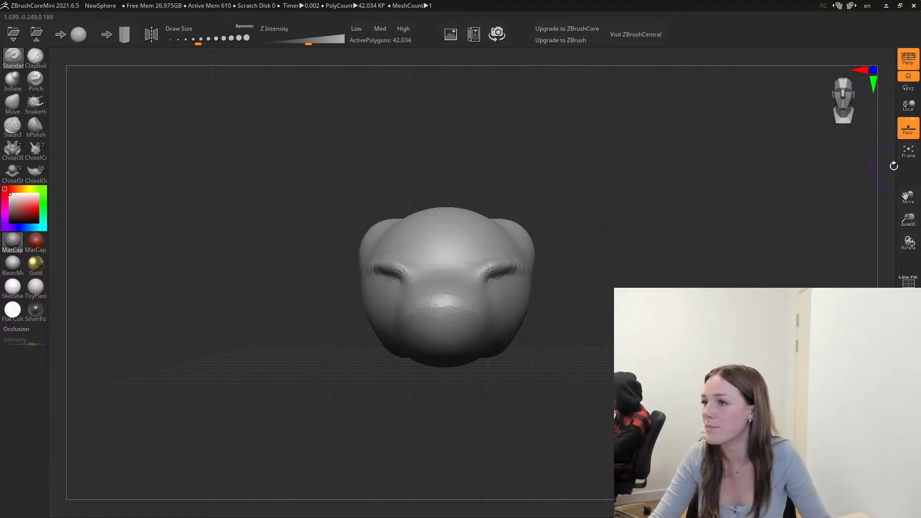
Try free XYZ rotation by tilting the head, and switch back to rotation around the Y axis.
left_click(908, 88)
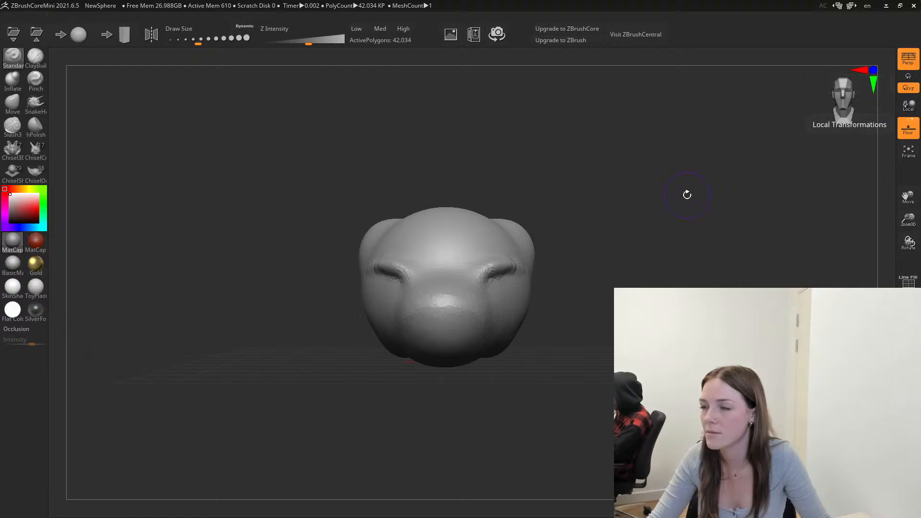
mouse_move(685, 194)
left_mouse_down("alt")
mouse_move(682, 206)
mouse_move(598, 237)
mouse_move(608, 191)
mouse_move(614, 233)
mouse_move(676, 240)
mouse_move(679, 201)
mouse_move(646, 191)
mouse_move(686, 254)
mouse_move(677, 282)
mouse_move(671, 222)
mouse_move(595, 271)
mouse_move(588, 250)
mouse_move(643, 220)
mouse_move(621, 266)
mouse_move(635, 182)
mouse_move(657, 183)
mouse_move(635, 237)
mouse_move(662, 226)
left_mouse_up("alt")
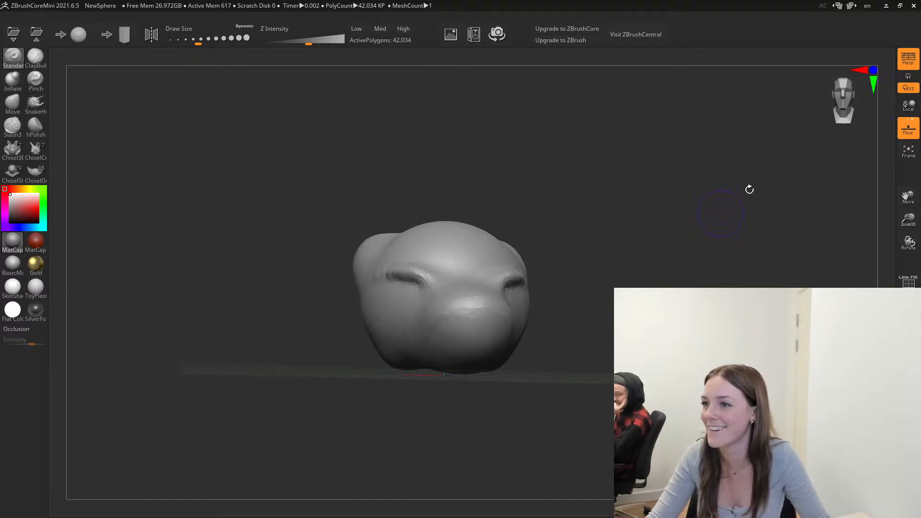
left_click(908, 76)
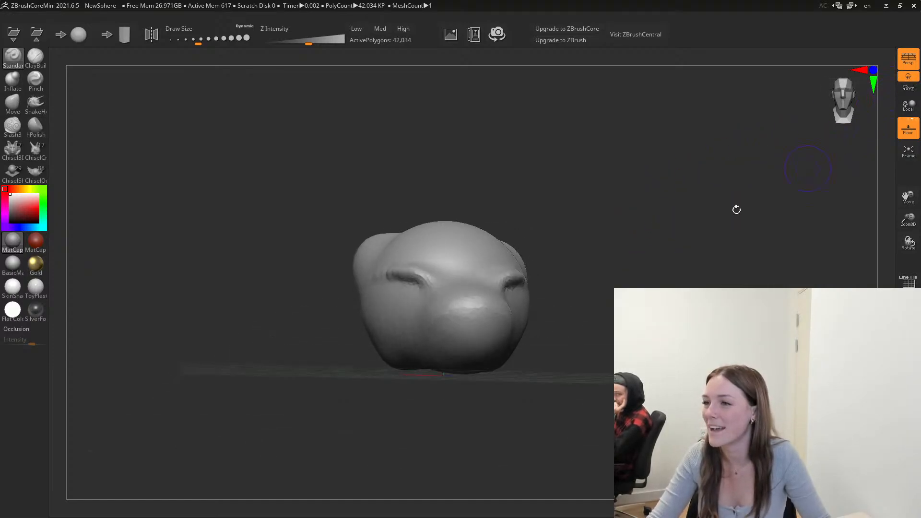
left_click_drag(614, 257, 614, 266)
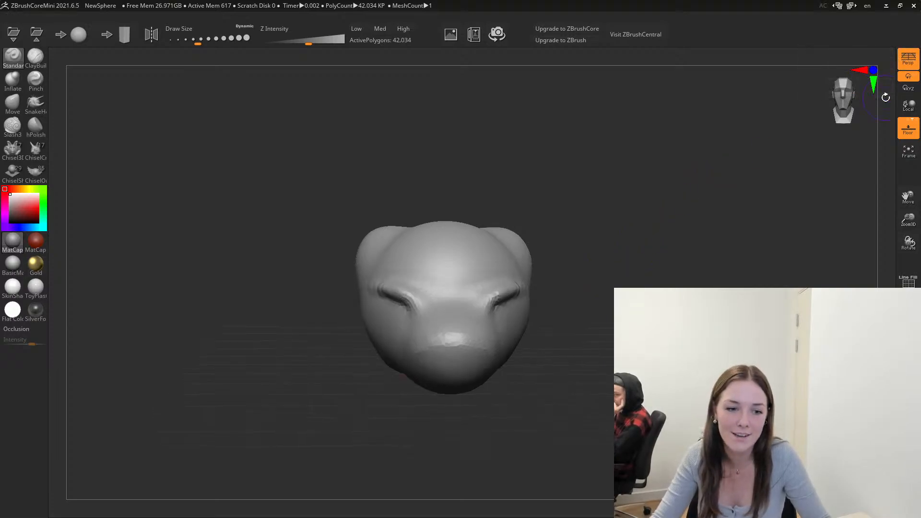
Turn off perspective, and examine the head at an angle and from close up.
left_click(908, 58)
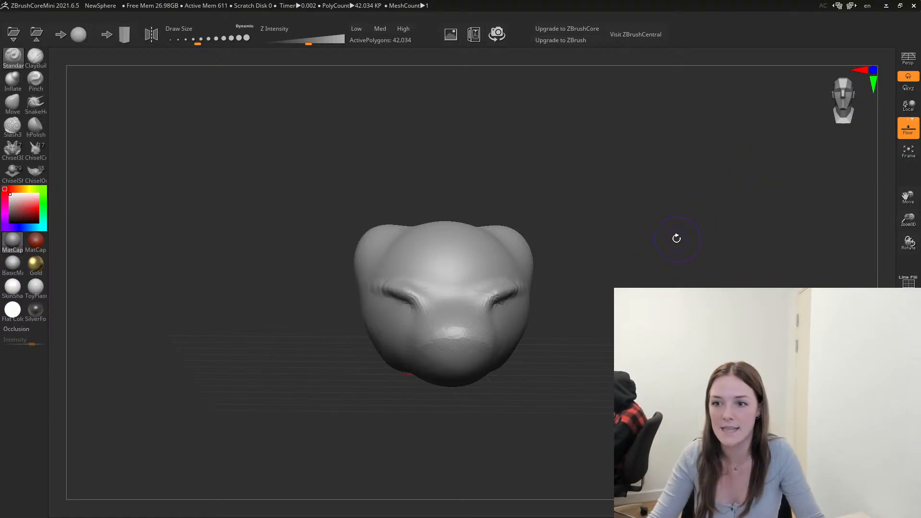
left_click_drag(677, 238, 676, 224)
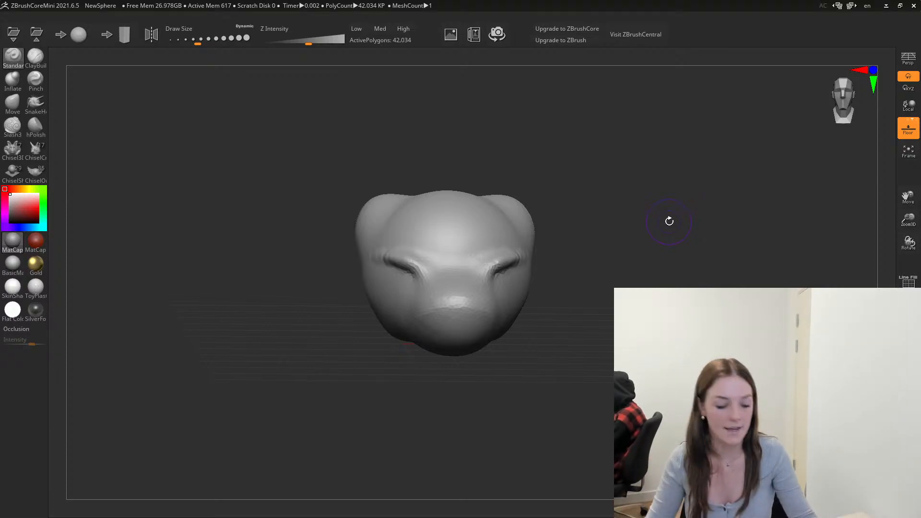
mouse_move(657, 177)
left_mouse_down()
mouse_move(637, 222)
mouse_move(631, 187)
mouse_move(638, 208)
left_mouse_up()
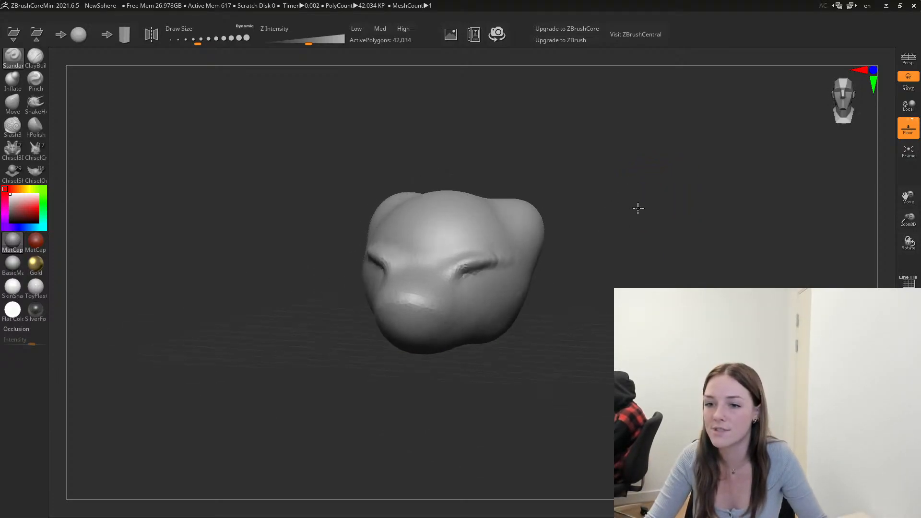
mouse_move(620, 253)
left_mouse_down()
mouse_move(594, 255)
mouse_move(621, 321)
mouse_move(710, 317)
mouse_move(672, 312)
mouse_move(681, 307)
left_mouse_up()
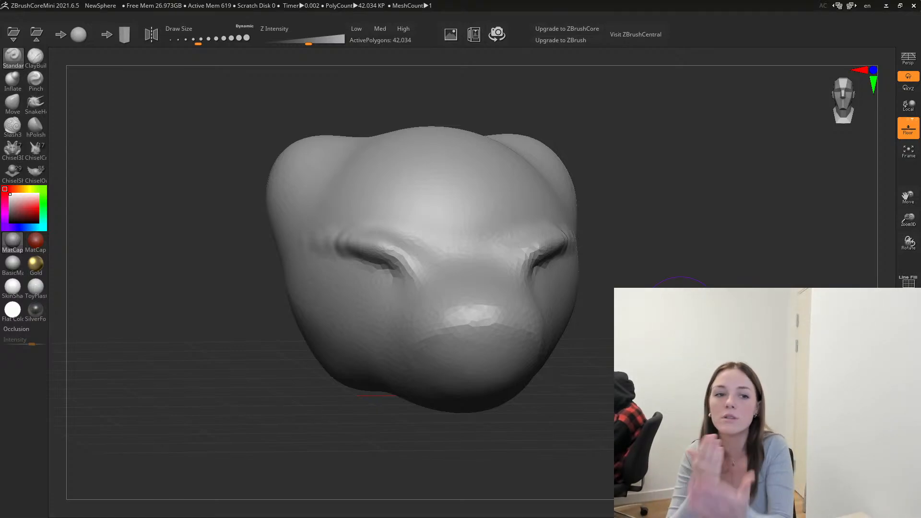
Compare the head's straight front view with perspective on and off, and leave perspective off.
left_click(842, 100)
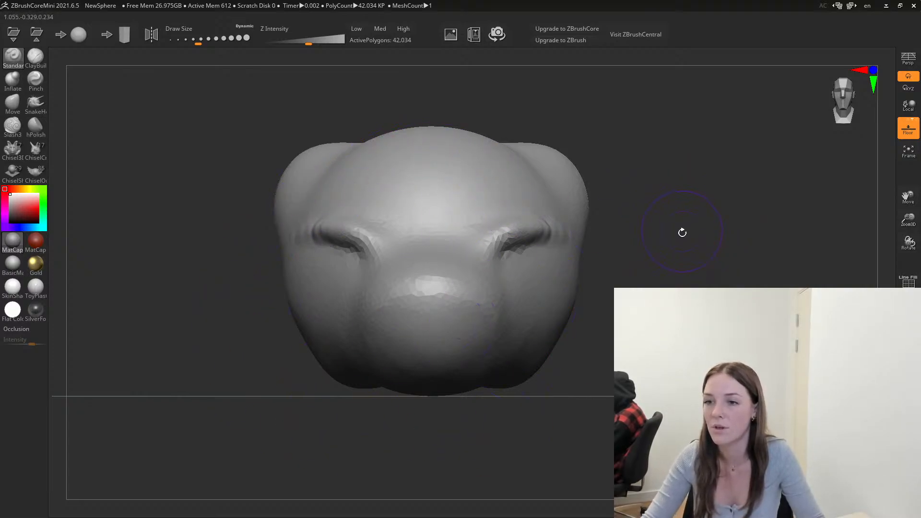
left_click_drag(678, 247, 709, 253, "alt")
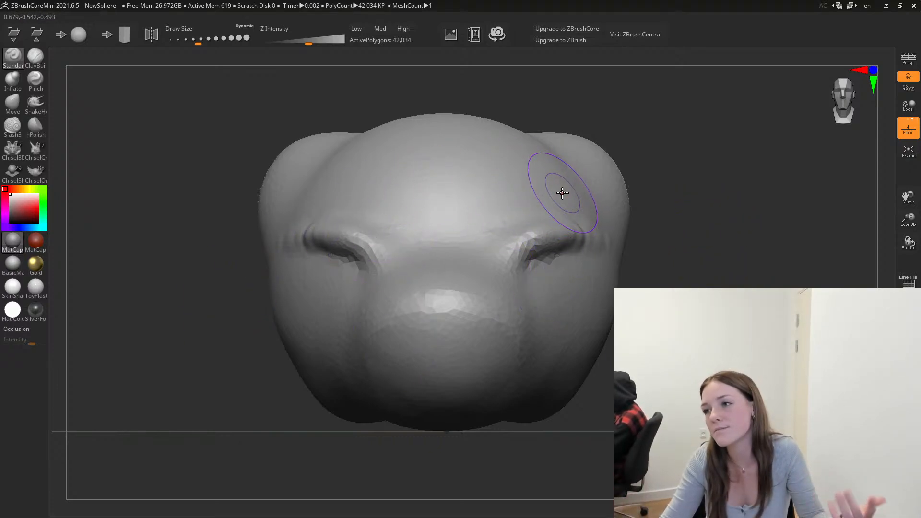
left_click(909, 59)
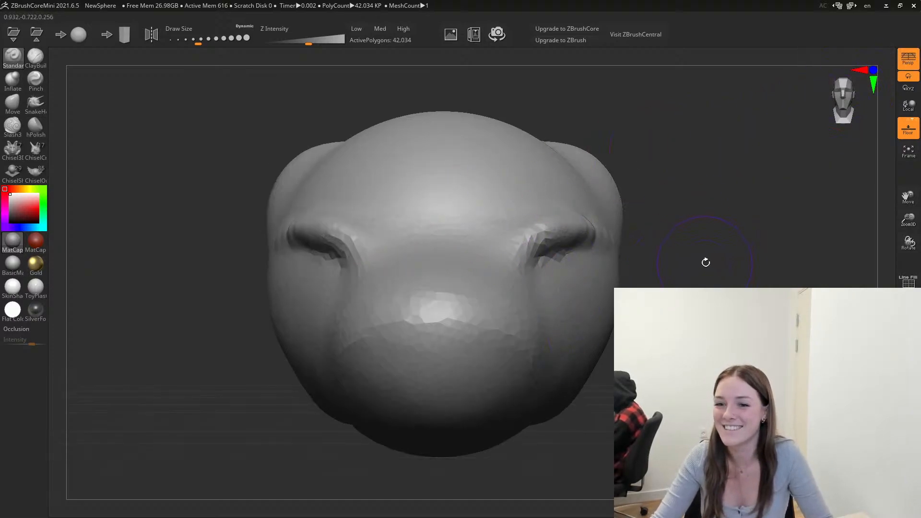
left_click_drag(705, 261, 728, 254)
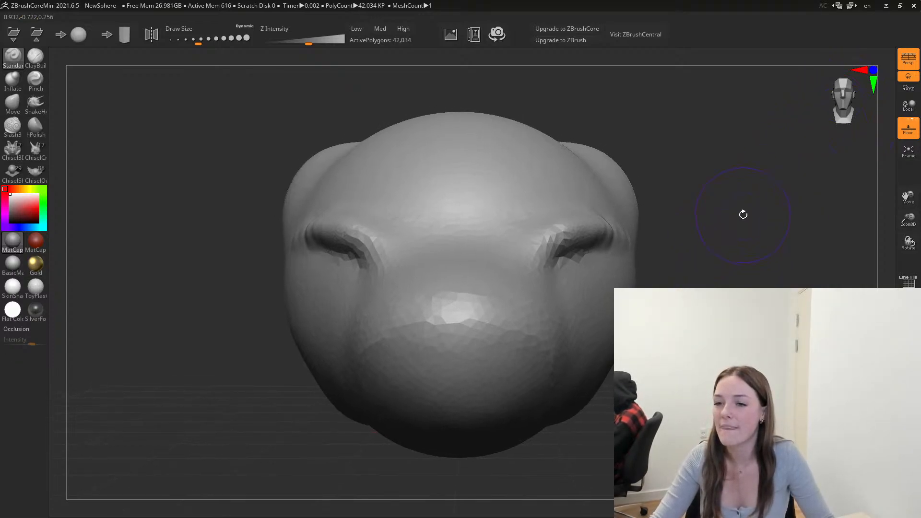
left_click_drag(743, 215, 778, 206)
left_click(908, 59)
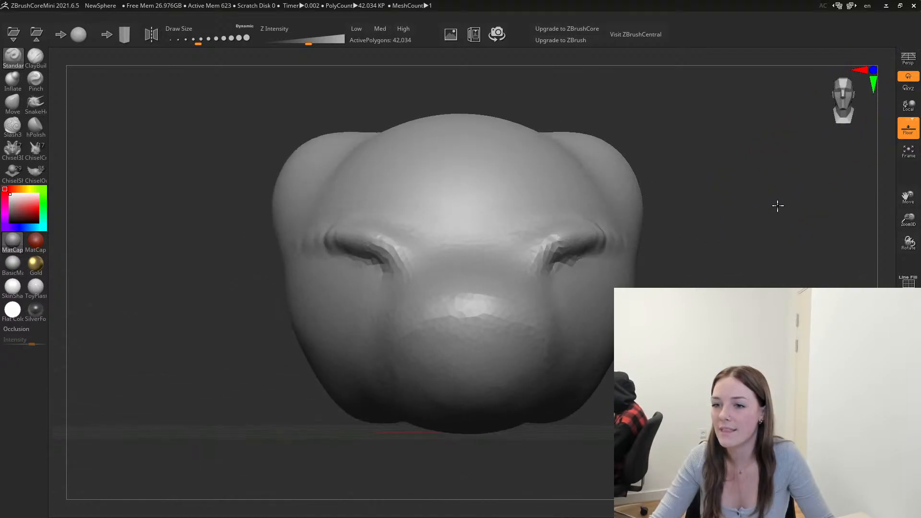
Snap back to the straight front view, toggle perspective repeatedly to compare both displays, and leave perspective on.
left_click(840, 97)
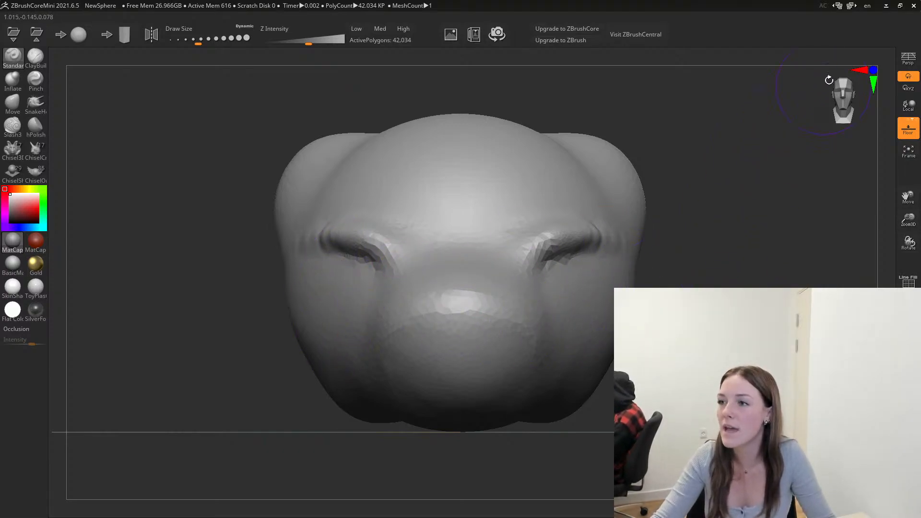
left_click(908, 63)
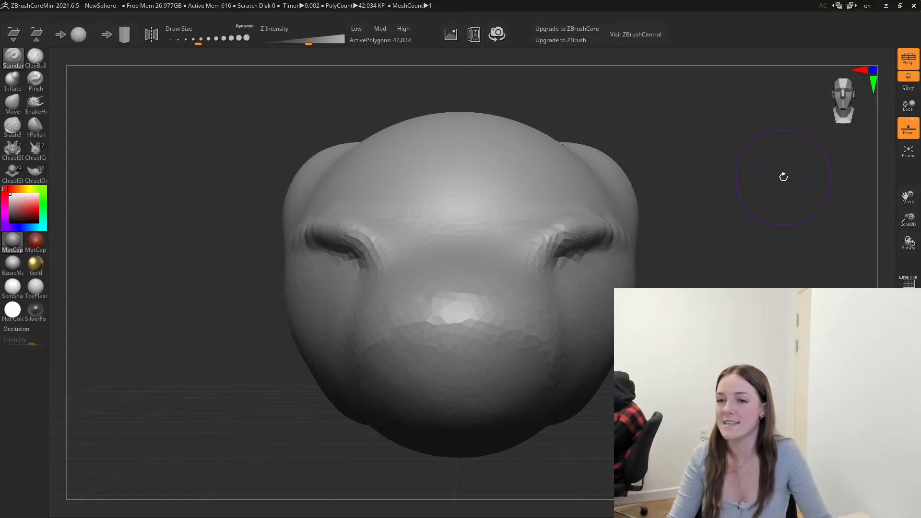
key("p")
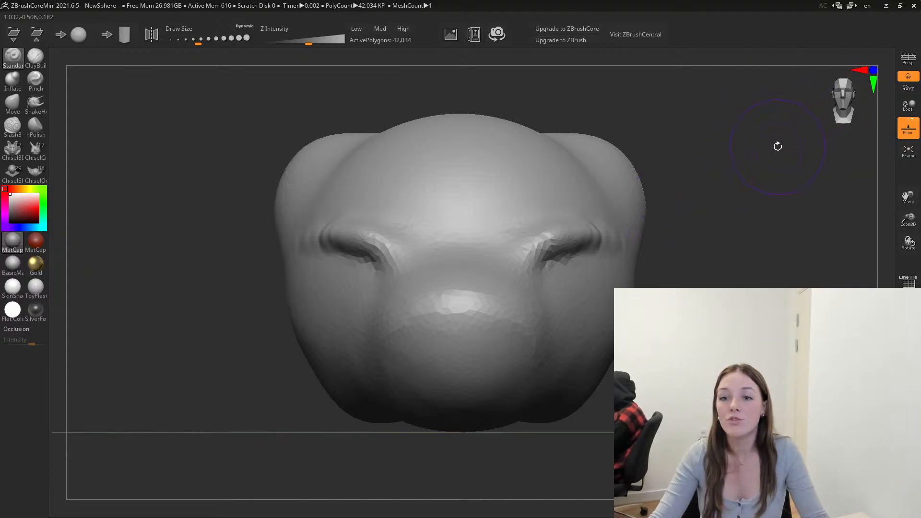
key("p")
left_click(916, 58)
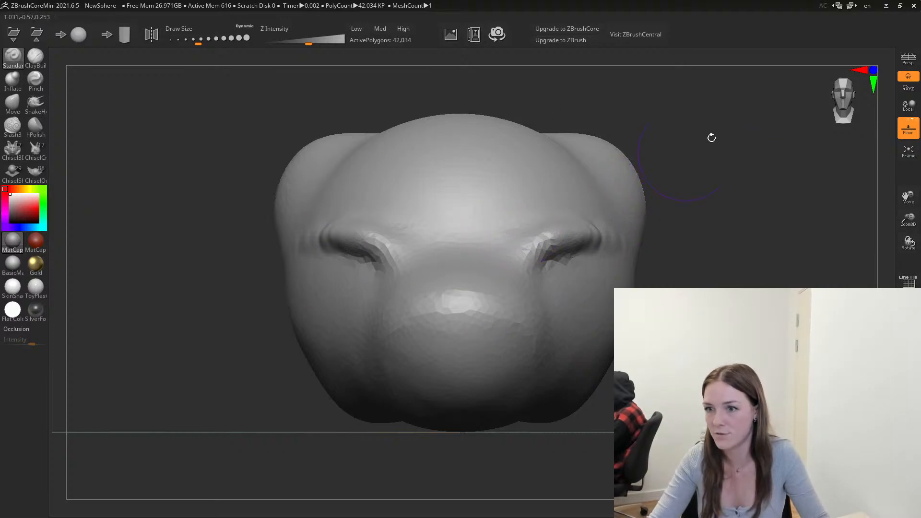
left_click(908, 58)
Examine the head in perspective from the front, side, below and three-quarter angles, at different distances.
left_click_drag(787, 259, 740, 230)
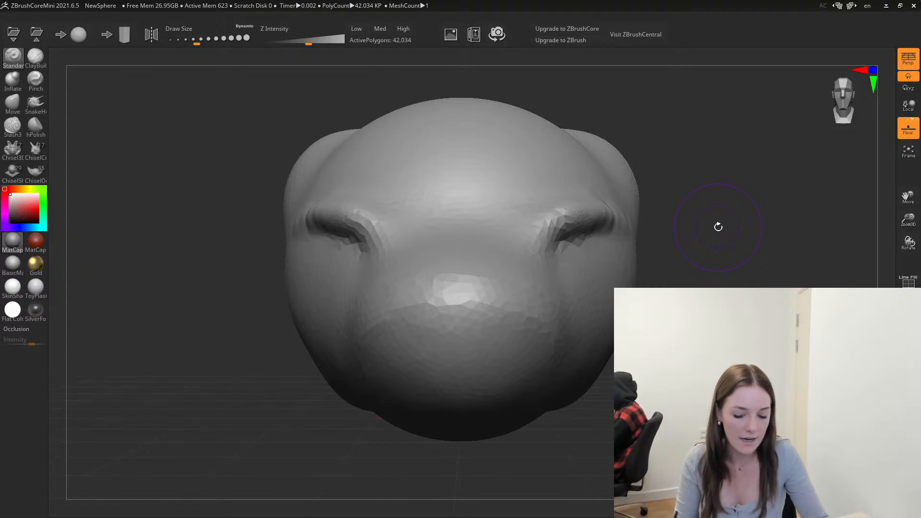
left_click_drag(718, 226, 744, 328)
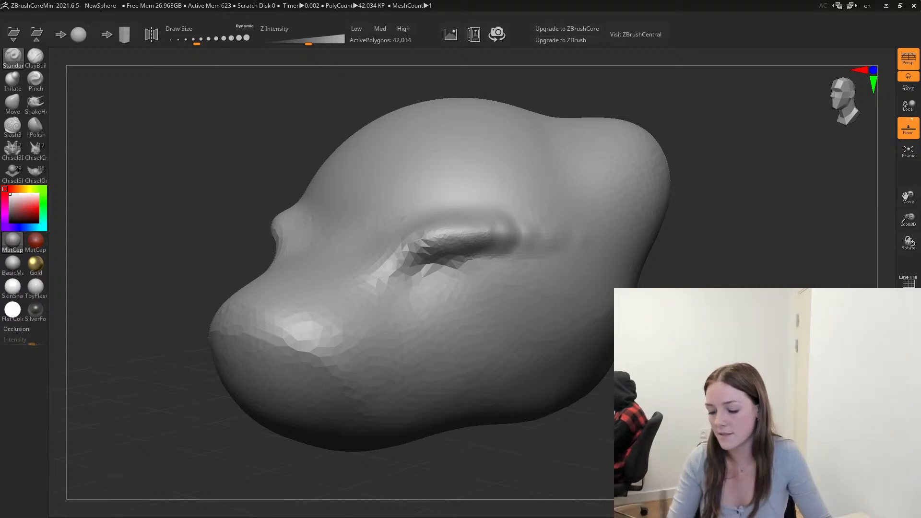
left_click_drag(751, 311, 750, 355, "alt")
left_click_drag(710, 230, 736, 231)
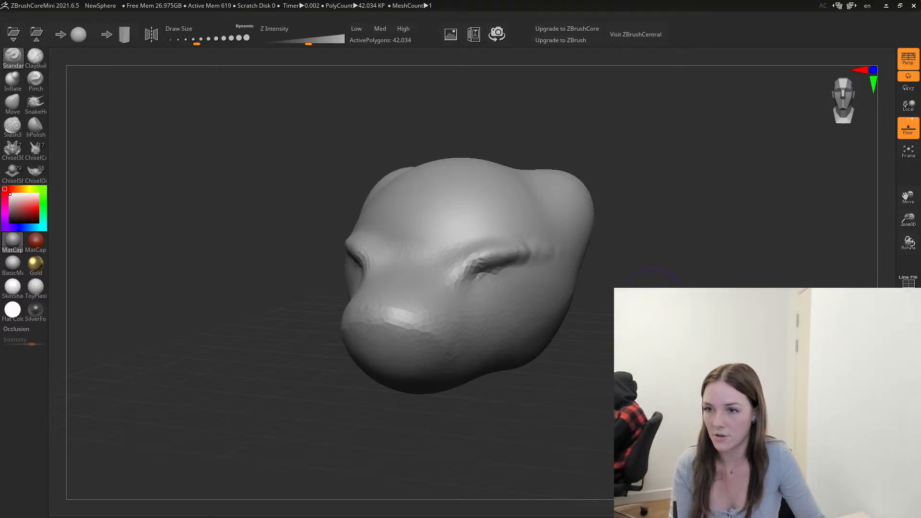
mouse_move(652, 295)
left_mouse_down()
mouse_move(772, 302)
mouse_move(691, 288)
mouse_move(703, 304)
mouse_move(749, 307)
mouse_move(672, 295)
left_mouse_up()
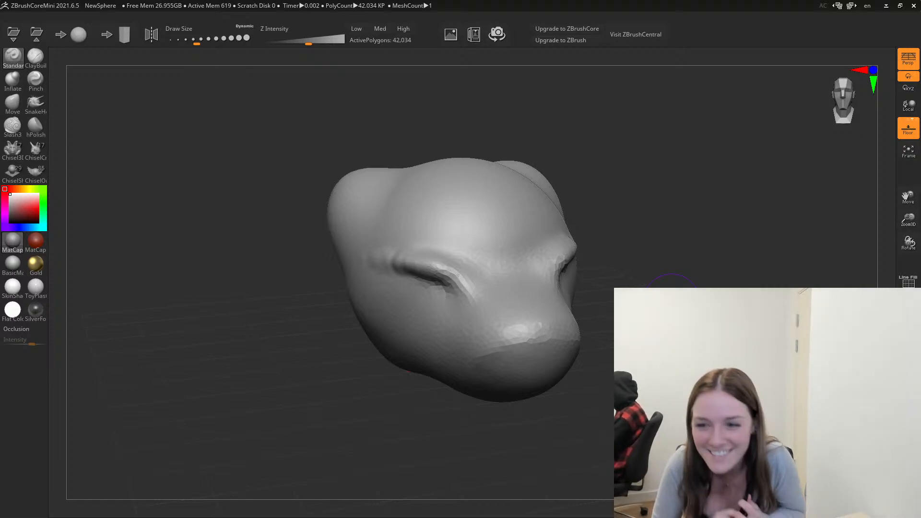
left_click_drag(671, 302, 699, 279)
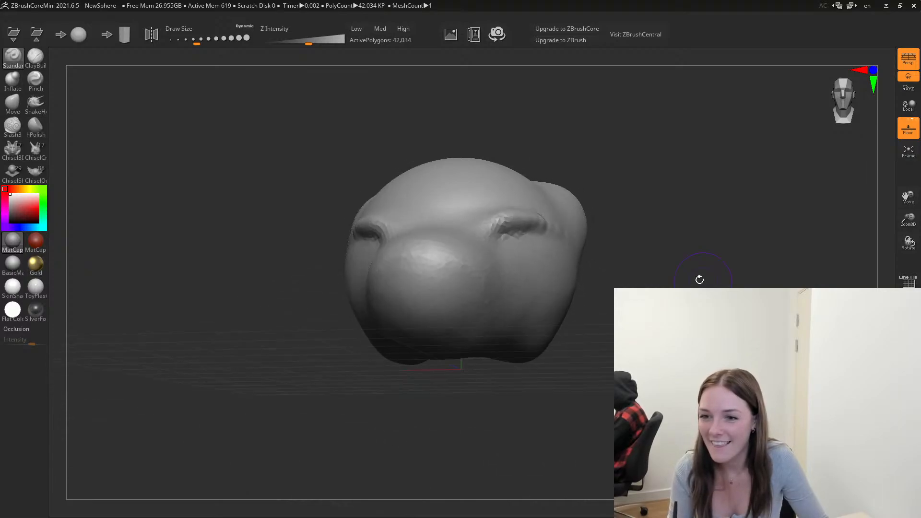
mouse_move(679, 321)
left_mouse_down()
mouse_move(723, 265)
mouse_move(718, 294)
mouse_move(763, 300)
left_mouse_up()
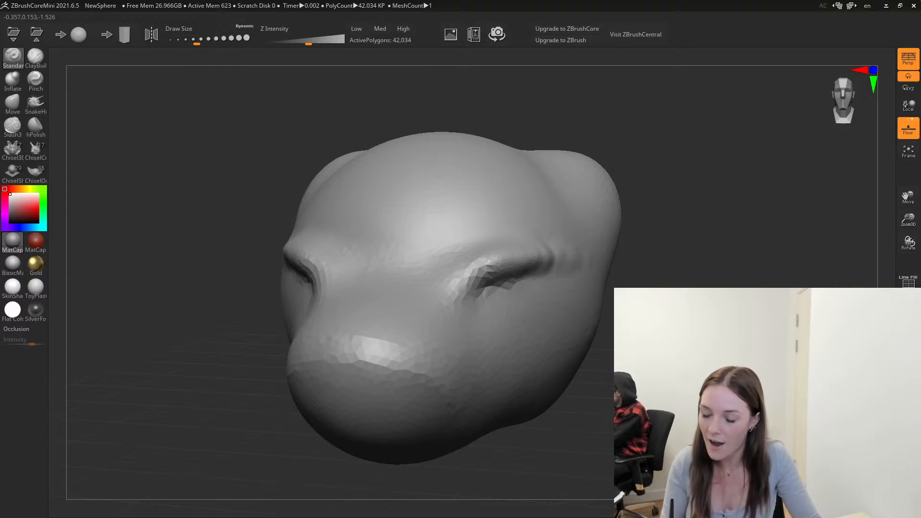
left_click_drag(688, 315, 665, 311, "alt")
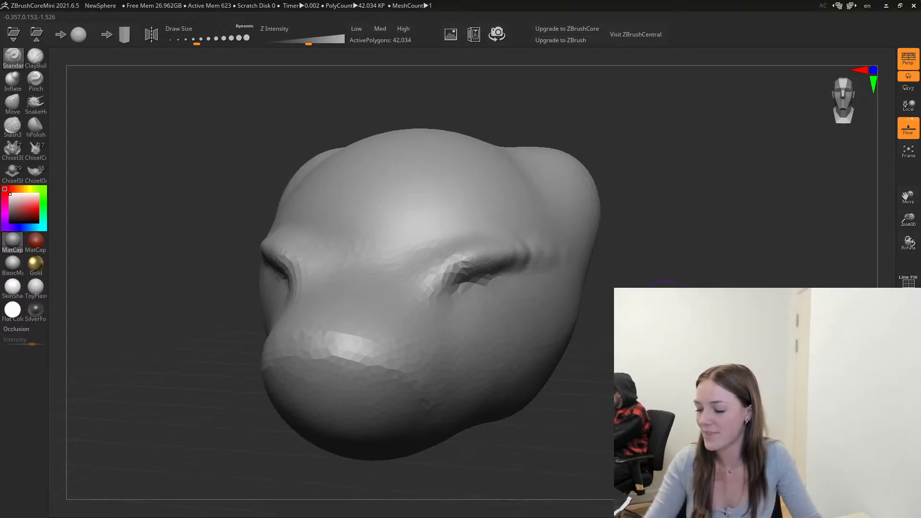
Set Draw Size to about 46, try a thin curved ridge below the brow, and undo the stroke.
left_click_drag(191, 43, 187, 44)
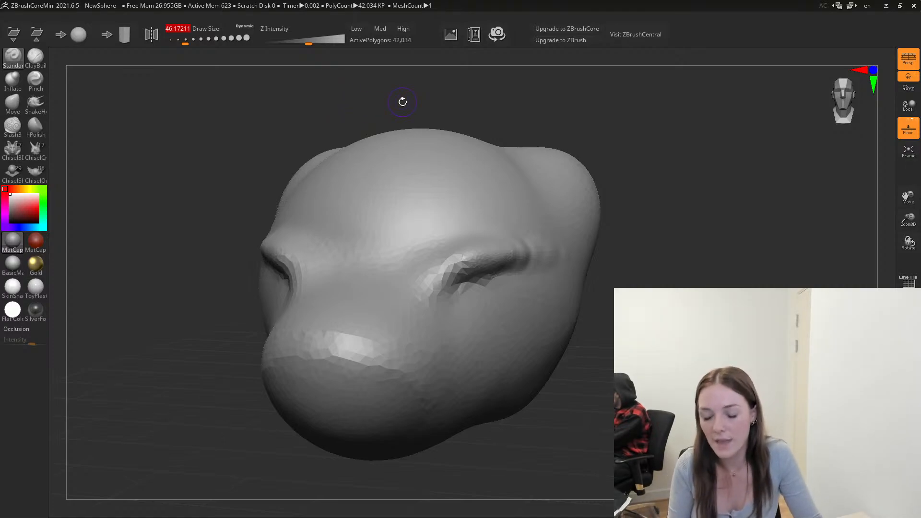
mouse_move(482, 281)
left_mouse_down()
mouse_move(458, 288)
mouse_move(499, 315)
mouse_move(520, 281)
left_mouse_up()
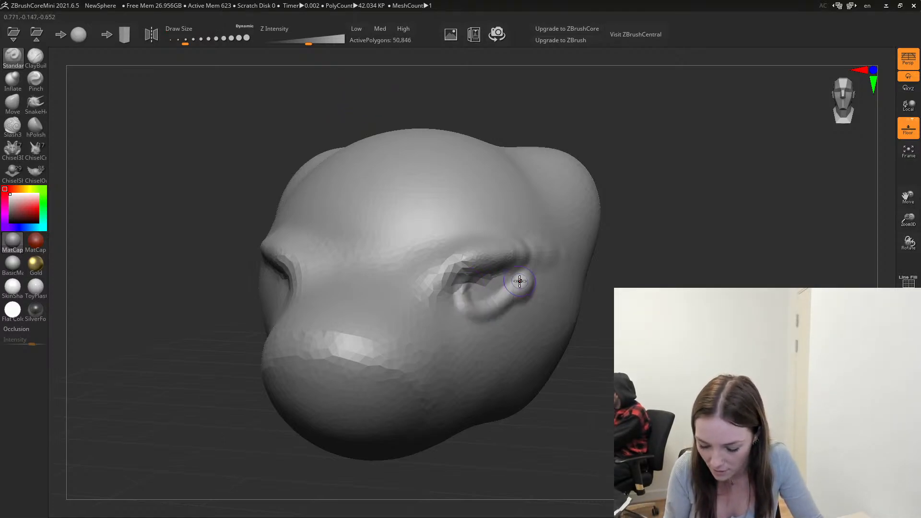
key("ctrl+z")
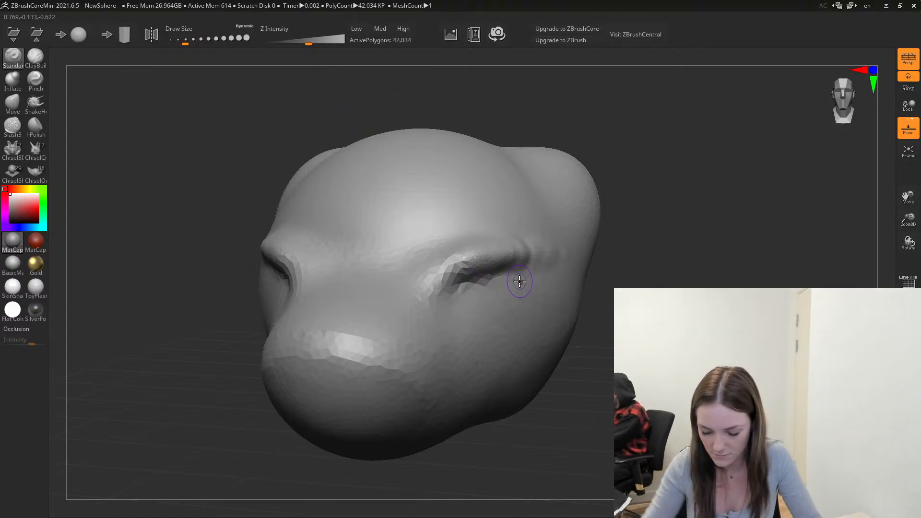
Set Draw Size to about 163 and Z Intensity to 23, try a broad stroke below the brow, and undo it.
left_click(193, 44)
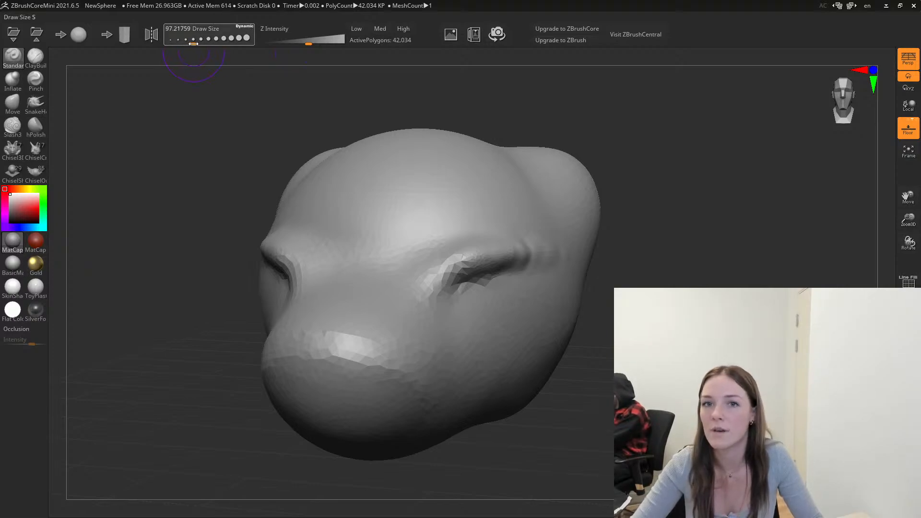
left_click_drag(193, 44, 201, 44)
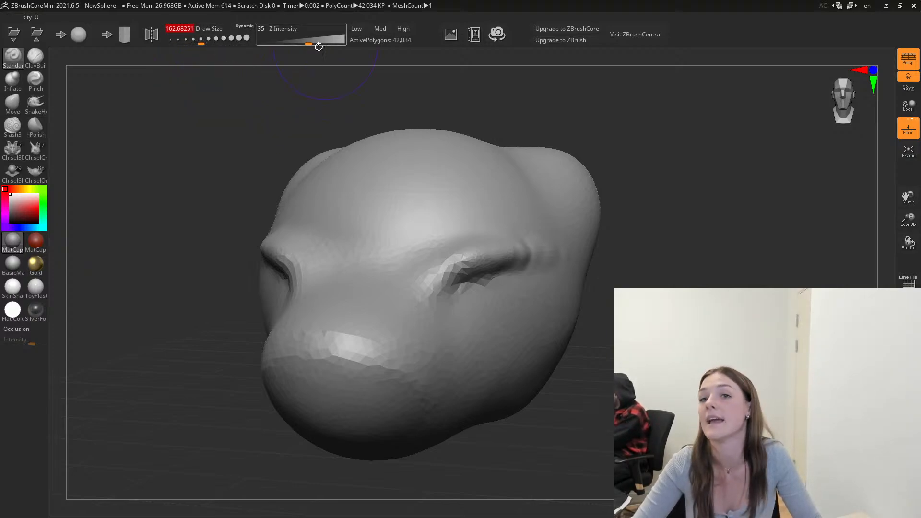
left_click_drag(309, 44, 298, 44)
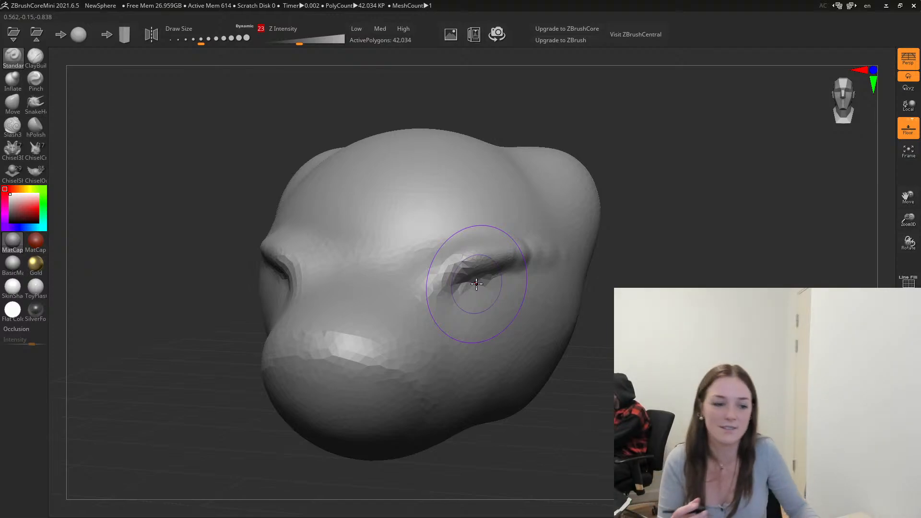
mouse_move(476, 294)
left_mouse_down()
mouse_move(463, 304)
mouse_move(494, 287)
left_mouse_up()
key("ctrl+z")
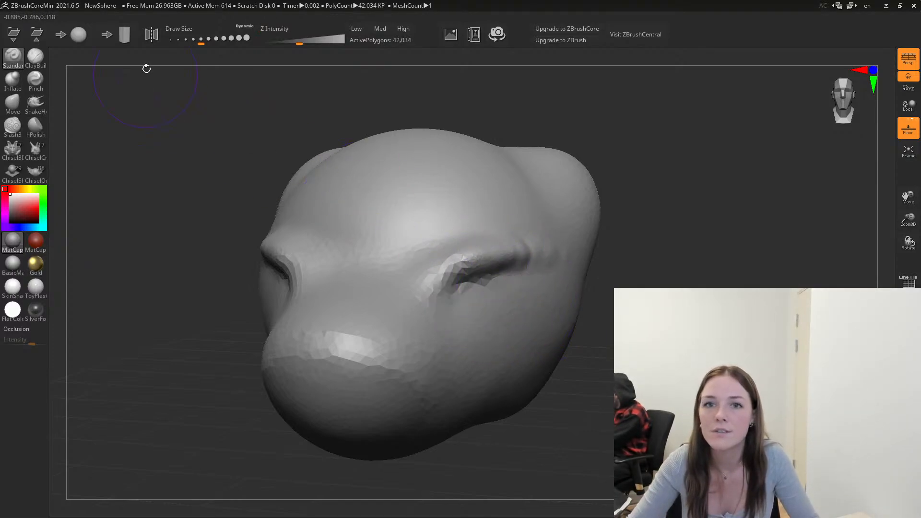
Set Draw Size to about 94, raise Z Intensity, try a stroke below the brow, and undo it.
left_click_drag(196, 44, 190, 44)
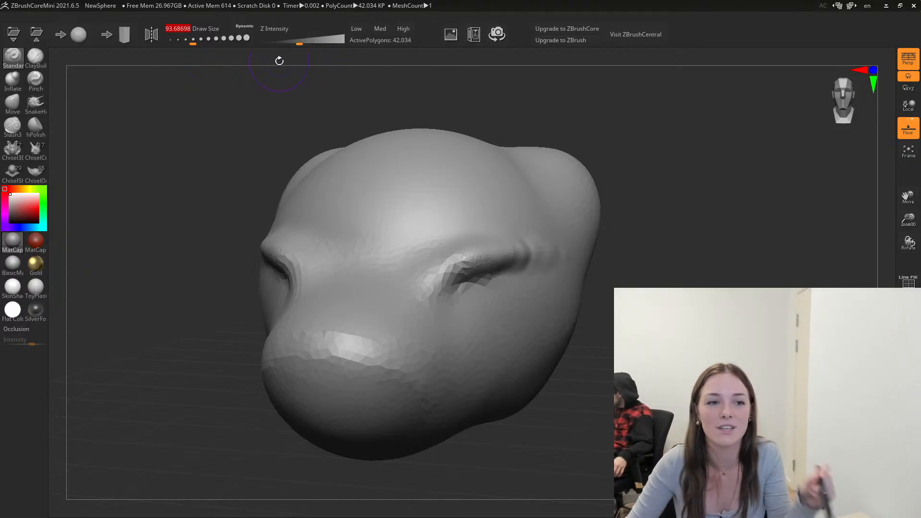
left_click_drag(303, 40, 309, 40)
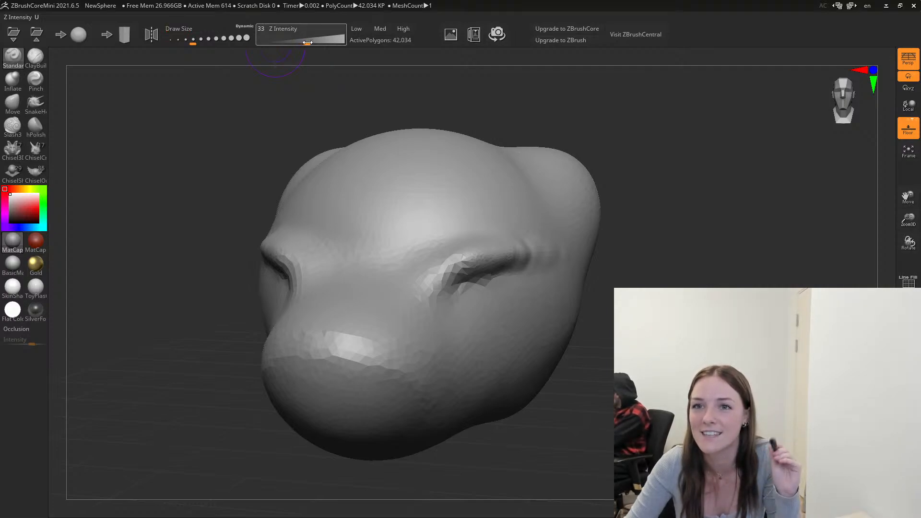
mouse_move(486, 288)
left_mouse_down()
mouse_move(494, 269)
mouse_move(518, 264)
mouse_move(480, 288)
mouse_move(465, 277)
left_mouse_up()
key("ctrl+z")
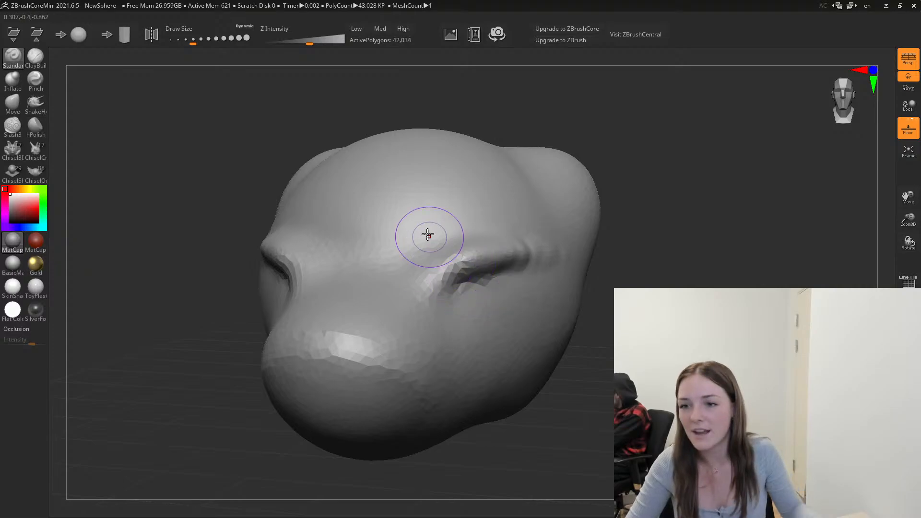
Set Z Intensity to 22, try building up a bulge in the eye area below the brow, and undo it.
left_click_drag(302, 46, 294, 46)
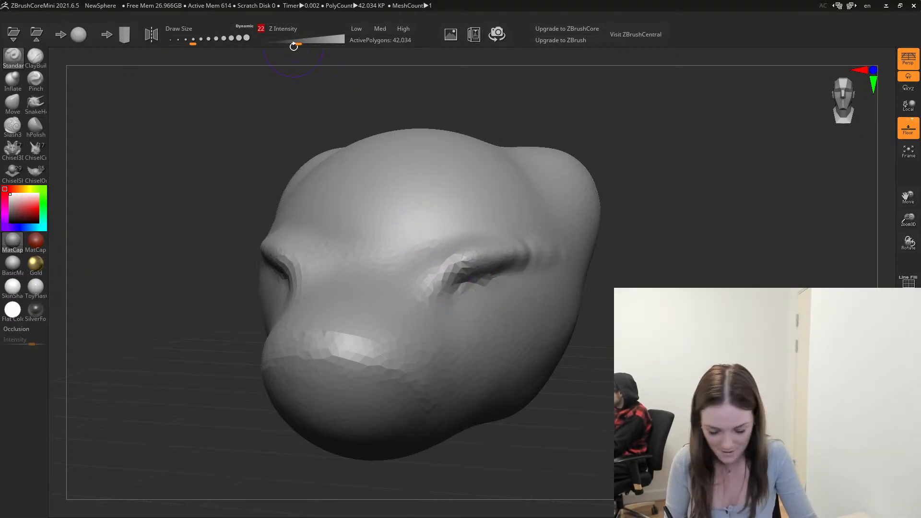
left_click_drag(464, 304, 468, 290)
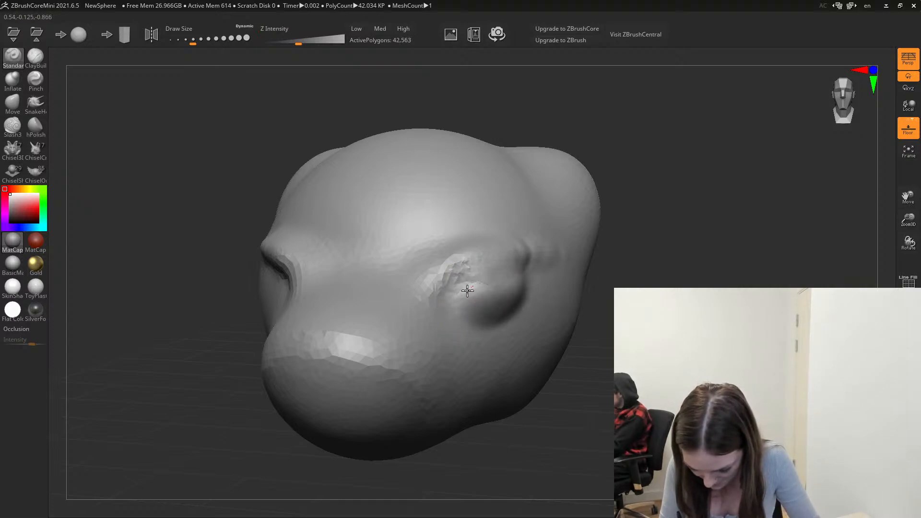
key("ctrl+z")
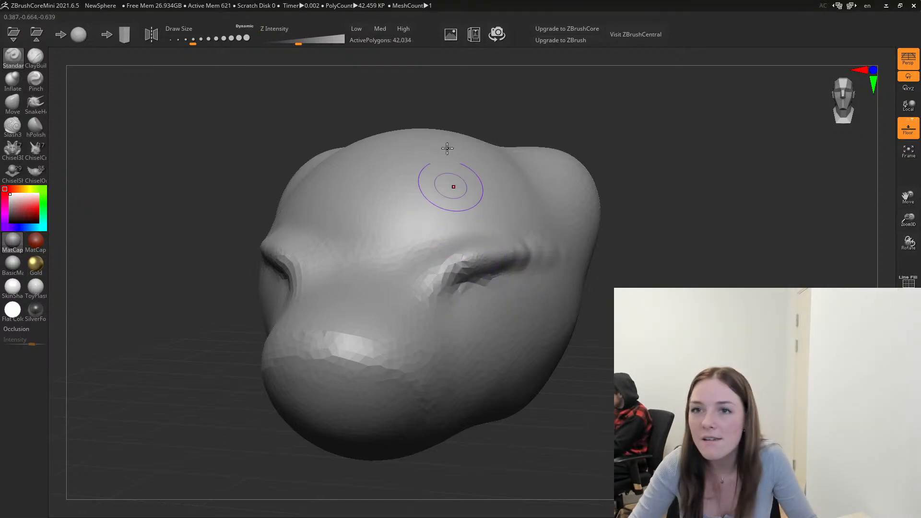
Set Z Intensity to 42, try a stronger bulge in the eye area below the brow, and undo it.
left_click_drag(299, 44, 311, 45)
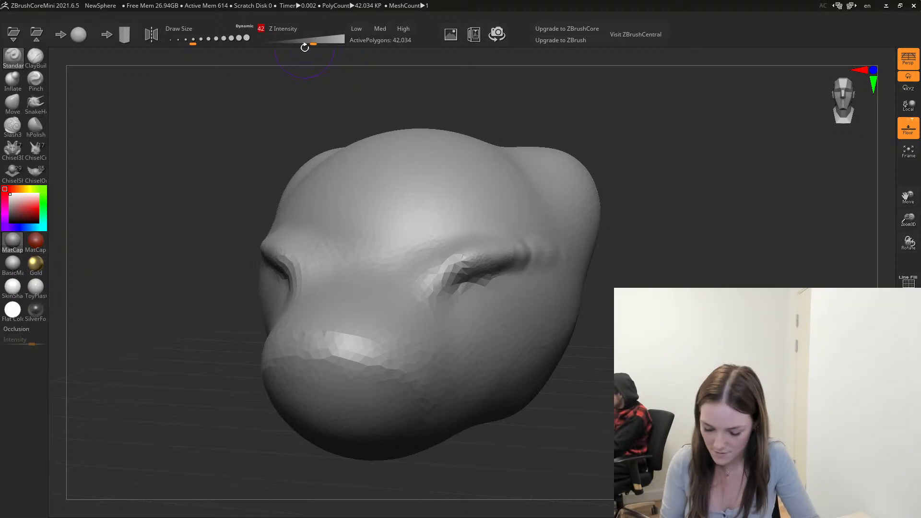
mouse_move(469, 300)
left_mouse_down()
mouse_move(487, 304)
mouse_move(472, 289)
mouse_move(499, 269)
mouse_move(487, 273)
mouse_move(494, 288)
mouse_move(525, 294)
left_mouse_up()
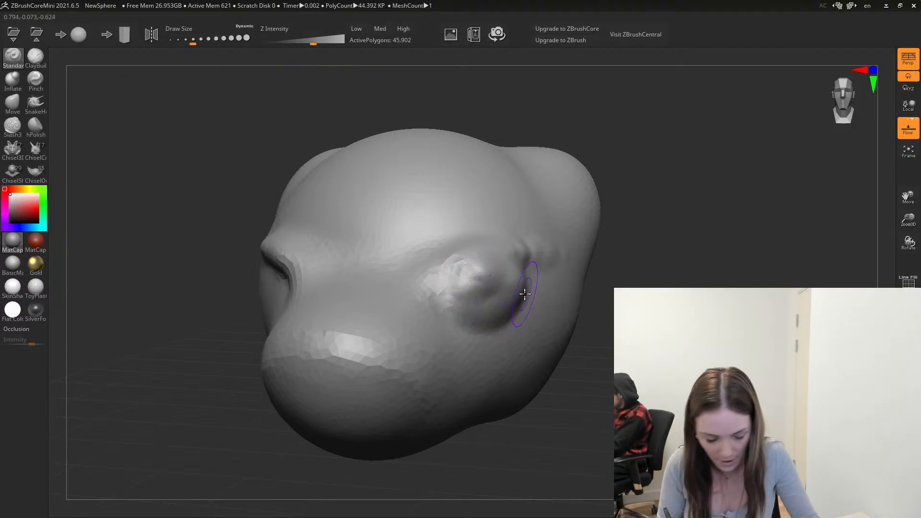
key("ctrl+z")
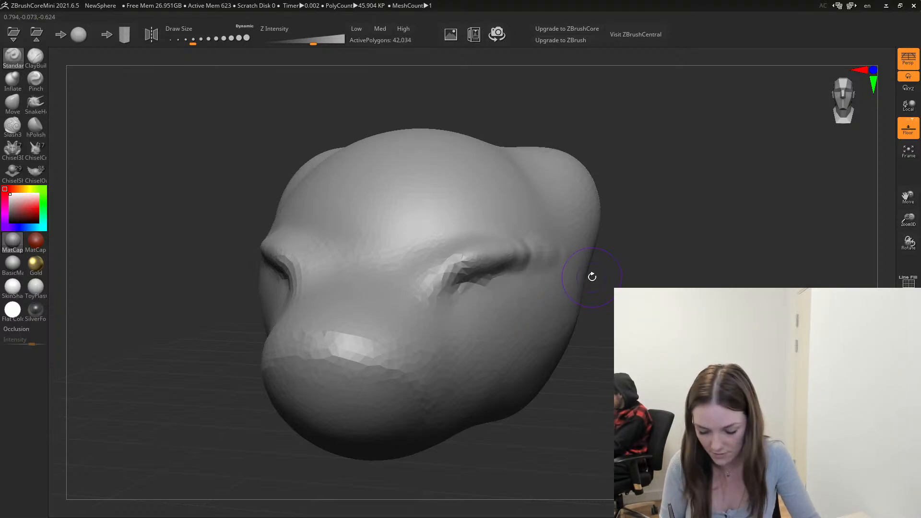
Turn the head to a side angle, build up the brow ridge with strokes, and undo the most recent strokes.
left_click_drag(664, 276, 619, 266, "alt")
left_click_drag(621, 304, 652, 295, "alt")
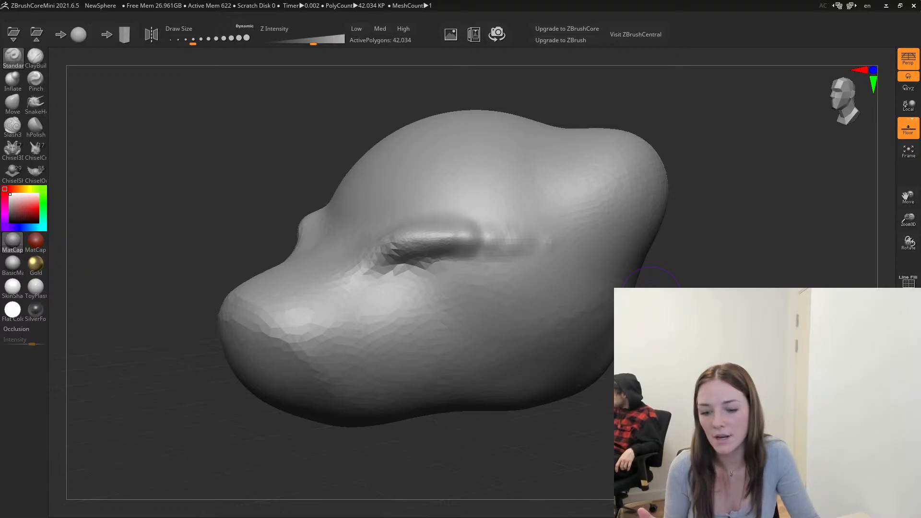
mouse_move(434, 269)
left_mouse_down()
mouse_move(379, 259)
mouse_move(401, 218)
mouse_move(422, 229)
mouse_move(475, 225)
mouse_move(472, 214)
mouse_move(538, 215)
left_mouse_up()
key("ctrl+z")
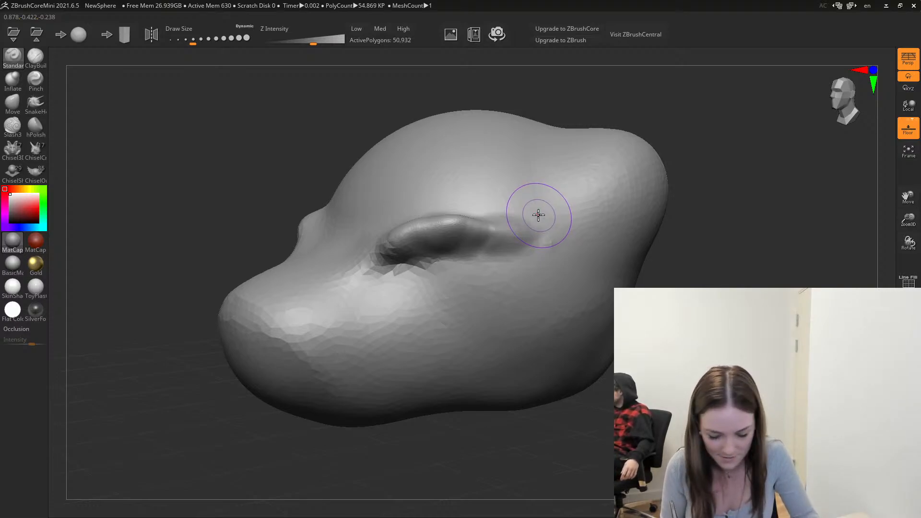
key("ctrl+z")
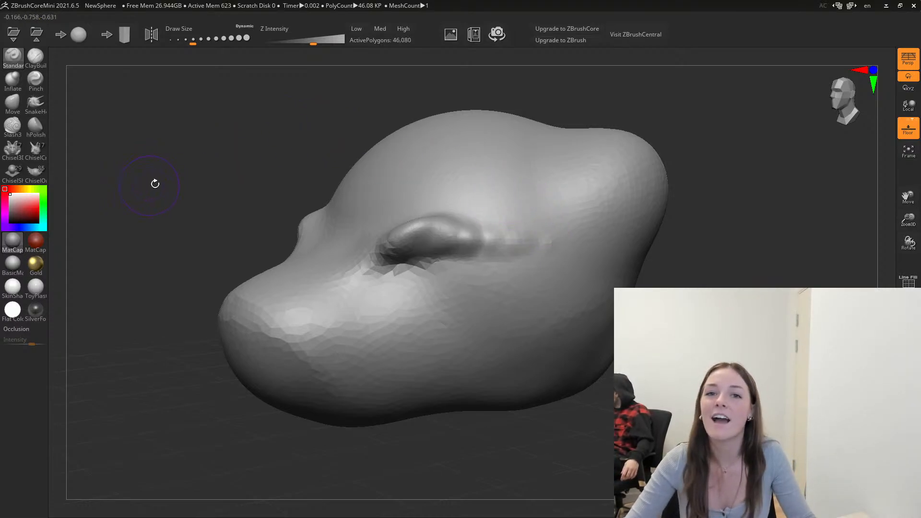
Step back through the recent brow strokes while facing the head, restore part of them, and choose the Standard brush.
mouse_move(154, 180)
left_mouse_down()
mouse_move(152, 202)
mouse_move(171, 200)
left_mouse_up()
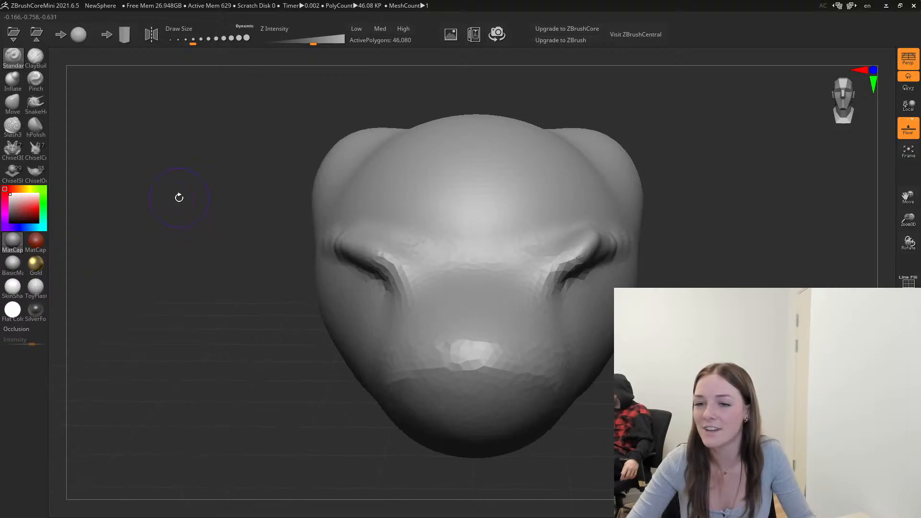
key("ctrl+z")
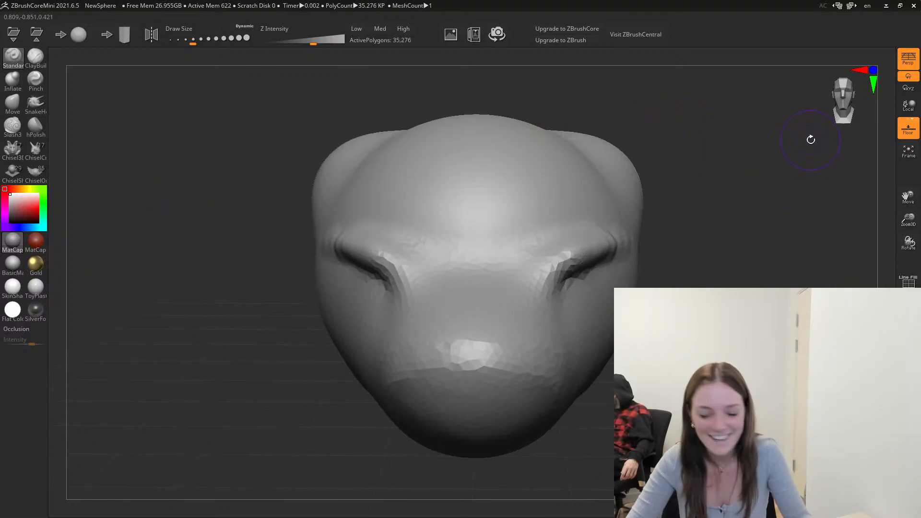
left_click_drag(816, 137, 785, 182)
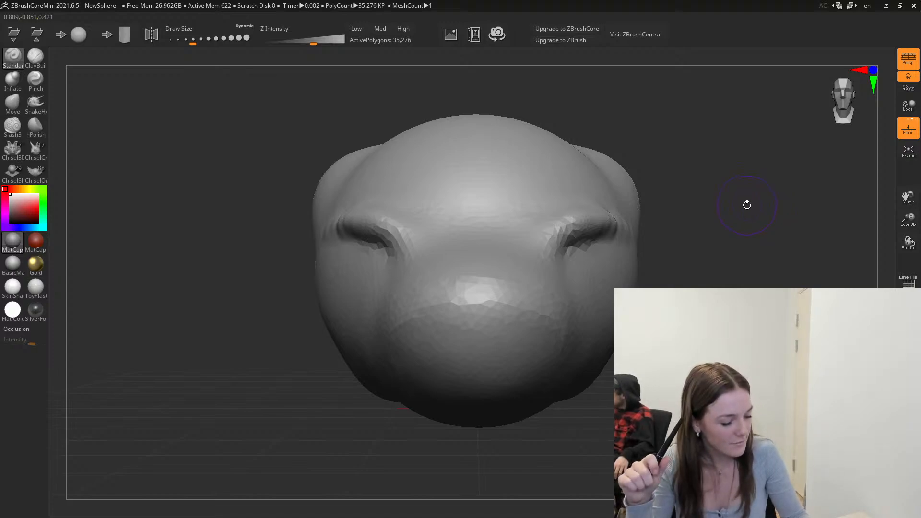
key("ctrl+shift+z")
key("b")
key("s")
key("t")
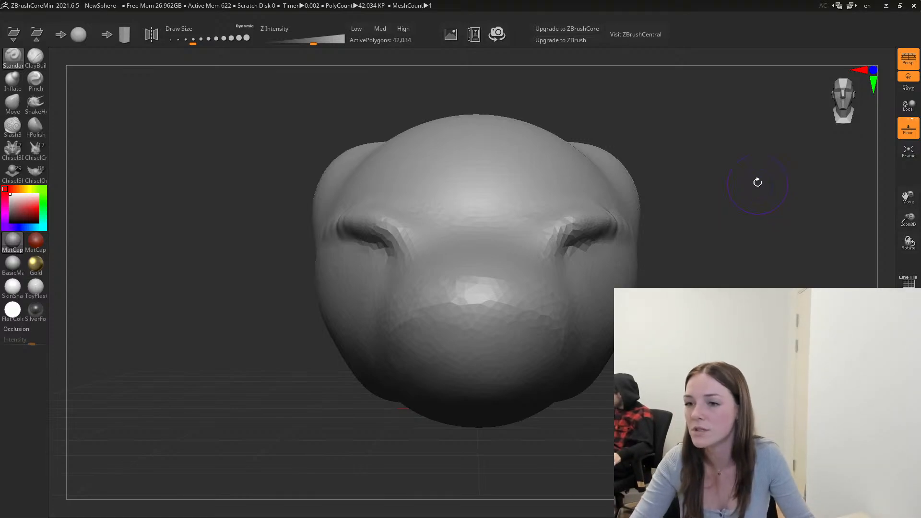
Turn on symmetry for sculpting both sides of the head.
mouse_move(782, 133)
left_mouse_down()
mouse_move(758, 144)
mouse_move(756, 162)
left_mouse_up()
left_click(844, 90)
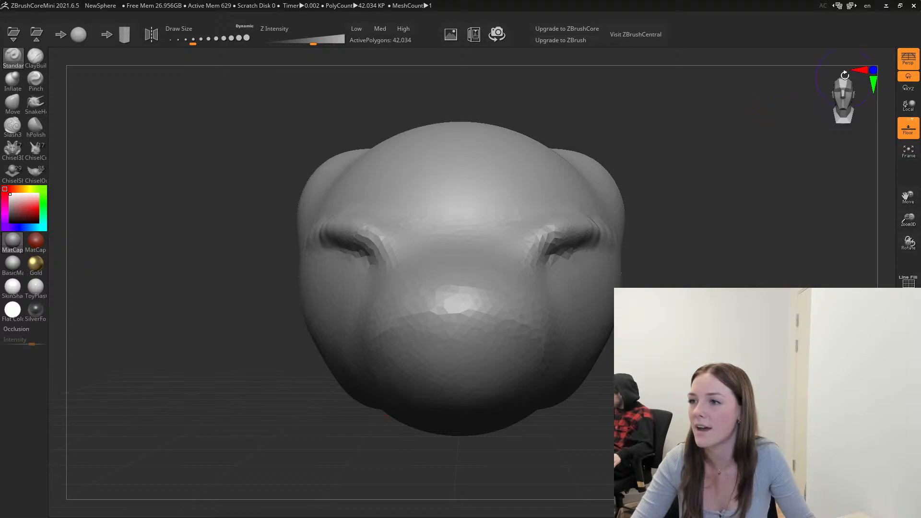
left_click(843, 92)
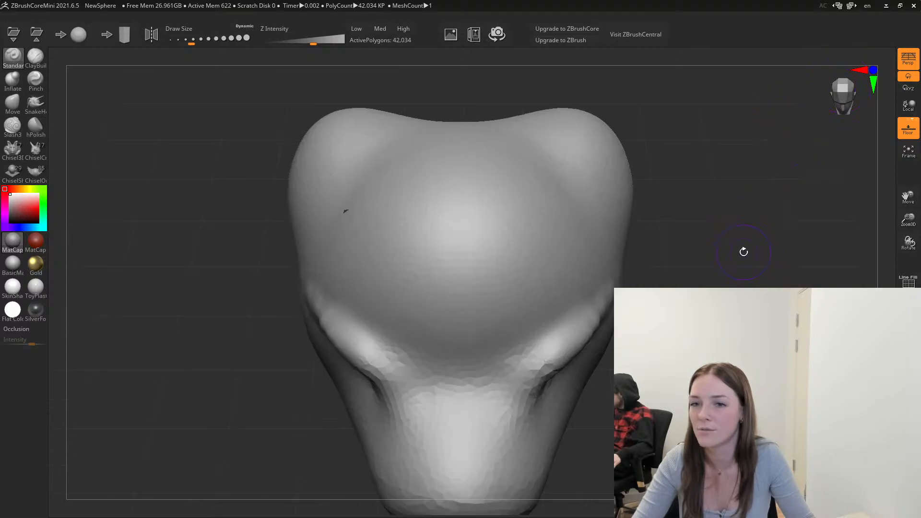
mouse_move(742, 251)
left_mouse_down()
mouse_move(725, 269)
mouse_move(709, 261)
mouse_move(707, 242)
mouse_move(696, 265)
left_mouse_up()
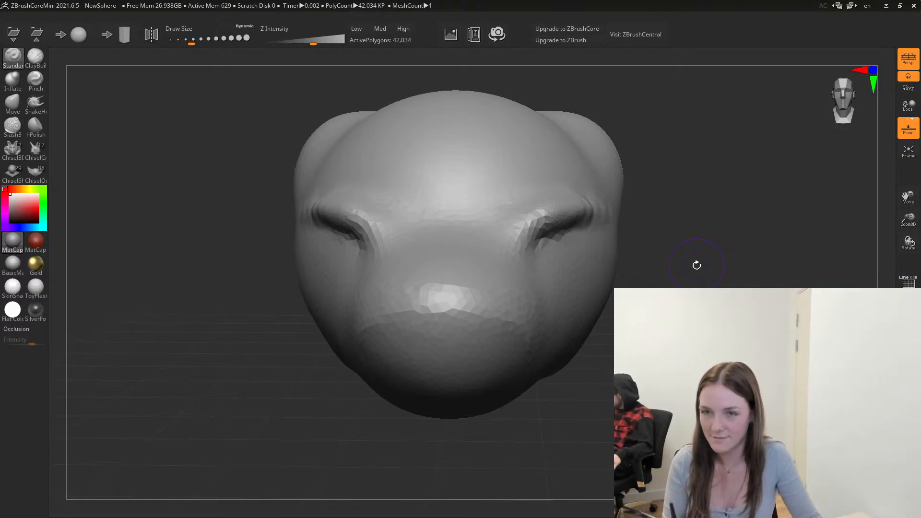
left_click(151, 34)
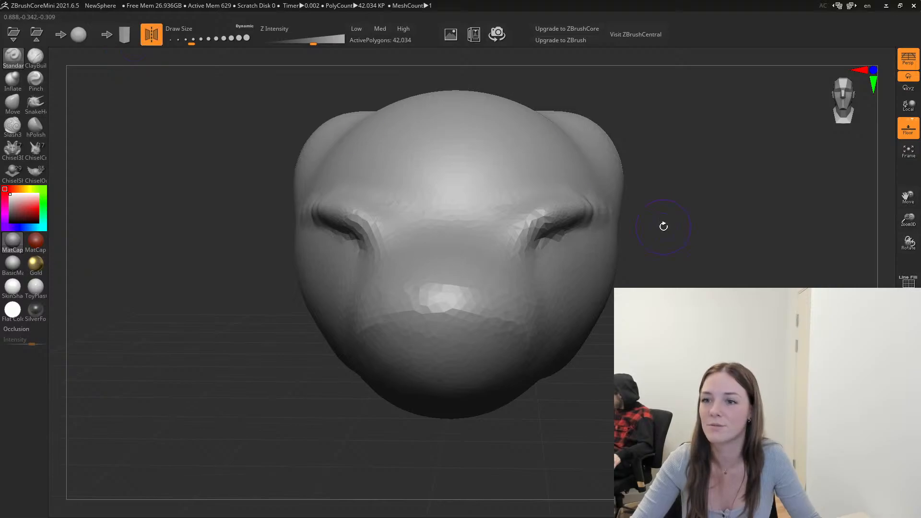
left_click_drag(689, 251, 664, 263)
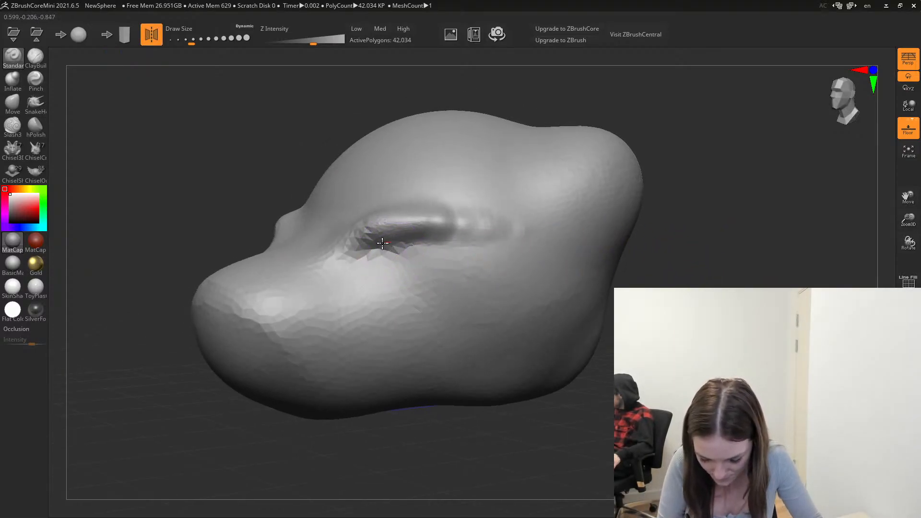
Try building up a rounded eye bulge below the brow with symmetry on, and undo the latest strokes.
mouse_move(382, 243)
left_mouse_down()
mouse_move(446, 233)
mouse_move(434, 244)
mouse_move(450, 245)
mouse_move(422, 257)
left_mouse_up()
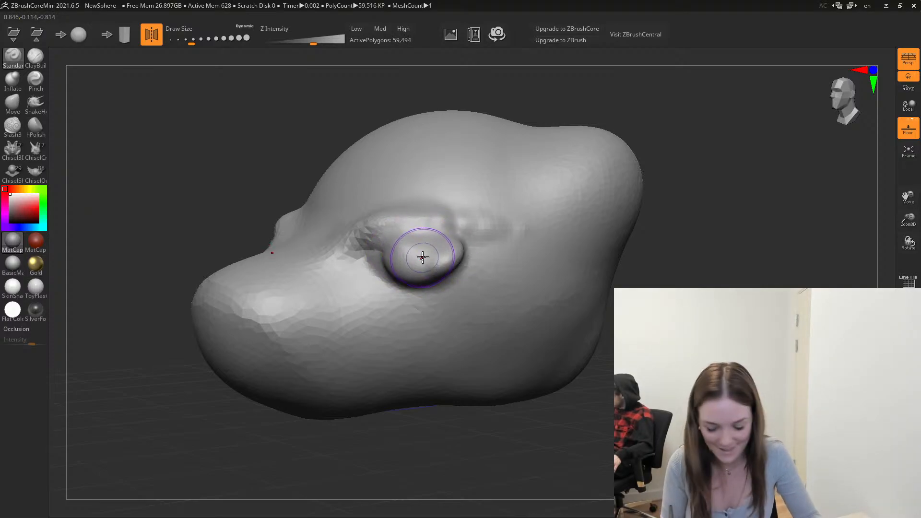
key("ctrl+z")
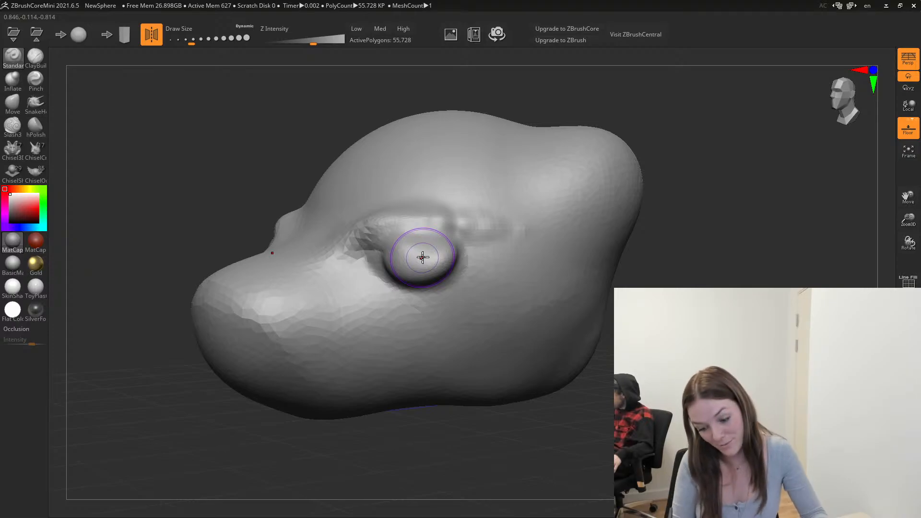
key("ctrl+z")
key("ctrl+z")
key("ctrl+z")
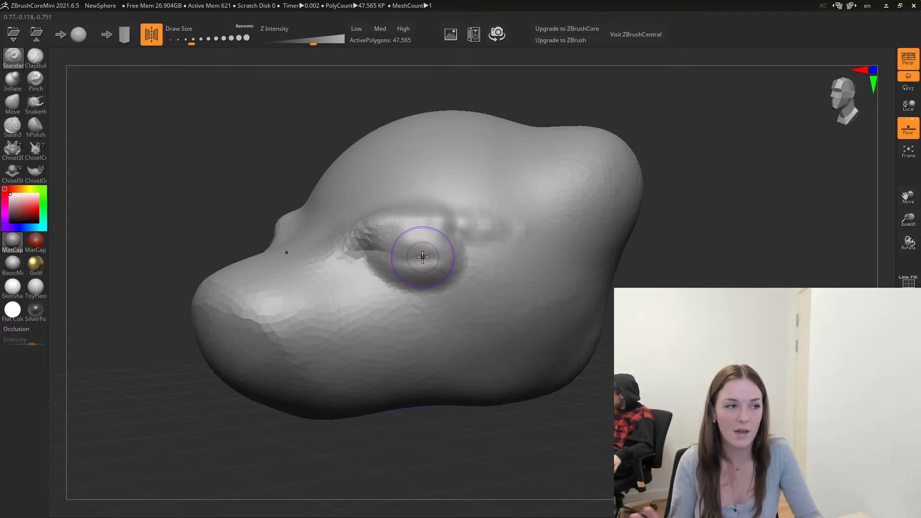
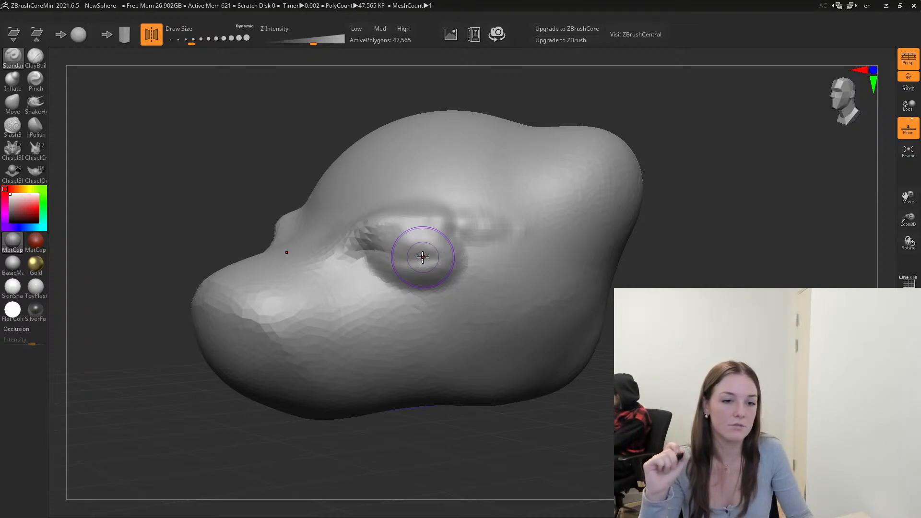
Try extending the eye bulge toward the back of the head, and undo all the eye strokes.
mouse_move(423, 257)
left_mouse_down()
mouse_move(470, 251)
mouse_move(456, 240)
mouse_move(403, 256)
mouse_move(450, 240)
mouse_move(453, 258)
left_mouse_up()
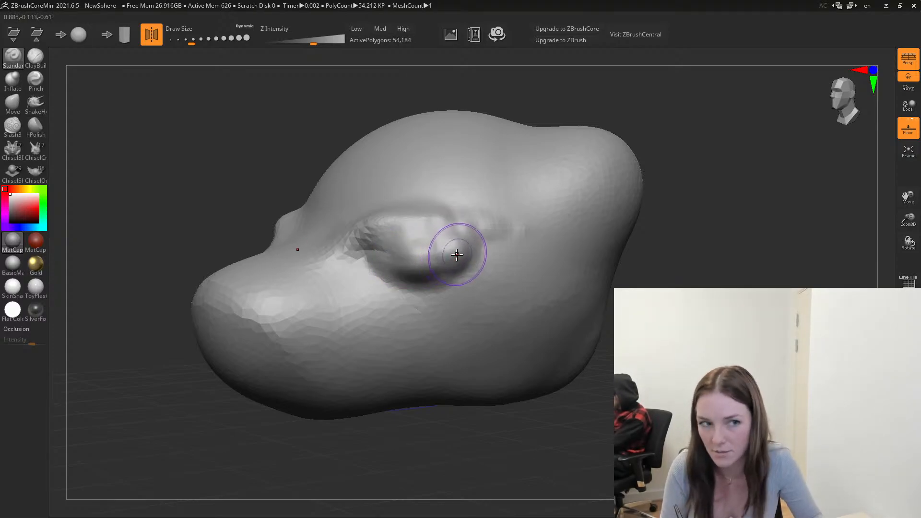
key("ctrl+z")
key("ctrl+z")
key("ctrl+z")
key("ctrl+z")
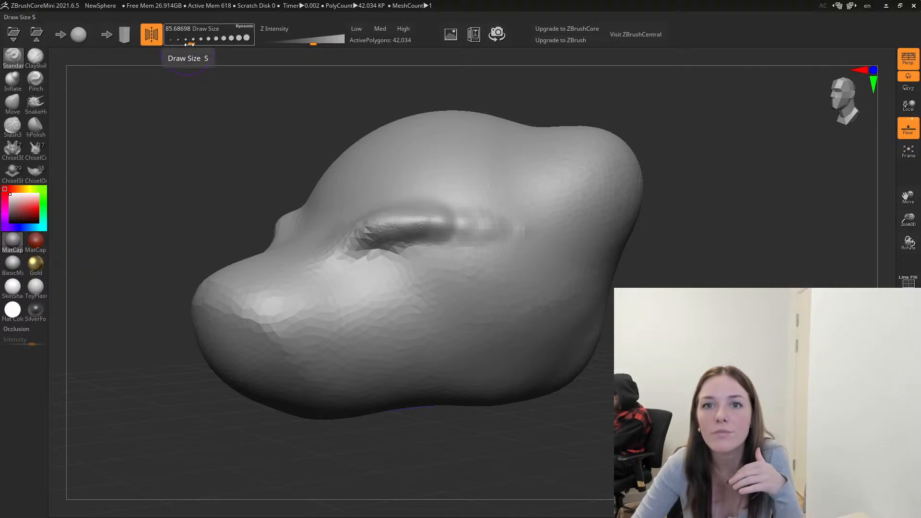
Set Draw Size to about 46 and fill the eye area below the brow with small overlapping strokes.
left_click_drag(188, 42, 185, 44)
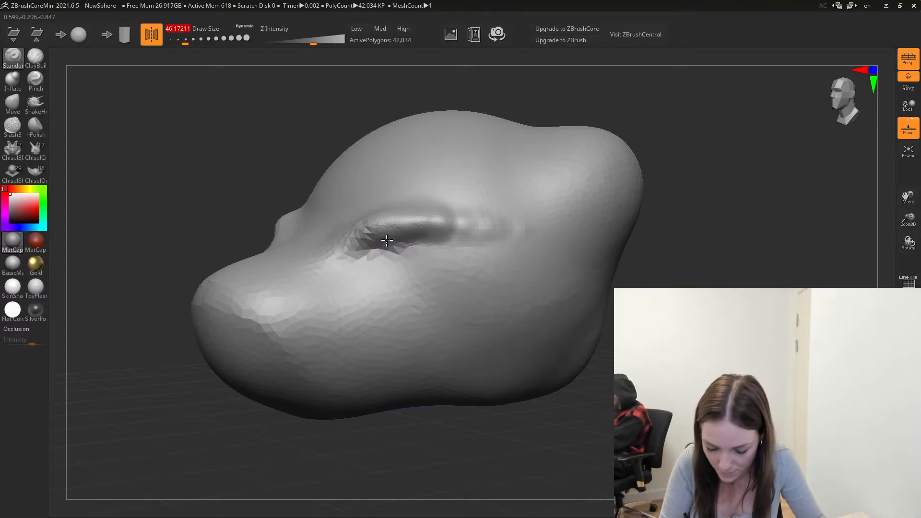
mouse_move(374, 242)
left_mouse_down()
mouse_move(375, 256)
mouse_move(440, 263)
left_mouse_up()
key("ctrl+z")
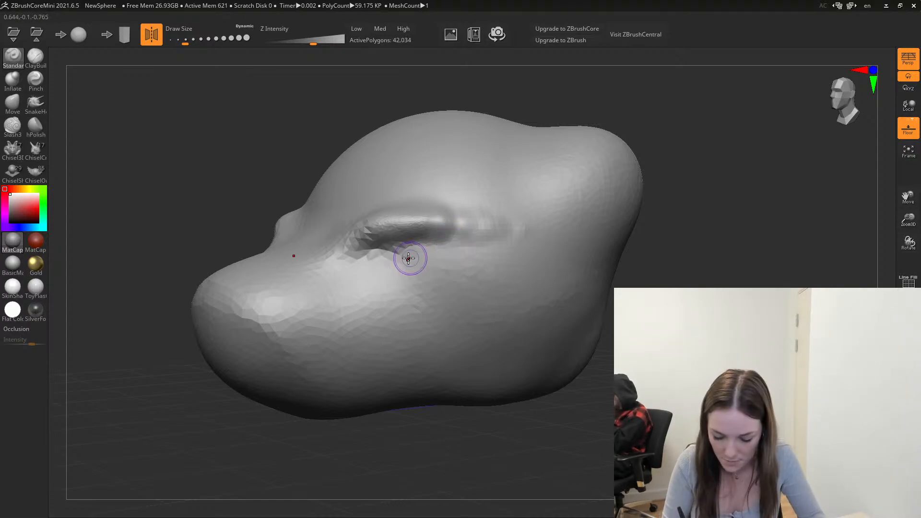
mouse_move(372, 245)
left_mouse_down()
mouse_move(447, 256)
mouse_move(421, 267)
mouse_move(391, 264)
mouse_move(403, 247)
mouse_move(432, 237)
mouse_move(399, 257)
mouse_move(389, 242)
mouse_move(405, 240)
mouse_move(376, 248)
mouse_move(377, 259)
mouse_move(453, 239)
mouse_move(407, 279)
mouse_move(465, 220)
left_mouse_up()
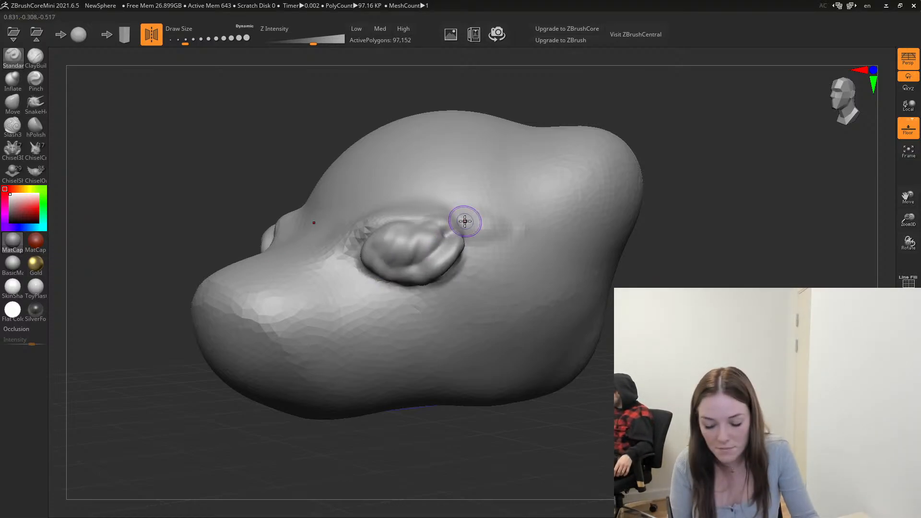
mouse_move(465, 221)
right_mouse_down("alt")
mouse_move(483, 257)
mouse_move(480, 178)
mouse_move(521, 161)
mouse_move(501, 249)
mouse_move(571, 273)
mouse_move(399, 230)
right_mouse_up("alt")
left_click_drag(399, 229, 383, 233)
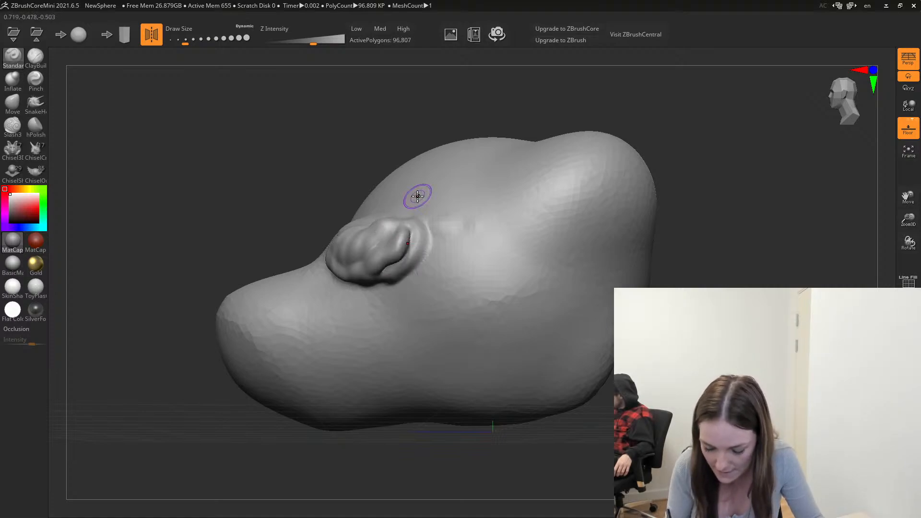
Add more small strokes to the inner corner, centre and lower rim of the eye mound.
mouse_move(689, 259)
left_mouse_down()
mouse_move(715, 258)
mouse_move(705, 257)
left_mouse_up()
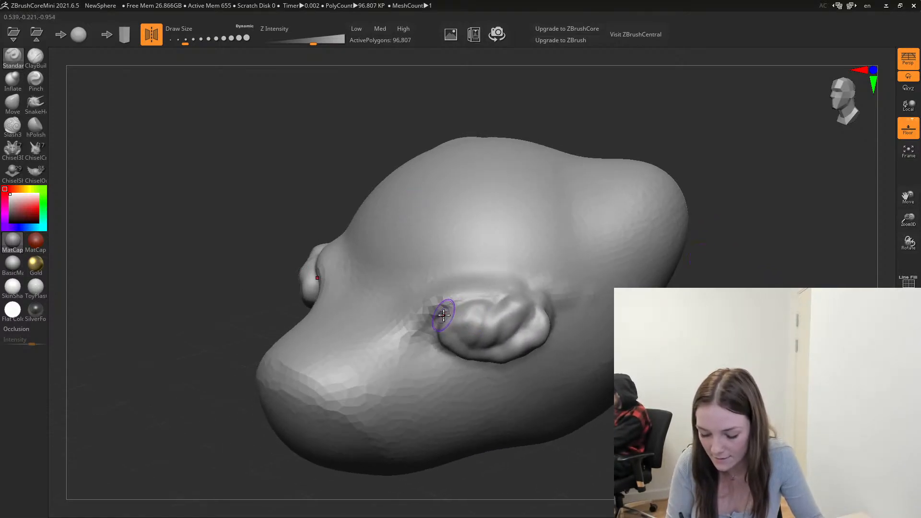
left_click_drag(444, 313, 485, 304)
mouse_move(459, 314)
left_mouse_down()
mouse_move(506, 307)
mouse_move(439, 341)
left_mouse_up()
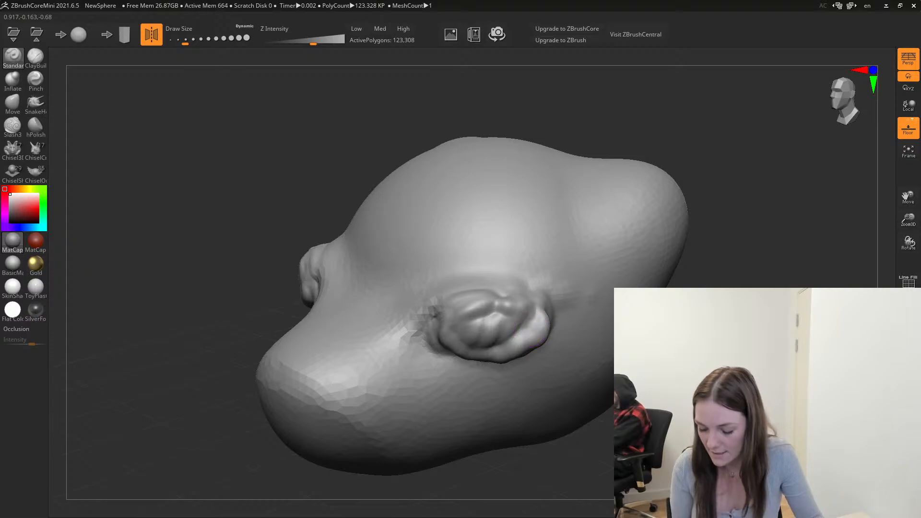
right_click_drag(530, 329, 487, 234)
mouse_move(508, 243)
left_mouse_down()
mouse_move(436, 214)
mouse_move(480, 255)
mouse_move(426, 220)
left_mouse_up()
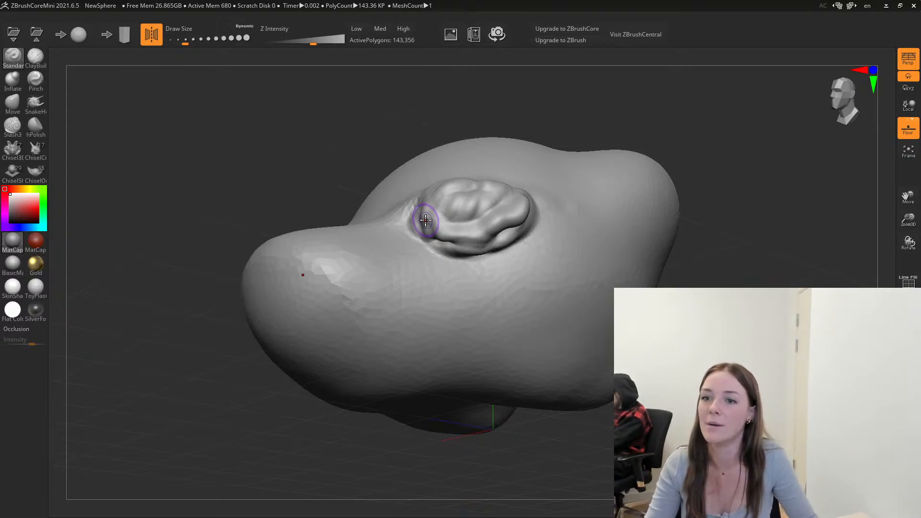
Try a short stroke on the cheek behind and below the eye, and undo it.
mouse_move(751, 206)
left_mouse_down()
mouse_move(761, 255)
mouse_move(745, 202)
mouse_move(781, 193)
mouse_move(708, 191)
left_mouse_up()
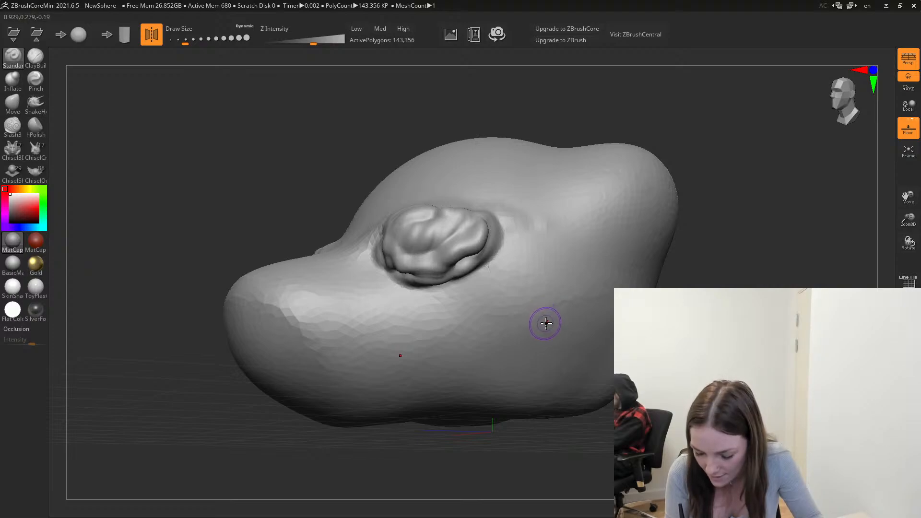
left_click_drag(545, 323, 566, 324)
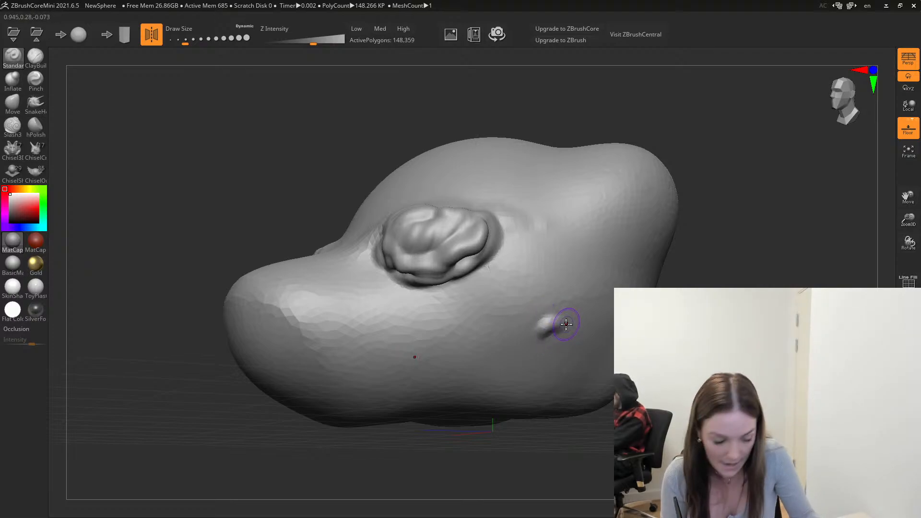
key("ctrl+z")
Set Draw Size to 112 and smooth the lumpy eye area into a soft rounded bulge that blends into the face.
left_click_drag(749, 192, 770, 240)
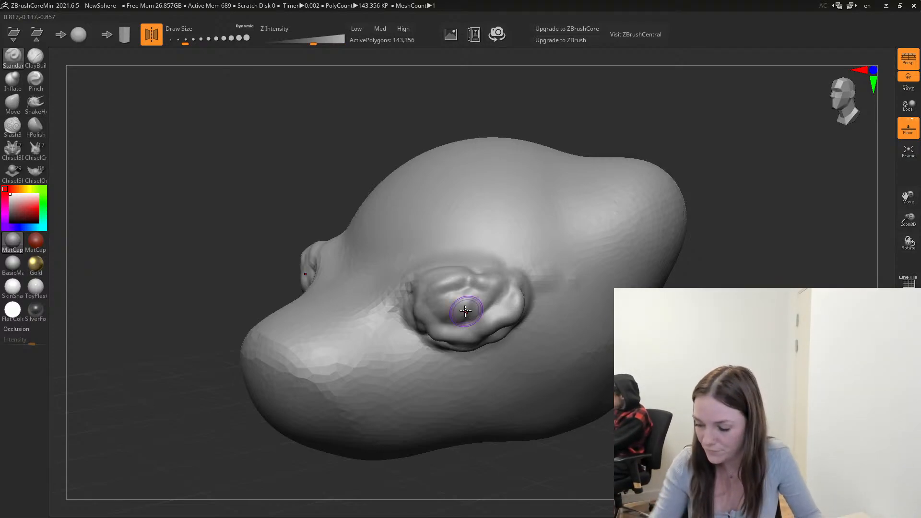
mouse_move(189, 43)
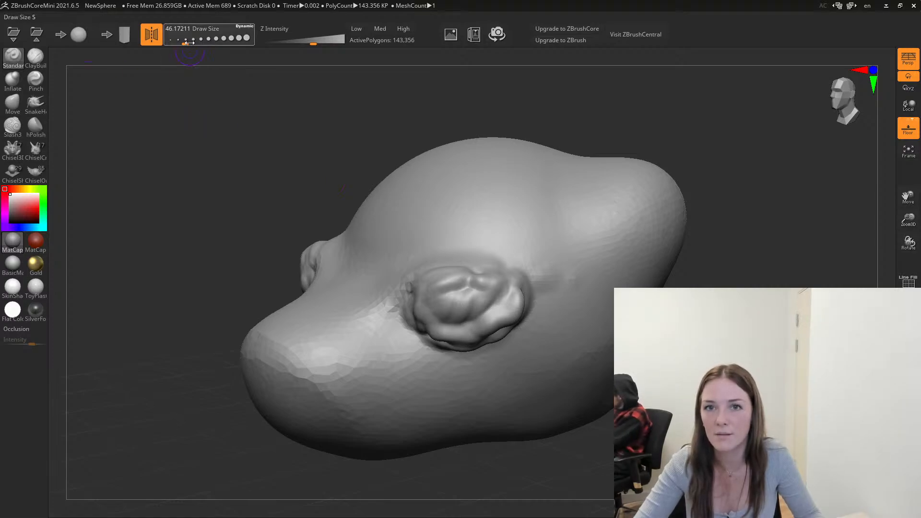
left_click_drag(195, 43, 196, 43)
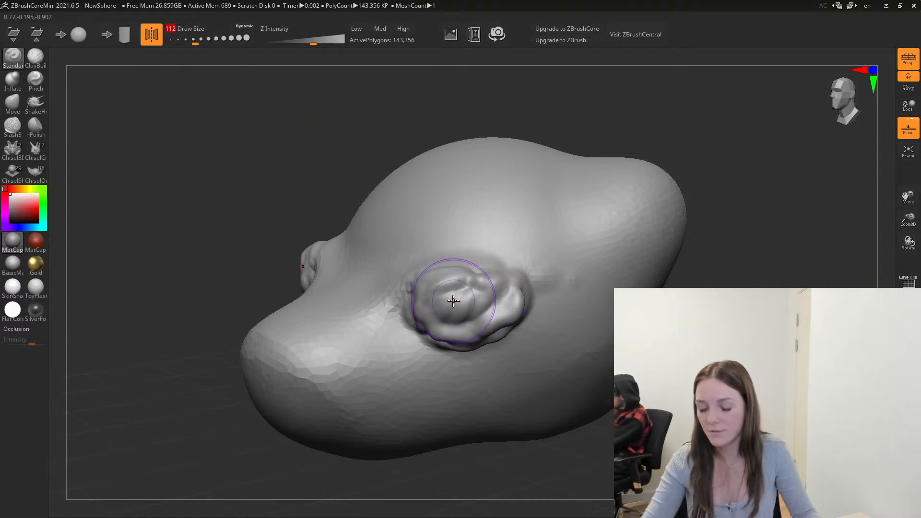
mouse_move(453, 301)
left_mouse_down("shift")
mouse_move(432, 300)
mouse_move(477, 278)
mouse_move(422, 302)
mouse_move(489, 331)
mouse_move(509, 305)
mouse_move(498, 296)
mouse_move(442, 312)
mouse_move(500, 284)
mouse_move(504, 265)
mouse_move(534, 274)
mouse_move(450, 324)
mouse_move(559, 304)
left_mouse_up("shift")
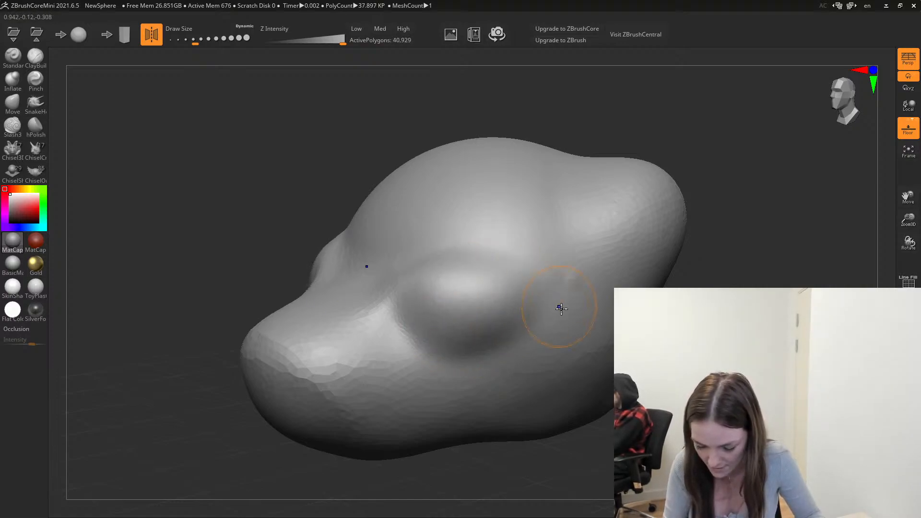
mouse_move(671, 335)
left_mouse_down()
mouse_move(767, 312)
mouse_move(720, 297)
mouse_move(748, 307)
mouse_move(729, 288)
mouse_move(552, 286)
left_mouse_up()
mouse_move(392, 288)
left_mouse_down("shift")
mouse_move(410, 350)
mouse_move(493, 315)
mouse_move(450, 340)
left_mouse_up("shift")
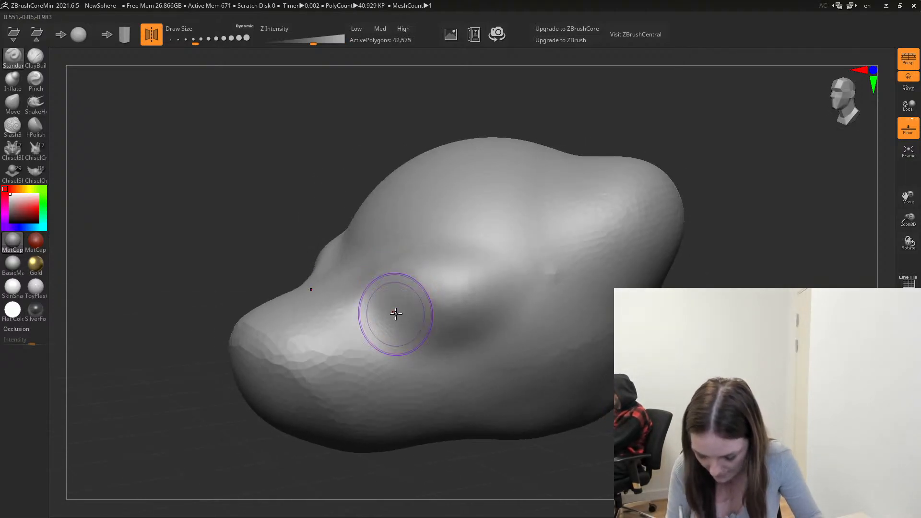
mouse_move(206, 240)
left_mouse_down()
mouse_move(230, 245)
mouse_move(242, 261)
left_mouse_up()
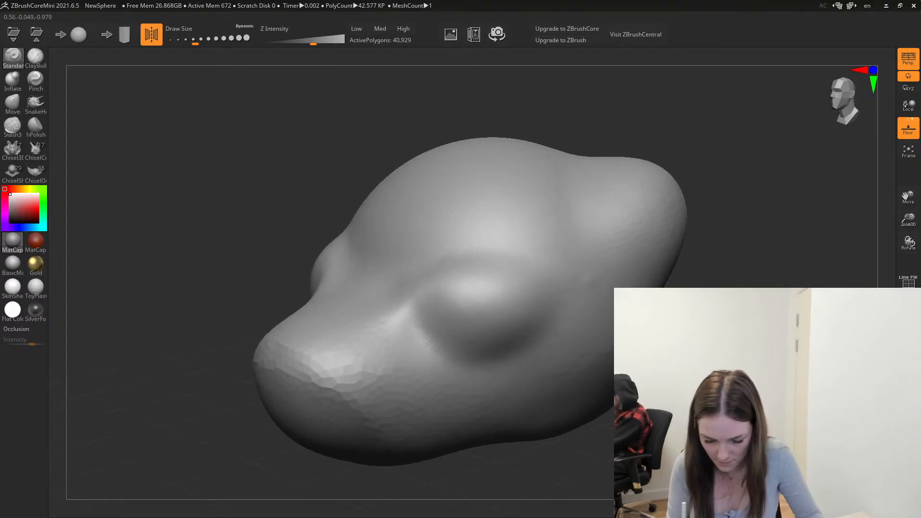
Set Draw Size to about 80, sculpt a curved lower-lid ridge under the eye bulge, and smooth it into the face.
left_click_drag(196, 43, 191, 44)
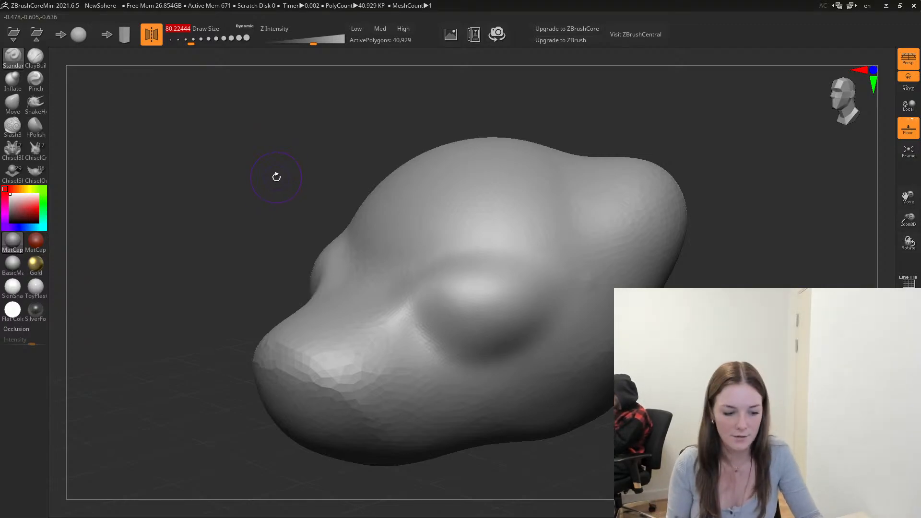
mouse_move(410, 335)
left_mouse_down()
mouse_move(423, 293)
mouse_move(413, 314)
mouse_move(454, 343)
mouse_move(510, 321)
mouse_move(532, 294)
mouse_move(512, 331)
mouse_move(535, 274)
left_mouse_up()
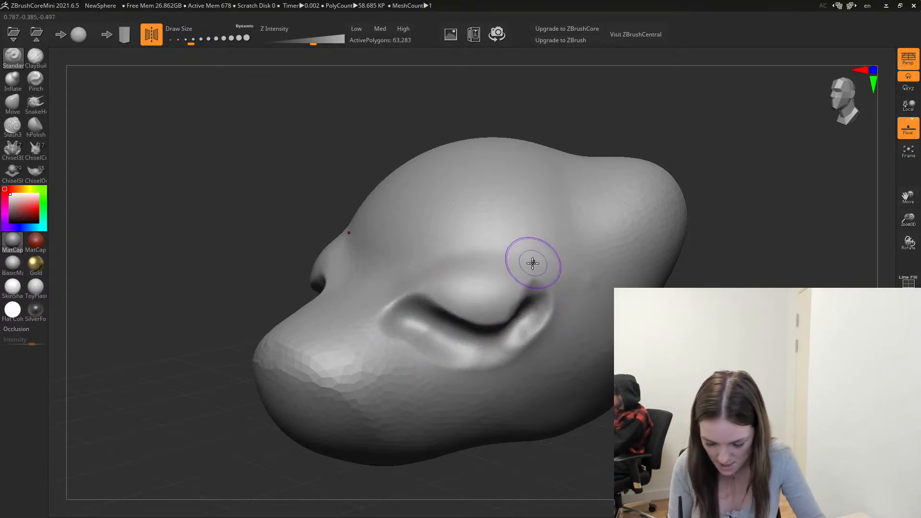
mouse_move(533, 263)
right_mouse_down()
mouse_move(531, 178)
mouse_move(534, 228)
mouse_move(510, 283)
right_mouse_up()
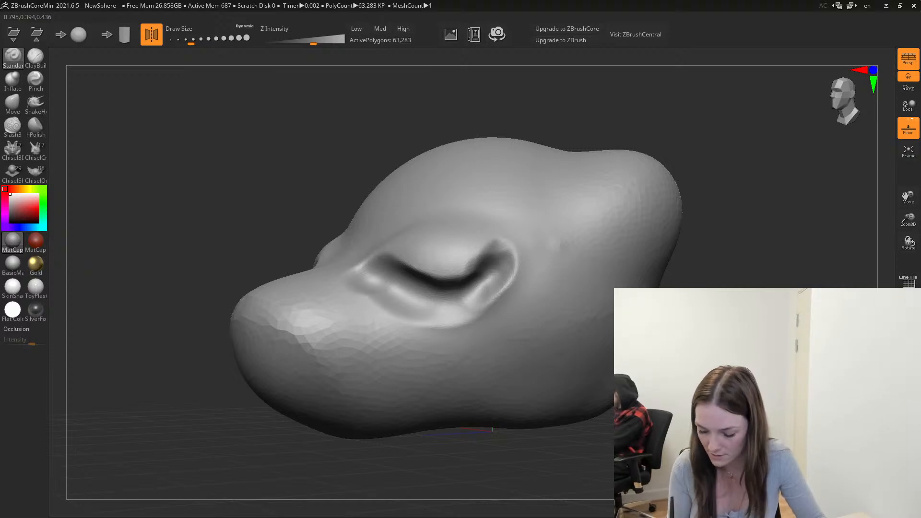
mouse_move(503, 115)
left_mouse_down()
mouse_move(503, 63)
mouse_move(501, 125)
left_mouse_up()
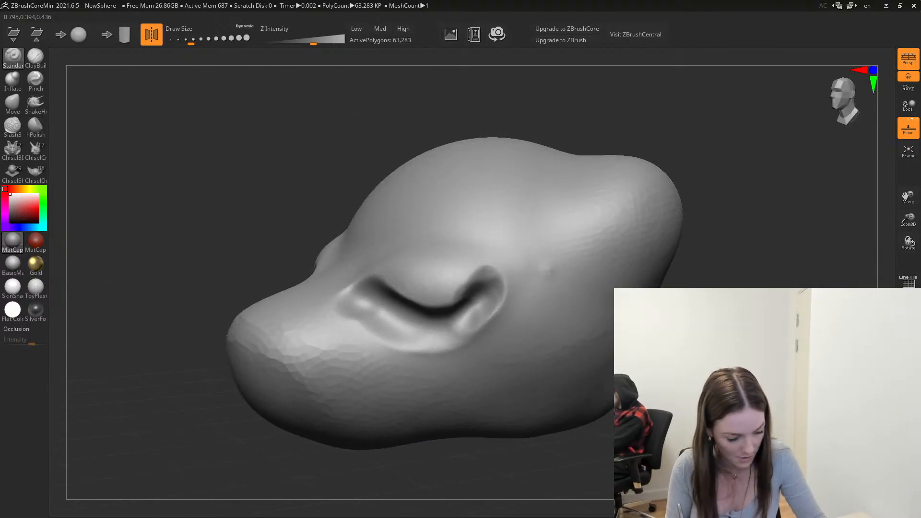
mouse_move(416, 299)
left_mouse_down("shift")
mouse_move(413, 306)
mouse_move(456, 307)
mouse_move(492, 265)
mouse_move(505, 308)
mouse_move(479, 337)
mouse_move(436, 318)
mouse_move(416, 353)
mouse_move(361, 318)
mouse_move(364, 288)
left_mouse_up("shift")
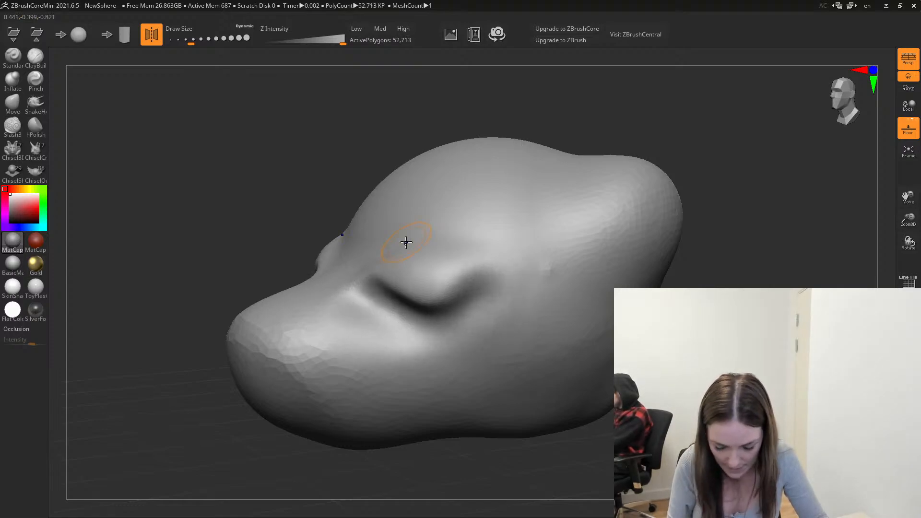
Smooth across the eye area once more, and undo the lower-lid ridge and smoothing strokes back to the plain rounded eye bulge.
mouse_move(487, 290)
left_mouse_down("shift")
mouse_move(360, 333)
mouse_move(356, 287)
mouse_move(430, 234)
left_mouse_up("shift")
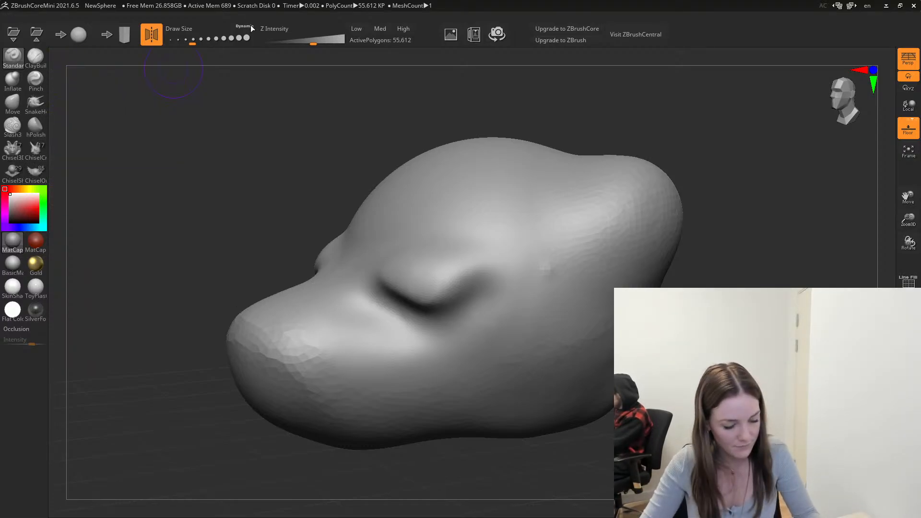
key("ctrl+z")
key("ctrl+z")
key("ctrl+z")
key("ctrl+z")
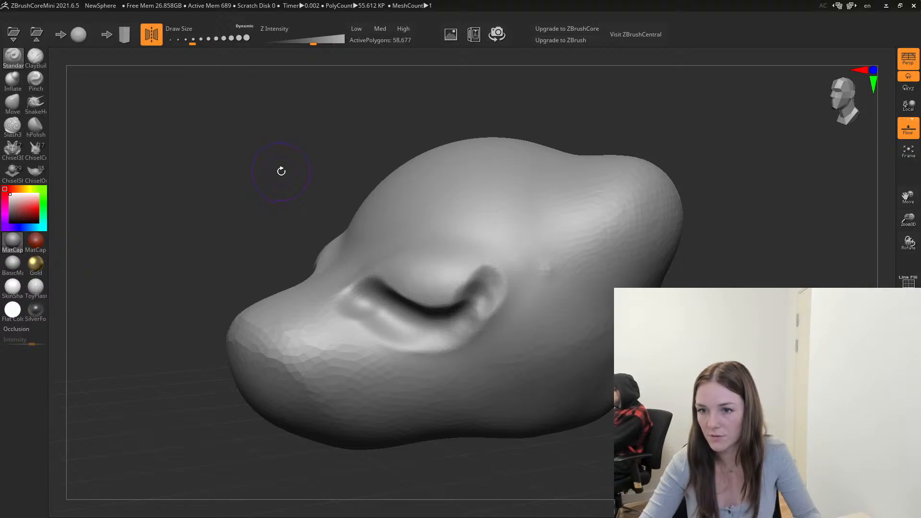
key("ctrl+z")
key("ctrl+z")
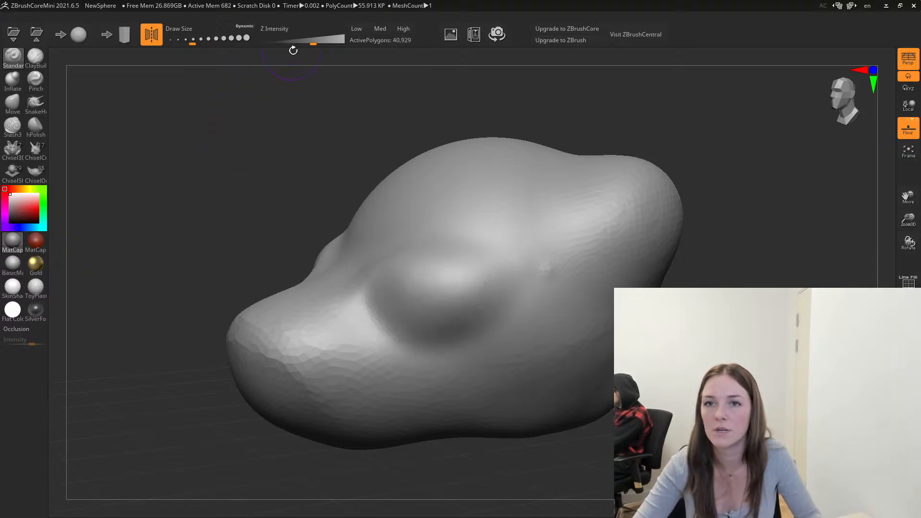
Set Z Intensity to 26, try lower-lid strokes curving under the eye bulge, and undo them.
left_click_drag(311, 44, 302, 44)
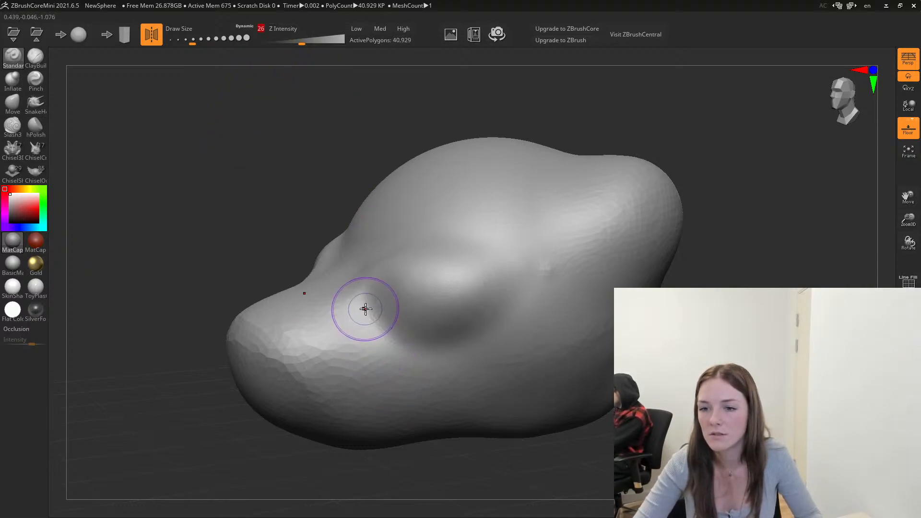
left_click_drag(367, 309, 426, 328)
key("ctrl+z")
key("ctrl+z")
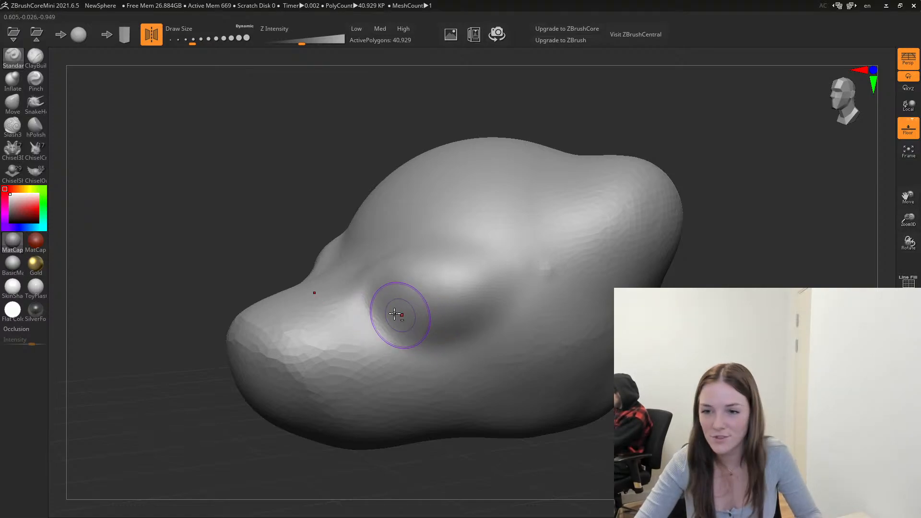
mouse_move(363, 304)
left_mouse_down()
mouse_move(447, 325)
mouse_move(500, 294)
mouse_move(514, 272)
left_mouse_up()
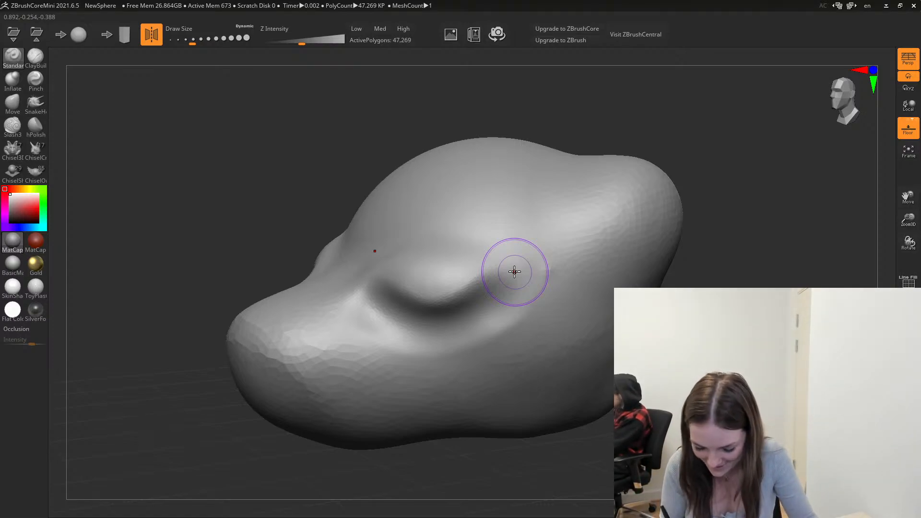
left_click_drag(422, 309, 424, 319, "shift")
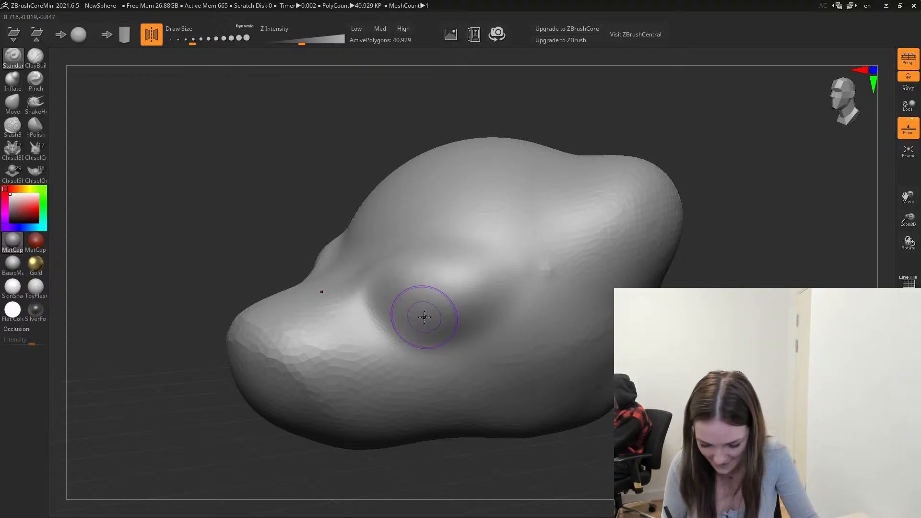
Try a stroke with a smaller Draw Size below the front of the eye bulge, and undo it.
left_click_drag(192, 42, 183, 42)
mouse_move(370, 321)
left_mouse_down("alt")
mouse_move(395, 321)
mouse_move(427, 340)
left_mouse_up("alt")
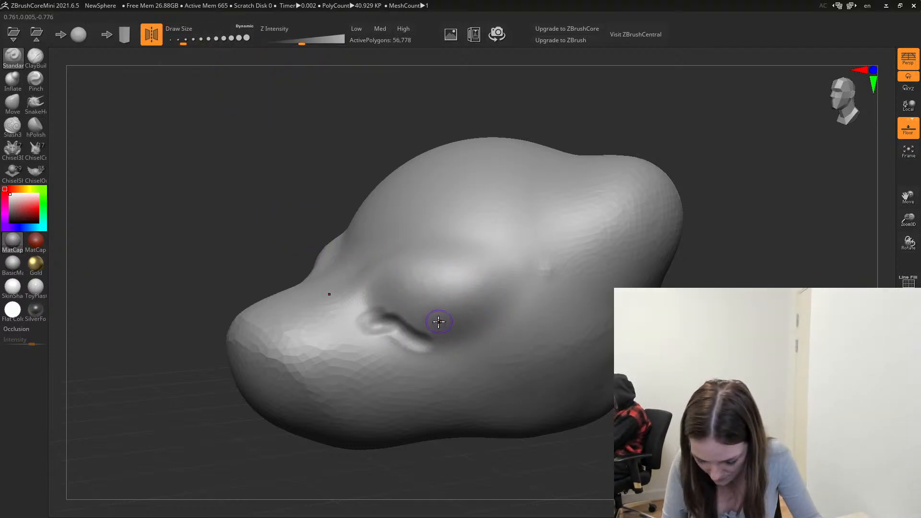
key("ctrl+z")
Set Draw Size to about 56 and sculpt a lower lid from the inner to the outer corner of the eye bulge.
left_click_drag(188, 41, 207, 35)
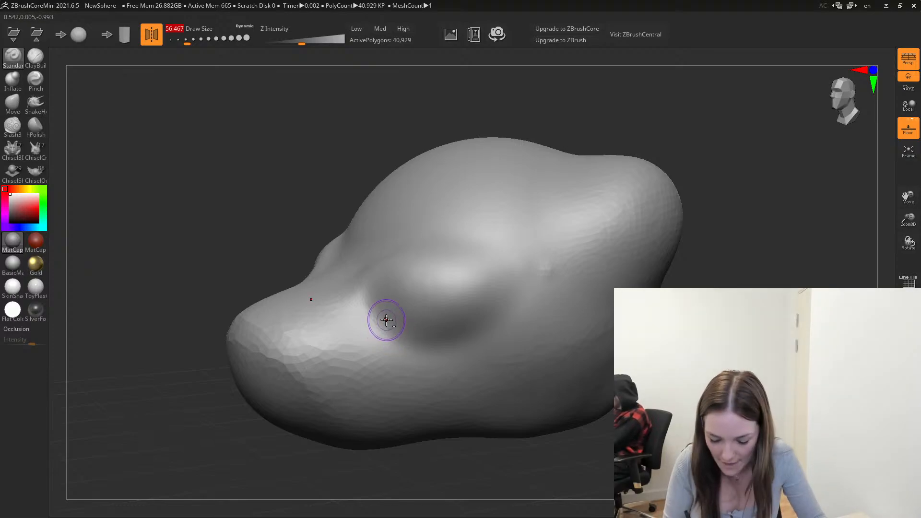
mouse_move(387, 318)
left_mouse_down()
mouse_move(373, 304)
mouse_move(454, 324)
left_mouse_up()
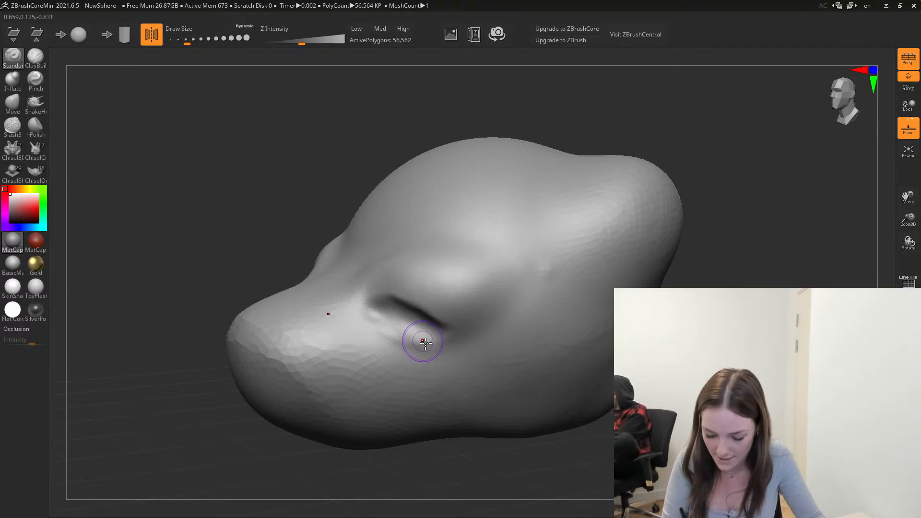
mouse_move(395, 331)
left_mouse_down()
mouse_move(450, 329)
mouse_move(494, 307)
left_mouse_up()
key("ctrl+z")
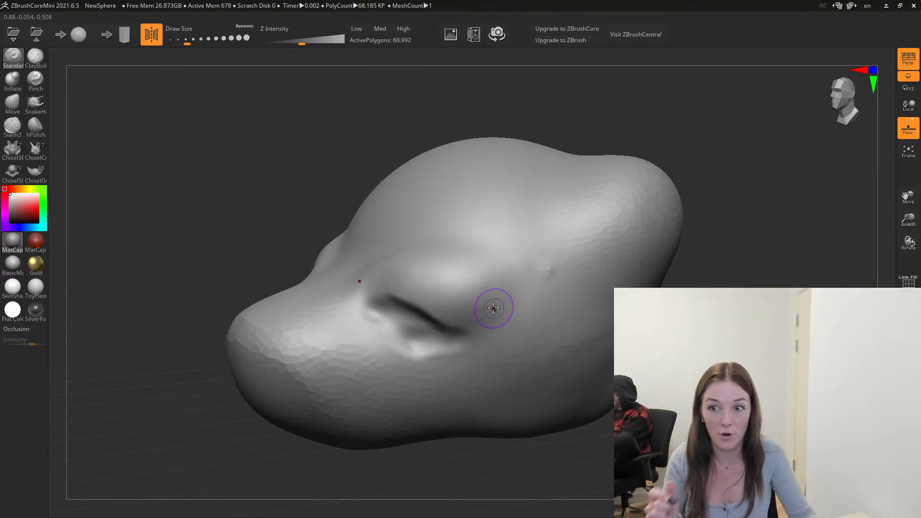
mouse_move(441, 330)
left_mouse_down()
mouse_move(468, 333)
mouse_move(497, 293)
left_mouse_up()
mouse_move(447, 327)
left_mouse_down()
mouse_move(484, 310)
mouse_move(499, 289)
left_mouse_up()
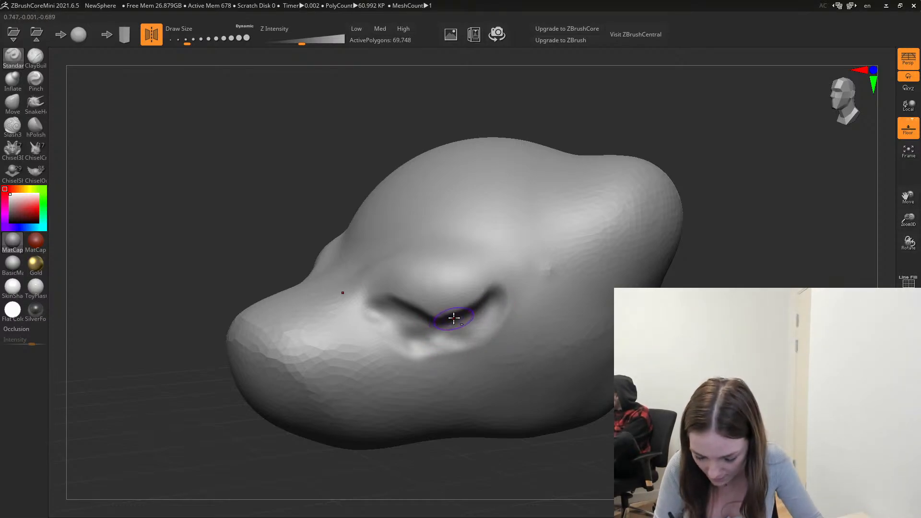
Build up the eyeball above the lower lid and sculpt an upper-lid ridge arching over it.
mouse_move(449, 323)
right_mouse_down()
mouse_move(370, 249)
mouse_move(383, 250)
right_mouse_up()
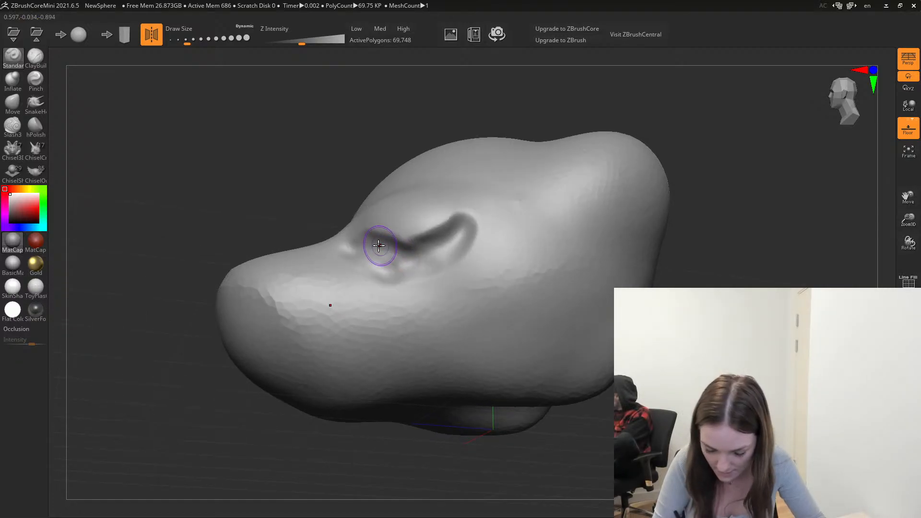
mouse_move(377, 244)
left_mouse_down()
mouse_move(442, 233)
mouse_move(444, 223)
mouse_move(432, 235)
left_mouse_up()
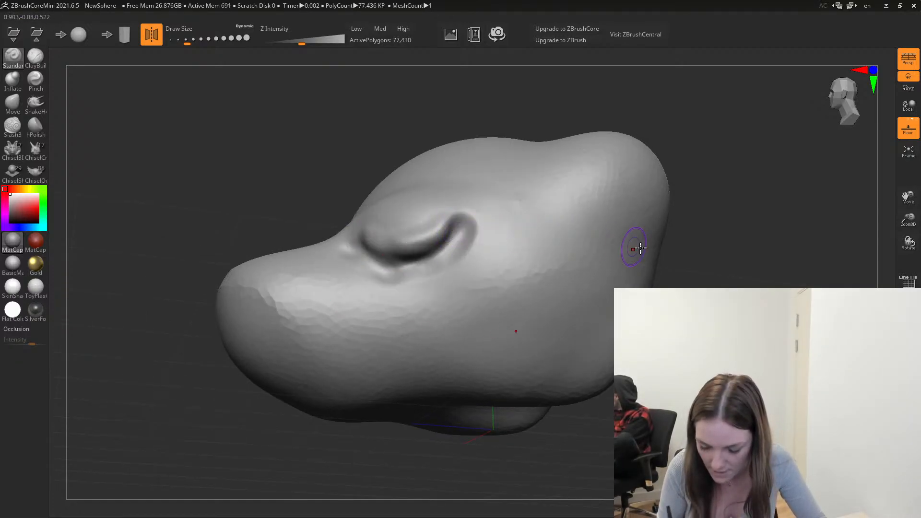
mouse_move(683, 235)
left_mouse_down()
mouse_move(733, 278)
mouse_move(687, 263)
left_mouse_up()
mouse_move(464, 321)
left_mouse_down()
mouse_move(539, 308)
mouse_move(490, 311)
left_mouse_up()
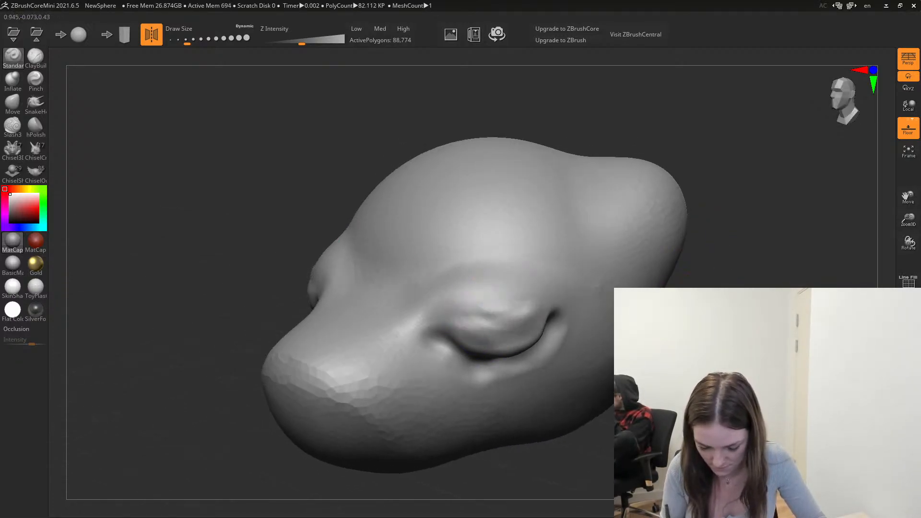
mouse_move(435, 327)
left_mouse_down("alt")
mouse_move(513, 292)
mouse_move(556, 302)
left_mouse_up("alt")
mouse_move(714, 345)
left_mouse_down()
mouse_move(638, 292)
mouse_move(710, 317)
mouse_move(709, 299)
left_mouse_up()
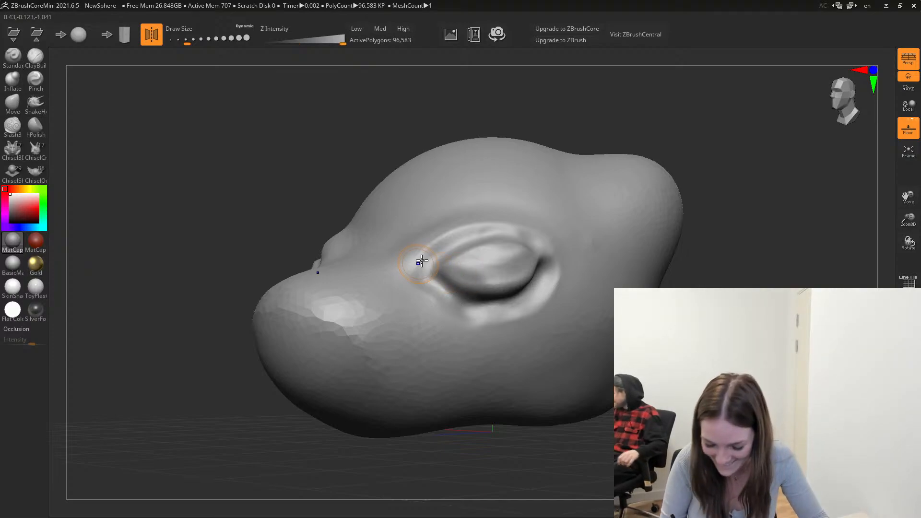
Increase Draw Size slightly and smooth the upper-lid ridge from the inner corner across to the outer corner.
mouse_move(421, 262)
left_mouse_down("shift")
mouse_move(427, 252)
mouse_move(418, 258)
left_mouse_up("shift")
left_click_drag(184, 40, 190, 39)
mouse_move(414, 259)
left_mouse_down("shift")
mouse_move(479, 214)
mouse_move(518, 216)
mouse_move(547, 254)
mouse_move(447, 271)
mouse_move(500, 270)
mouse_move(583, 240)
left_mouse_up("shift")
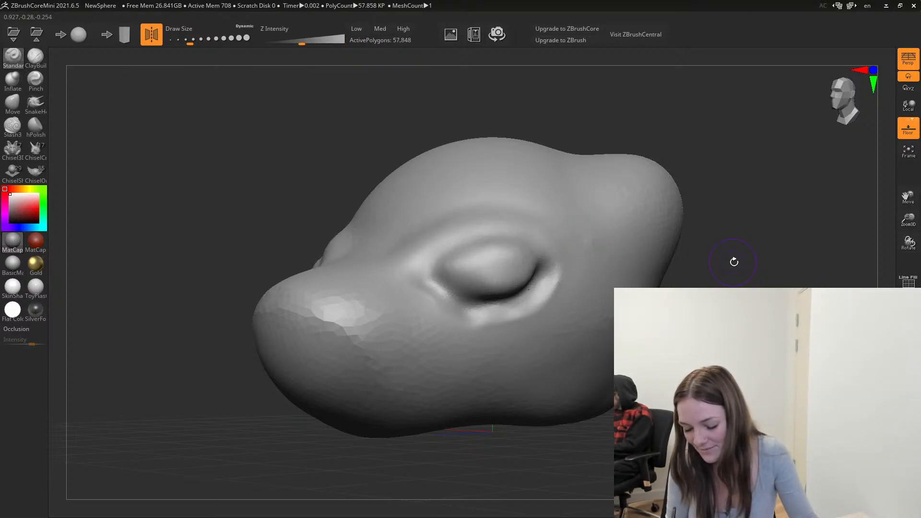
Smooth the eyeball and blend the lower lid into the cheek, adding a small stroke on the eyeball.
mouse_move(734, 261)
left_mouse_down()
mouse_move(815, 326)
mouse_move(724, 274)
left_mouse_up()
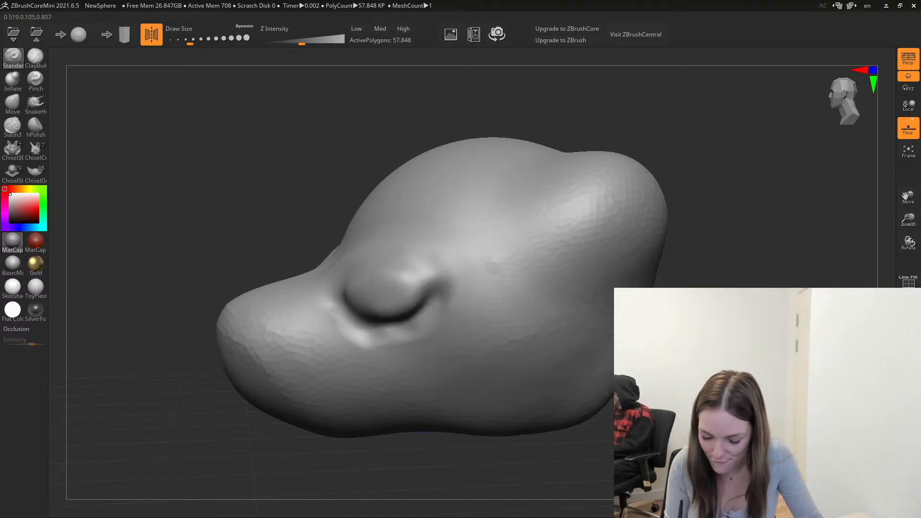
left_click_drag(422, 460, 514, 461)
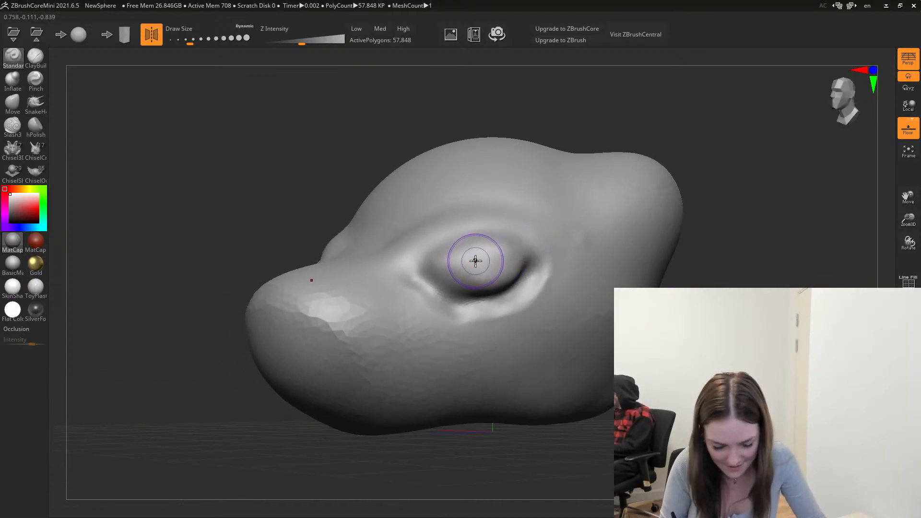
key("shift")
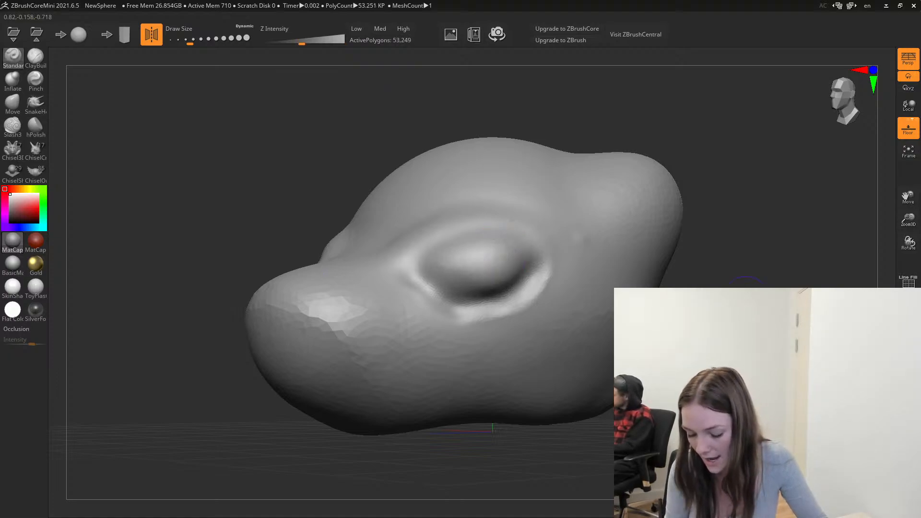
left_click_drag(840, 268, 701, 271)
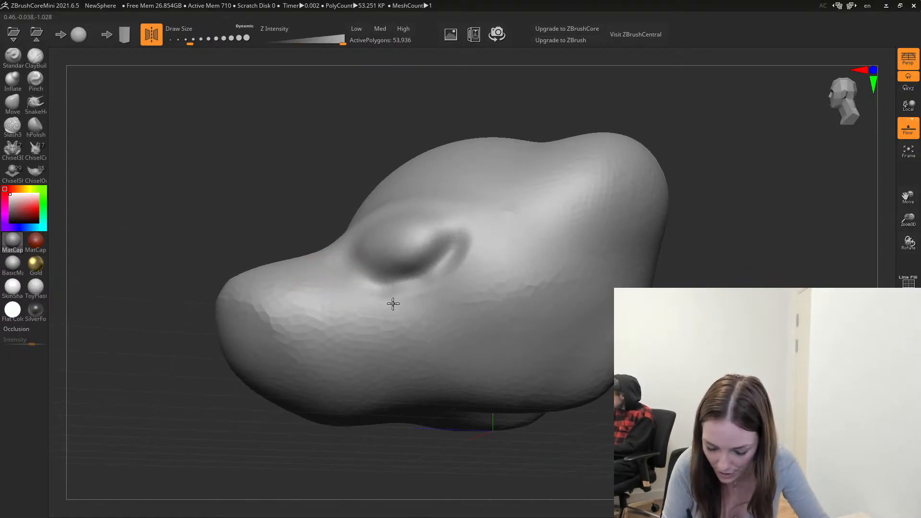
mouse_move(392, 303)
left_mouse_down("shift")
mouse_move(494, 211)
mouse_move(469, 277)
left_mouse_up("shift")
left_click_drag(411, 240, 415, 242)
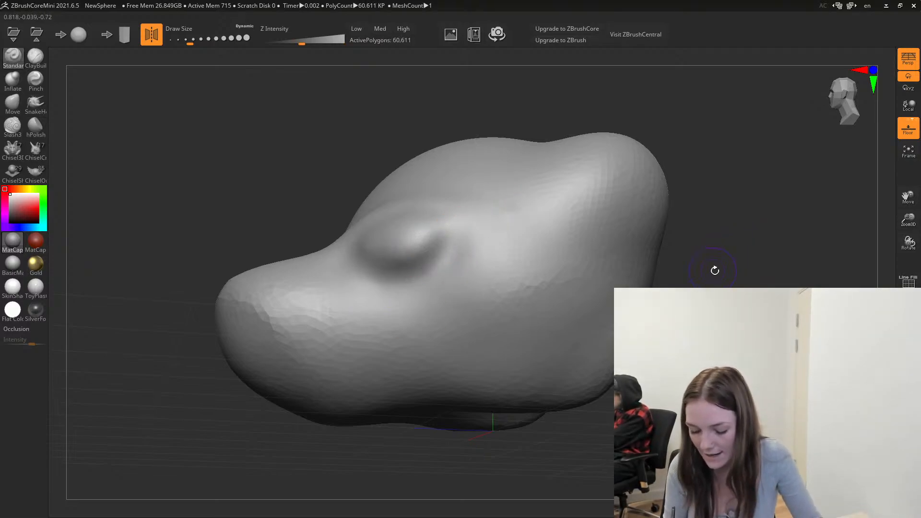
mouse_move(713, 267)
left_mouse_down()
mouse_move(816, 336)
mouse_move(742, 294)
left_mouse_up()
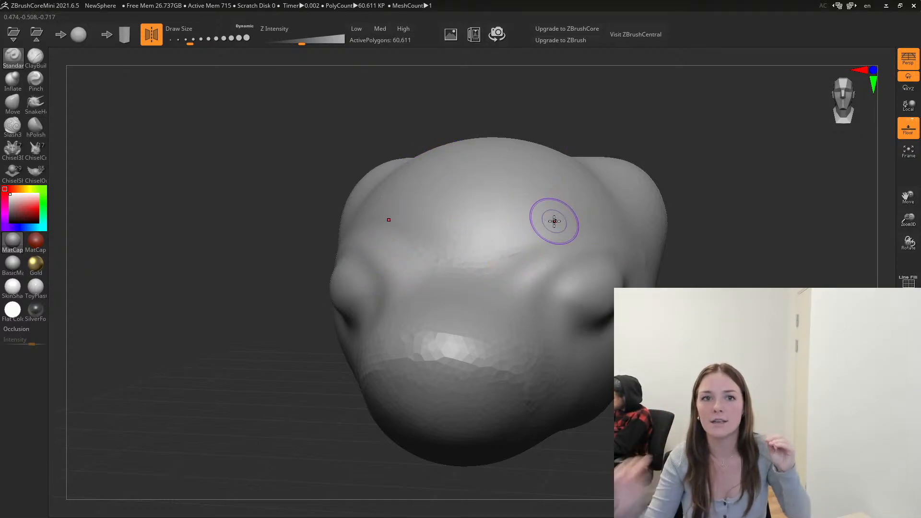
Start a new stone mesh without saving the head sculpt, and view the block from above.
left_click(120, 37)
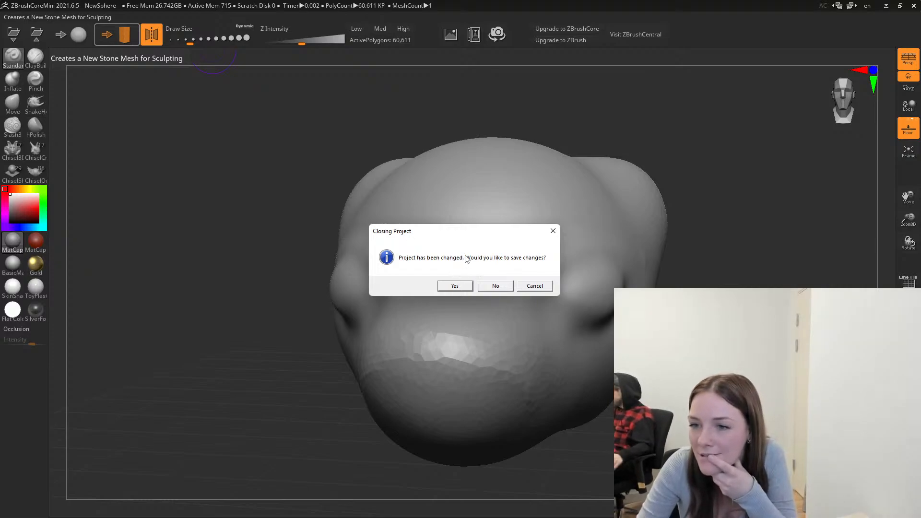
left_click(494, 287)
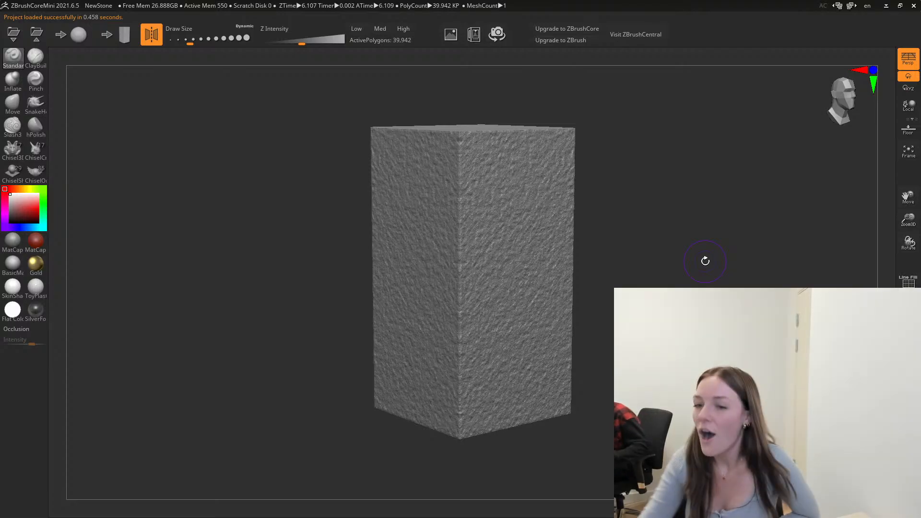
left_click_drag(617, 181, 636, 169)
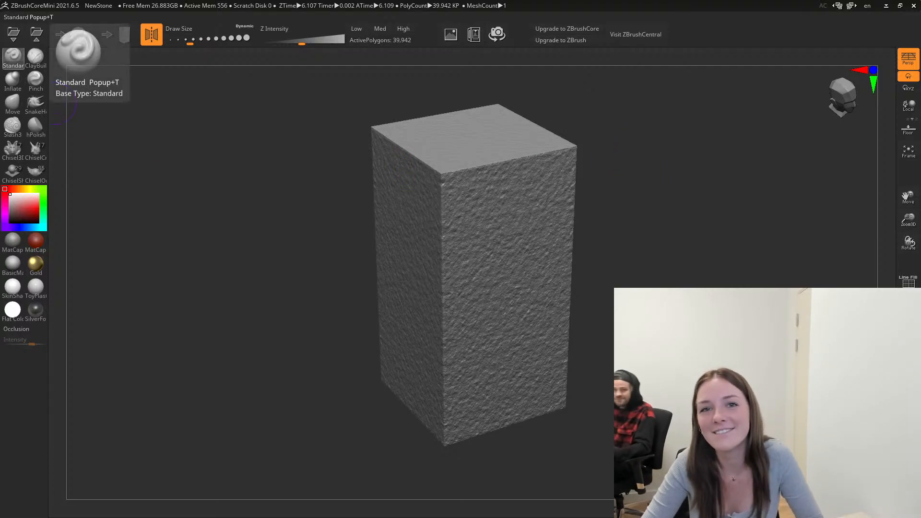
Replace the stone block with a new sphere mesh without saving changes.
left_click(84, 37)
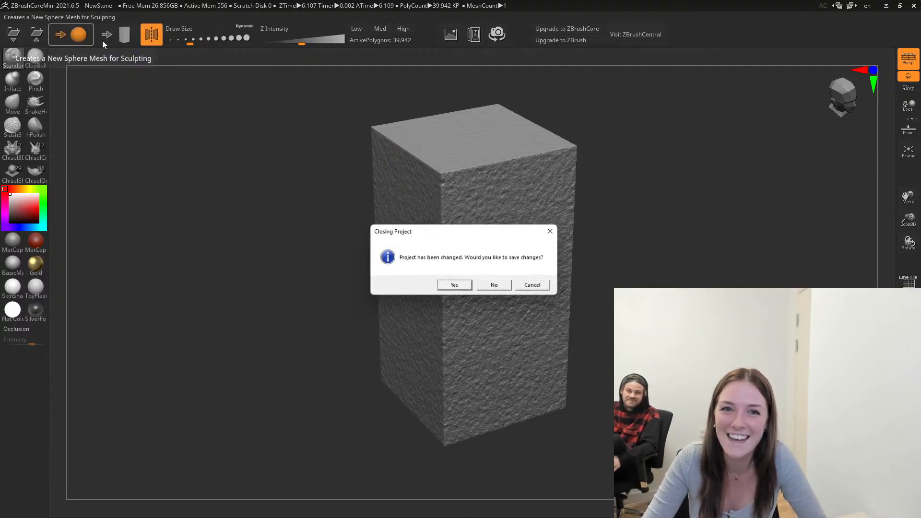
left_click(500, 287)
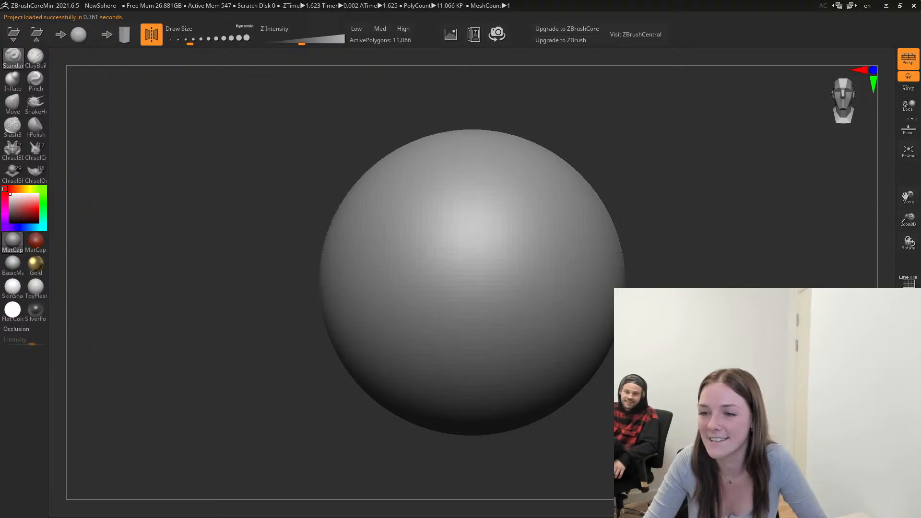
Set Draw Size to about 182 and Z Intensity to 42, and sculpt a stepped muzzle projecting from the sphere's lower front.
left_click_drag(191, 39, 203, 43)
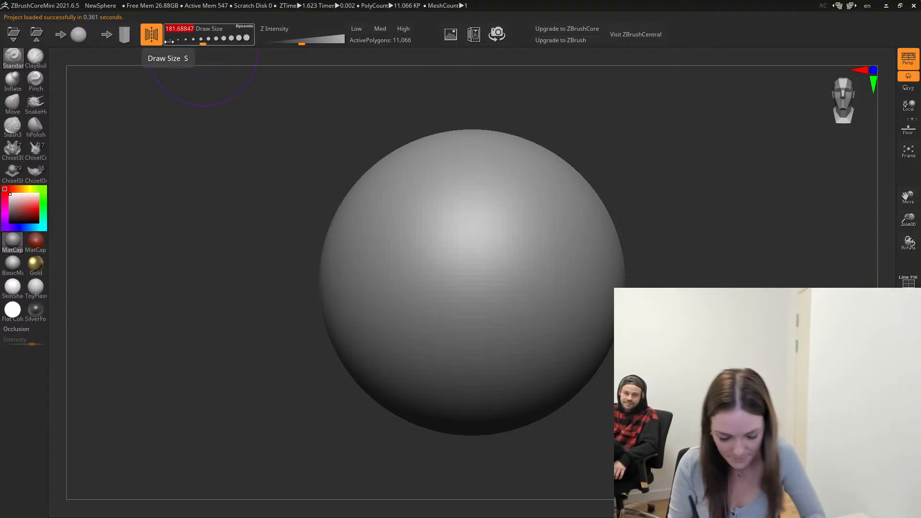
left_click_drag(301, 41, 313, 41)
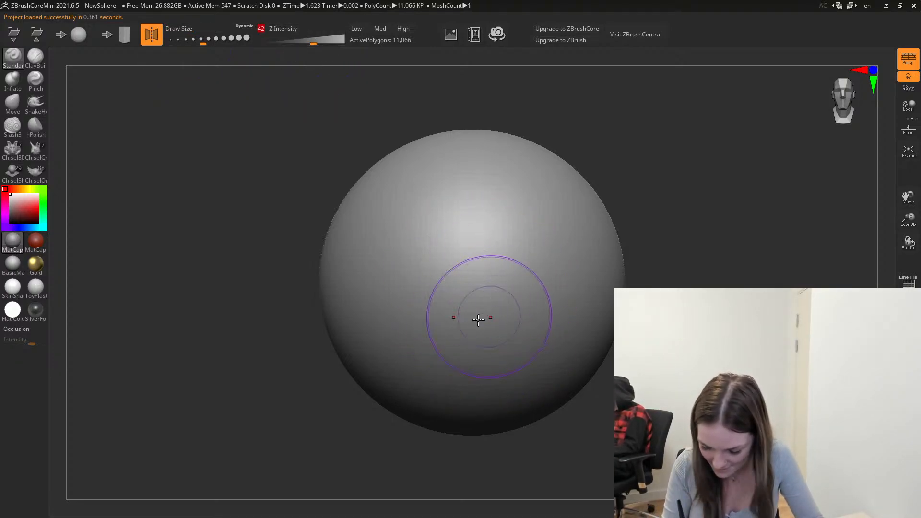
mouse_move(430, 370)
left_mouse_down()
mouse_move(471, 352)
mouse_move(483, 290)
mouse_move(423, 340)
mouse_move(481, 294)
mouse_move(499, 350)
mouse_move(430, 376)
mouse_move(495, 351)
mouse_move(473, 329)
mouse_move(485, 403)
mouse_move(503, 350)
mouse_move(459, 337)
mouse_move(505, 339)
left_mouse_up()
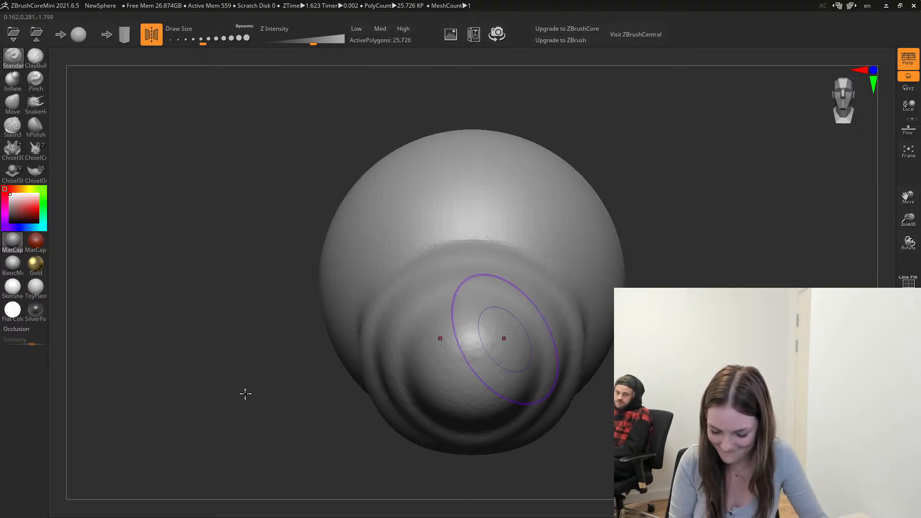
mouse_move(245, 393)
left_mouse_down()
mouse_move(315, 405)
mouse_move(300, 390)
mouse_move(312, 368)
mouse_move(336, 355)
left_mouse_up()
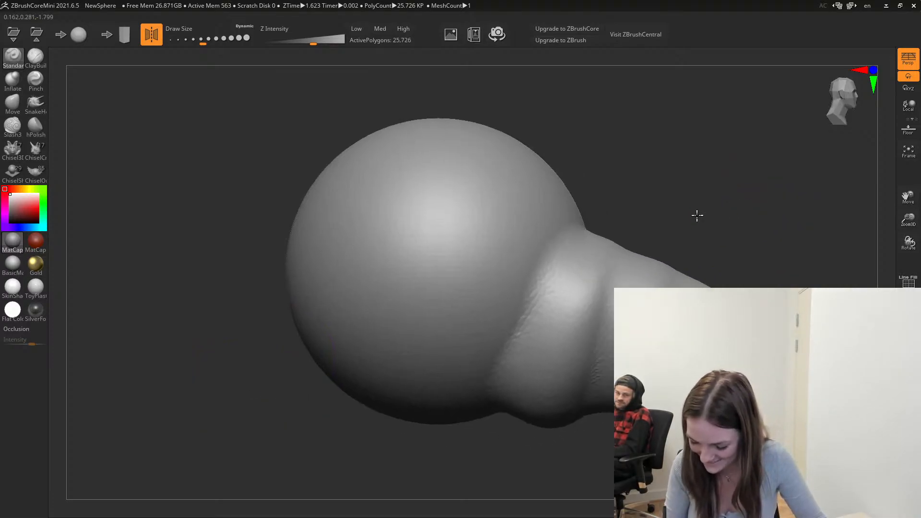
mouse_move(697, 216)
left_mouse_down()
mouse_move(678, 230)
mouse_move(623, 238)
left_mouse_up()
mouse_move(335, 355)
left_mouse_down()
mouse_move(294, 360)
mouse_move(365, 342)
left_mouse_up()
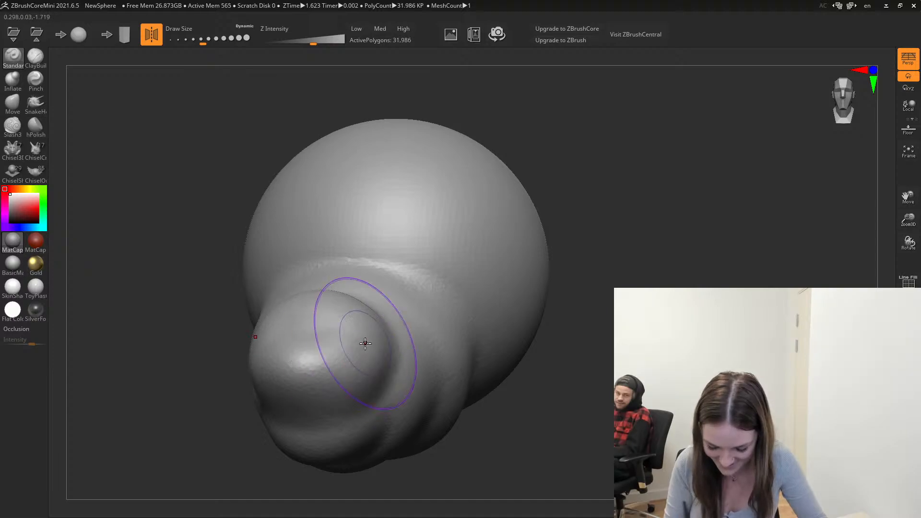
left_click_drag(574, 347, 614, 310, "alt")
mouse_move(562, 371)
left_mouse_down()
mouse_move(671, 348)
mouse_move(609, 346)
left_mouse_up()
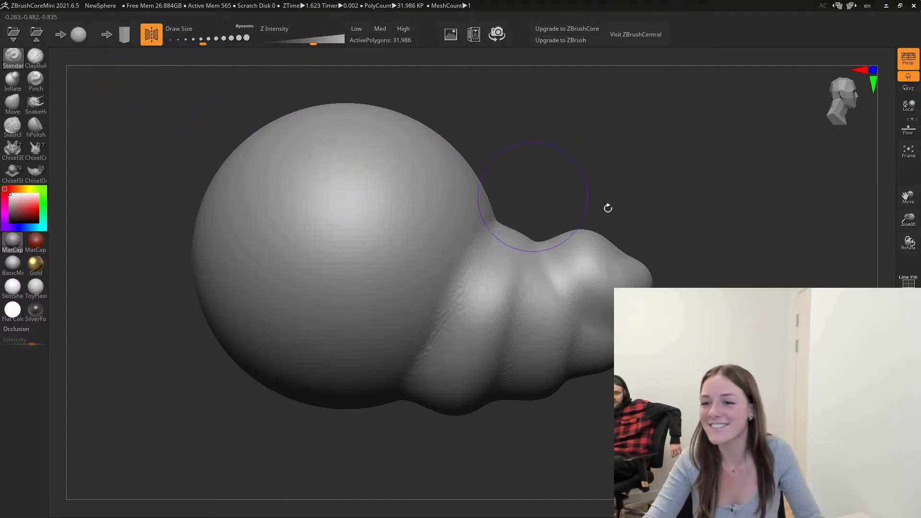
mouse_move(660, 186)
left_mouse_down()
mouse_move(638, 192)
mouse_move(613, 177)
left_mouse_up()
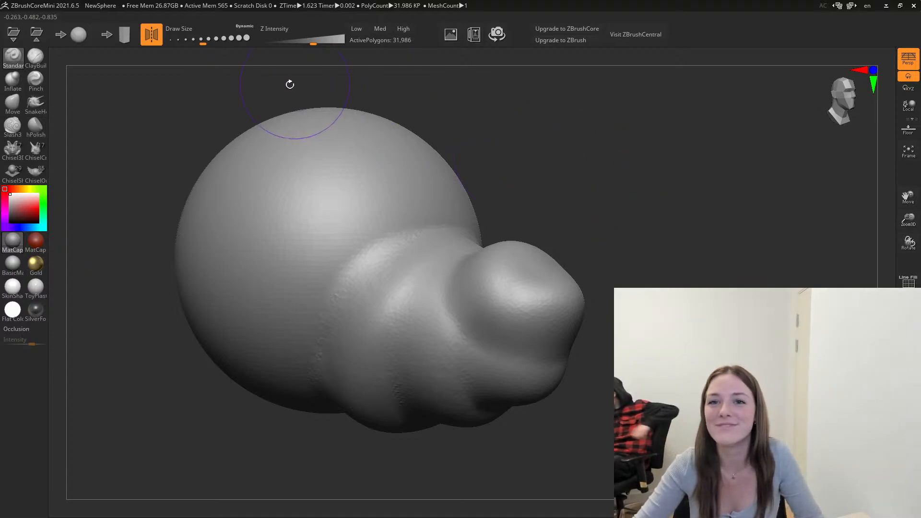
Set Draw Size to about 324 and smooth the stepped muzzle into a single rounded snout.
left_click_drag(204, 42, 216, 43)
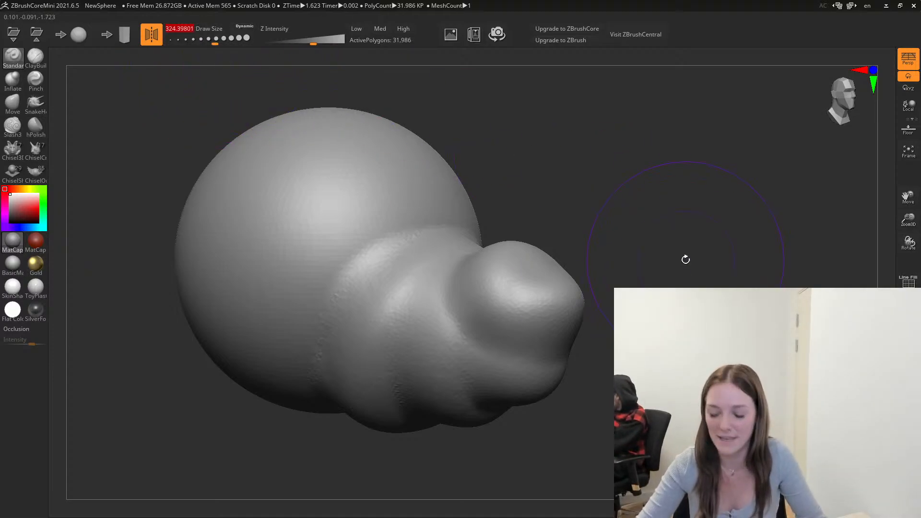
mouse_move(446, 340)
left_mouse_down("shift")
mouse_move(473, 319)
mouse_move(494, 354)
mouse_move(390, 387)
mouse_move(532, 360)
mouse_move(575, 288)
mouse_move(576, 264)
left_mouse_up("shift")
left_click_drag(390, 228, 436, 249, "shift")
mouse_move(586, 179)
left_mouse_down()
mouse_move(594, 253)
mouse_move(605, 250)
left_mouse_up()
left_click_drag(483, 326, 439, 357)
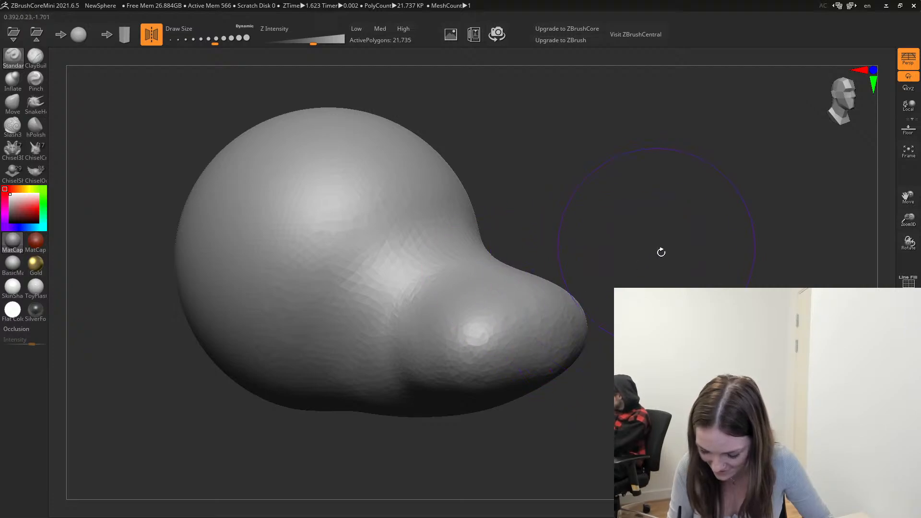
Build up the front of the snout with a broad Standard brush stroke across its tip.
mouse_move(661, 251)
left_mouse_down()
mouse_move(639, 257)
mouse_move(653, 304)
left_mouse_up()
mouse_move(386, 343)
left_mouse_down()
mouse_move(391, 384)
mouse_move(425, 357)
left_mouse_up()
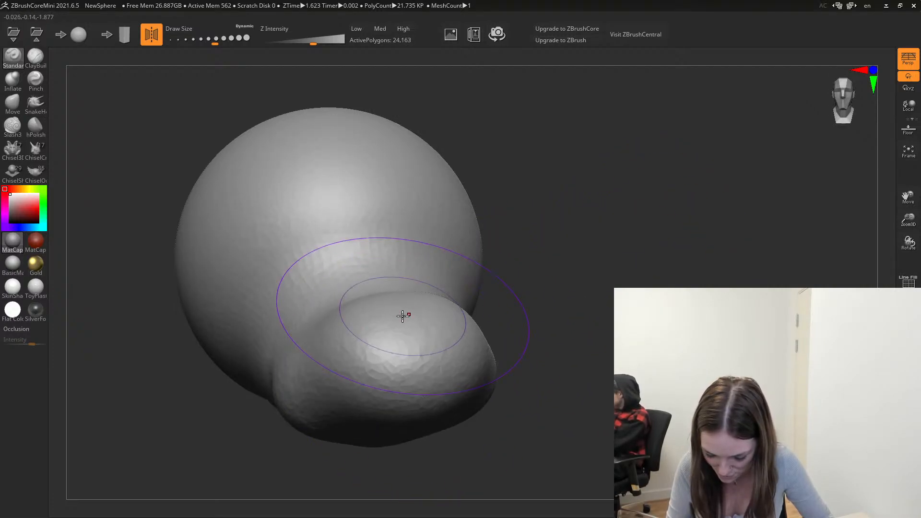
mouse_move(552, 343)
left_mouse_down()
mouse_move(597, 311)
mouse_move(584, 303)
left_mouse_up()
left_click_drag(589, 349, 582, 232)
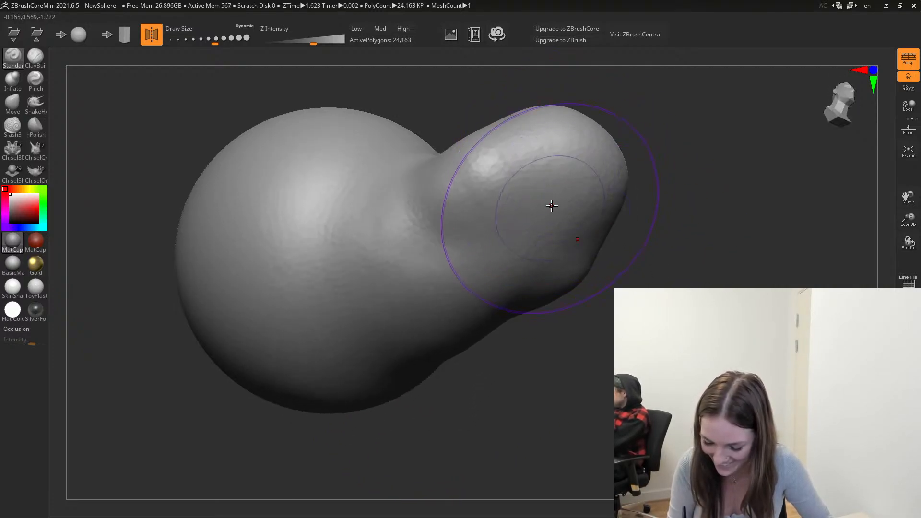
Try additional broad strokes on the snout's underside and upper surface, and undo them.
left_click_drag(551, 206, 526, 198)
key("ctrl+z")
key("ctrl+z")
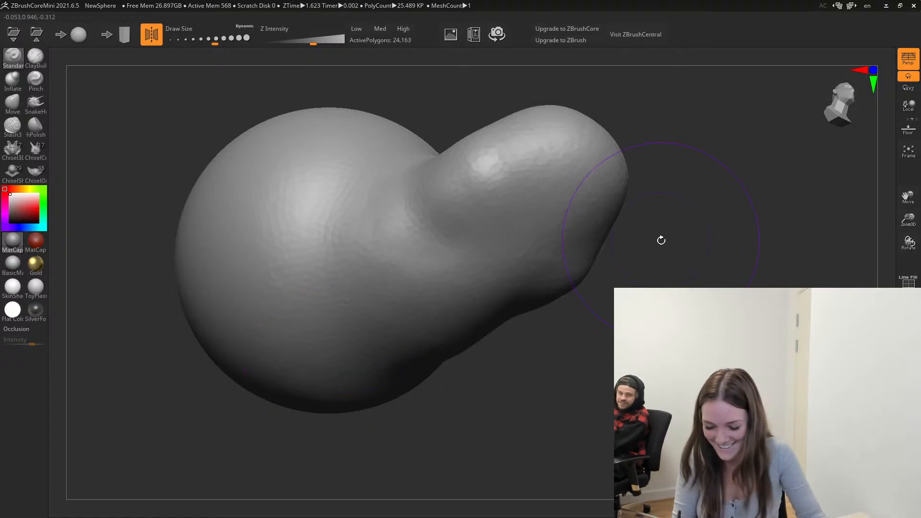
mouse_move(661, 241)
left_mouse_down()
mouse_move(667, 280)
mouse_move(658, 372)
left_mouse_up()
left_click_drag(402, 419, 414, 430)
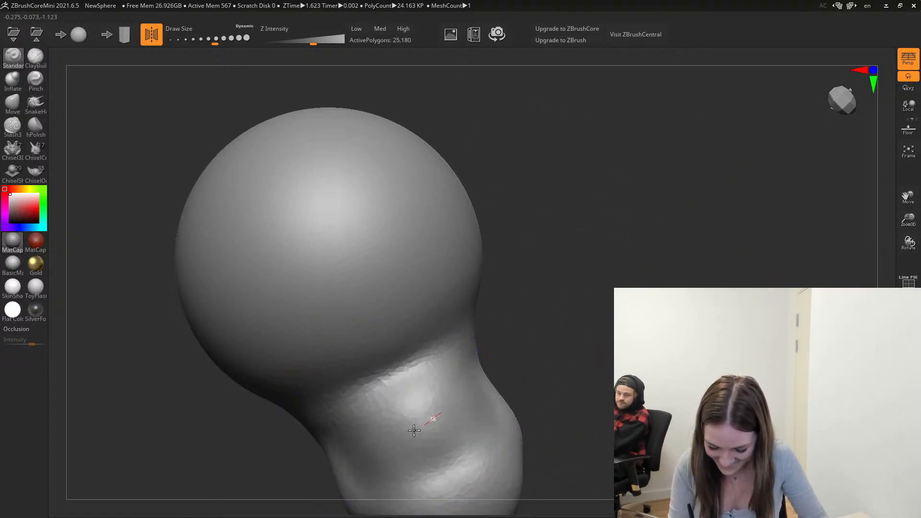
left_click_drag(586, 389, 596, 304)
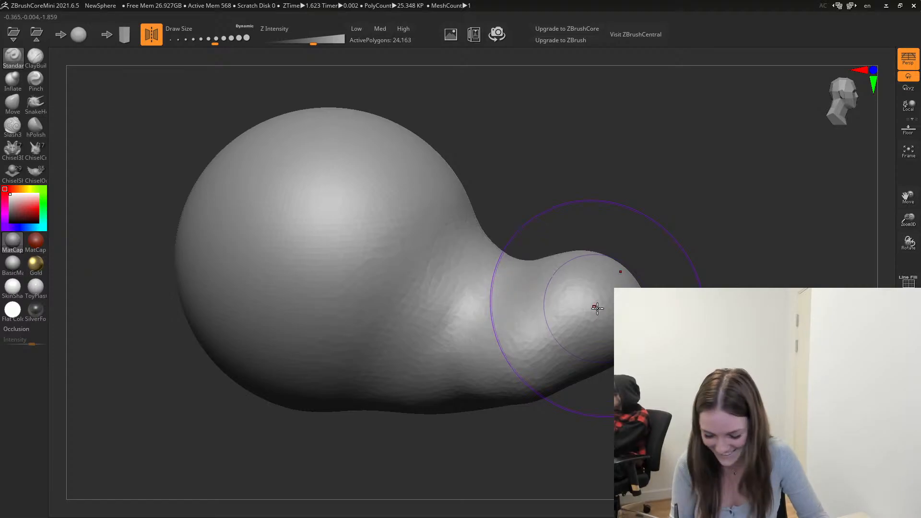
key("ctrl+z")
Set Draw Size to about 239 and add volume along the snout's top and side with Standard brush strokes.
left_click(208, 39)
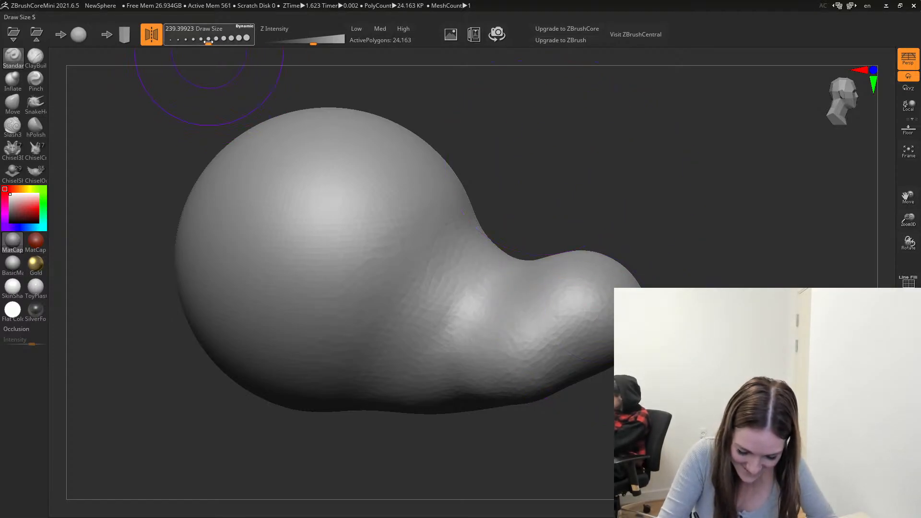
left_click_drag(684, 72, 679, 282)
mouse_move(421, 407)
left_mouse_down()
mouse_move(479, 381)
mouse_move(518, 453)
mouse_move(498, 433)
left_mouse_up()
left_click_drag(606, 479, 629, 322)
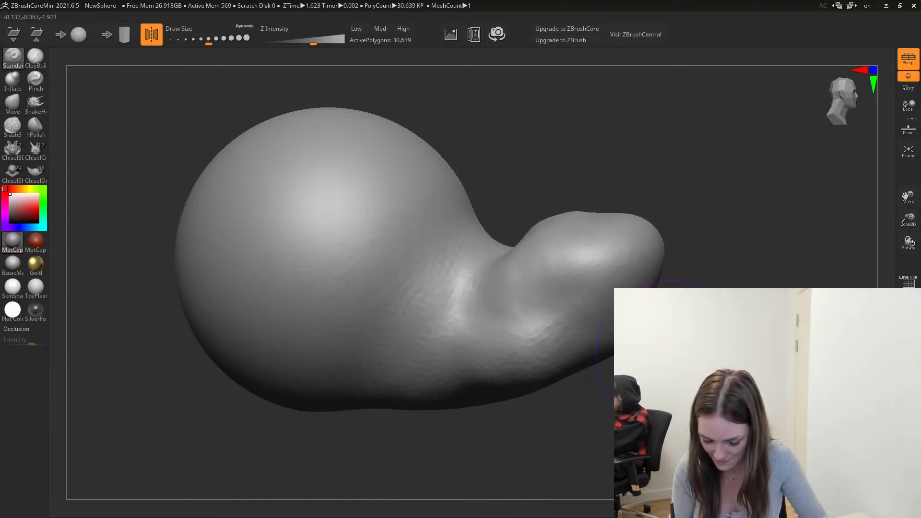
mouse_move(402, 293)
left_mouse_down()
mouse_move(442, 333)
mouse_move(476, 339)
mouse_move(551, 326)
left_mouse_up()
Extend the snout further with overlapping strokes along its underside and across its front end.
left_click_drag(630, 392, 575, 319, "alt")
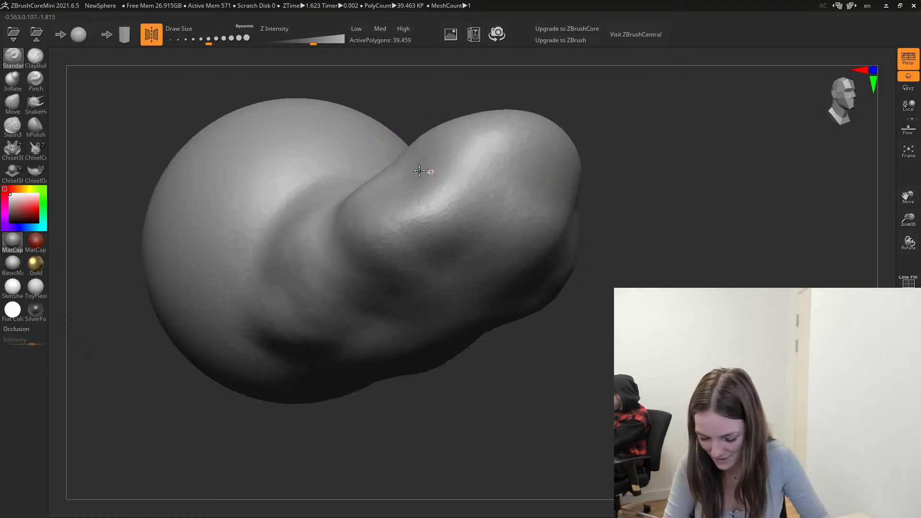
mouse_move(426, 171)
left_mouse_down()
mouse_move(528, 221)
mouse_move(520, 259)
left_mouse_up()
left_click_drag(481, 169, 570, 223)
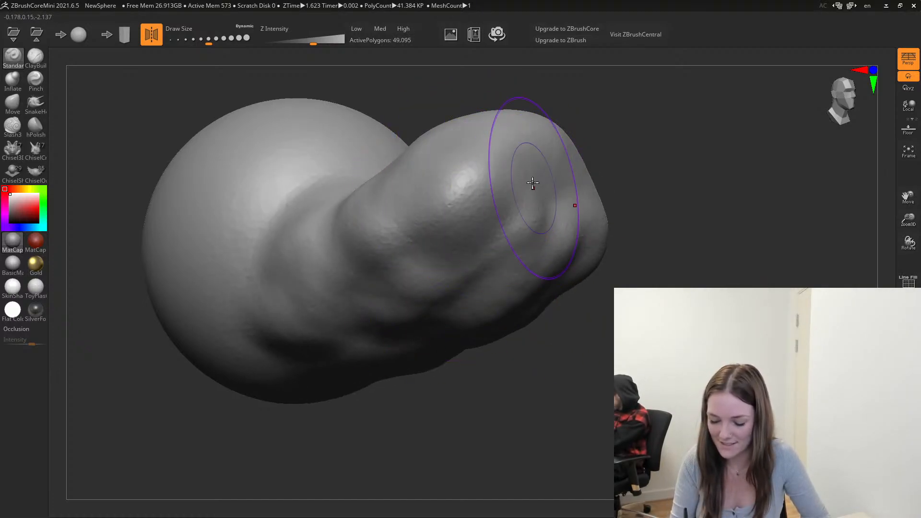
left_click_drag(533, 186, 569, 218)
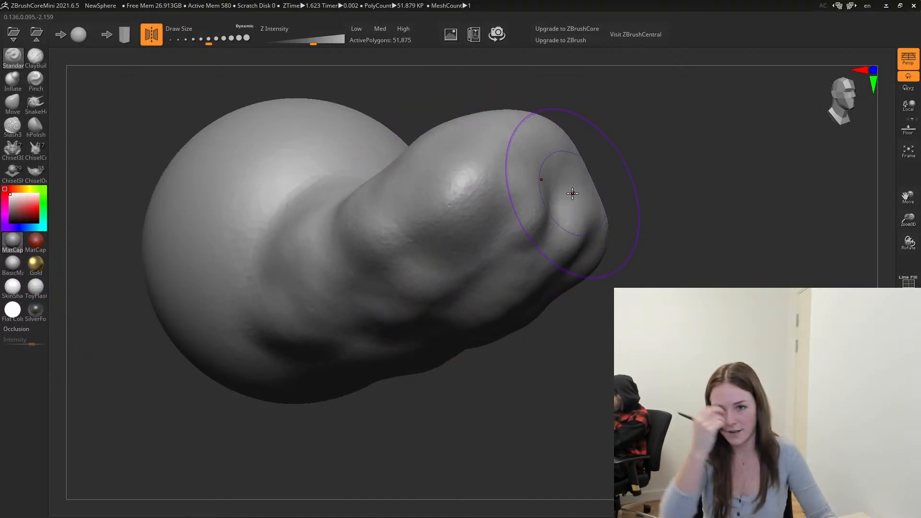
Smooth the lumpy side of the snout and blend its base into the sphere.
left_click_drag(641, 230, 670, 217)
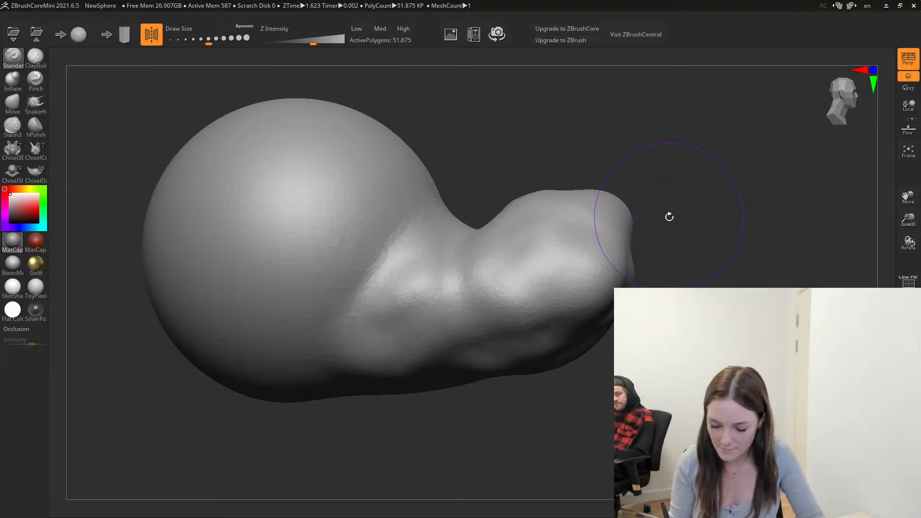
mouse_move(716, 282)
left_mouse_down()
mouse_move(685, 272)
mouse_move(685, 282)
mouse_move(675, 268)
left_mouse_up()
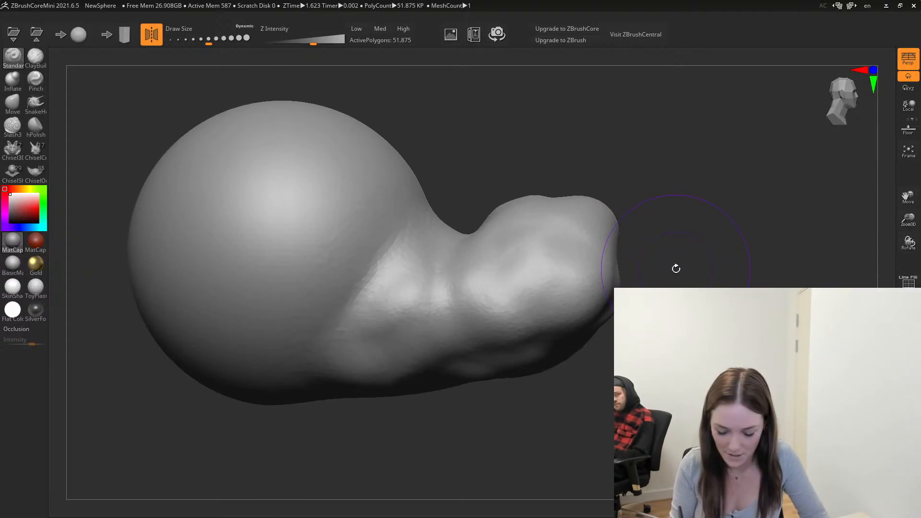
mouse_move(475, 317)
left_mouse_down("shift")
mouse_move(595, 334)
mouse_move(426, 321)
mouse_move(453, 307)
left_mouse_up("shift")
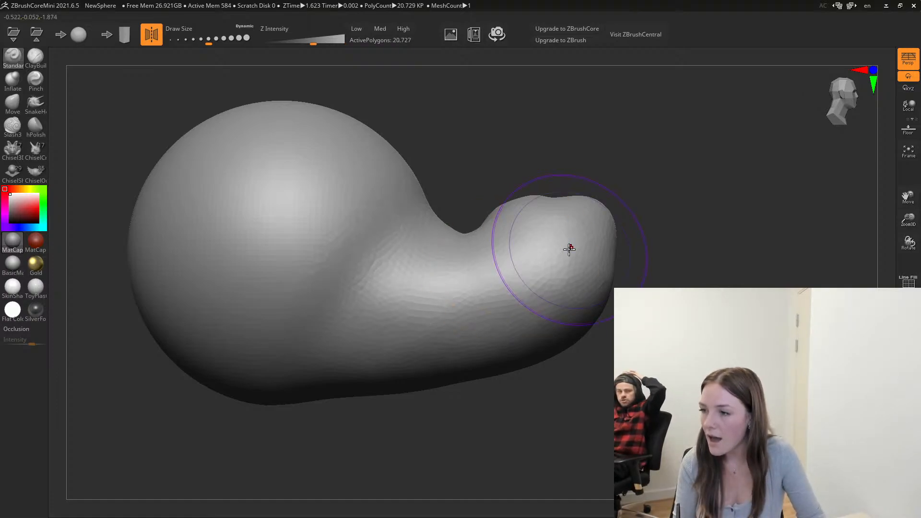
Smooth the snout's top, bridge and underside to round off the remaining bumps.
mouse_move(669, 274)
left_mouse_down()
mouse_move(650, 276)
mouse_move(647, 353)
mouse_move(659, 332)
mouse_move(641, 309)
left_mouse_up()
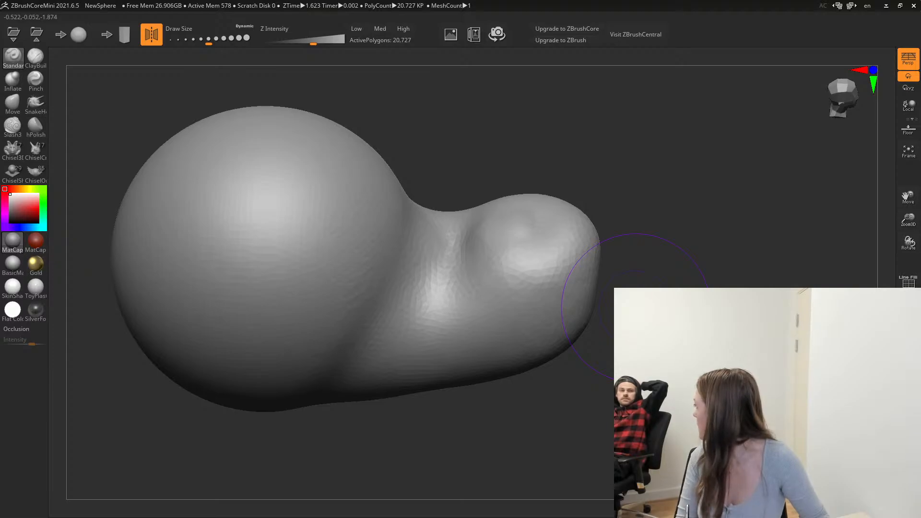
mouse_move(671, 281)
left_mouse_down()
mouse_move(575, 366)
mouse_move(599, 297)
left_mouse_up()
mouse_move(459, 288)
left_mouse_down("shift")
mouse_move(426, 281)
mouse_move(566, 273)
mouse_move(543, 368)
mouse_move(492, 384)
mouse_move(419, 385)
mouse_move(571, 346)
left_mouse_up("shift")
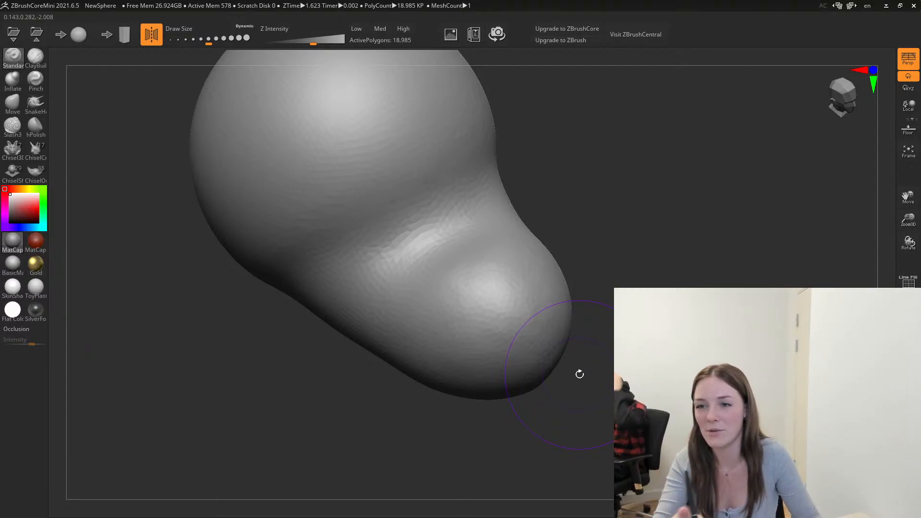
mouse_move(579, 374)
left_mouse_down()
mouse_move(625, 257)
mouse_move(600, 144)
mouse_move(566, 130)
mouse_move(647, 192)
mouse_move(649, 238)
mouse_move(584, 255)
left_mouse_up()
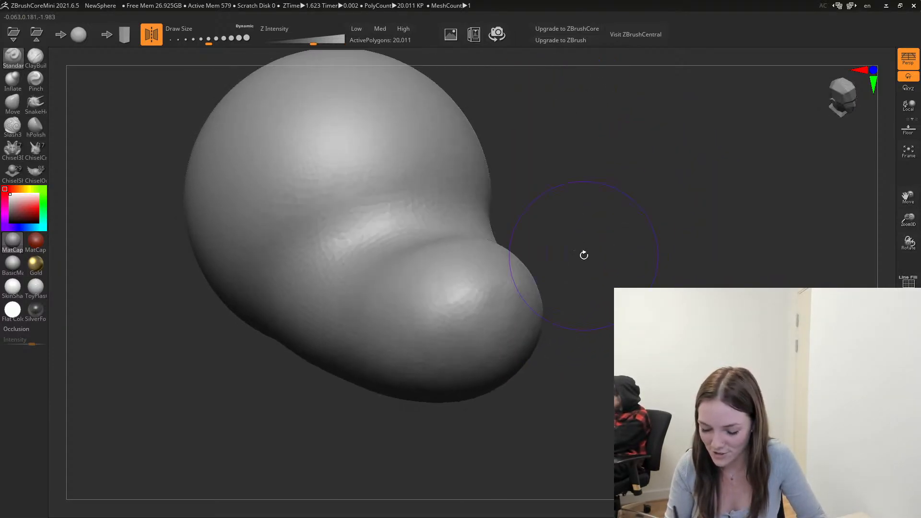
mouse_move(493, 269)
left_mouse_down("shift")
mouse_move(479, 247)
mouse_move(456, 286)
mouse_move(601, 362)
mouse_move(595, 257)
mouse_move(614, 220)
mouse_move(608, 273)
mouse_move(411, 303)
mouse_move(468, 267)
left_mouse_up("shift")
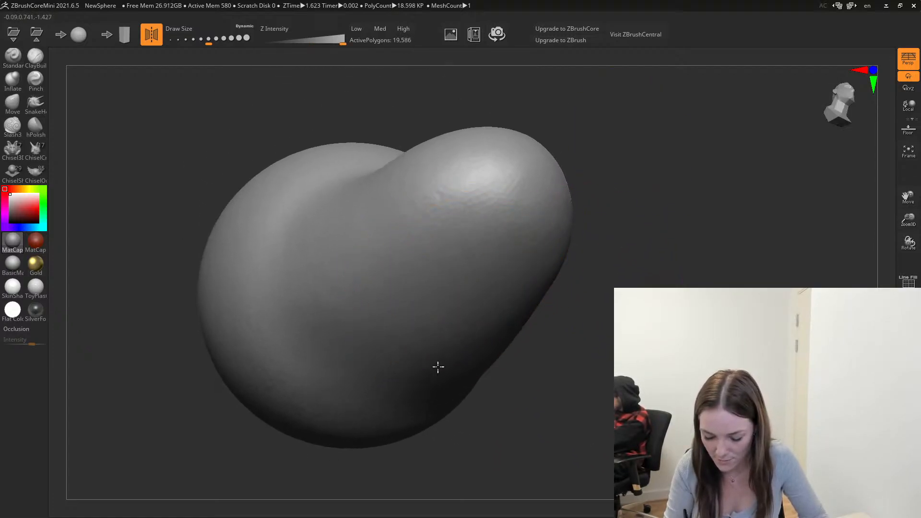
left_click_drag(482, 186, 425, 192, "shift")
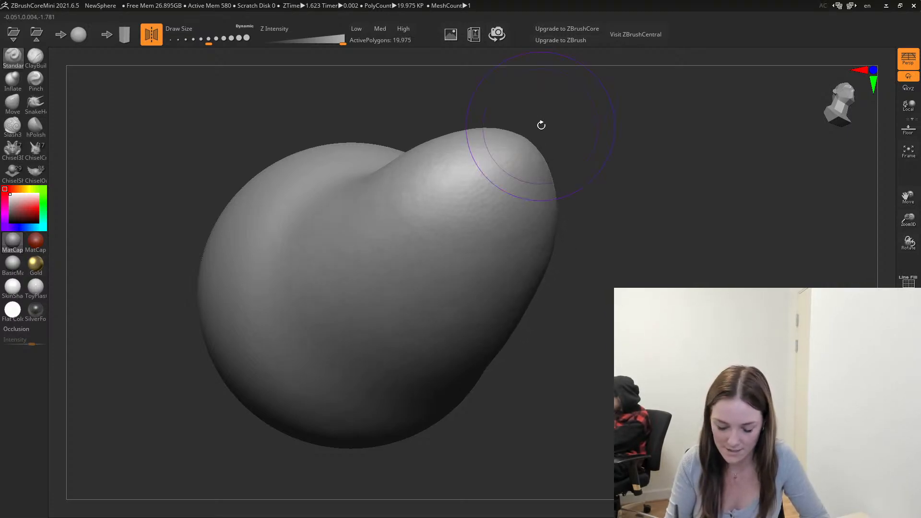
Smooth both sides of the snout where it meets the sphere, and round off its tip.
mouse_move(540, 123)
left_mouse_down()
mouse_move(625, 198)
mouse_move(629, 181)
mouse_move(617, 220)
mouse_move(629, 234)
mouse_move(608, 251)
mouse_move(581, 316)
left_mouse_up()
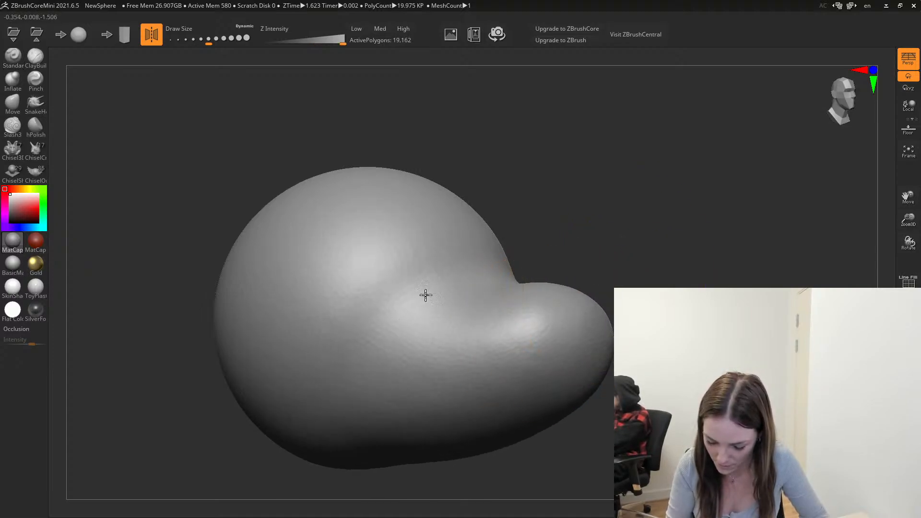
left_click_drag(390, 350, 586, 348)
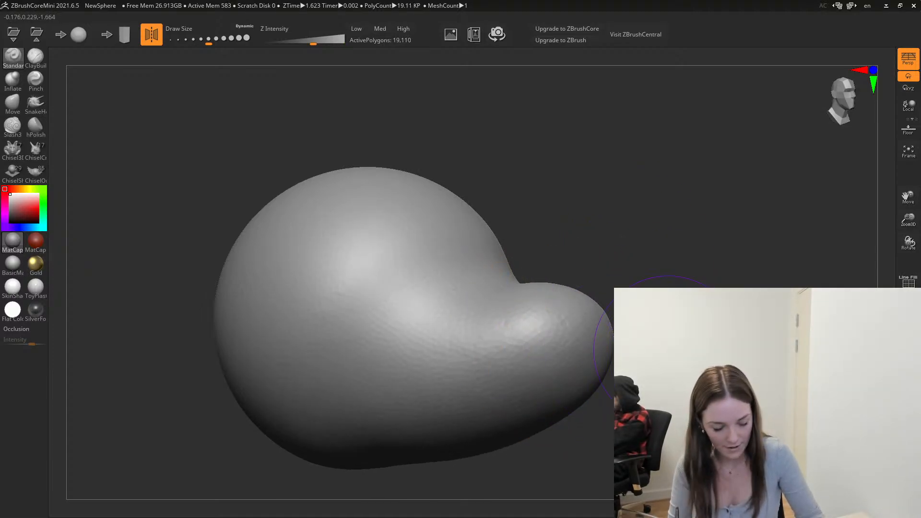
left_click_drag(668, 350, 566, 325, "alt")
left_click_drag(504, 319, 579, 319, "alt")
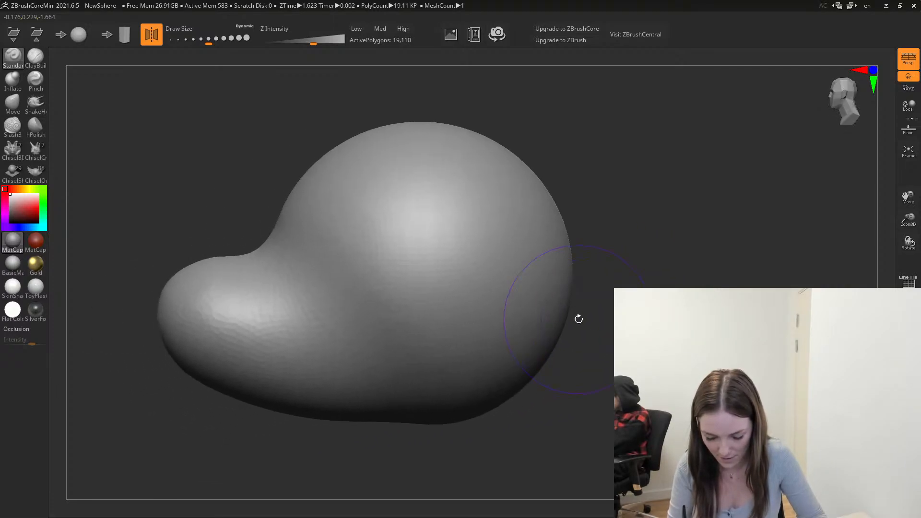
left_click_drag(272, 335, 211, 279, "shift")
left_click_drag(633, 319, 655, 259, "alt")
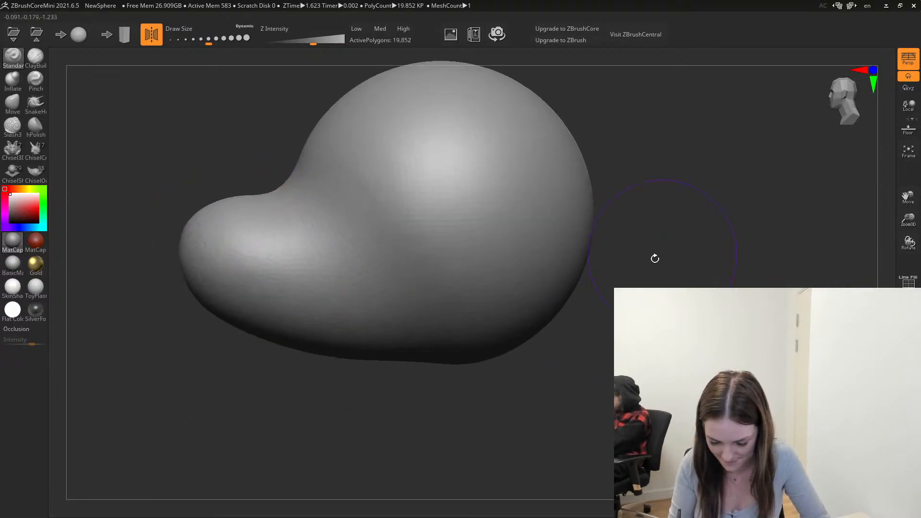
left_click_drag(597, 323, 373, 350)
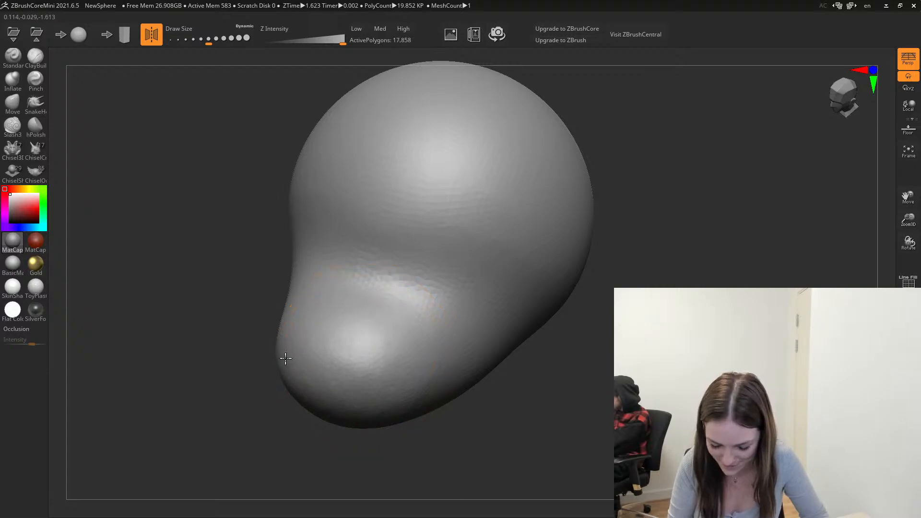
mouse_move(285, 358)
left_mouse_down("shift")
mouse_move(389, 347)
mouse_move(352, 371)
left_mouse_up("shift")
Try a stroke on the snout's tip and a nose-like bump at Draw Size about 132, and undo both.
mouse_move(607, 366)
left_mouse_down("alt")
mouse_move(657, 364)
mouse_move(557, 315)
left_mouse_up("alt")
left_click_drag(410, 274, 331, 257)
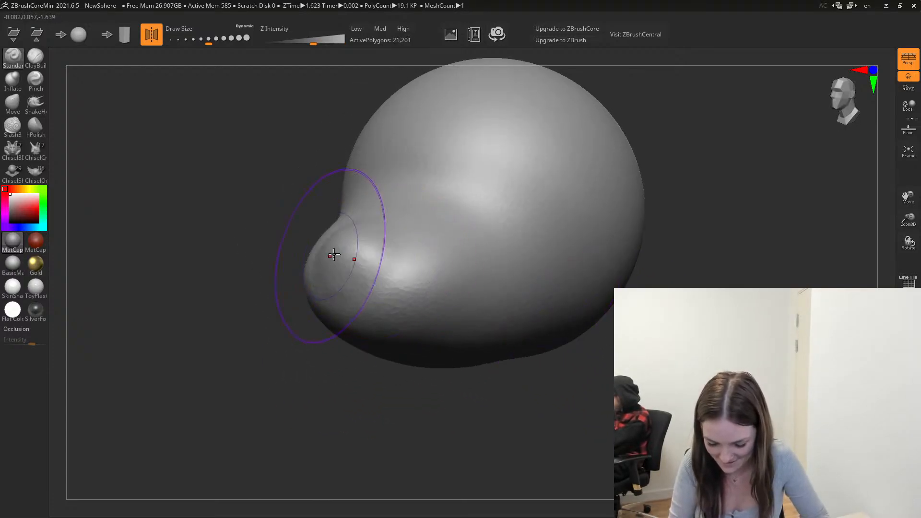
key("ctrl+z")
left_click_drag(705, 265, 684, 278)
left_click_drag(196, 37, 197, 41)
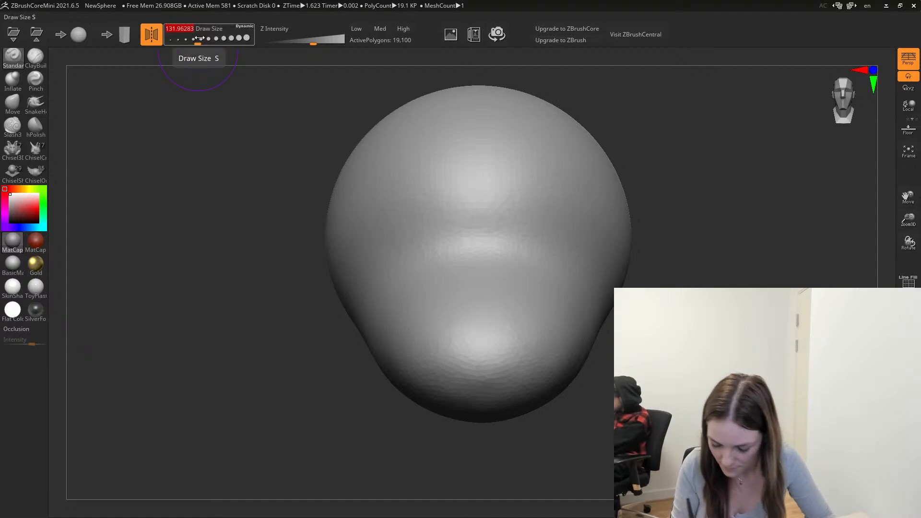
mouse_move(447, 343)
left_mouse_down()
mouse_move(417, 329)
mouse_move(495, 319)
mouse_move(515, 355)
left_mouse_up()
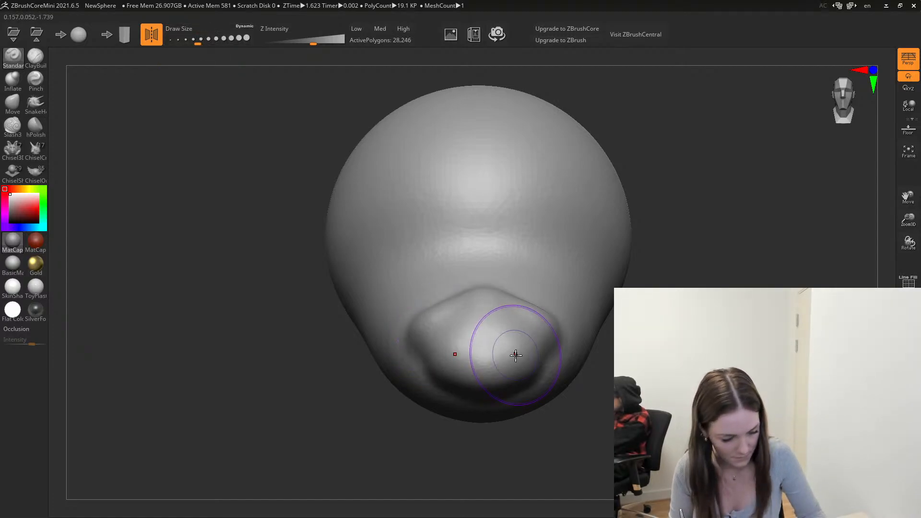
key("ctrl+z")
Set Z Intensity to 21 and Draw Size to about 262, then try a stroke across the snout's front and undo it.
left_click_drag(305, 44, 297, 44)
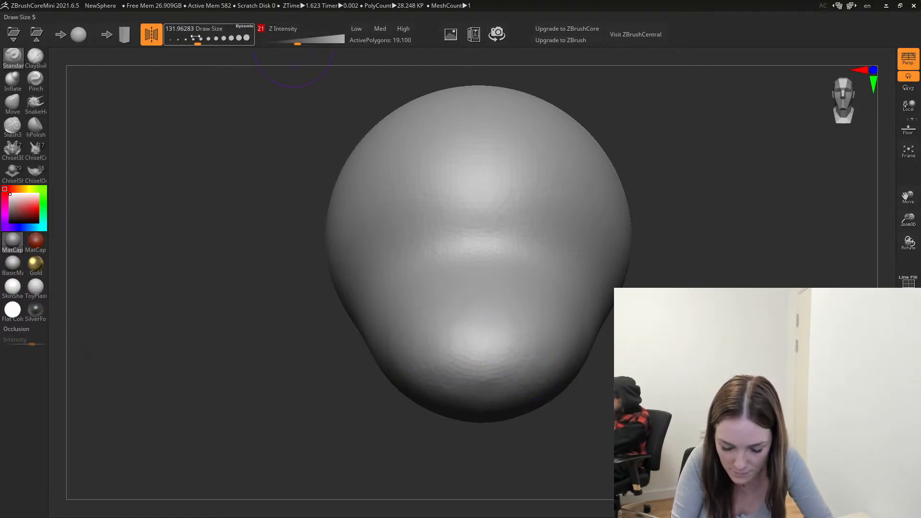
mouse_move(197, 41)
left_mouse_down()
mouse_move(211, 41)
mouse_move(204, 36)
left_mouse_up()
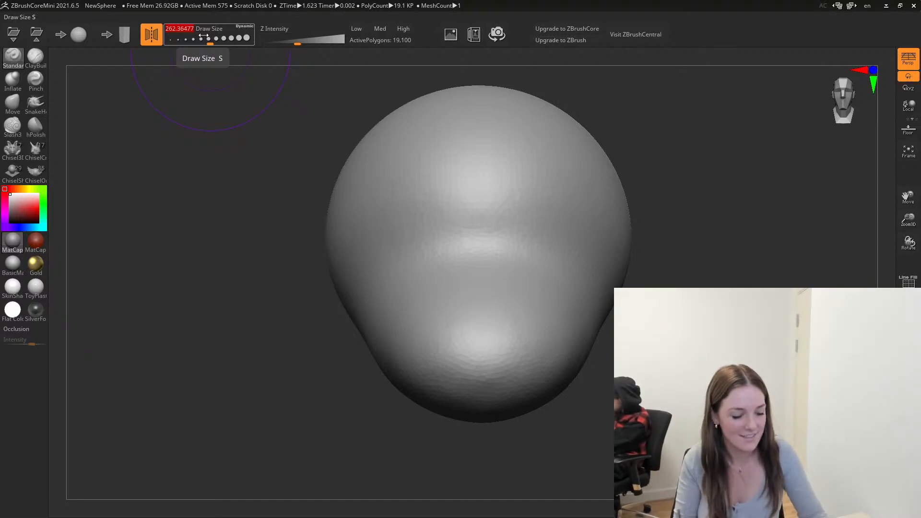
key("s")
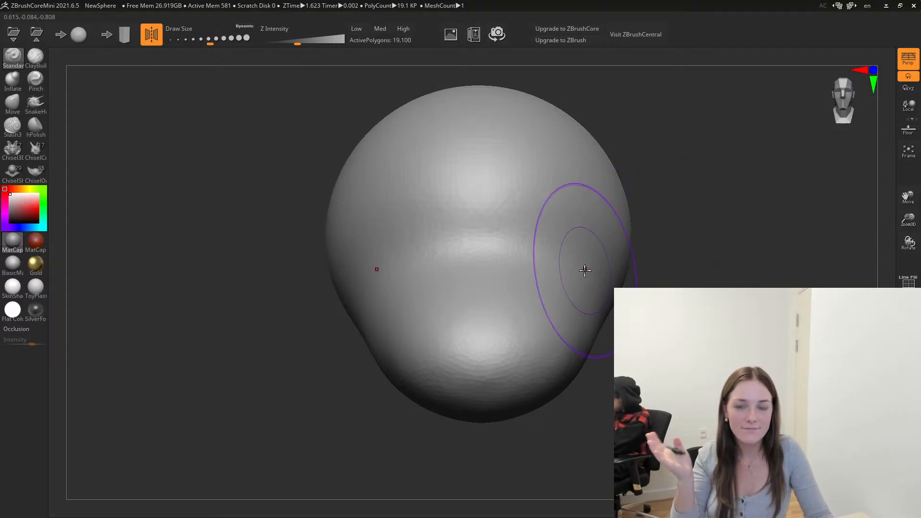
mouse_move(453, 324)
left_mouse_down()
mouse_move(471, 308)
mouse_move(508, 353)
left_mouse_up()
mouse_move(327, 372)
left_mouse_down()
mouse_move(240, 390)
mouse_move(288, 387)
mouse_move(316, 370)
left_mouse_up()
key("ctrl+z")
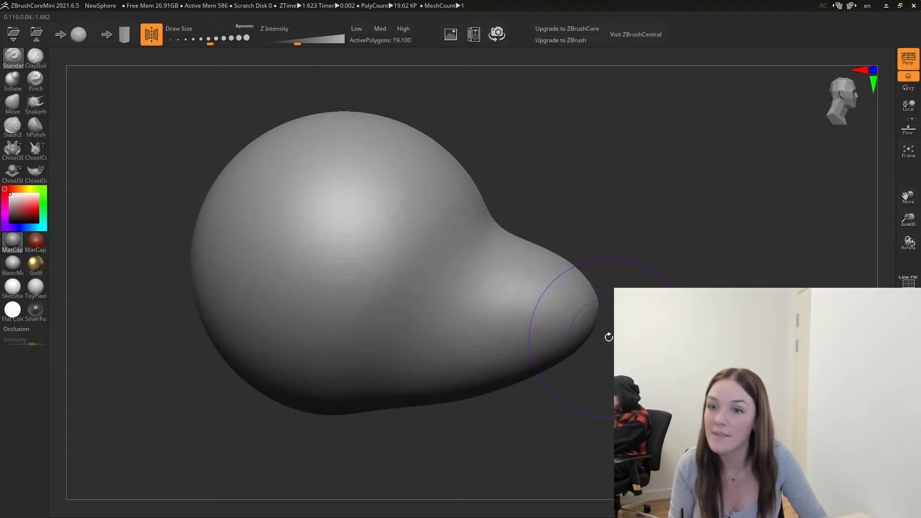
Raise the upper front of the snout with a soft Standard brush stroke.
left_click_drag(632, 286, 601, 347)
mouse_move(434, 388)
left_mouse_down()
mouse_move(477, 397)
mouse_move(516, 383)
mouse_move(498, 413)
left_mouse_up()
mouse_move(604, 389)
left_mouse_down("alt")
mouse_move(608, 342)
mouse_move(647, 338)
mouse_move(575, 392)
left_mouse_up("alt")
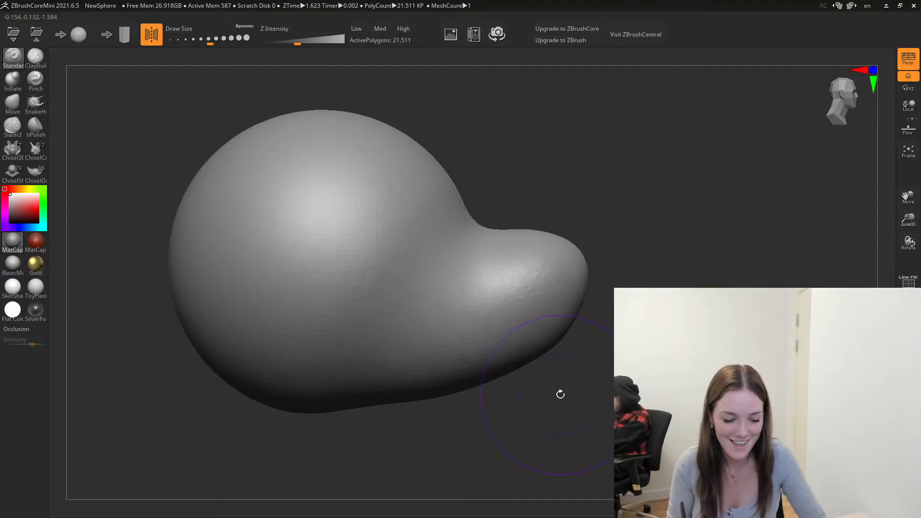
left_click_drag(647, 340, 644, 360, "alt")
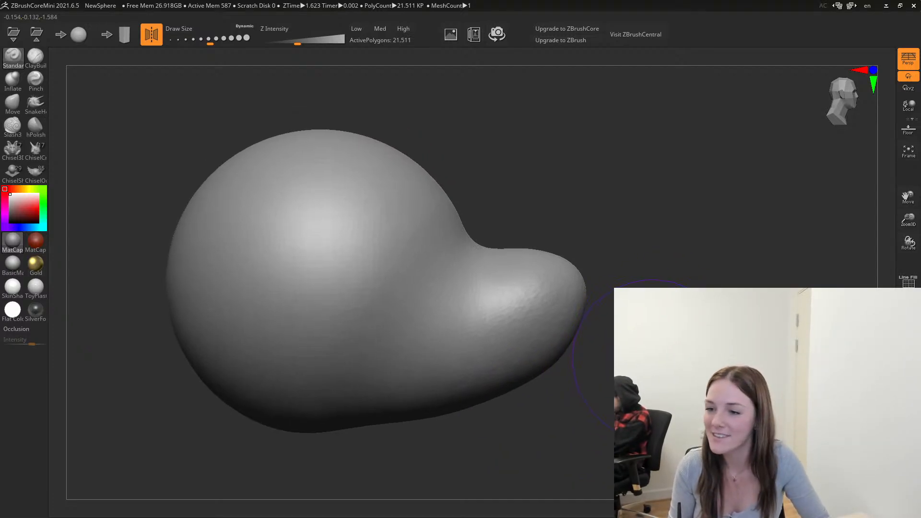
left_click_drag(710, 344, 672, 340)
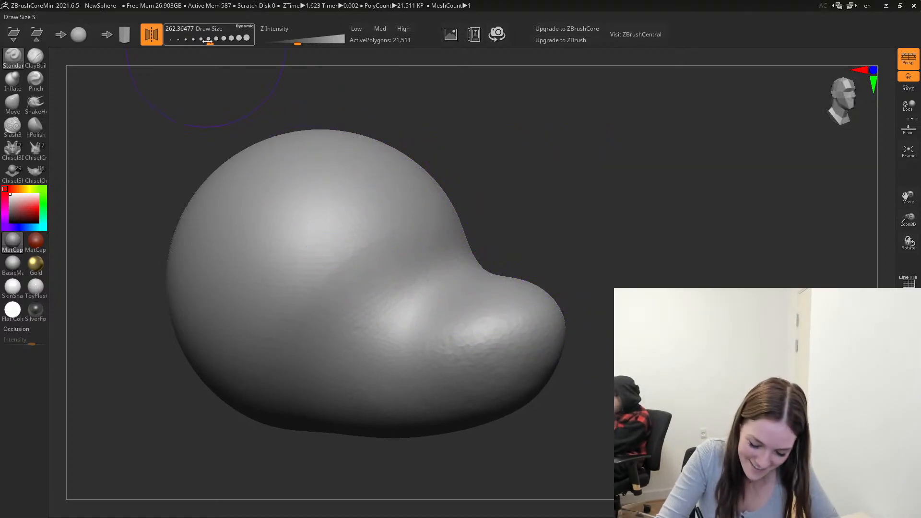
Set Draw Size to about 163 and smooth the snout's side, upper front and tip.
left_click_drag(202, 39, 191, 38)
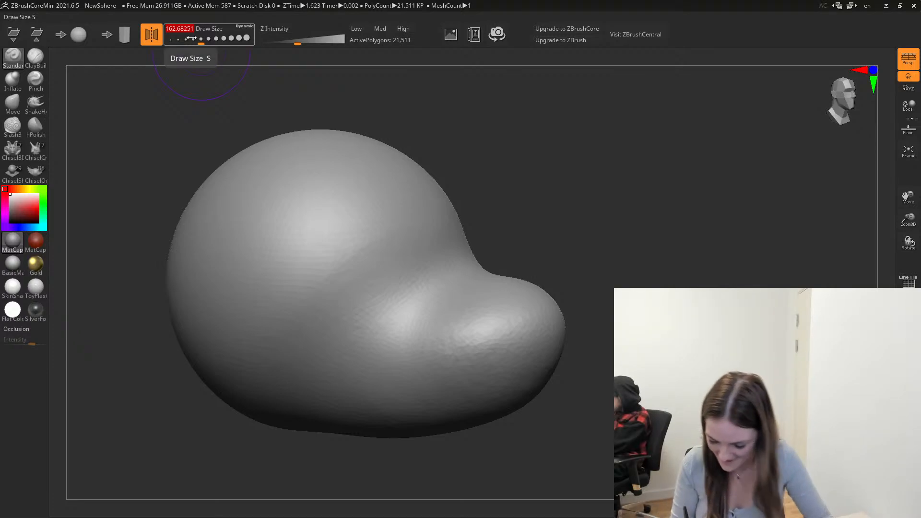
left_click_drag(462, 376, 426, 383, "shift")
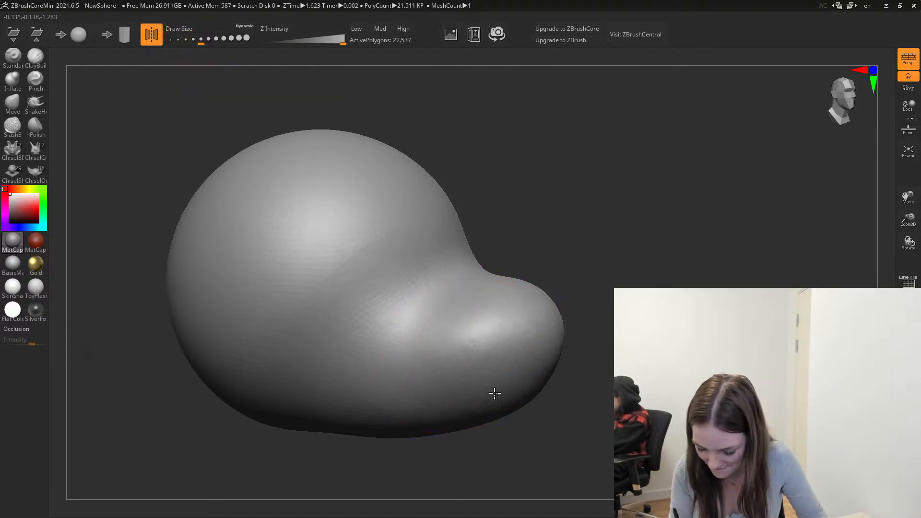
left_click_drag(537, 336, 473, 329, "shift")
left_click_drag(536, 302, 518, 288, "shift")
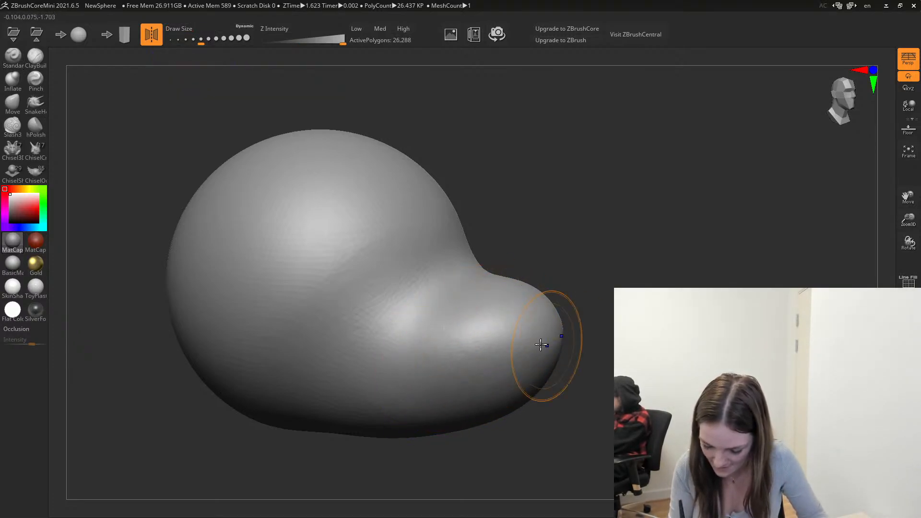
mouse_move(545, 345)
left_mouse_down("shift")
mouse_move(371, 368)
mouse_move(562, 323)
left_mouse_up("shift")
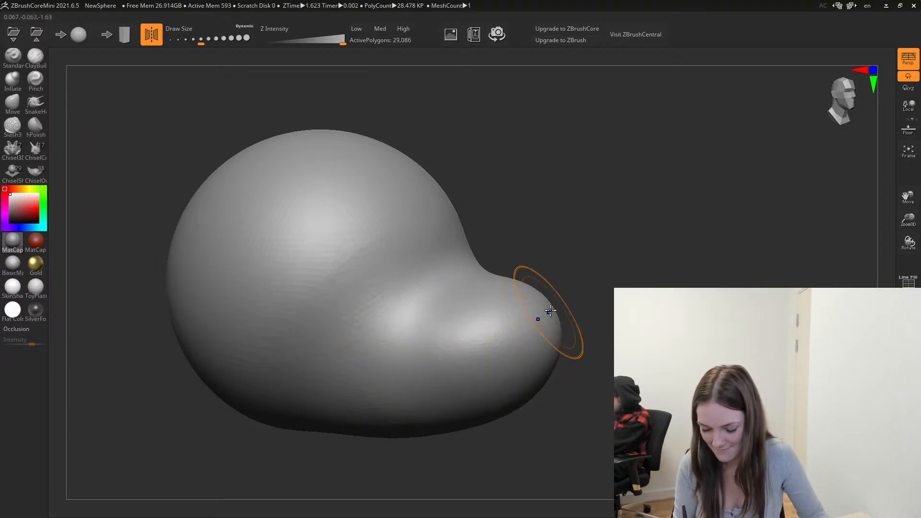
Smooth the opposite side of the snout and round off its front end.
mouse_move(520, 409)
left_mouse_down("alt")
mouse_move(540, 426)
mouse_move(613, 347)
mouse_move(479, 323)
mouse_move(611, 356)
mouse_move(618, 384)
mouse_move(619, 336)
mouse_move(642, 322)
left_mouse_up("alt")
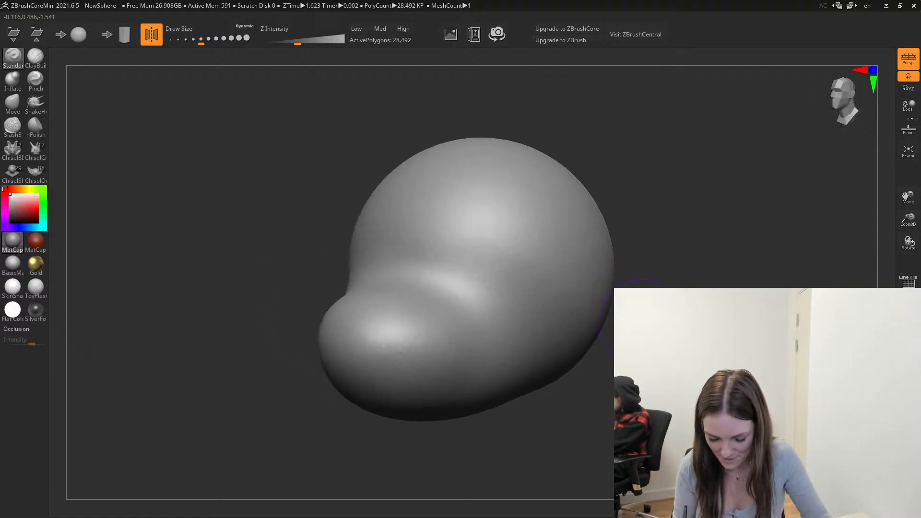
key("shift")
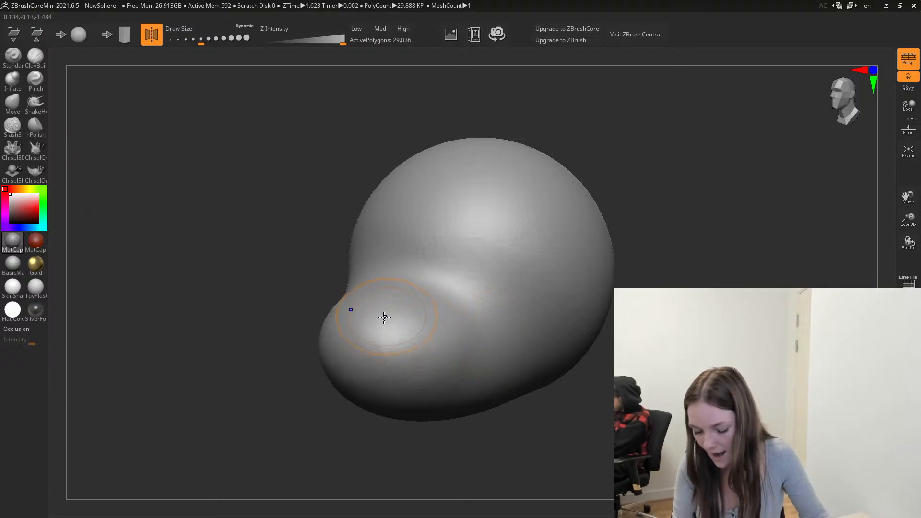
mouse_move(676, 275)
left_mouse_down()
mouse_move(676, 230)
mouse_move(662, 285)
mouse_move(621, 284)
mouse_move(654, 308)
left_mouse_up()
key("shift")
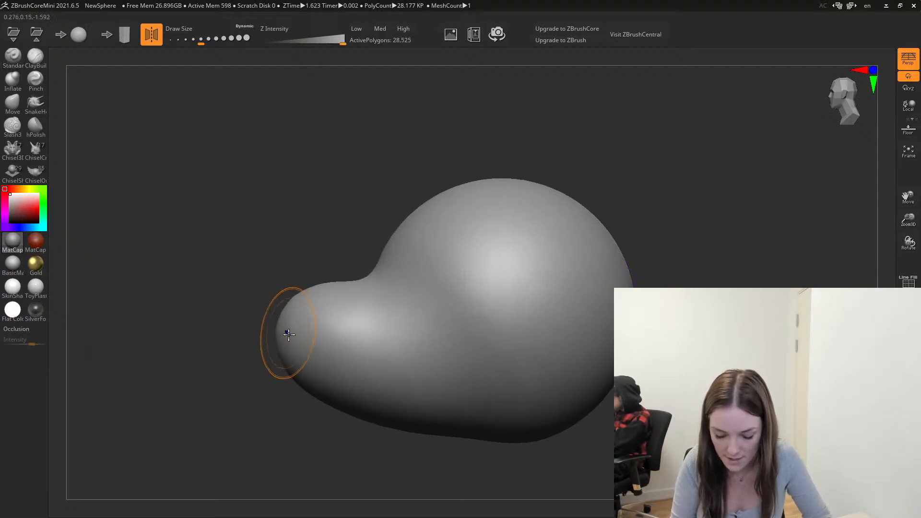
left_click_drag(264, 342, 292, 343, "shift")
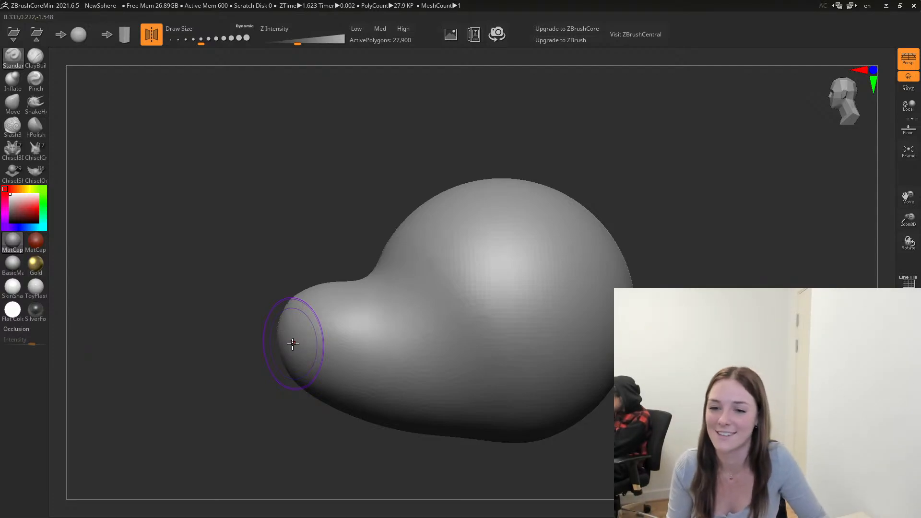
Switch to the ClayBuildup brush, try a stroke across the side of the head behind the snout, and undo it.
left_click_drag(662, 271, 674, 255)
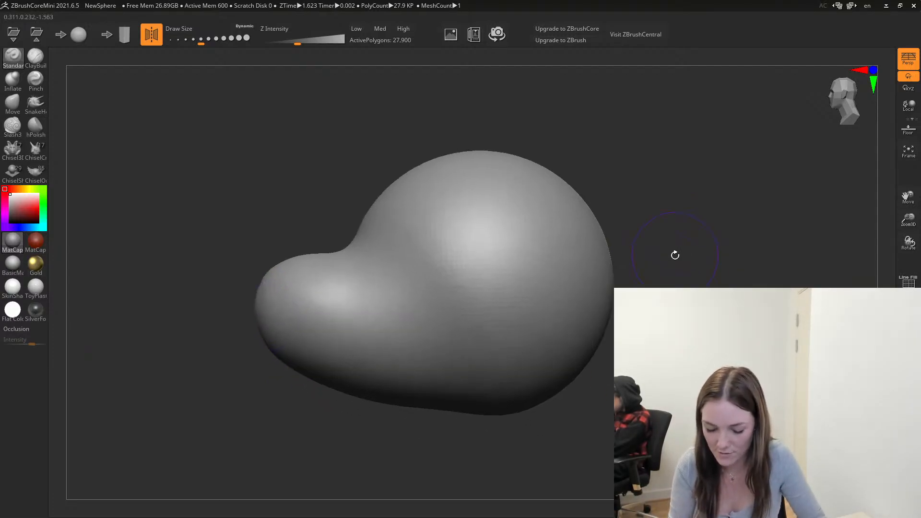
left_click_drag(205, 341, 220, 361)
mouse_move(660, 286)
left_mouse_down("alt")
mouse_move(664, 306)
mouse_move(675, 287)
left_mouse_up("alt")
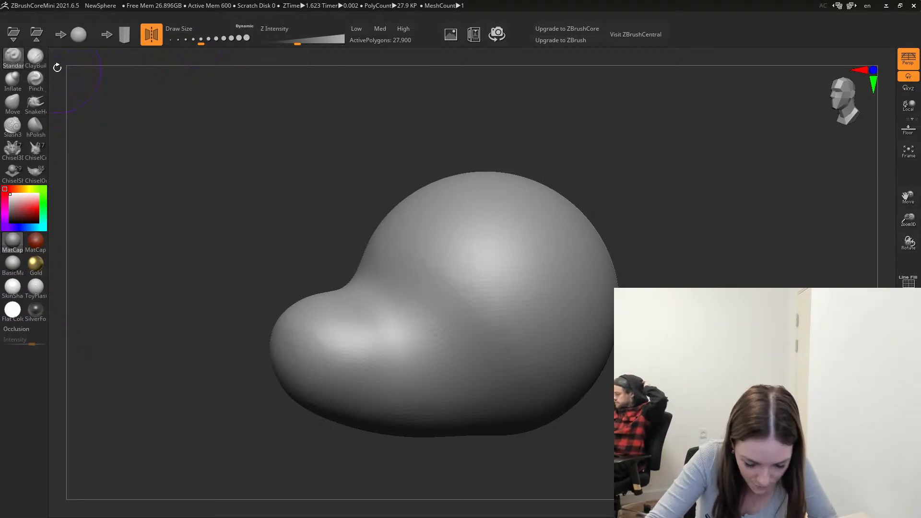
left_click(34, 56)
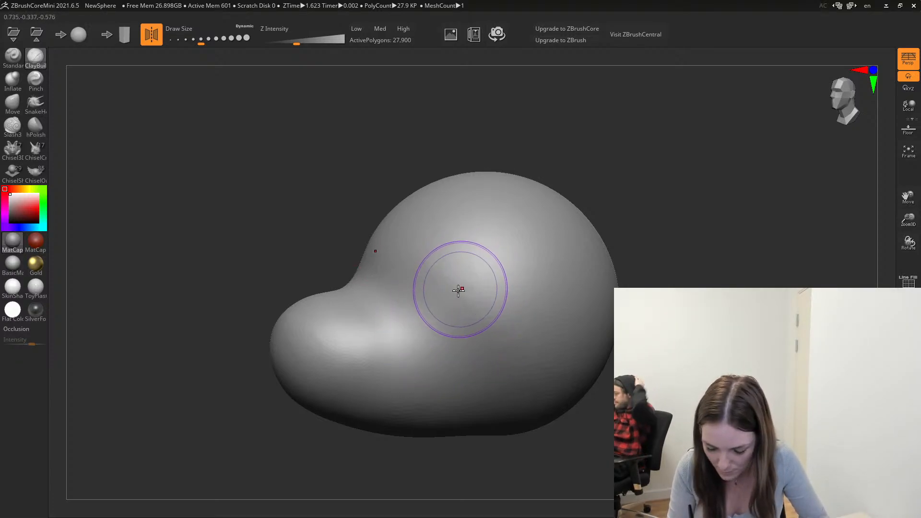
mouse_move(446, 300)
left_mouse_down()
mouse_move(499, 288)
mouse_move(475, 292)
mouse_move(520, 296)
left_mouse_up()
key("ctrl+z")
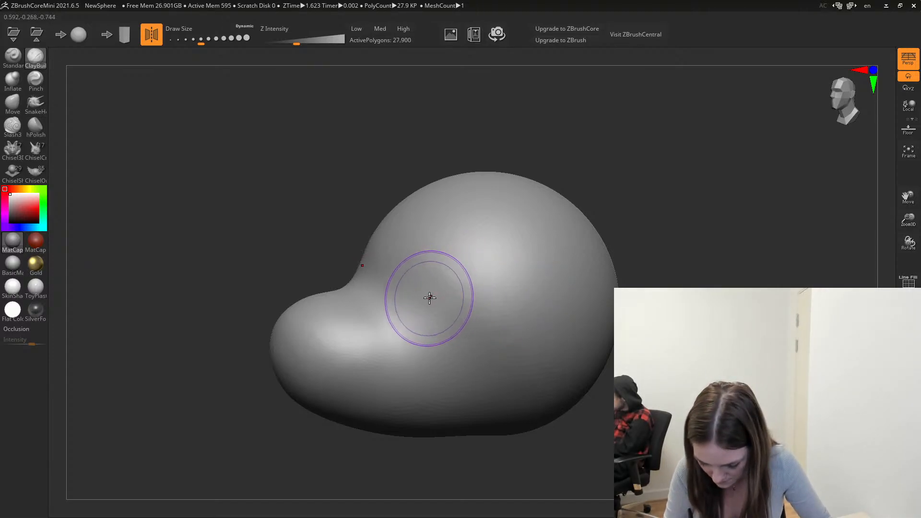
Try slanted ClayBuildup brow ridges on both sides of the head above the snout, and undo them.
mouse_move(428, 294)
left_mouse_down()
mouse_move(472, 272)
mouse_move(529, 263)
left_mouse_up()
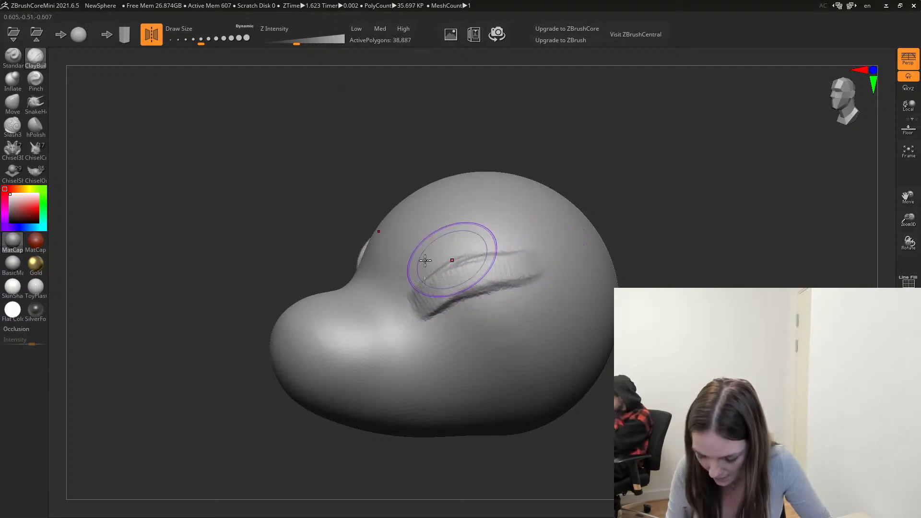
mouse_move(298, 251)
left_mouse_down("alt")
mouse_move(323, 246)
mouse_move(278, 278)
mouse_move(321, 279)
mouse_move(323, 362)
mouse_move(327, 350)
mouse_move(662, 257)
left_mouse_up("alt")
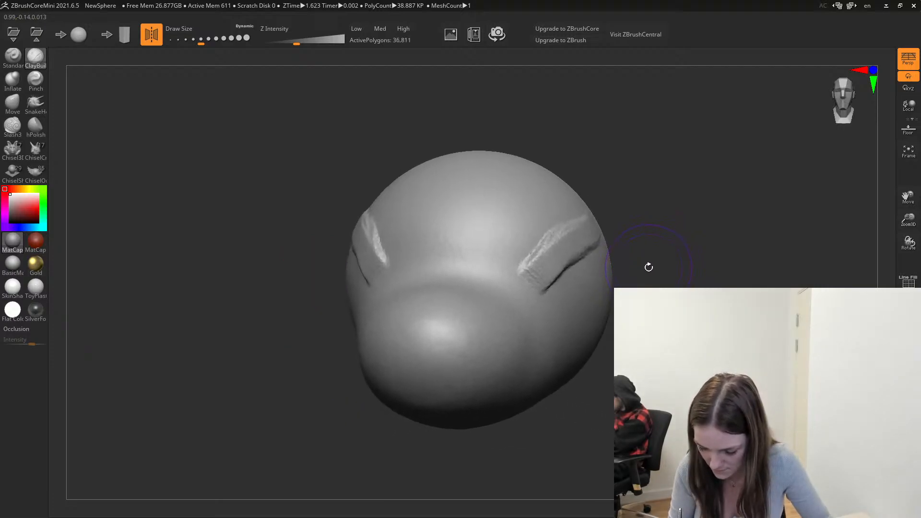
key("ctrl+z")
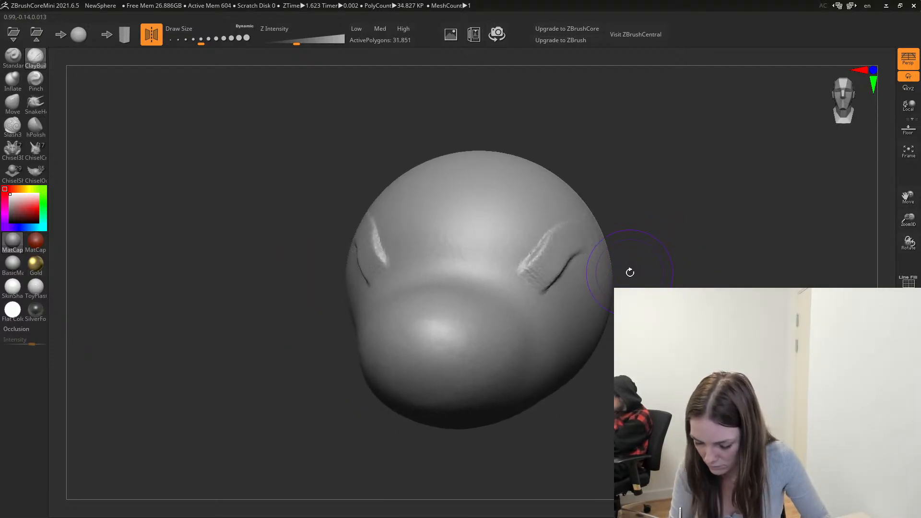
key("ctrl+z")
key("ctrl+z")
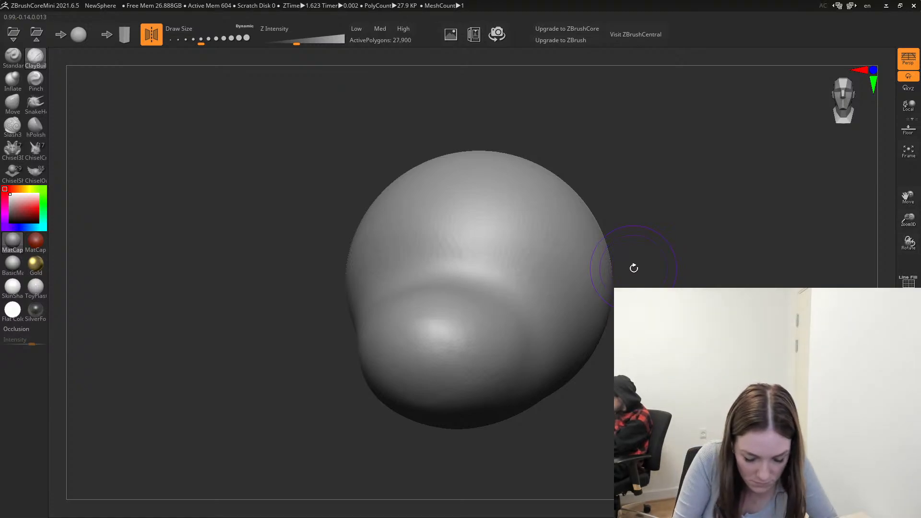
Build up thick arched brow ridges on both sides of the head with the ClayBuildup brush.
mouse_move(633, 268)
left_mouse_down()
mouse_move(664, 271)
mouse_move(643, 274)
left_mouse_up()
mouse_move(415, 251)
left_mouse_down()
mouse_move(418, 266)
mouse_move(434, 253)
mouse_move(401, 285)
mouse_move(470, 245)
mouse_move(528, 246)
mouse_move(569, 231)
left_mouse_up()
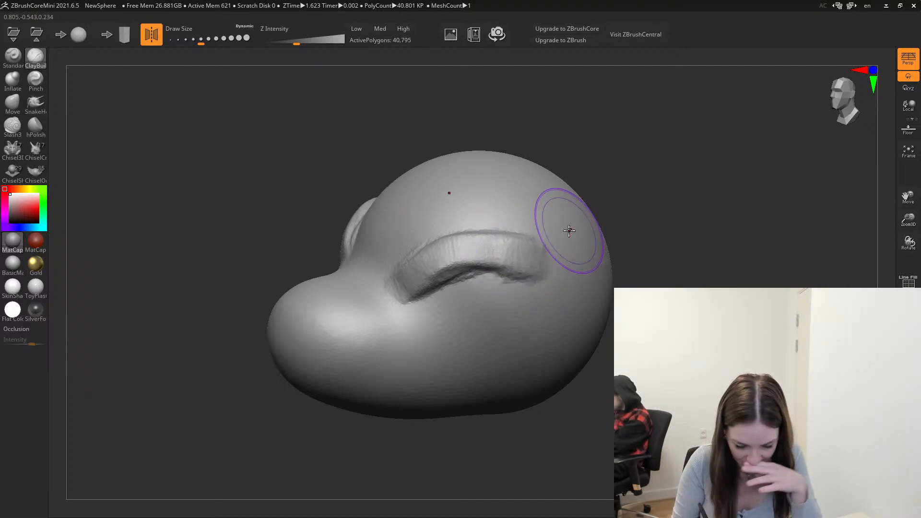
Raise a rounded bump on each side of the upper back of the head with the Standard brush.
left_click(13, 58)
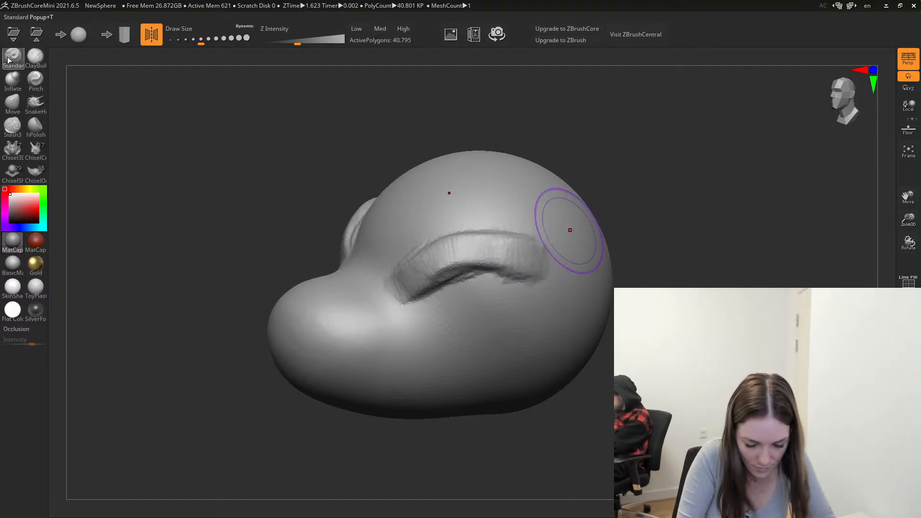
mouse_move(633, 205)
left_mouse_down()
mouse_move(652, 204)
mouse_move(626, 261)
mouse_move(612, 258)
left_mouse_up()
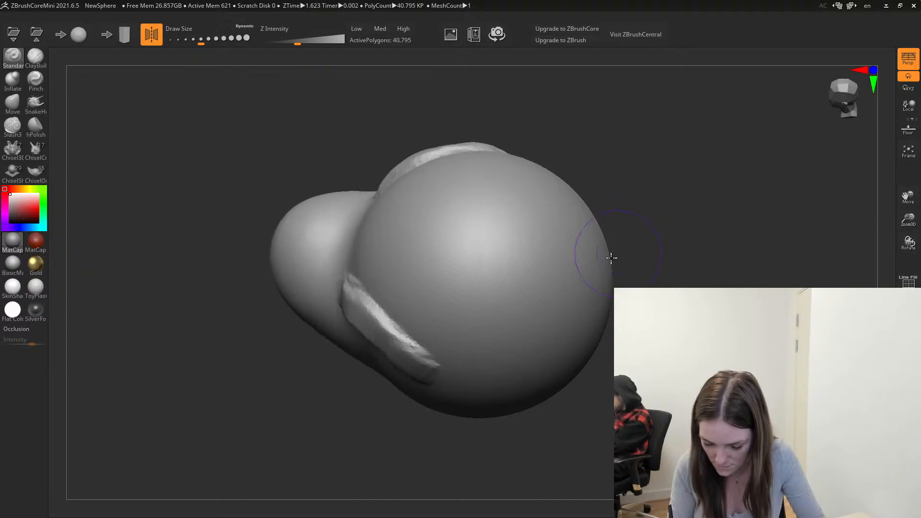
mouse_move(493, 389)
left_mouse_down()
mouse_move(541, 345)
mouse_move(497, 403)
mouse_move(522, 354)
mouse_move(513, 370)
left_mouse_up()
mouse_move(534, 327)
left_mouse_down()
mouse_move(499, 386)
mouse_move(483, 354)
left_mouse_up()
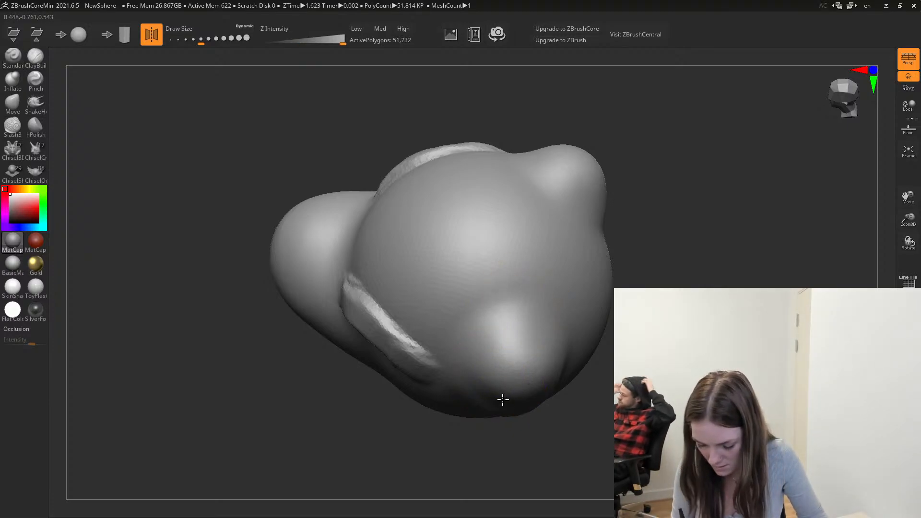
left_click_drag(563, 339, 560, 353)
Smooth and round the two bumps on the back of the head from several angles.
mouse_move(638, 379)
left_mouse_down()
mouse_move(620, 360)
mouse_move(609, 274)
left_mouse_up()
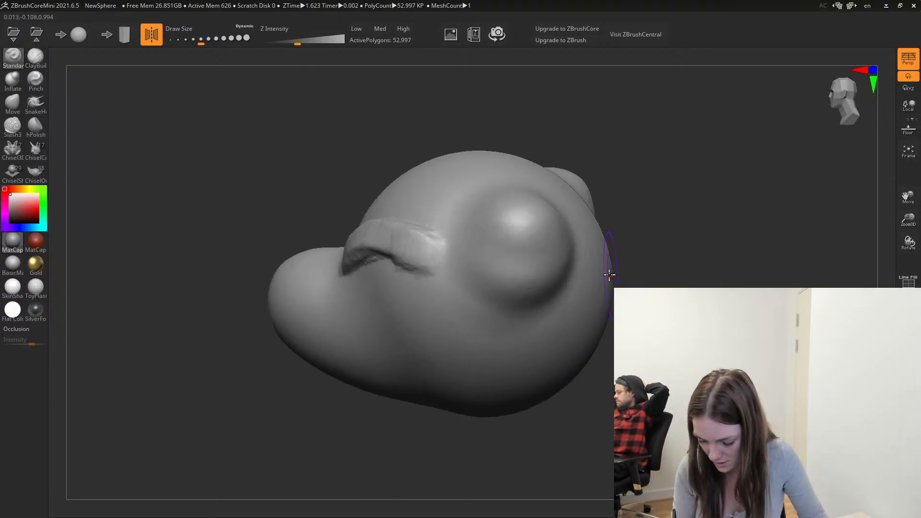
mouse_move(489, 245)
left_mouse_down("shift")
mouse_move(503, 255)
mouse_move(530, 245)
mouse_move(529, 273)
left_mouse_up("shift")
mouse_move(629, 249)
left_mouse_down()
mouse_move(695, 240)
mouse_move(613, 270)
mouse_move(603, 253)
mouse_move(619, 291)
left_mouse_up()
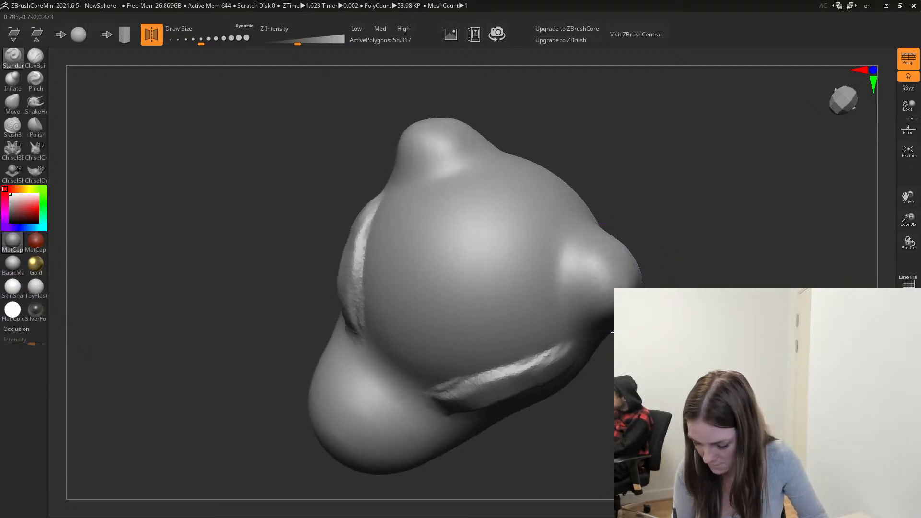
mouse_move(677, 379)
left_mouse_down()
mouse_move(640, 307)
mouse_move(629, 304)
left_mouse_up()
left_click_drag(581, 310, 577, 285, "shift")
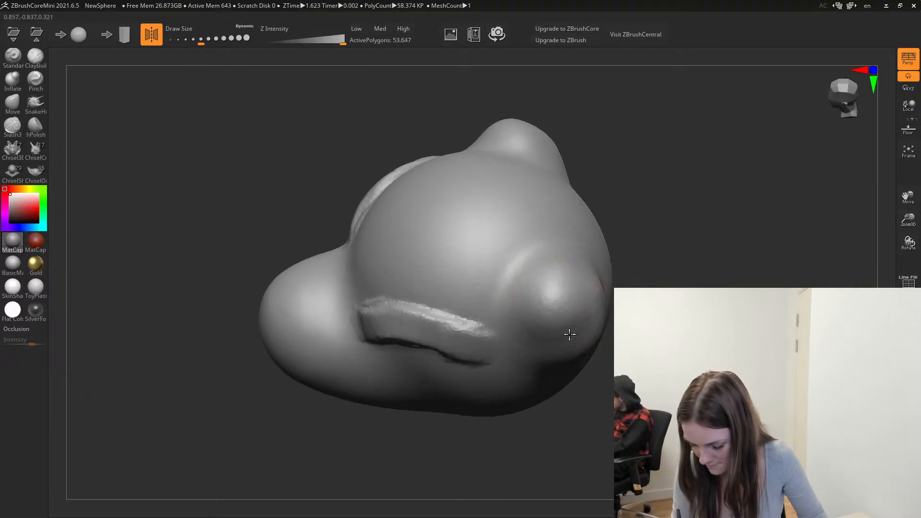
mouse_move(569, 334)
left_mouse_down("shift")
mouse_move(582, 287)
mouse_move(582, 304)
mouse_move(563, 303)
left_mouse_up("shift")
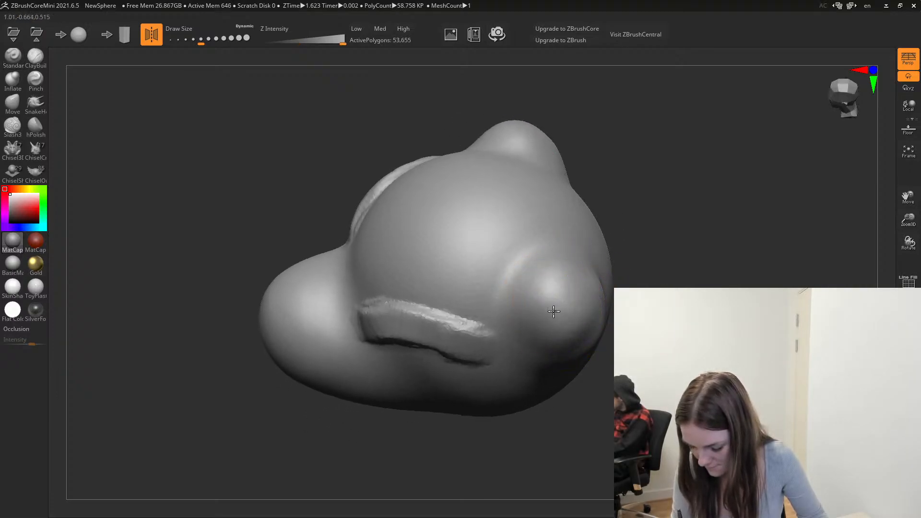
left_click_drag(748, 384, 638, 336)
left_click_drag(477, 209, 454, 243)
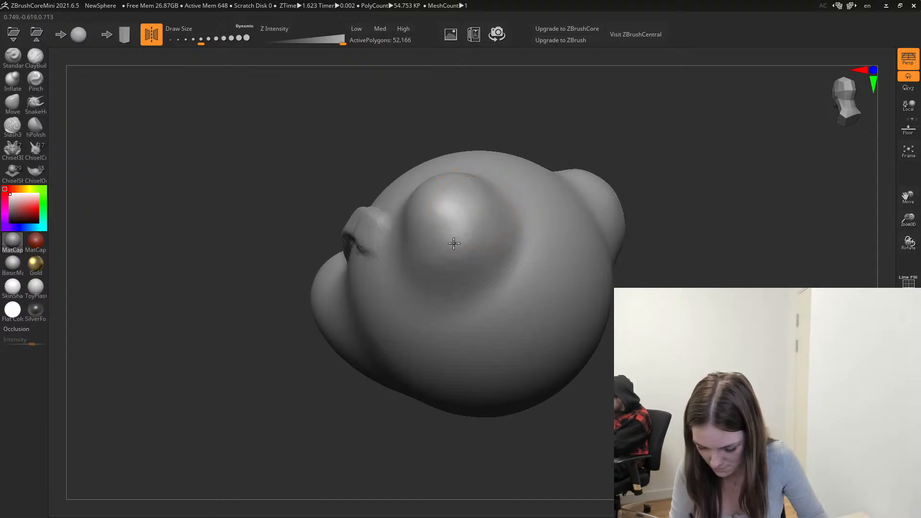
Pull both head bumps out into long upward-curving horns with the SnakeHook brush at Draw Size about 257.
left_click_drag(463, 209, 652, 274)
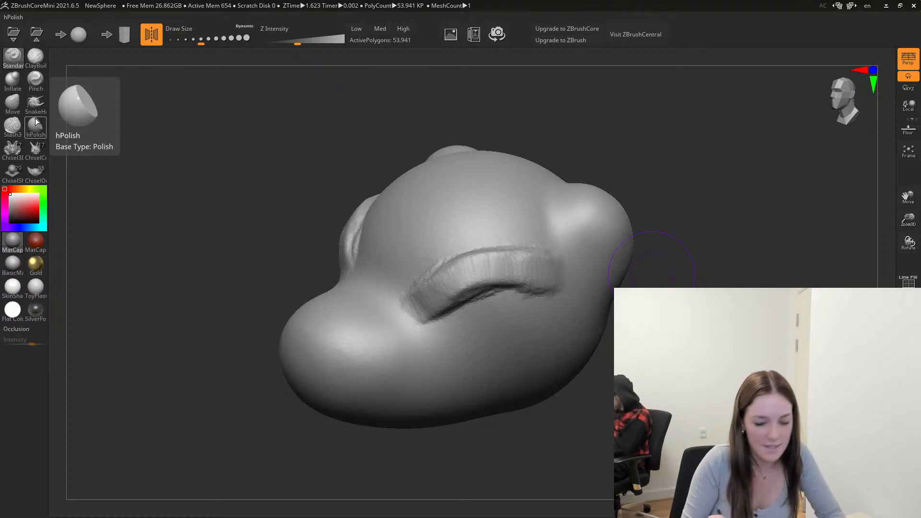
left_click(41, 102)
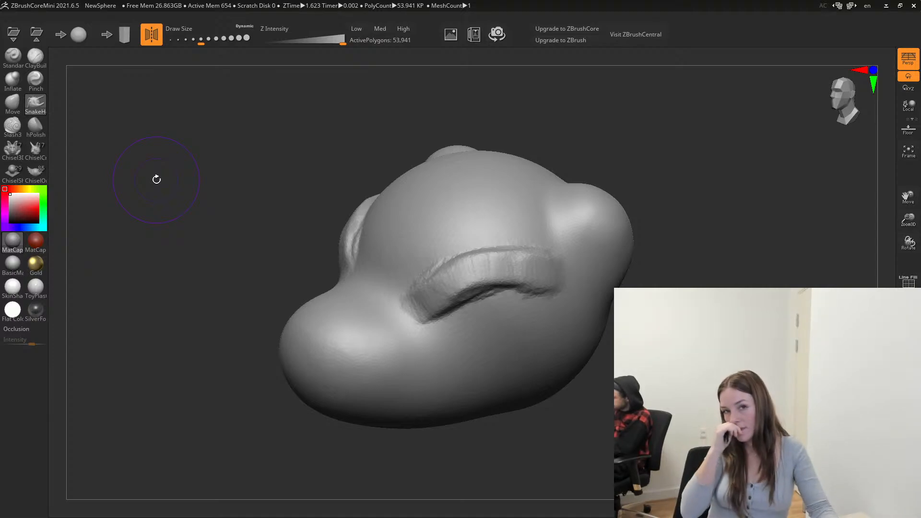
mouse_move(686, 288)
left_mouse_down()
mouse_move(657, 261)
mouse_move(613, 253)
left_mouse_up()
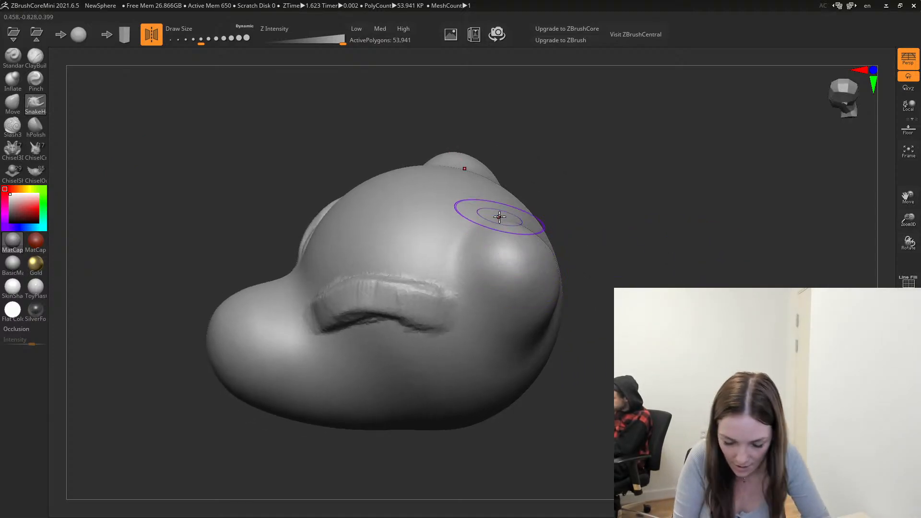
left_click_drag(200, 29, 206, 30)
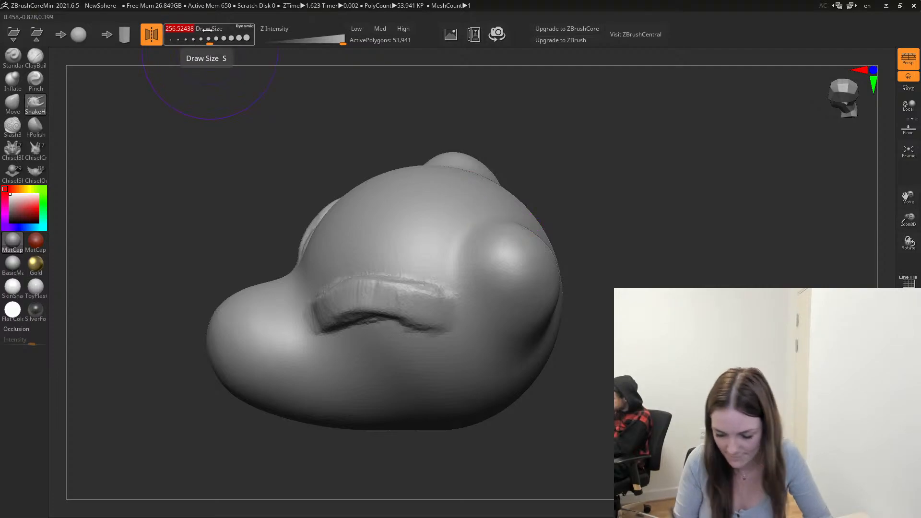
mouse_move(531, 264)
left_mouse_down()
mouse_move(650, 219)
mouse_move(674, 115)
left_mouse_up()
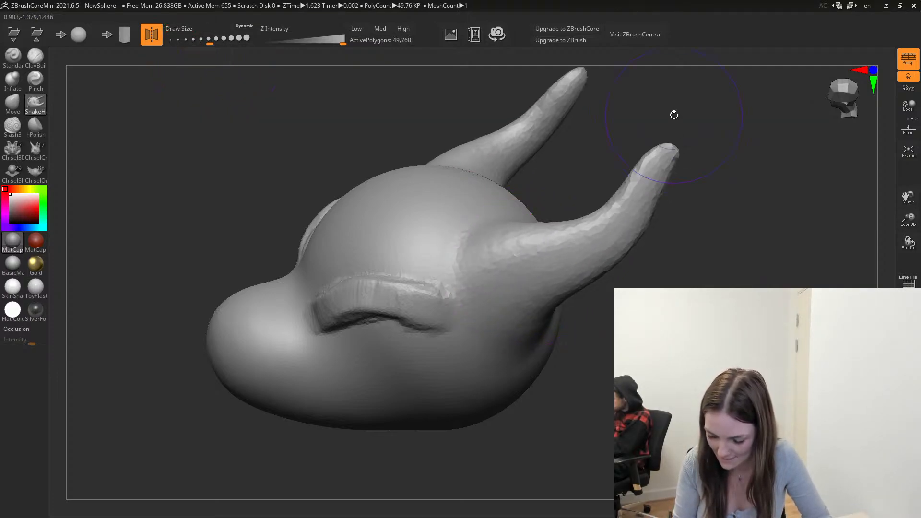
Undo the last long horn pull on the head.
mouse_move(272, 196)
left_mouse_down()
mouse_move(208, 230)
mouse_move(202, 253)
mouse_move(208, 233)
mouse_move(627, 270)
mouse_move(612, 309)
left_mouse_up()
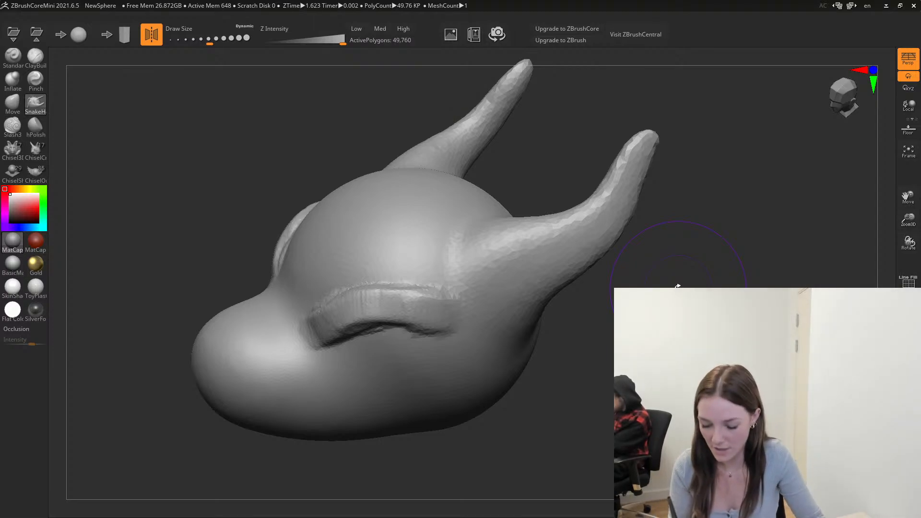
key("ctrl+z")
mouse_move(642, 275)
left_mouse_down()
mouse_move(557, 324)
mouse_move(578, 382)
mouse_move(543, 365)
left_mouse_up()
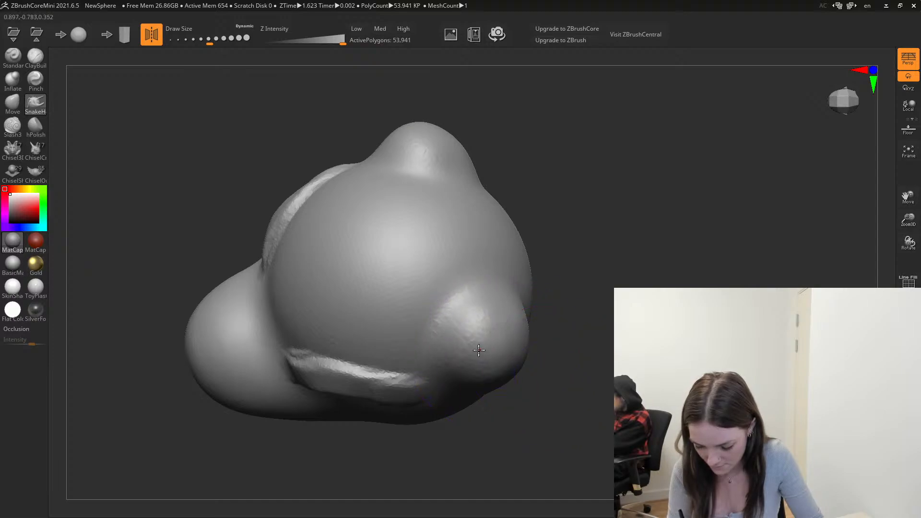
mouse_move(477, 349)
left_mouse_down()
mouse_move(596, 329)
mouse_move(666, 272)
left_mouse_up()
mouse_move(573, 414)
left_mouse_down()
mouse_move(551, 401)
mouse_move(561, 405)
mouse_move(561, 374)
mouse_move(510, 336)
mouse_move(518, 340)
left_mouse_up()
key("ctrl+z")
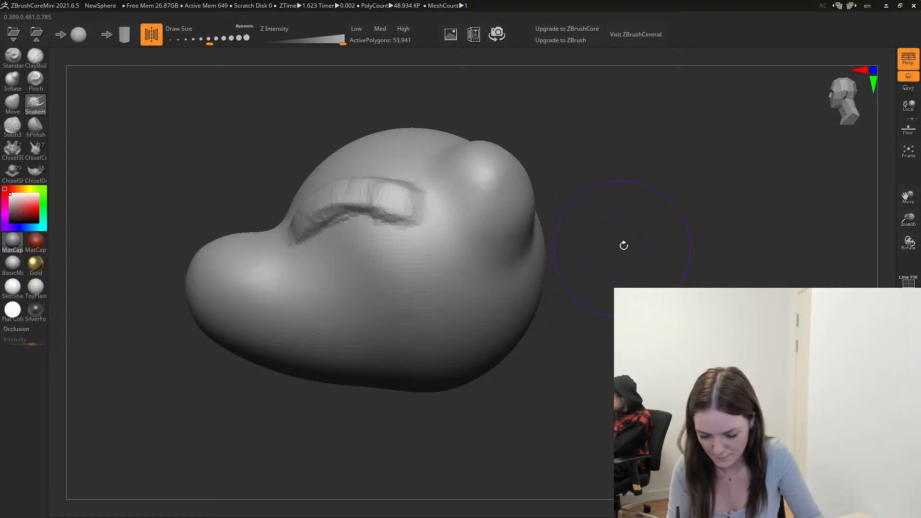
left_click_drag(623, 245, 614, 306, "alt")
mouse_move(469, 228)
left_mouse_down()
mouse_move(536, 210)
mouse_move(585, 148)
mouse_move(647, 144)
mouse_move(647, 135)
left_mouse_up()
key("ctrl+z")
mouse_move(469, 243)
left_mouse_down()
mouse_move(575, 160)
mouse_move(676, 109)
left_mouse_up()
key("ctrl+z")
Pull a pair of long mirrored horns up and backward from the bumps on the head with the SnakeHook brush.
mouse_move(471, 231)
left_mouse_down()
mouse_move(616, 165)
mouse_move(678, 87)
left_mouse_up()
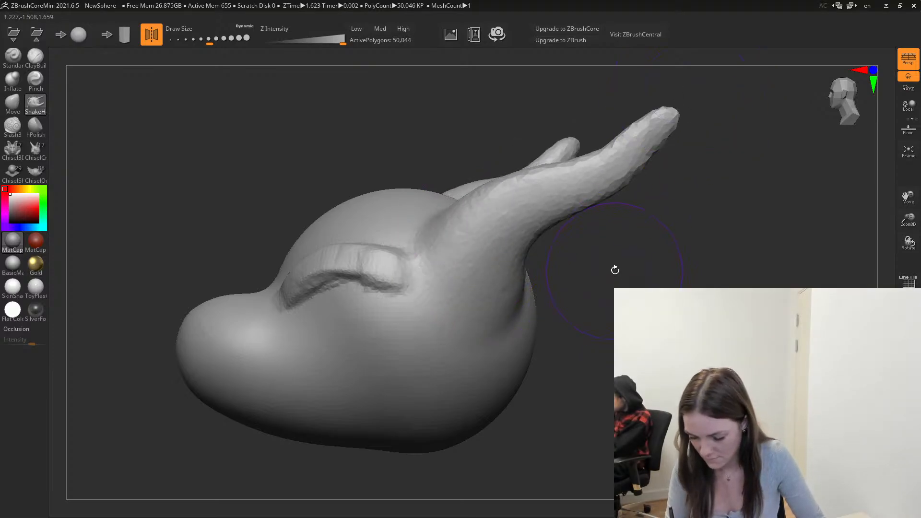
left_click_drag(615, 270, 657, 283)
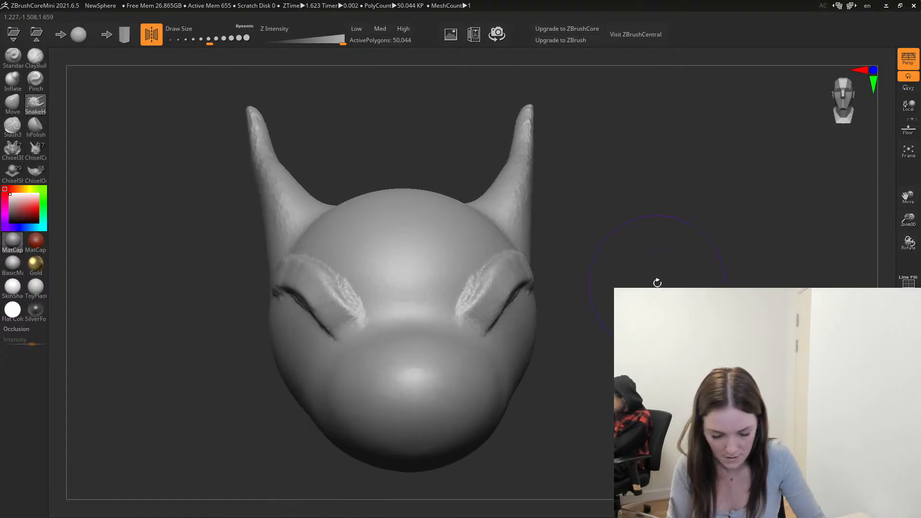
Using the Move brush with a larger draw size and Z Intensity 57, bend the horns' middles outward and their upper parts inward.
left_click(14, 101)
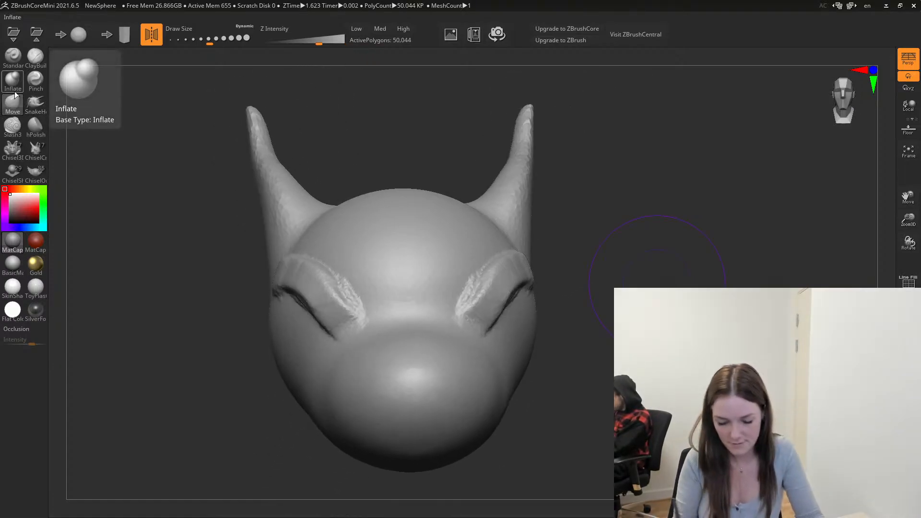
left_click_drag(208, 41, 221, 41)
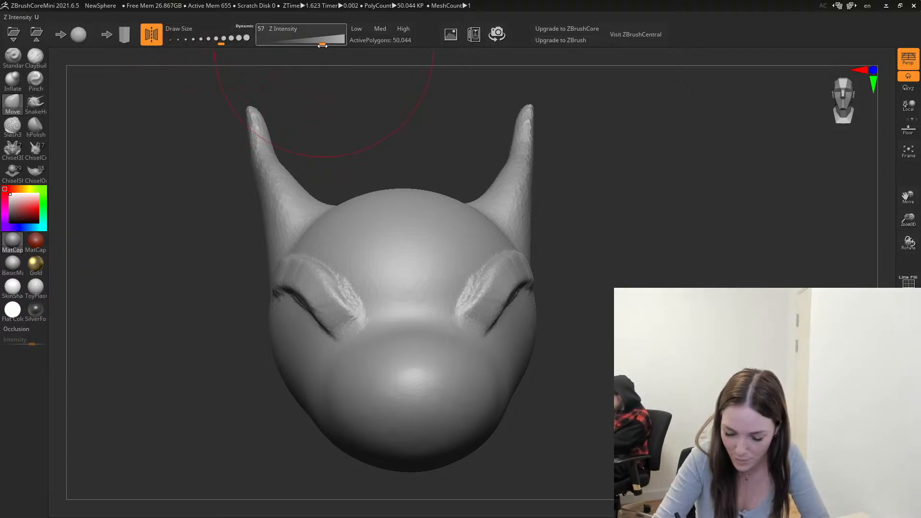
left_click_drag(611, 183, 637, 178)
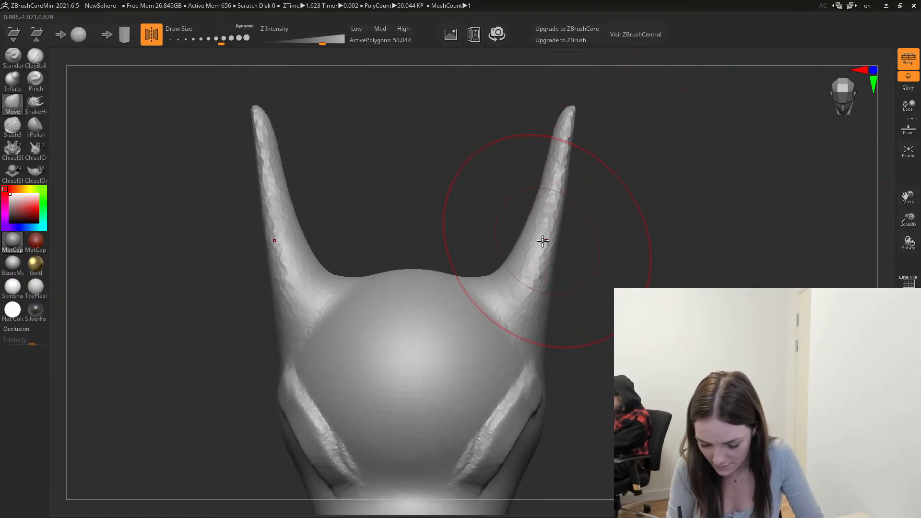
mouse_move(534, 236)
left_mouse_down()
mouse_move(561, 238)
mouse_move(564, 221)
left_mouse_up()
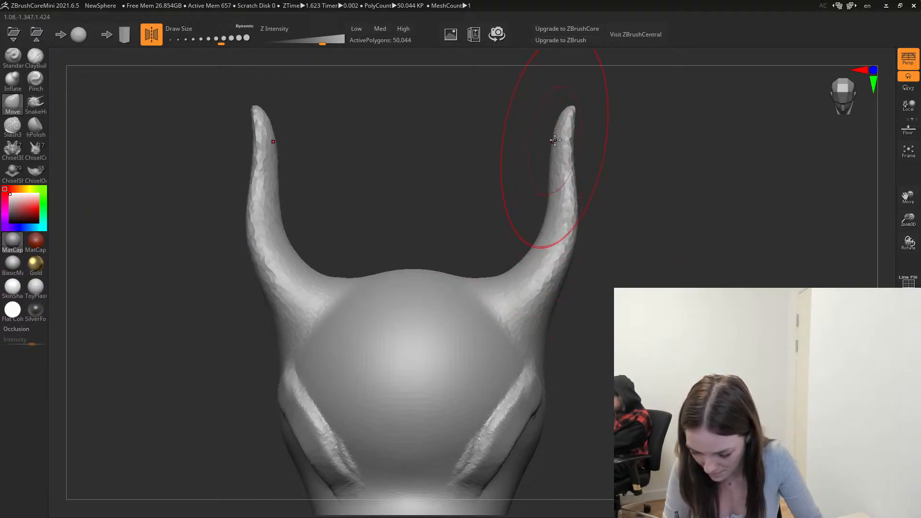
left_click_drag(565, 138, 547, 133)
Push the middle of the horns backward and nudge their tips forward in profile to curve them upward.
mouse_move(657, 211)
left_mouse_down()
mouse_move(662, 242)
mouse_move(786, 128)
mouse_move(703, 251)
left_mouse_up()
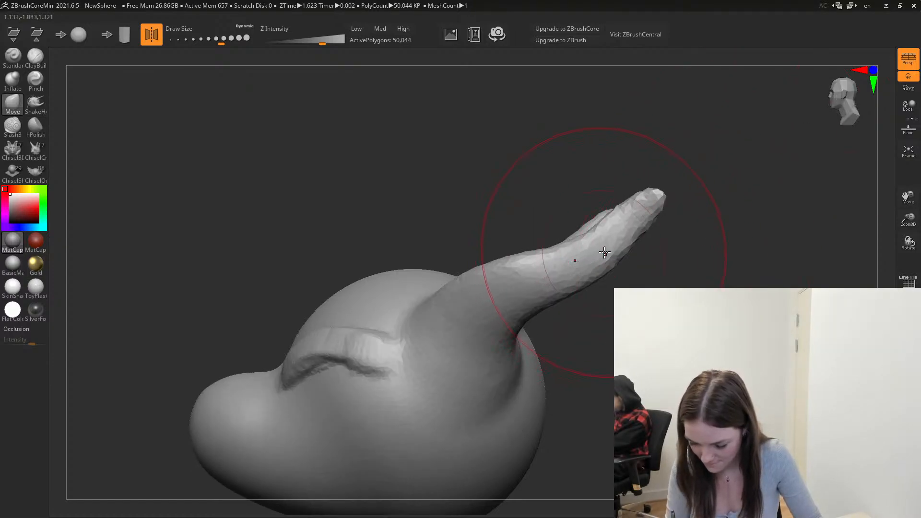
left_click_drag(605, 253, 640, 239)
left_click_drag(650, 192, 638, 189)
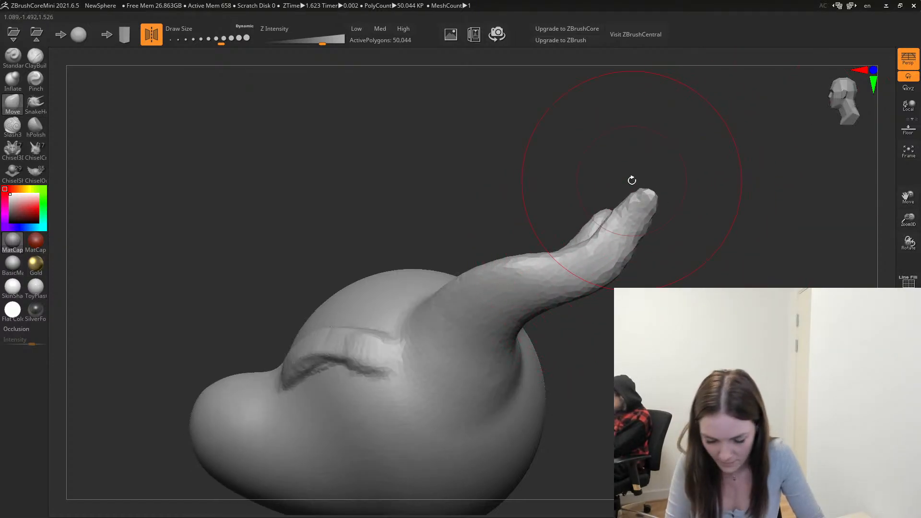
Reduce the draw size to about 172 and reshape the upper horns into slimmer, upturned tips.
left_click_drag(206, 44, 201, 43)
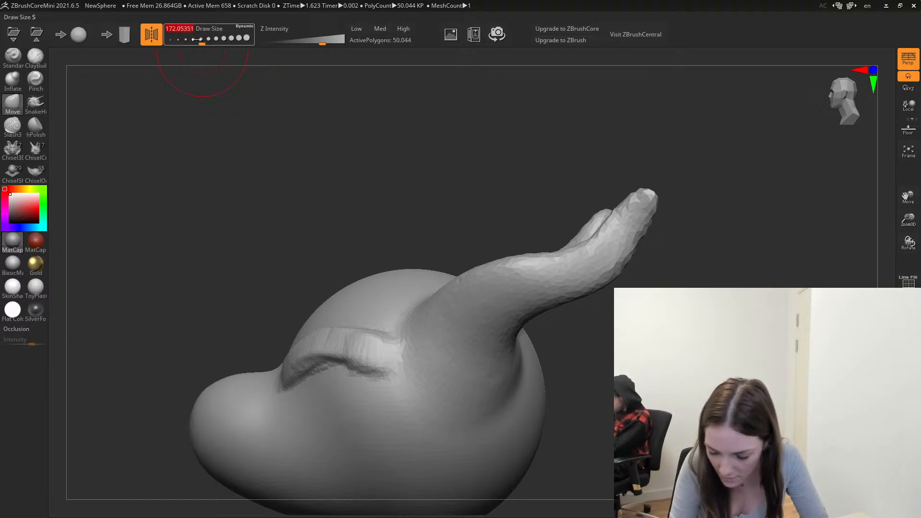
left_click_drag(623, 250, 620, 245)
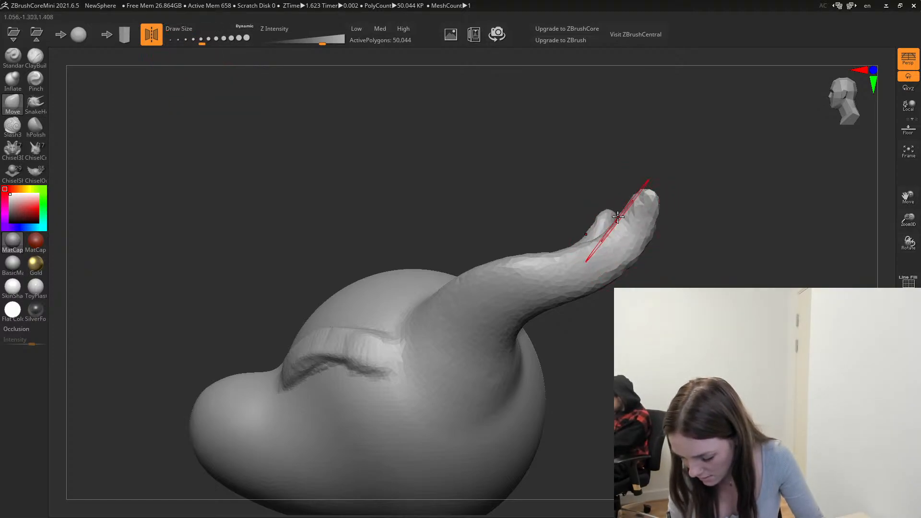
mouse_move(646, 194)
left_mouse_down()
mouse_move(657, 202)
mouse_move(640, 238)
mouse_move(650, 214)
left_mouse_up()
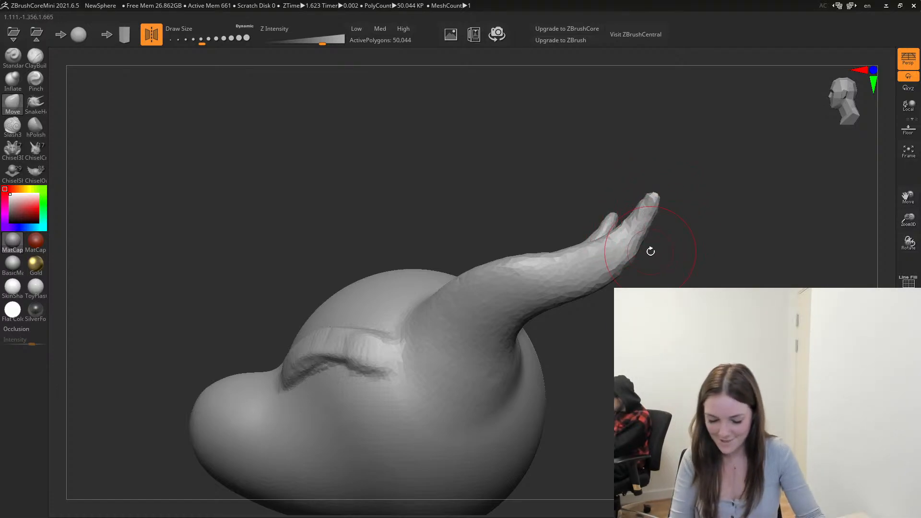
Set the draw size to 112, smooth the horn bases at the back of the head, and undo the dents made there.
left_click_drag(651, 251, 606, 274)
left_click(193, 39)
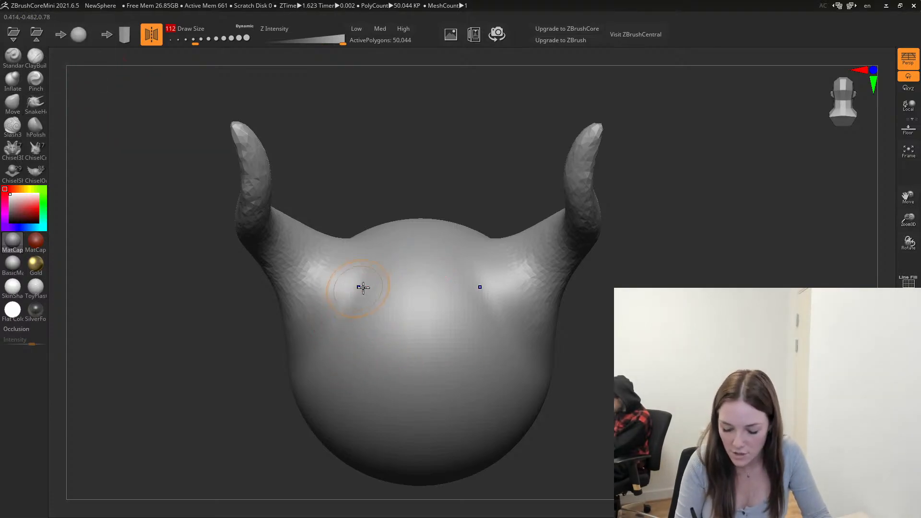
mouse_move(361, 288)
left_mouse_down("shift")
mouse_move(325, 283)
mouse_move(344, 308)
left_mouse_up("shift")
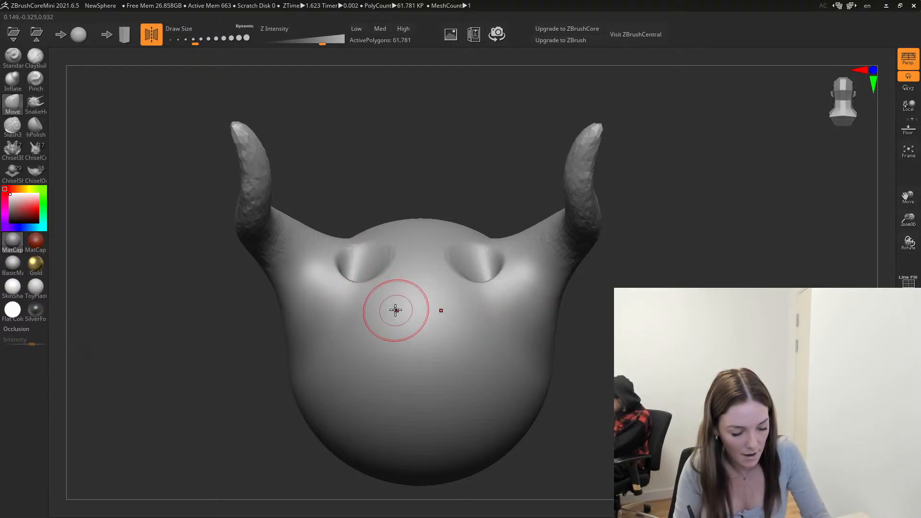
key("ctrl+z")
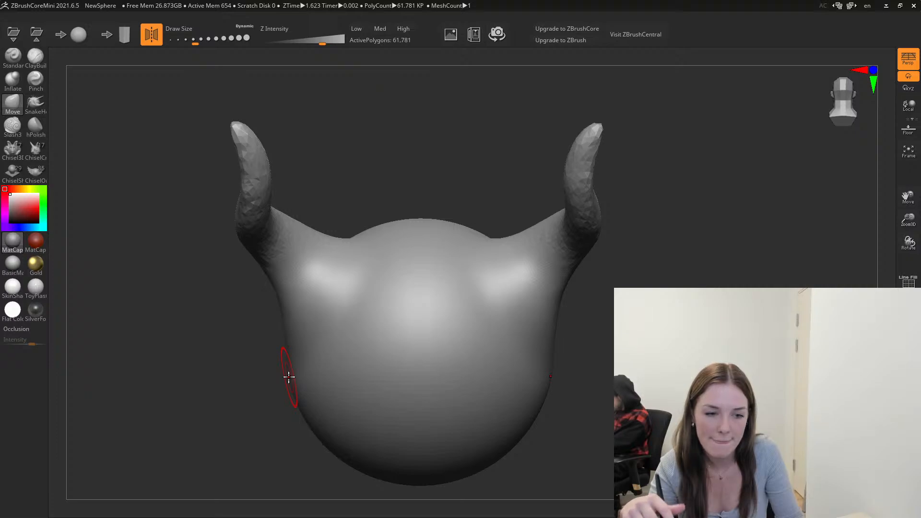
Smooth the rough surface of the mirrored brow ridges above the eyes.
left_click_drag(222, 356, 193, 313, "alt")
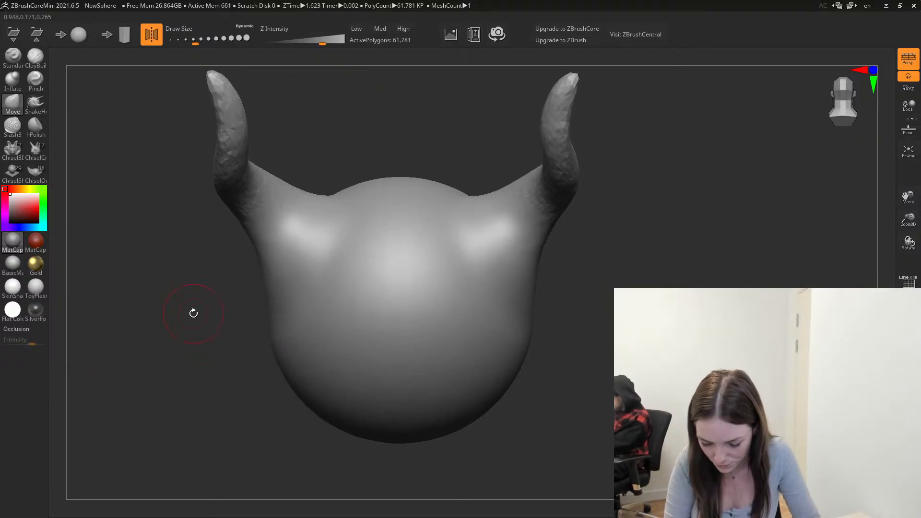
mouse_move(166, 347)
left_mouse_down()
mouse_move(271, 387)
mouse_move(264, 363)
mouse_move(240, 356)
mouse_move(259, 333)
left_mouse_up()
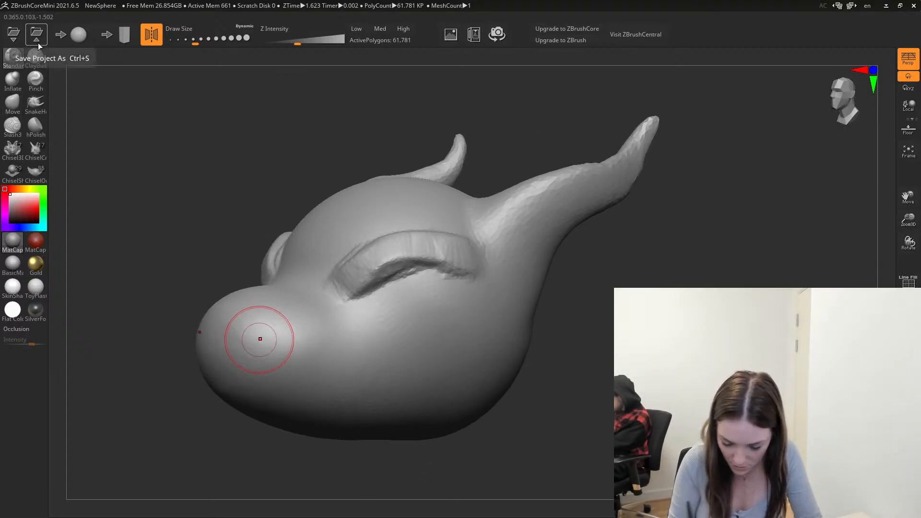
mouse_move(419, 249)
left_mouse_down("shift")
mouse_move(456, 261)
mouse_move(404, 249)
mouse_move(367, 274)
mouse_move(442, 247)
mouse_move(490, 269)
mouse_move(381, 261)
mouse_move(339, 300)
mouse_move(366, 245)
left_mouse_up("shift")
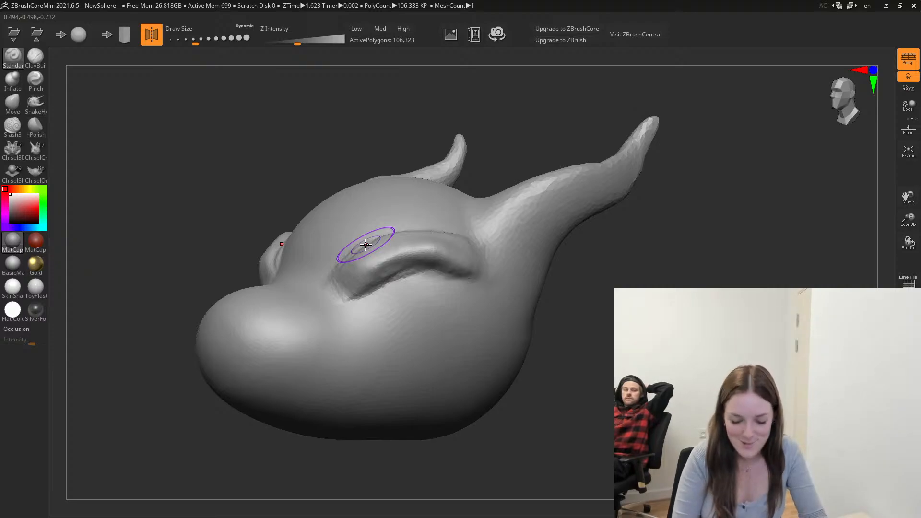
mouse_move(233, 234)
left_mouse_down("alt")
mouse_move(212, 200)
mouse_move(174, 220)
mouse_move(200, 255)
left_mouse_up("alt")
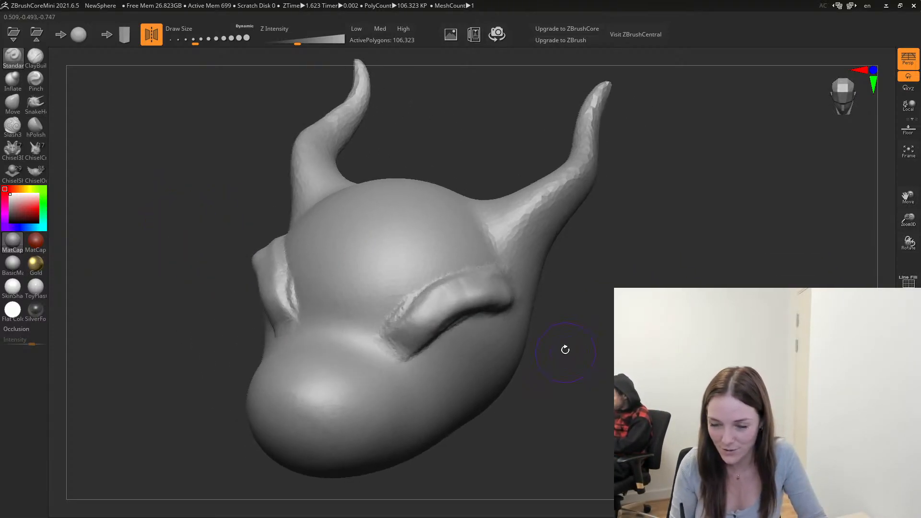
mouse_move(565, 350)
left_mouse_down()
mouse_move(569, 329)
mouse_move(586, 323)
mouse_move(559, 327)
mouse_move(561, 309)
left_mouse_up()
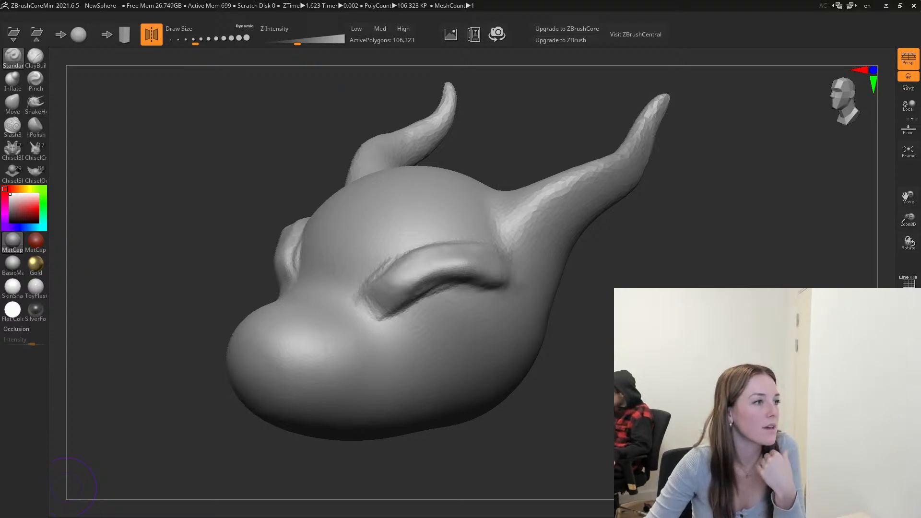
Switch to the browser and play the Lofi Girl LEGO building video in theater mode in a widened window.
left_click_drag(0, 14, 92, 16)
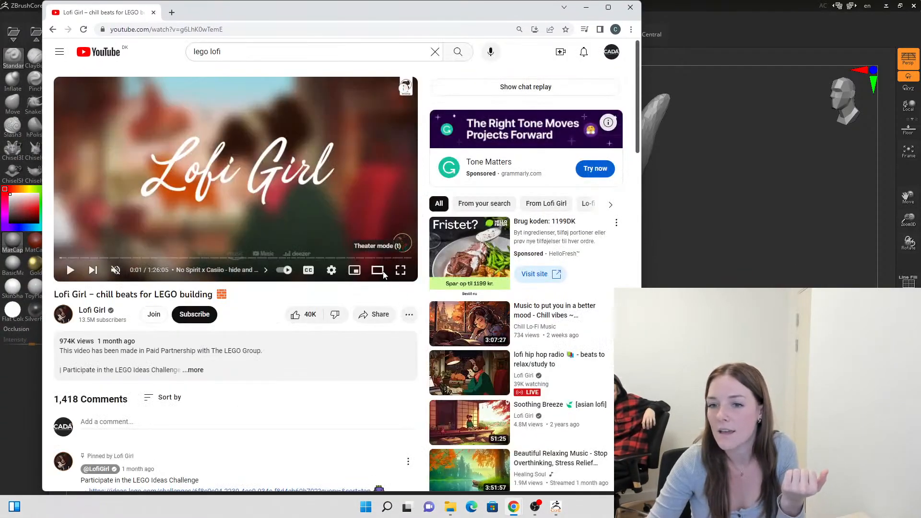
left_click(377, 270)
left_click_drag(644, 251, 758, 244)
left_click(429, 295)
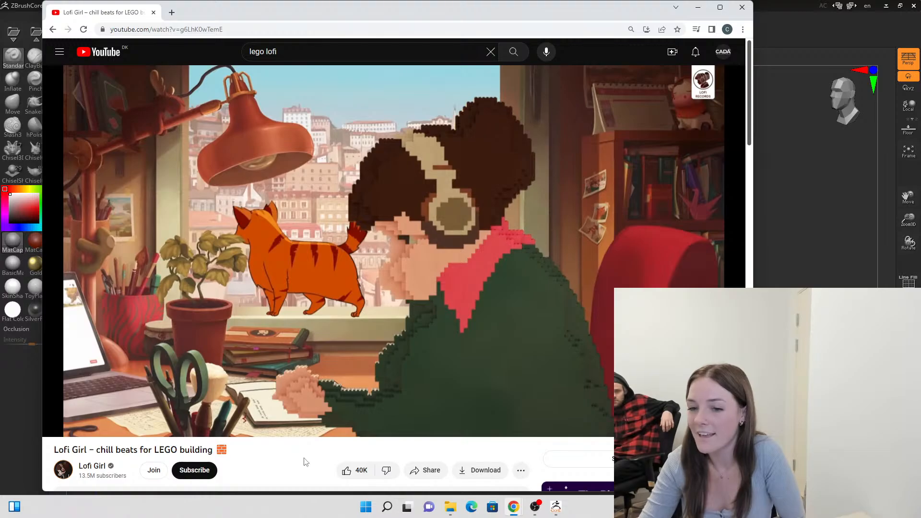
Look over the video page, pause the playback, and rewind the video to 0:03.
scroll(303, 462, "down", 2)
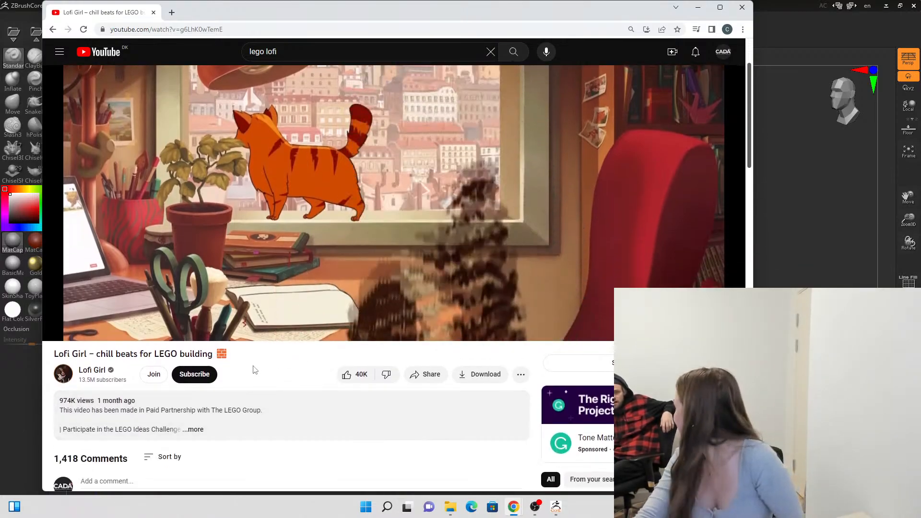
scroll(316, 379, "up", 2)
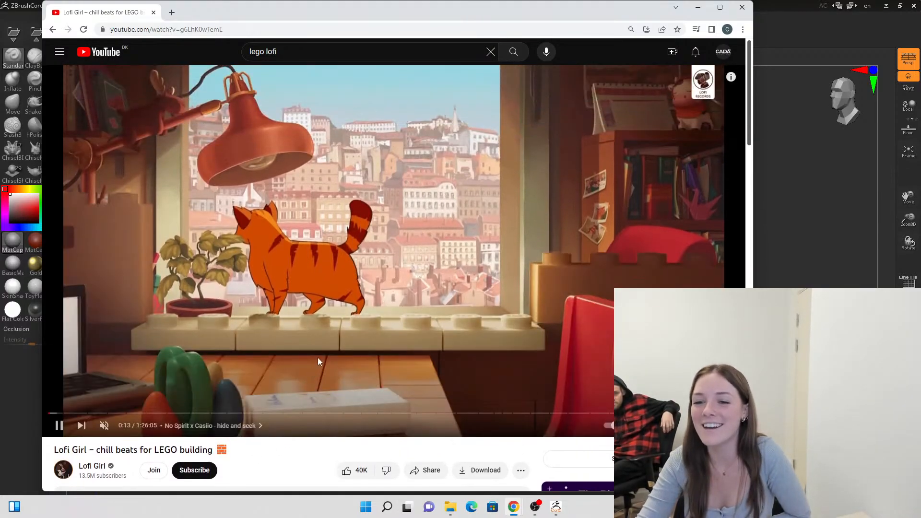
left_click(391, 219)
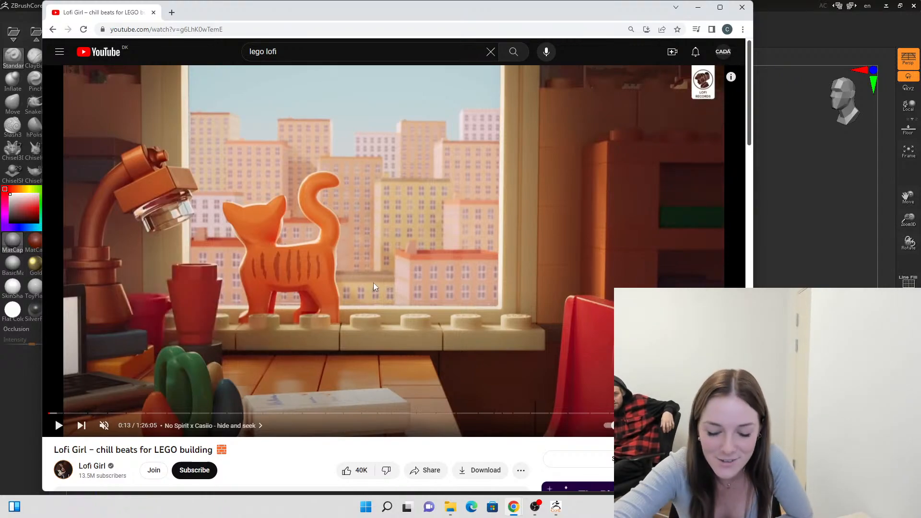
key("Left")
key("Left")
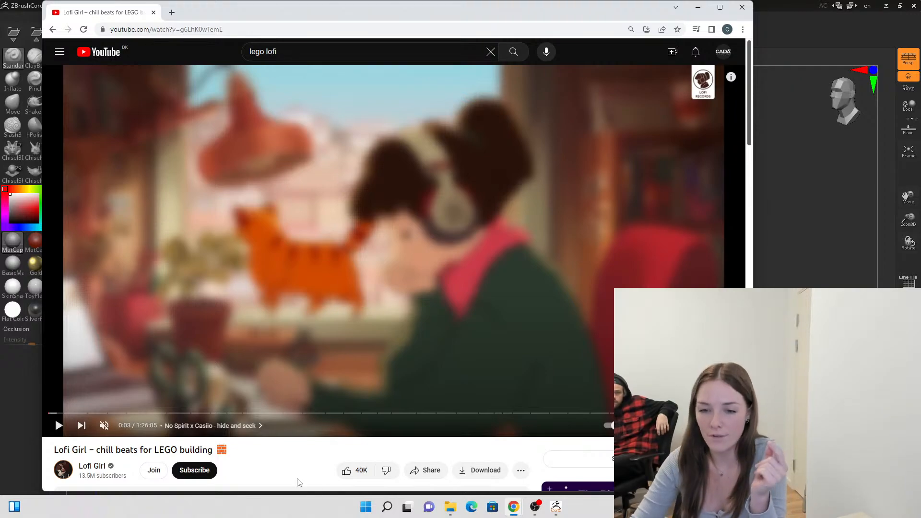
scroll(298, 479, "down", 3)
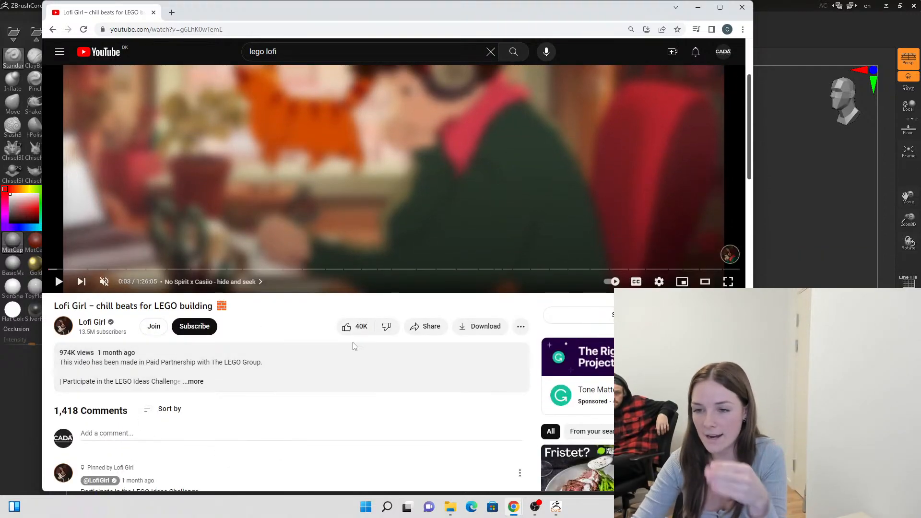
scroll(339, 337, "up", 3)
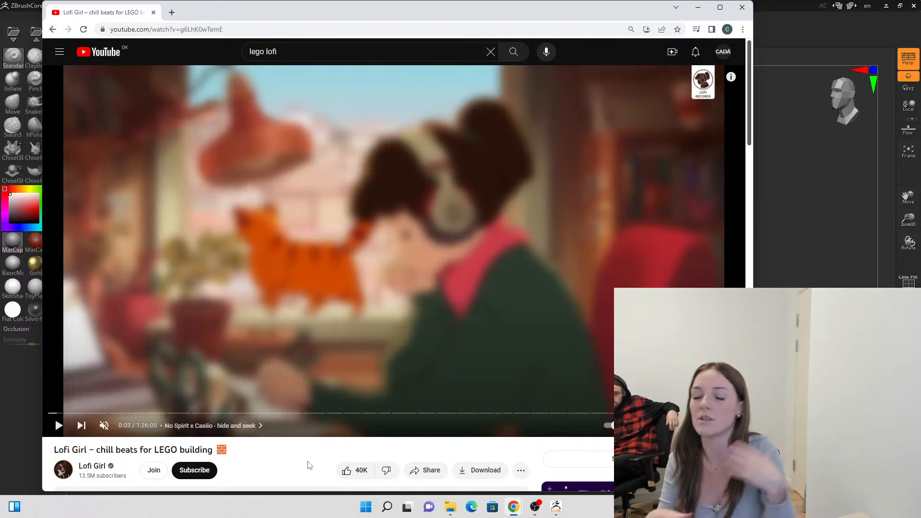
Watch the video's LEGO intro again, pause it, and move the browser away to return to ZBrushCoreMini.
left_click(438, 224)
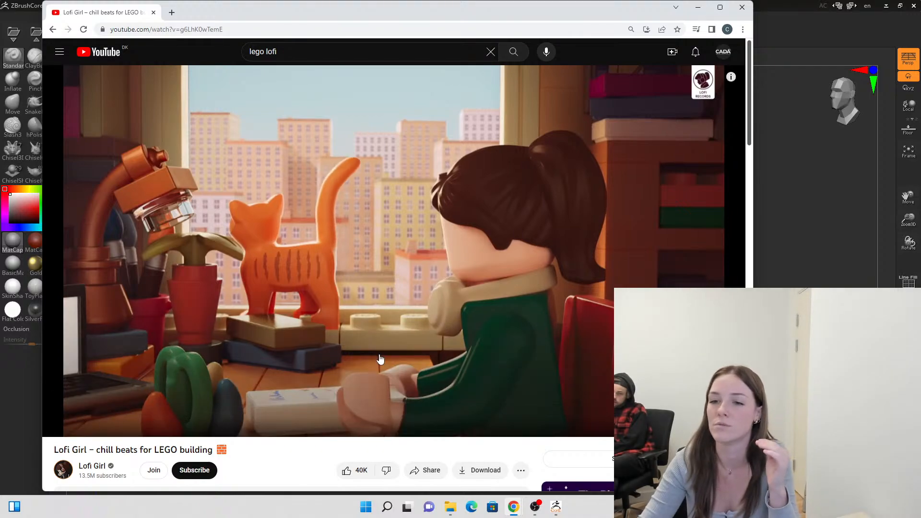
left_click(692, 180)
left_click_drag(617, 8, 0, 109)
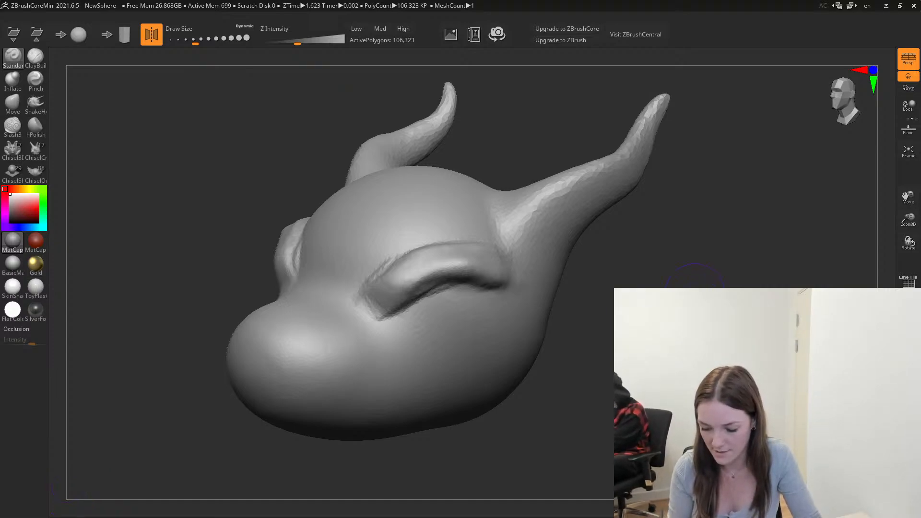
Select the Pinch brush and try a pinch stroke at the horn base on the back of the head, undoing it.
mouse_move(695, 292)
left_mouse_down()
mouse_move(659, 331)
mouse_move(676, 305)
mouse_move(758, 379)
mouse_move(678, 280)
mouse_move(697, 212)
mouse_move(686, 247)
mouse_move(613, 272)
mouse_move(637, 263)
mouse_move(649, 244)
mouse_move(676, 262)
mouse_move(597, 264)
mouse_move(616, 316)
left_mouse_up()
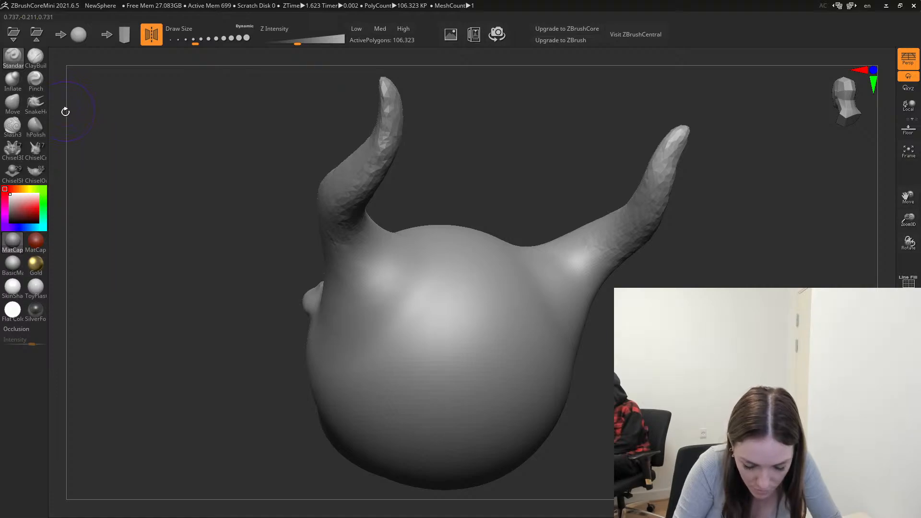
left_click(37, 80)
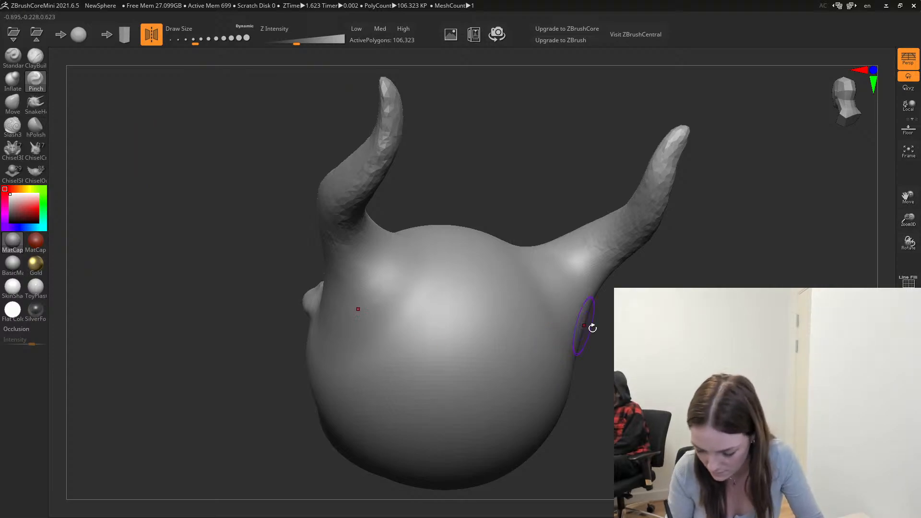
mouse_move(592, 324)
left_mouse_down()
mouse_move(571, 312)
mouse_move(626, 300)
left_mouse_up()
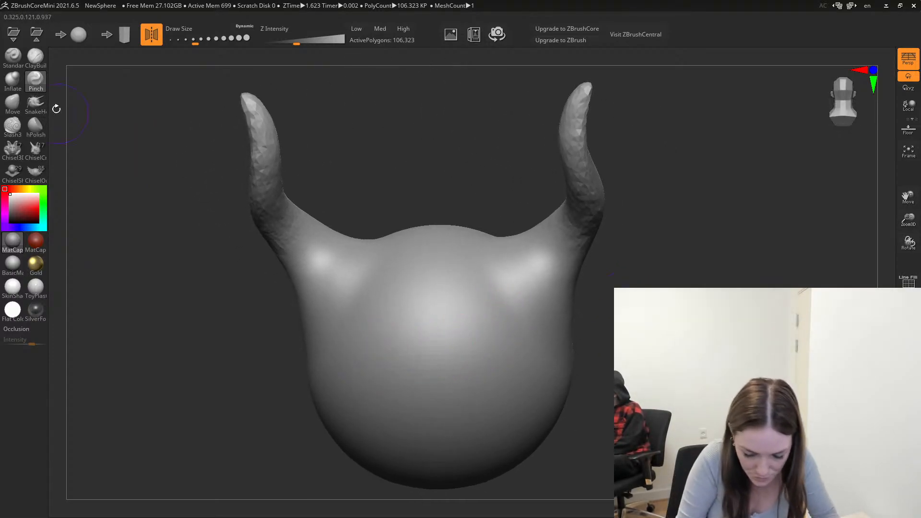
left_click(46, 81)
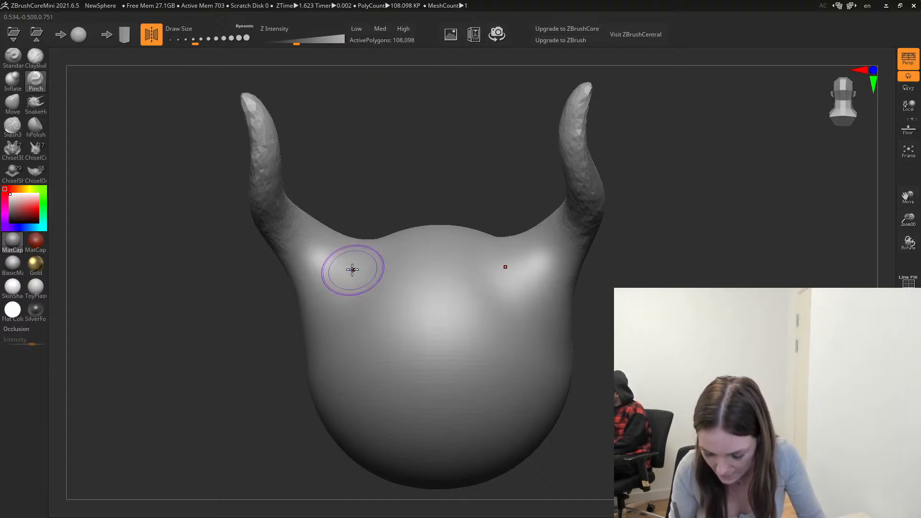
left_click_drag(351, 269, 278, 288)
mouse_move(422, 288)
left_mouse_down()
mouse_move(442, 341)
mouse_move(443, 328)
left_mouse_up()
key("ctrl+z")
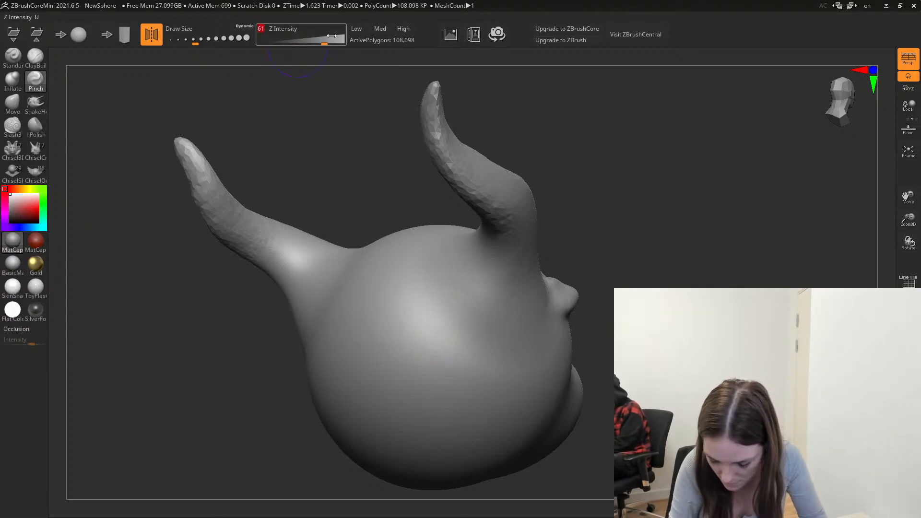
Try pinch strokes down the back of the head at a Z Intensity of 61, and undo them.
mouse_move(445, 296)
left_mouse_down()
mouse_move(435, 326)
mouse_move(439, 356)
mouse_move(467, 398)
mouse_move(469, 422)
mouse_move(415, 438)
mouse_move(447, 450)
left_mouse_up()
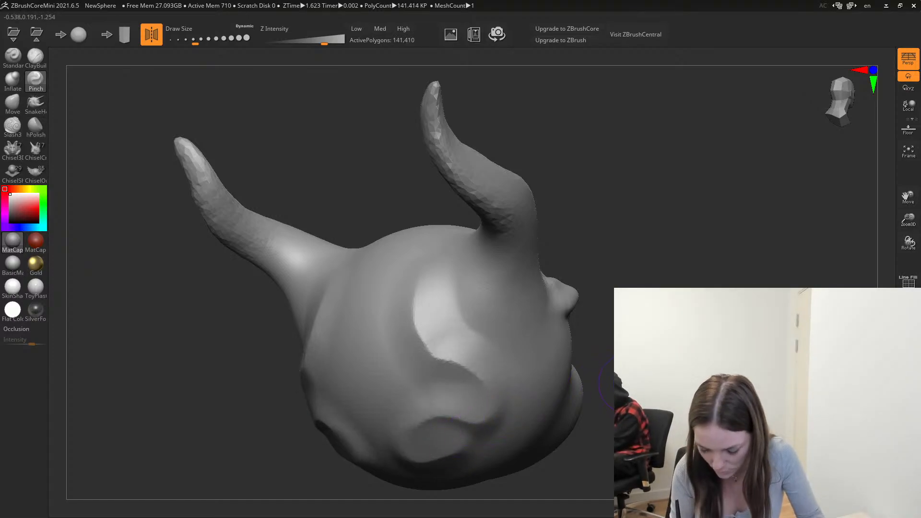
right_click_drag(447, 451, 621, 355)
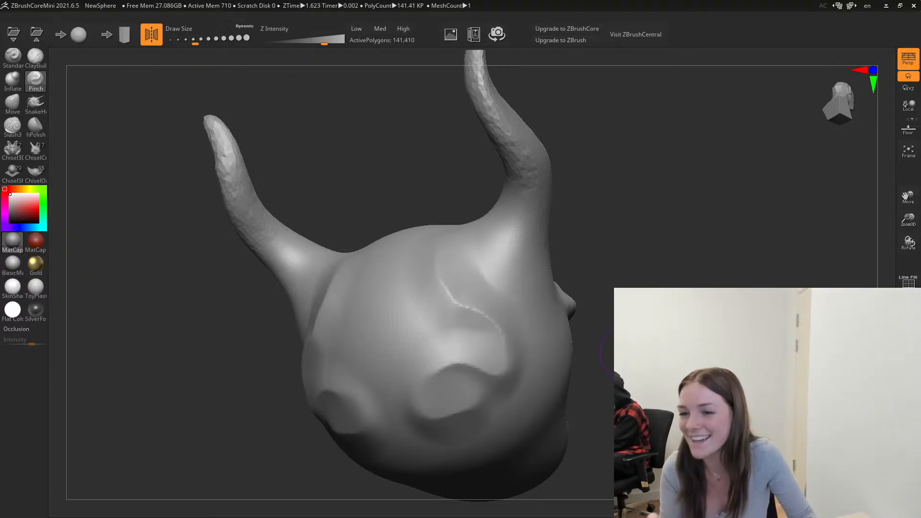
key("ctrl+z")
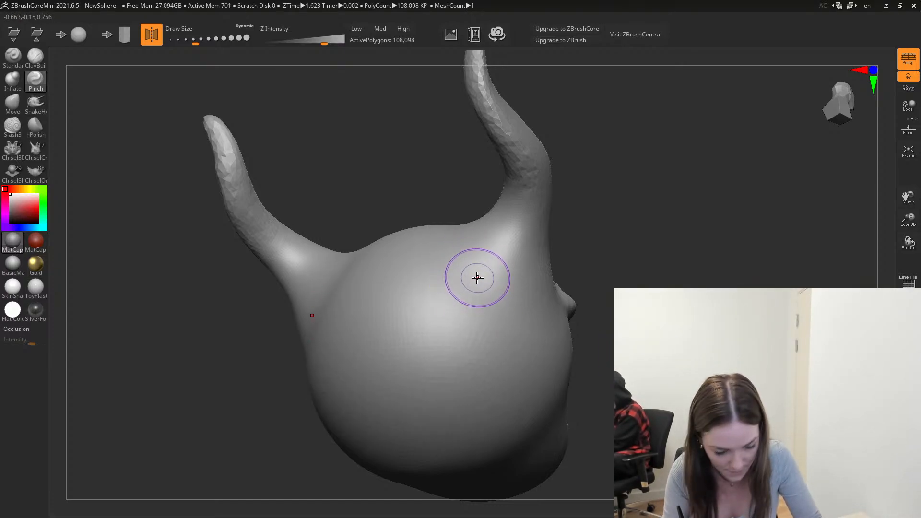
mouse_move(462, 272)
left_mouse_down()
mouse_move(460, 302)
mouse_move(492, 353)
mouse_move(465, 364)
mouse_move(447, 406)
left_mouse_up()
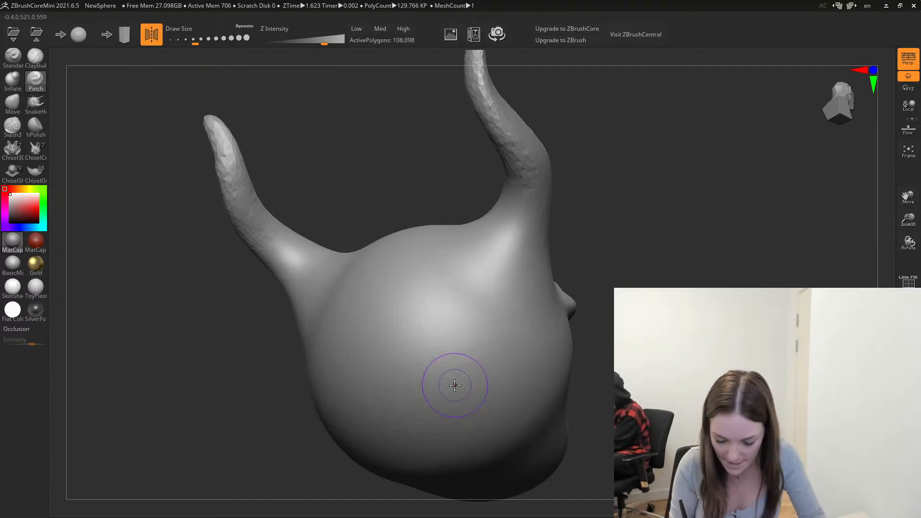
key("ctrl+z")
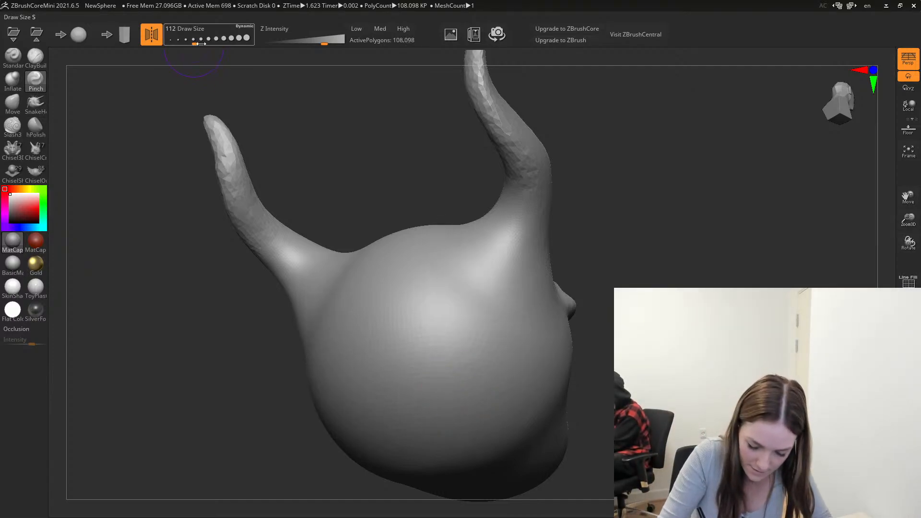
Try pinching around the horn's base with a Draw Size of about 145, and undo the strokes.
left_click_drag(196, 43, 186, 46)
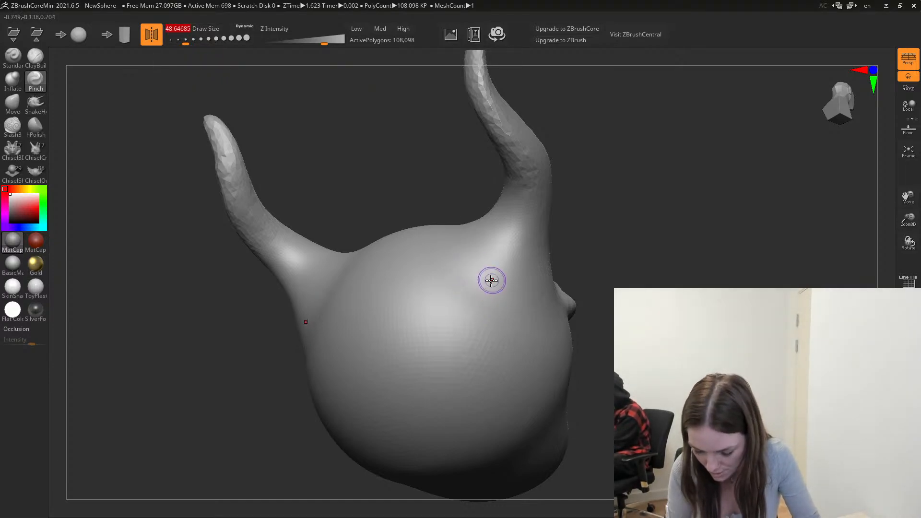
left_click_drag(197, 43, 199, 43)
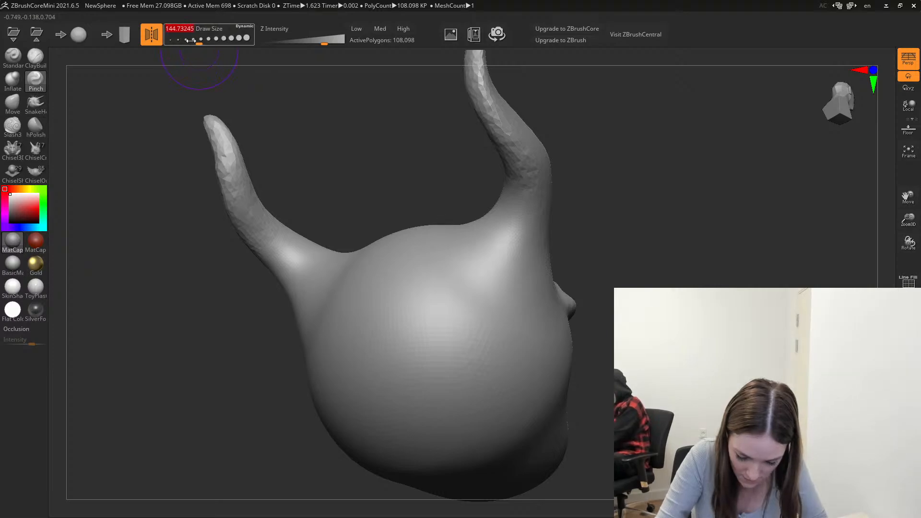
mouse_move(616, 219)
left_mouse_down("alt")
mouse_move(588, 189)
mouse_move(619, 187)
mouse_move(615, 207)
left_mouse_up("alt")
mouse_move(366, 230)
left_mouse_down()
mouse_move(391, 302)
mouse_move(467, 289)
mouse_move(452, 173)
left_mouse_up()
mouse_move(650, 238)
left_mouse_down()
mouse_move(610, 222)
mouse_move(628, 244)
mouse_move(665, 257)
mouse_move(652, 253)
left_mouse_up()
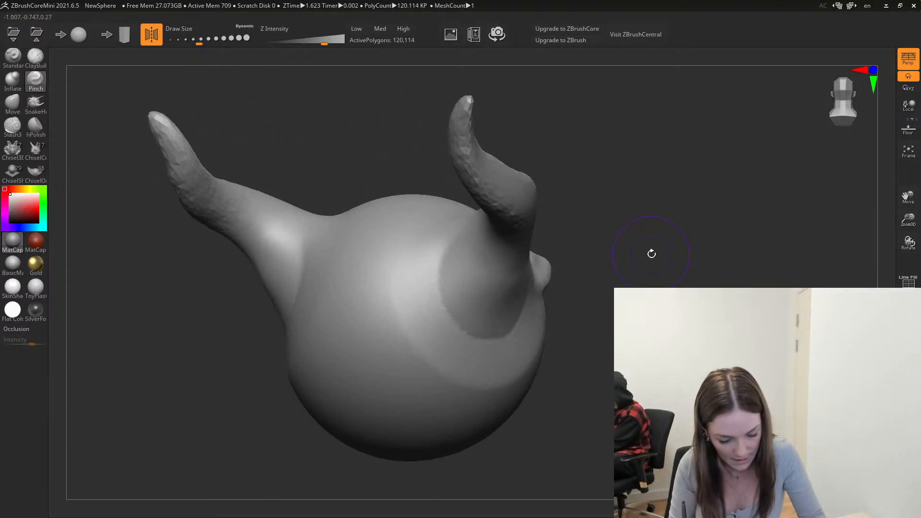
key("ctrl+z")
key("ctrl+z")
Set the Draw Size to about 108 and pinch a crease around the back and side of the horn's base.
left_click(195, 40)
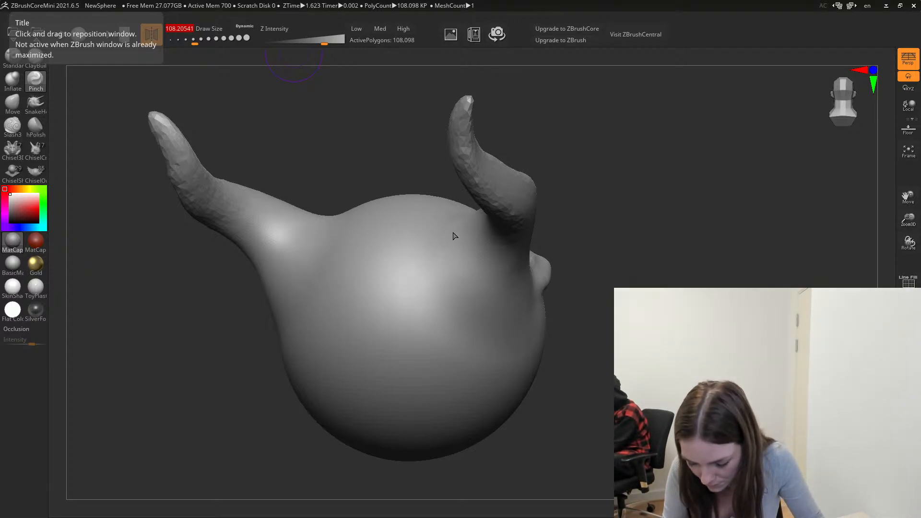
mouse_move(639, 280)
left_mouse_down()
mouse_move(633, 267)
mouse_move(609, 291)
mouse_move(640, 303)
left_mouse_up()
mouse_move(420, 207)
left_mouse_down()
mouse_move(422, 220)
mouse_move(496, 259)
left_mouse_up()
key("ctrl+z")
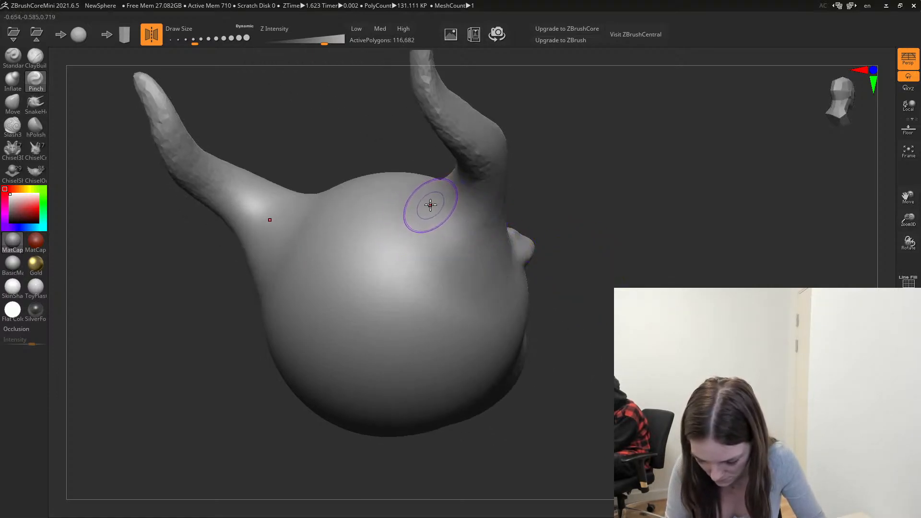
left_click_drag(432, 193, 524, 247)
left_click_drag(613, 238, 571, 266)
mouse_move(327, 280)
left_mouse_down()
mouse_move(401, 249)
mouse_move(419, 228)
left_mouse_up()
left_click_drag(563, 200, 523, 231)
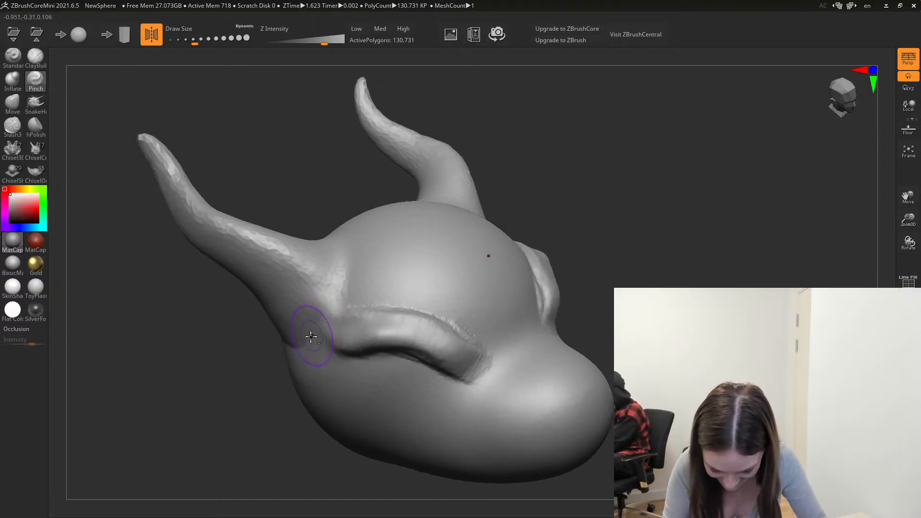
Pinch the front of the horn's base above the brow ridge, undoing and redoing the stroke.
left_click_drag(333, 311, 333, 259)
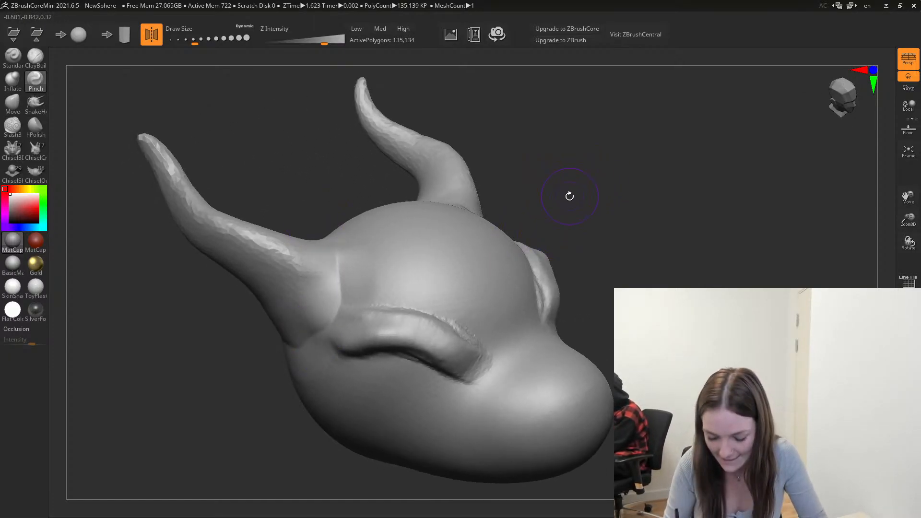
mouse_move(568, 197)
left_mouse_down()
mouse_move(642, 194)
mouse_move(593, 211)
mouse_move(602, 223)
mouse_move(582, 232)
mouse_move(602, 214)
left_mouse_up()
key("ctrl+z")
key("ctrl+z")
mouse_move(389, 354)
left_mouse_down()
mouse_move(416, 319)
mouse_move(411, 271)
left_mouse_up()
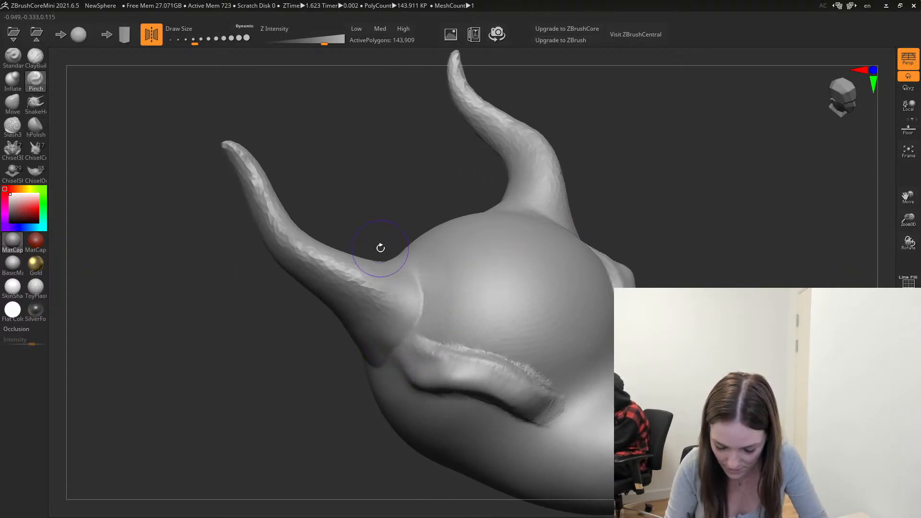
Try another pinch stroke over the upper side of the horn's base, and undo it.
left_click_drag(616, 205, 660, 214)
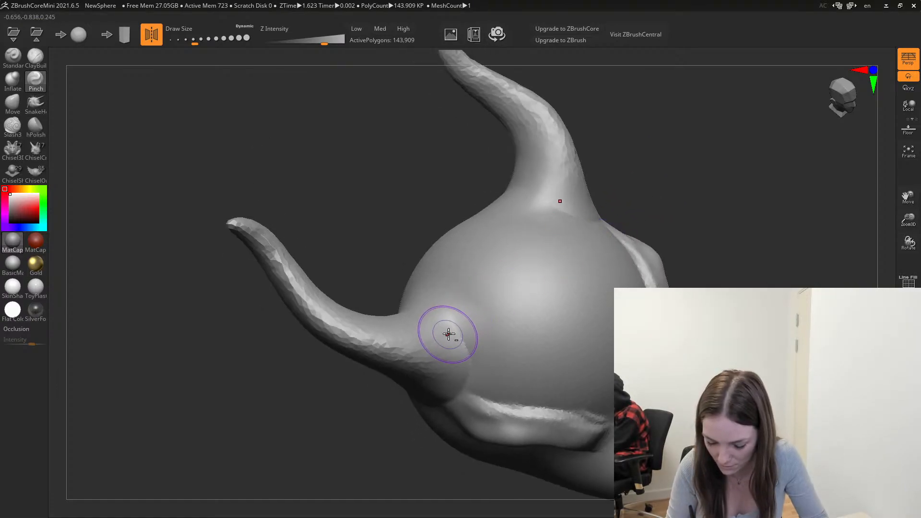
mouse_move(454, 323)
left_mouse_down()
mouse_move(452, 383)
mouse_move(361, 325)
left_mouse_up()
key("ctrl+z")
left_click_drag(663, 234, 707, 208, "alt")
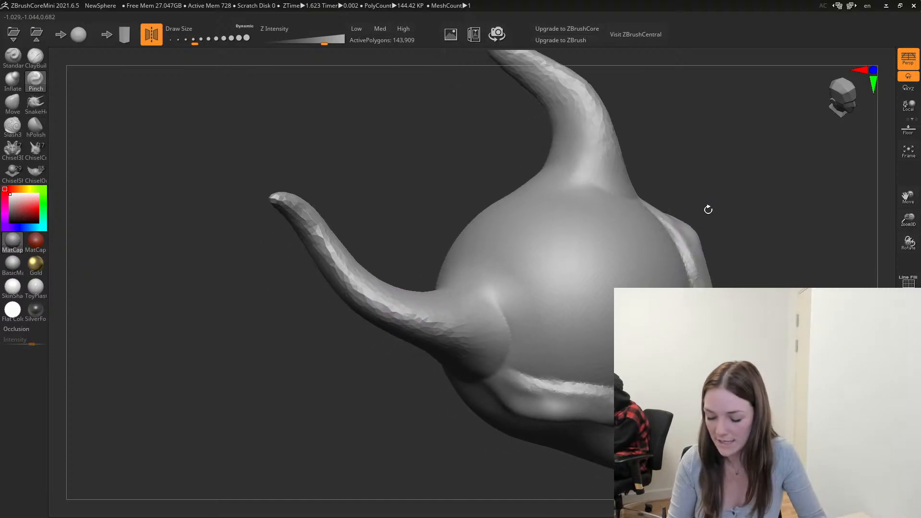
left_click_drag(708, 149, 633, 156, "alt")
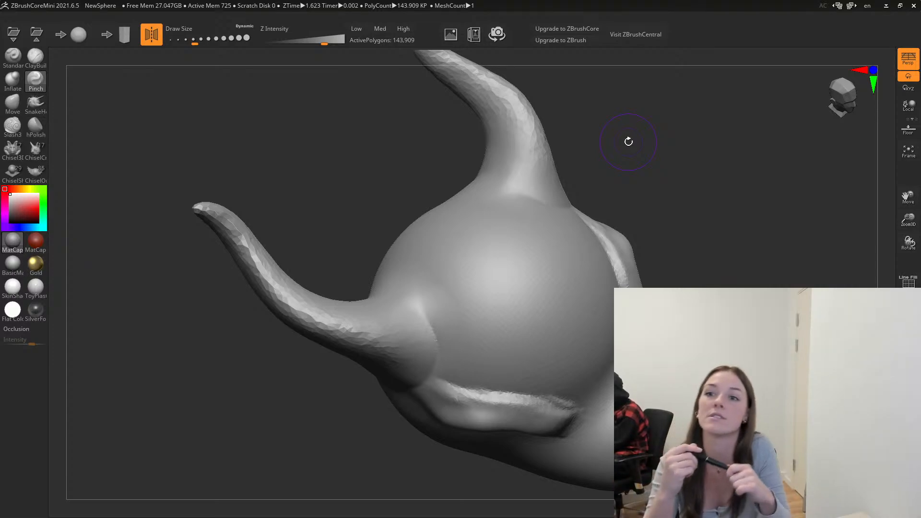
Pinch the crease where the mirrored horns meet the top and back of the head.
left_click_drag(629, 142, 634, 197)
mouse_move(457, 351)
left_mouse_down()
mouse_move(405, 334)
mouse_move(386, 337)
mouse_move(456, 352)
mouse_move(359, 340)
mouse_move(292, 394)
mouse_move(308, 353)
mouse_move(632, 350)
mouse_move(622, 328)
mouse_move(596, 324)
left_mouse_up()
mouse_move(464, 226)
left_mouse_down()
mouse_move(461, 252)
mouse_move(552, 304)
left_mouse_up()
key("ctrl+z")
key("ctrl+z")
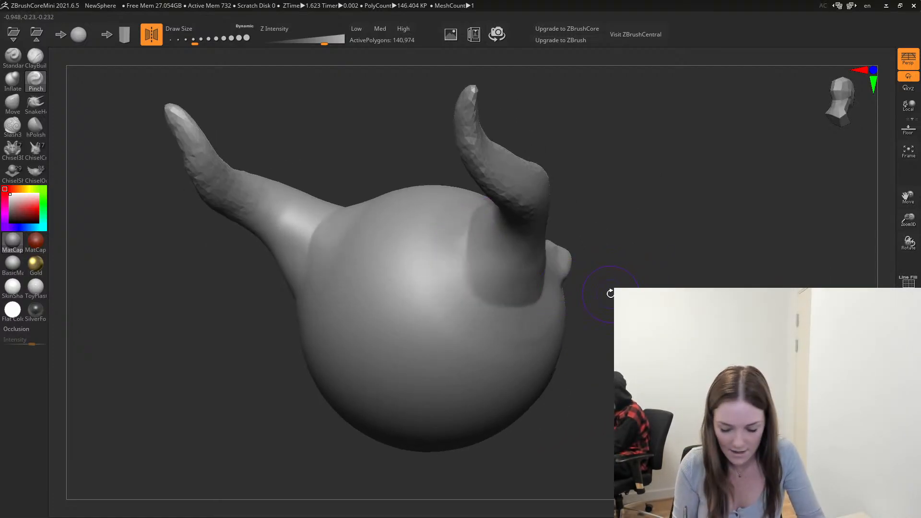
left_click_drag(648, 238, 583, 288)
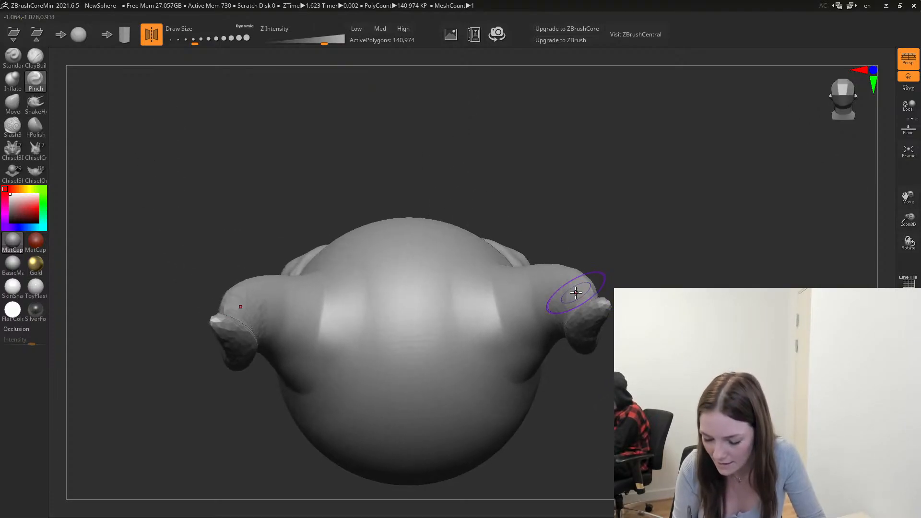
left_click_drag(493, 264, 504, 336)
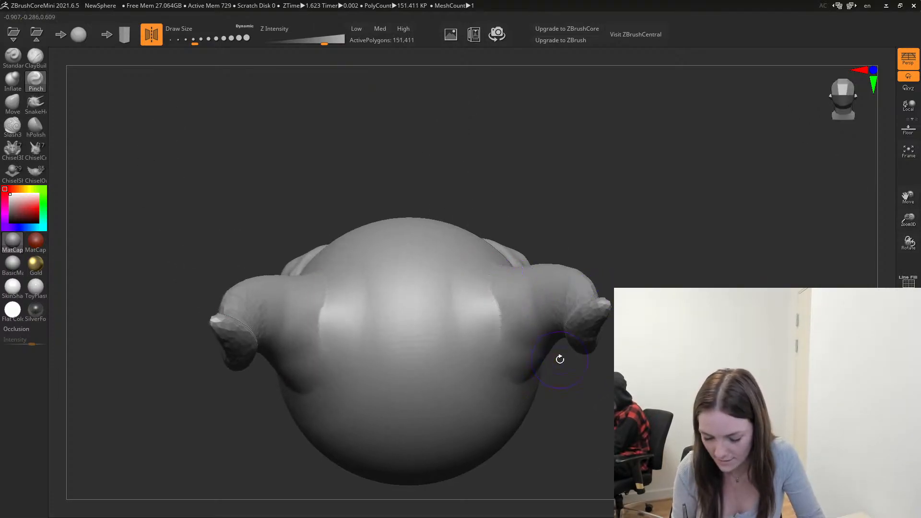
left_click_drag(491, 264, 503, 348)
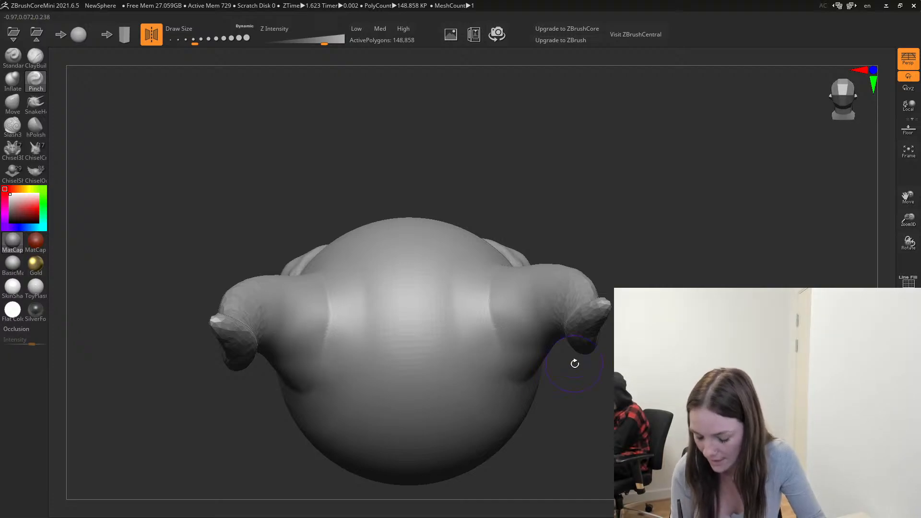
Pinch a sharp, even crease around the rear and underside of the horn's base.
left_click_drag(599, 379, 576, 331)
mouse_move(426, 261)
left_mouse_down()
mouse_move(417, 304)
mouse_move(463, 343)
left_mouse_up()
left_click_drag(626, 285, 555, 264)
left_click_drag(345, 260, 414, 269)
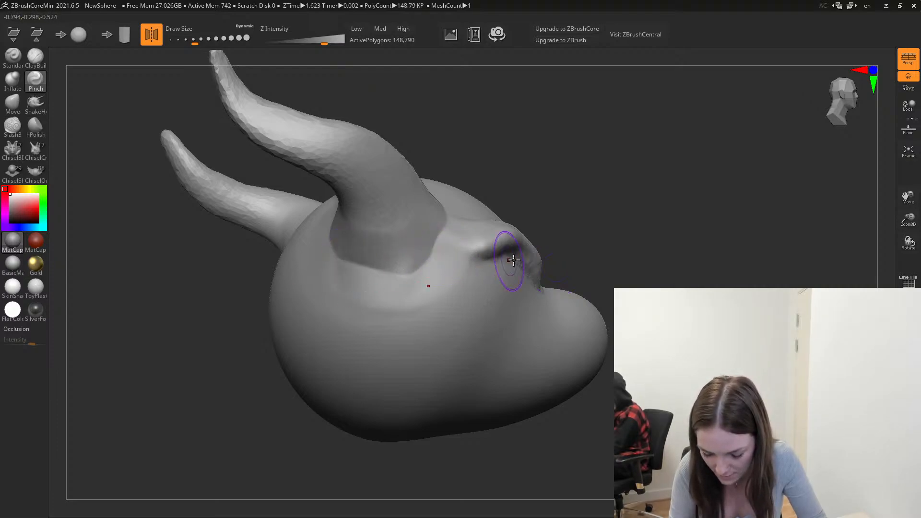
key("ctrl+z")
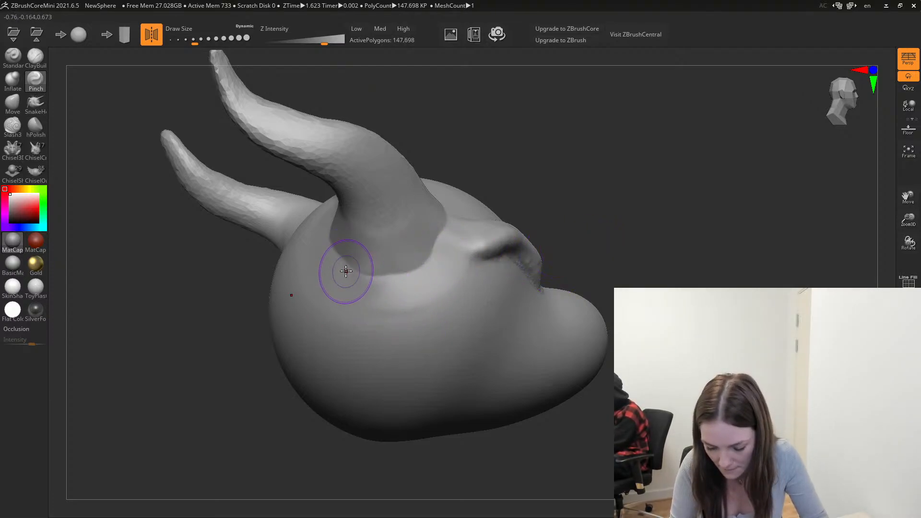
mouse_move(347, 260)
left_mouse_down()
mouse_move(372, 273)
mouse_move(409, 270)
left_mouse_up()
mouse_move(346, 259)
left_mouse_down()
mouse_move(376, 274)
mouse_move(417, 273)
left_mouse_up()
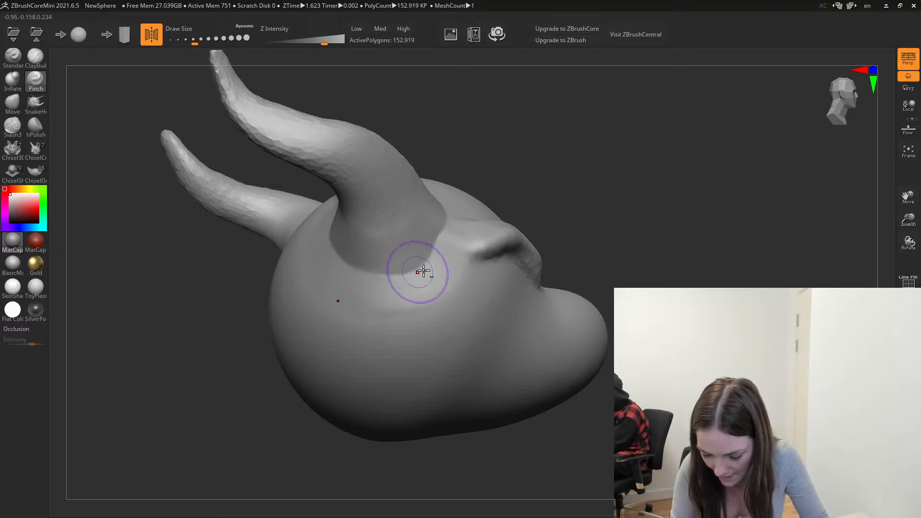
Try a stroke along the front of the horn's base towards the top of the head, and undo it.
mouse_move(602, 226)
left_mouse_down()
mouse_move(577, 271)
mouse_move(516, 292)
mouse_move(567, 265)
mouse_move(580, 311)
mouse_move(652, 244)
mouse_move(631, 228)
mouse_move(643, 220)
mouse_move(629, 201)
left_mouse_up()
mouse_move(412, 302)
left_mouse_down("shift")
mouse_move(376, 323)
mouse_move(384, 304)
mouse_move(445, 297)
mouse_move(462, 233)
left_mouse_up("shift")
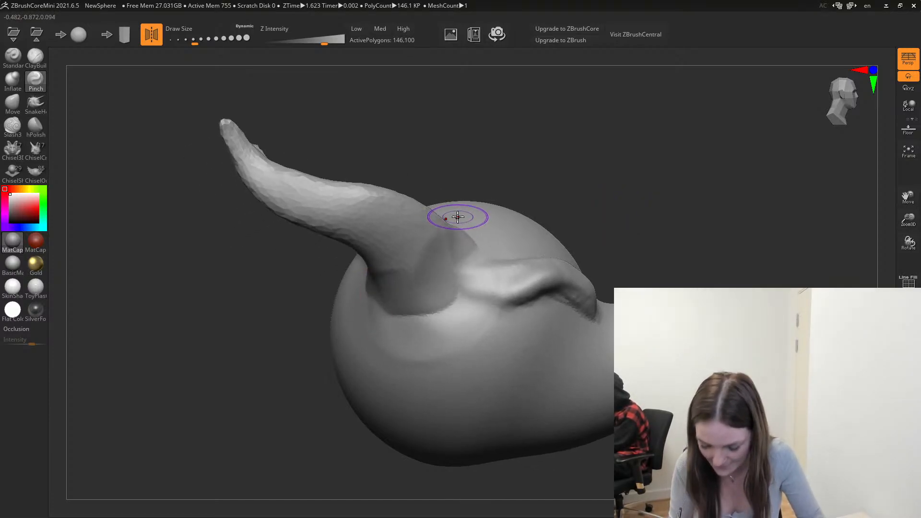
key("ctrl+z")
Select the Inflate brush and set its Draw Size to about 167 for thickening the horns.
mouse_move(696, 203)
left_mouse_down()
mouse_move(683, 229)
mouse_move(605, 244)
mouse_move(595, 313)
mouse_move(572, 267)
mouse_move(547, 269)
left_mouse_up()
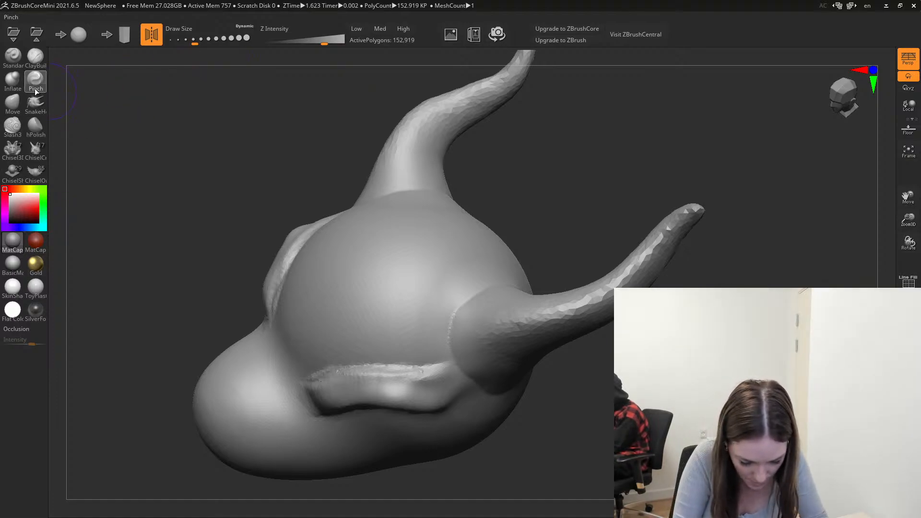
left_click(13, 83)
left_click(13, 83)
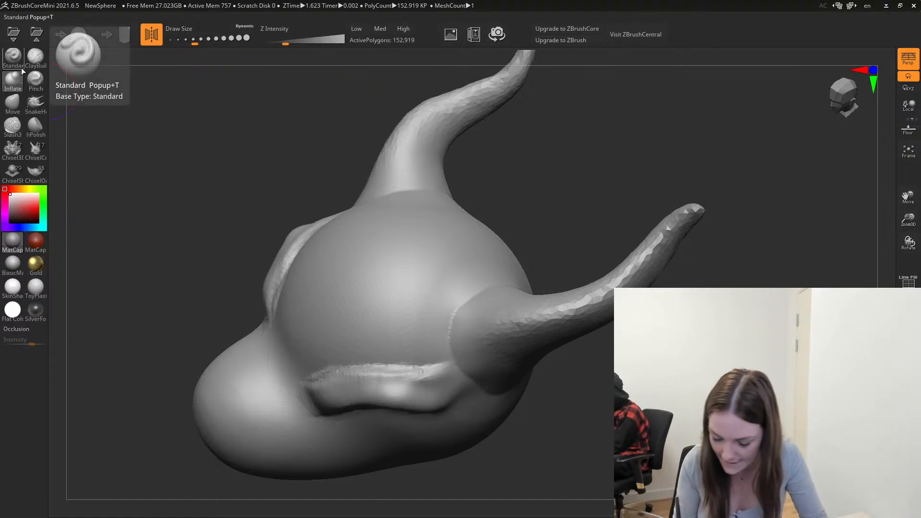
mouse_move(653, 373)
left_mouse_down("alt")
mouse_move(611, 399)
mouse_move(598, 325)
mouse_move(573, 305)
left_mouse_up("alt")
left_click_drag(191, 39, 199, 39)
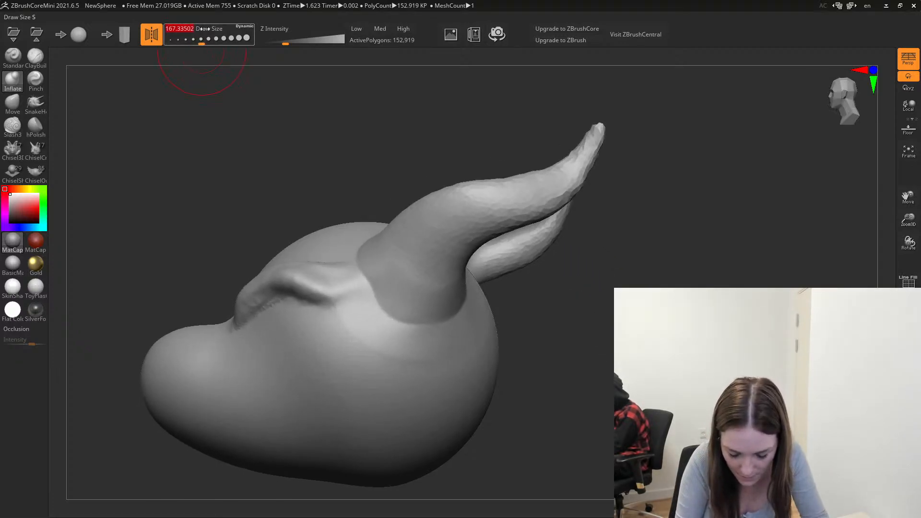
mouse_move(650, 219)
left_mouse_down()
mouse_move(575, 263)
mouse_move(592, 267)
mouse_move(580, 259)
left_mouse_up()
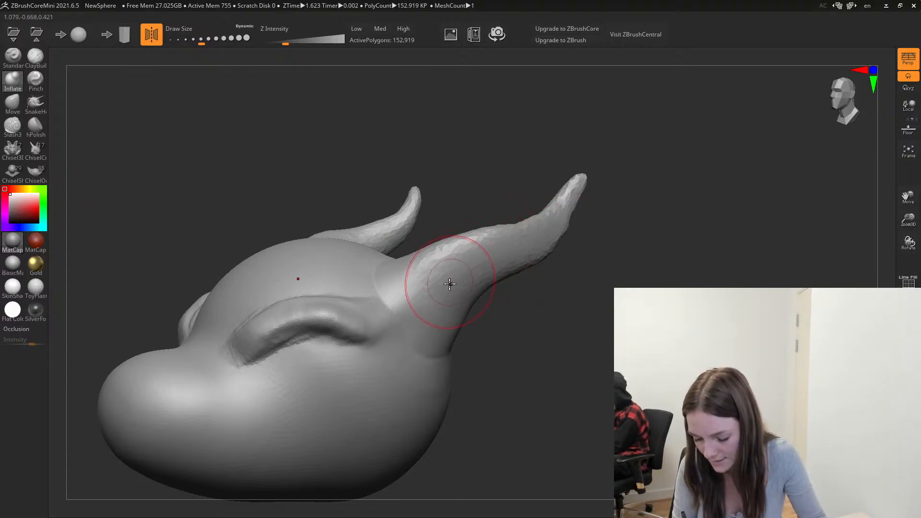
Try to inflate the horn from its base towards the tip, and undo the strokes.
left_click_drag(450, 281, 549, 234)
key("ctrl+z")
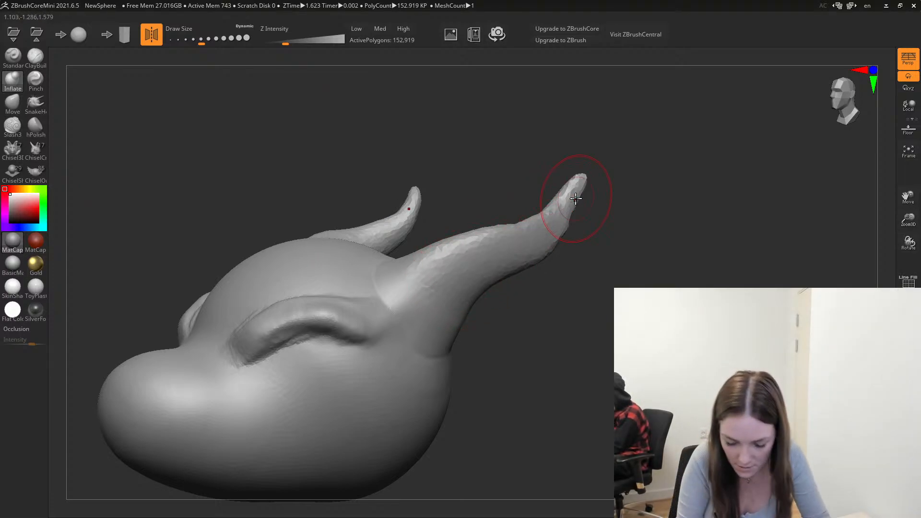
key("ctrl+z")
key("ctrl+z")
key("ctrl+z")
key("ctrl+z")
key("ctrl+z")
Set the Inflate brush's Draw Size to about 280 and try thickening the horn from its base towards the tip.
mouse_move(201, 42)
left_mouse_down()
mouse_move(212, 40)
mouse_move(202, 36)
left_mouse_up()
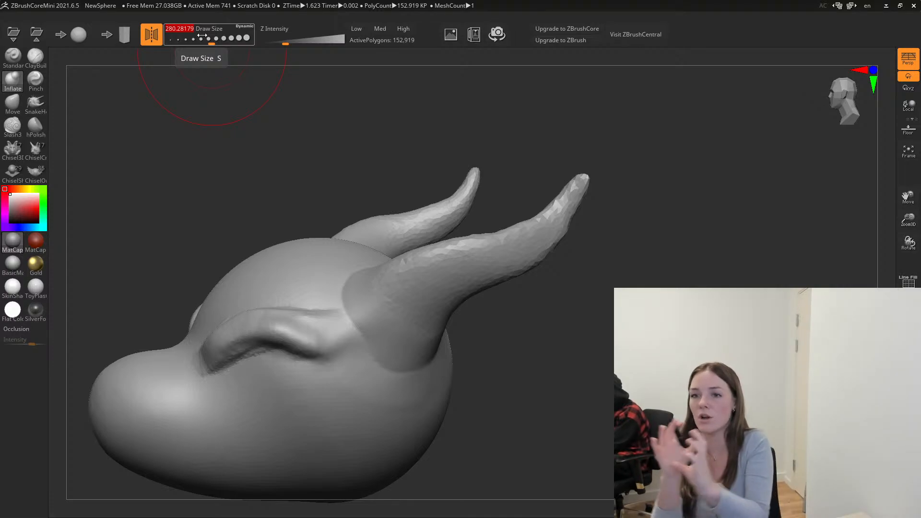
mouse_move(374, 307)
left_mouse_down()
mouse_move(417, 304)
mouse_move(470, 214)
mouse_move(579, 186)
left_mouse_up()
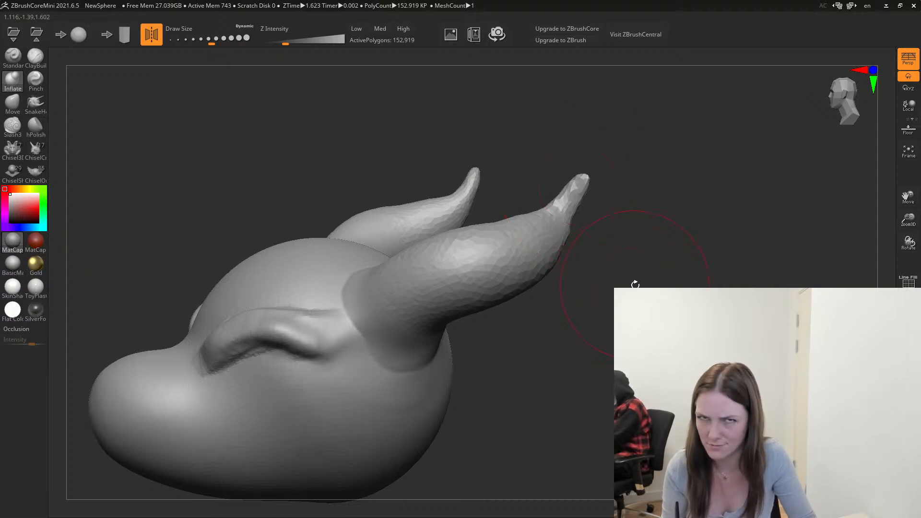
left_click_drag(523, 268, 582, 238)
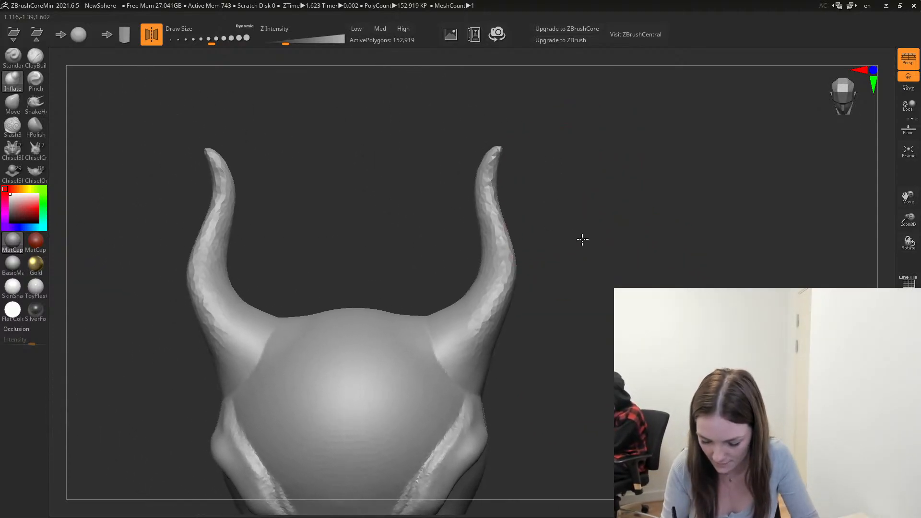
Inflate the mirrored horns slightly between the tips and the bases, undoing the excess strokes.
left_click_drag(485, 181, 507, 123)
key("ctrl+z")
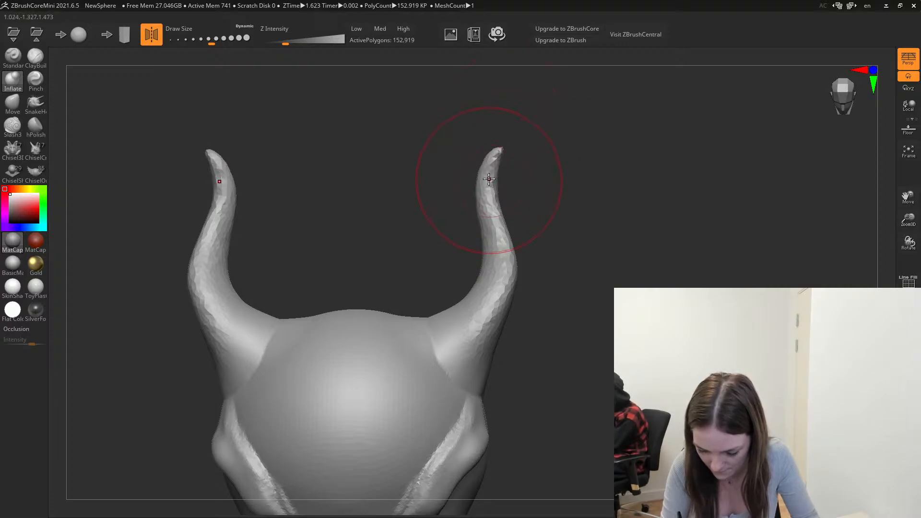
mouse_move(487, 185)
left_mouse_down()
mouse_move(508, 259)
mouse_move(516, 208)
mouse_move(488, 179)
left_mouse_up()
key("ctrl+z")
key("ctrl+z")
mouse_move(494, 220)
left_mouse_down()
mouse_move(485, 181)
mouse_move(490, 246)
mouse_move(446, 333)
left_mouse_up()
key("ctrl+z")
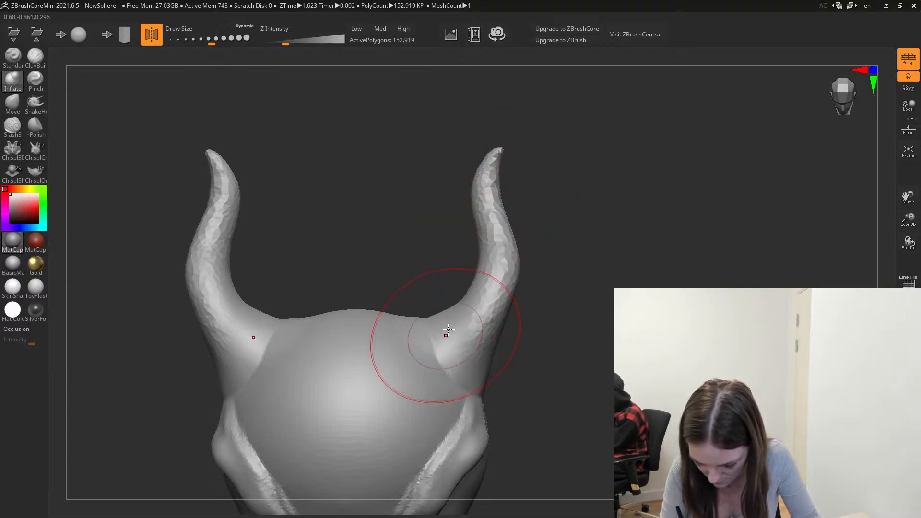
mouse_move(572, 338)
left_mouse_down()
mouse_move(552, 364)
mouse_move(585, 325)
mouse_move(603, 273)
mouse_move(624, 297)
mouse_move(582, 323)
mouse_move(559, 314)
mouse_move(572, 321)
mouse_move(485, 329)
mouse_move(594, 271)
mouse_move(560, 305)
mouse_move(518, 288)
left_mouse_up()
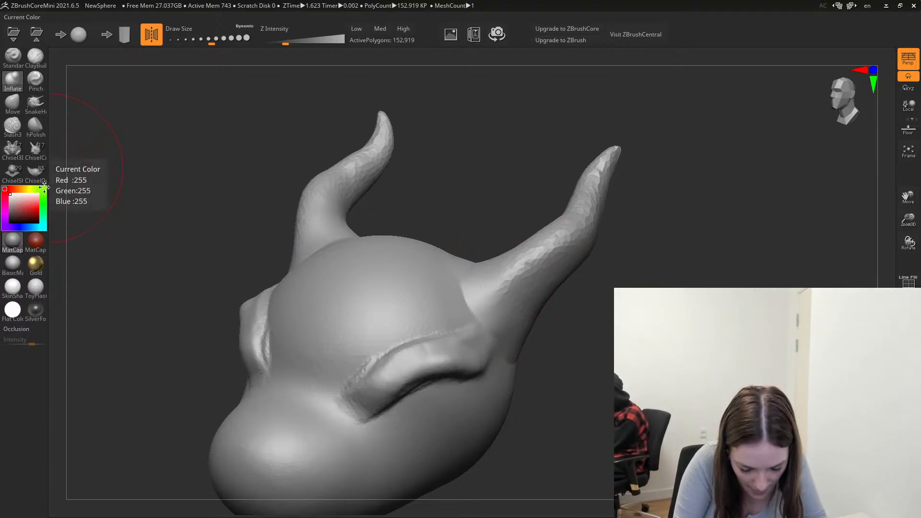
Select the hPolish brush, reduce its Draw Size, and try a flattening stroke on top of the snout, undoing it.
left_click(31, 117)
mouse_move(571, 370)
left_mouse_down()
mouse_move(603, 349)
mouse_move(545, 315)
mouse_move(546, 297)
left_mouse_up()
left_click_drag(209, 38, 195, 38)
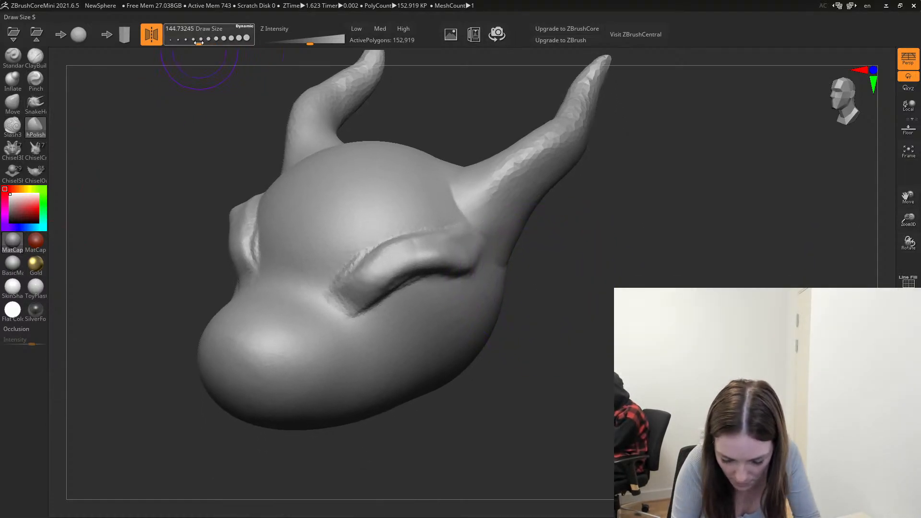
mouse_move(596, 257)
left_mouse_down("alt")
mouse_move(612, 216)
mouse_move(577, 237)
mouse_move(586, 312)
mouse_move(583, 250)
mouse_move(526, 238)
mouse_move(520, 355)
mouse_move(528, 336)
mouse_move(518, 345)
mouse_move(545, 391)
mouse_move(516, 368)
mouse_move(540, 342)
left_mouse_up("alt")
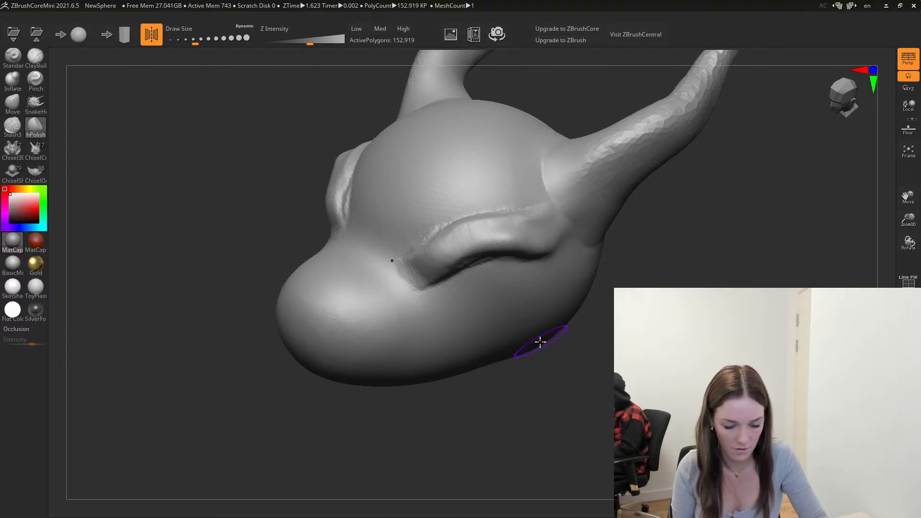
left_click_drag(609, 368, 577, 358, "alt")
mouse_move(491, 410)
left_mouse_down()
mouse_move(506, 392)
mouse_move(527, 401)
left_mouse_up()
mouse_move(619, 384)
left_mouse_down("alt")
mouse_move(707, 362)
mouse_move(633, 372)
mouse_move(621, 364)
left_mouse_up("alt")
left_click_drag(351, 257, 352, 246)
key("ctrl+z")
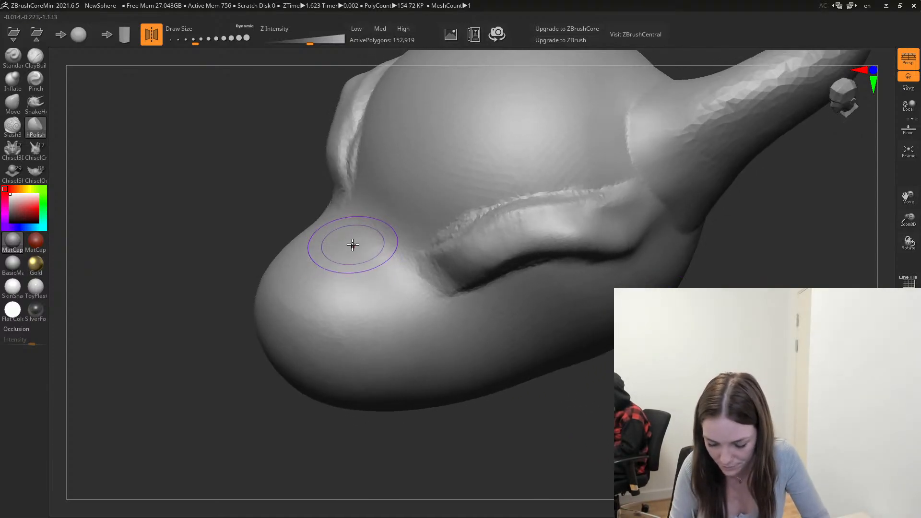
Try to flatten the top of the snout from its tip up to the brows, and undo the strokes.
mouse_move(285, 297)
left_mouse_down()
mouse_move(361, 257)
mouse_move(334, 283)
mouse_move(390, 234)
left_mouse_up()
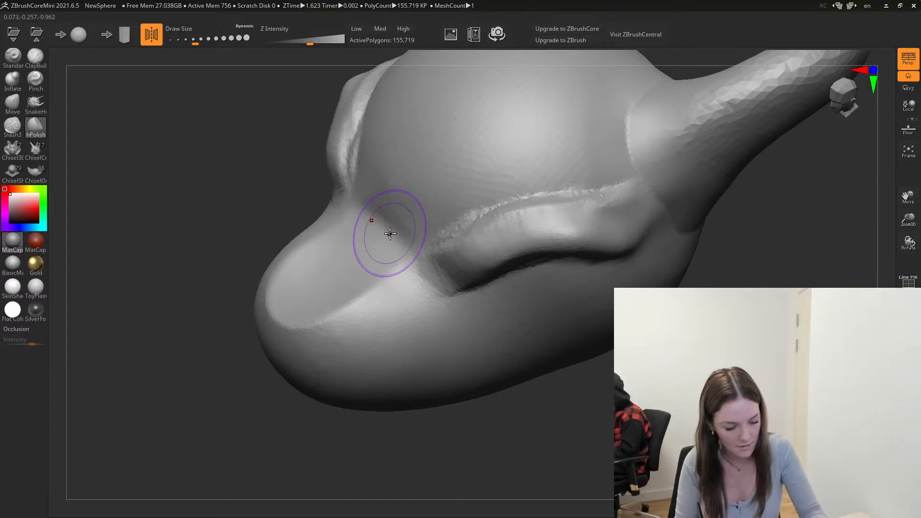
left_click_drag(279, 305, 298, 296)
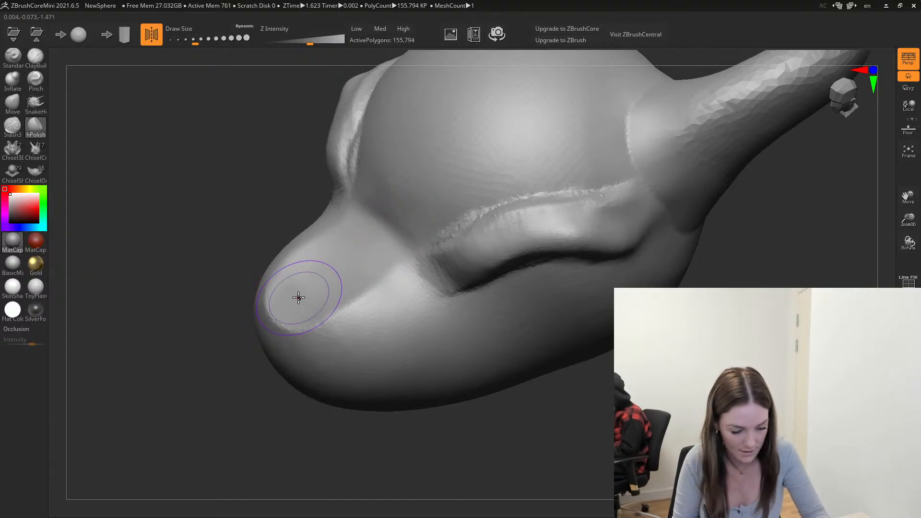
mouse_move(360, 243)
left_mouse_down()
mouse_move(381, 227)
mouse_move(301, 273)
mouse_move(294, 300)
mouse_move(415, 173)
left_mouse_up()
key("ctrl+z")
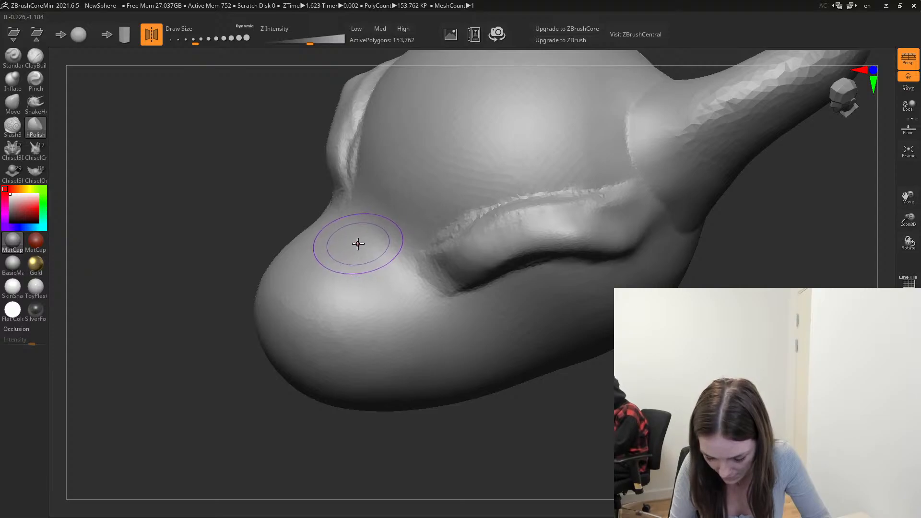
Flatten the bridge of the snout up to the forehead with hPolish, undoing the excess polishing stroke.
mouse_move(358, 245)
left_mouse_down()
mouse_move(301, 257)
mouse_move(352, 257)
mouse_move(339, 292)
mouse_move(380, 281)
left_mouse_up()
mouse_move(594, 406)
left_mouse_down()
mouse_move(454, 421)
mouse_move(482, 386)
mouse_move(228, 298)
mouse_move(239, 341)
mouse_move(226, 365)
mouse_move(238, 397)
left_mouse_up()
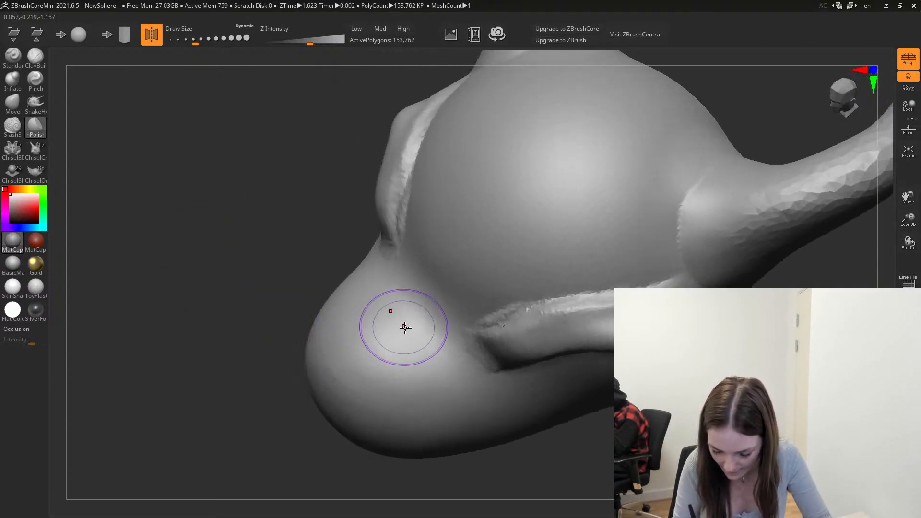
mouse_move(408, 327)
left_mouse_down()
mouse_move(380, 286)
mouse_move(393, 366)
mouse_move(376, 377)
mouse_move(364, 312)
mouse_move(367, 343)
mouse_move(403, 339)
mouse_move(413, 323)
mouse_move(384, 347)
mouse_move(392, 301)
mouse_move(341, 342)
left_mouse_up()
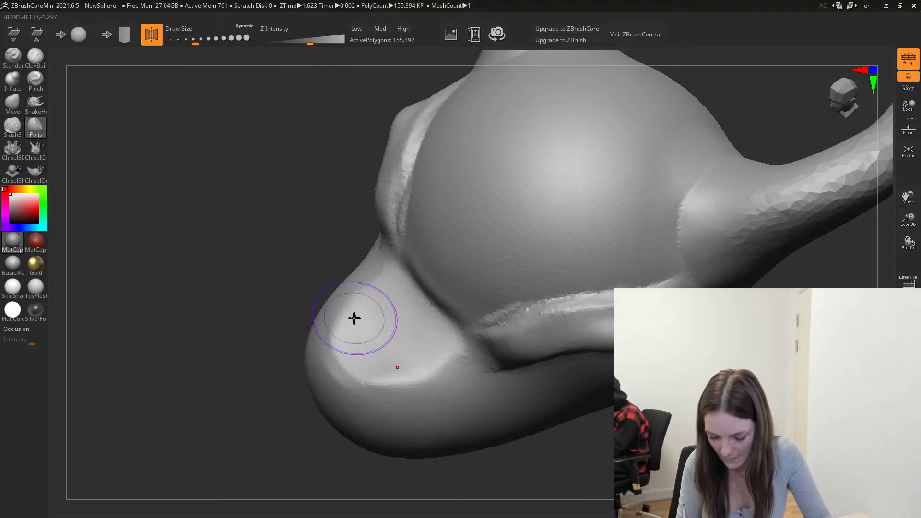
mouse_move(230, 355)
left_mouse_down()
mouse_move(214, 338)
mouse_move(211, 269)
mouse_move(216, 312)
mouse_move(273, 369)
mouse_move(276, 403)
left_mouse_up()
left_click_drag(452, 360, 509, 375)
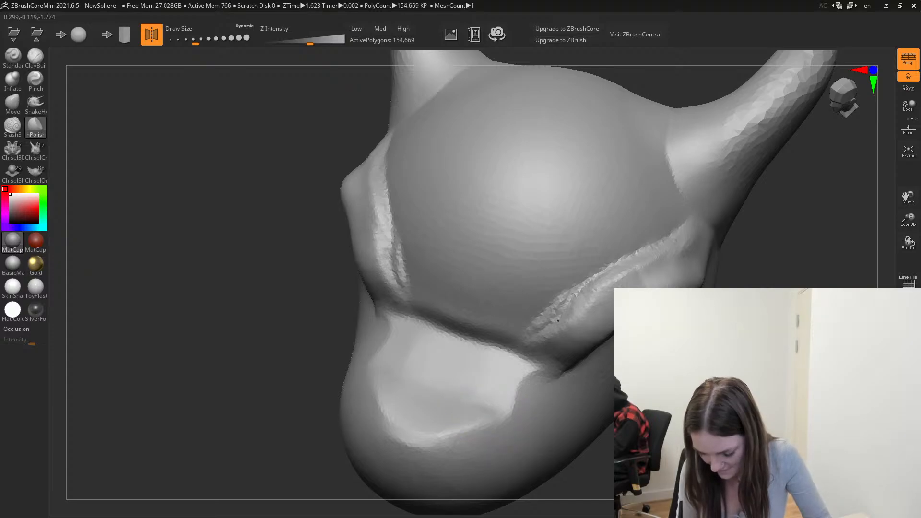
left_click_drag(287, 408, 207, 317)
key("ctrl+z")
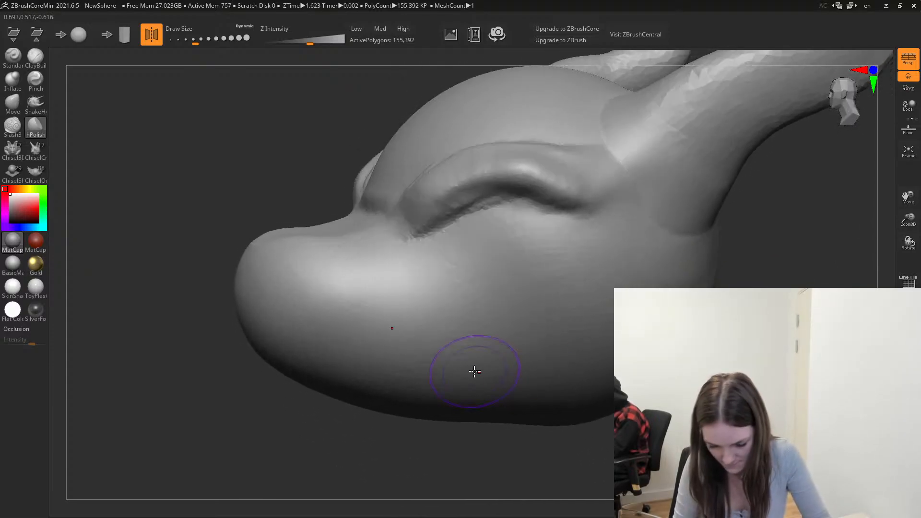
left_click_drag(149, 292, 207, 354)
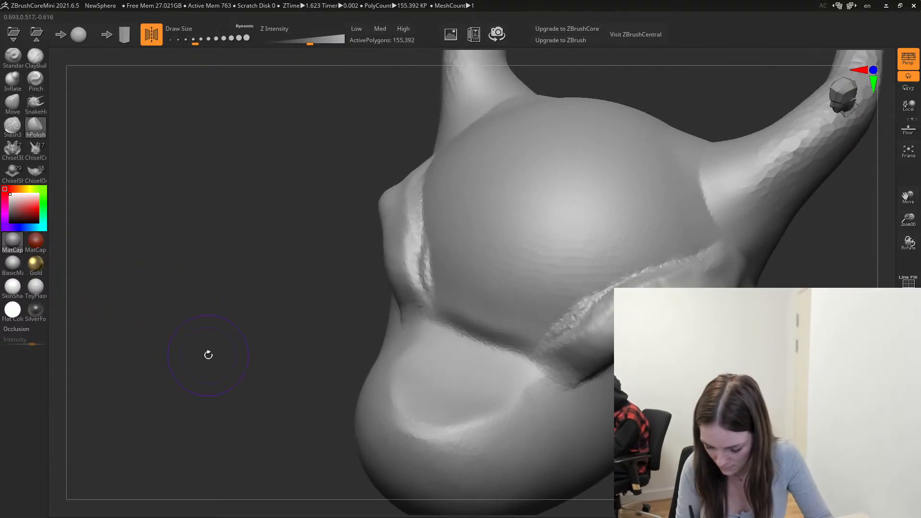
mouse_move(520, 388)
left_mouse_down()
mouse_move(469, 418)
mouse_move(493, 411)
mouse_move(494, 373)
mouse_move(525, 385)
mouse_move(438, 402)
mouse_move(493, 405)
mouse_move(453, 422)
mouse_move(516, 384)
left_mouse_up()
mouse_move(767, 461)
left_mouse_down()
mouse_move(671, 412)
mouse_move(633, 417)
mouse_move(657, 408)
mouse_move(503, 340)
left_mouse_up()
Select the Standard brush and set its Draw Size to about 33.
left_click(21, 60)
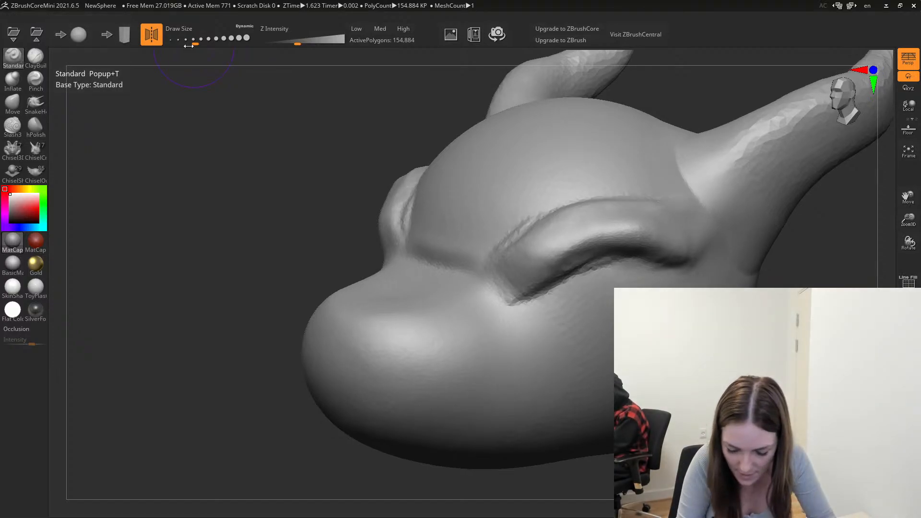
left_click_drag(195, 38, 182, 38)
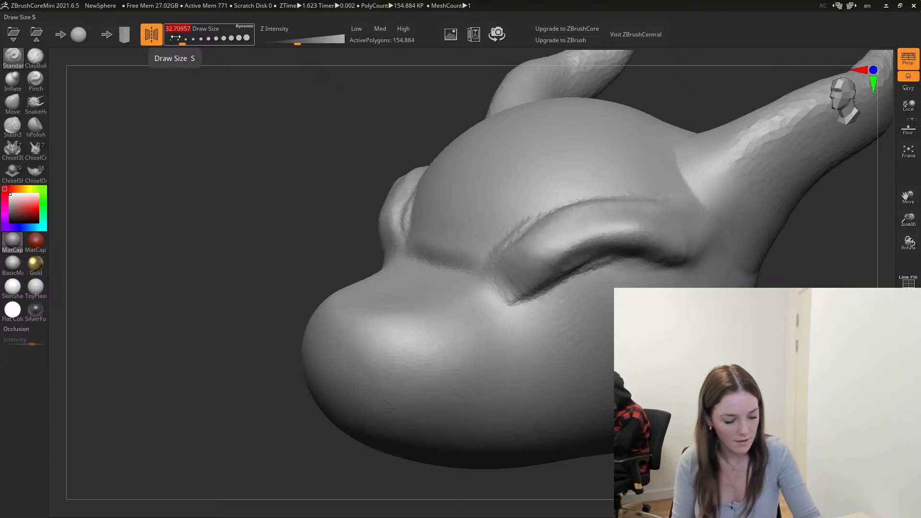
left_click_drag(249, 192, 168, 182, "alt")
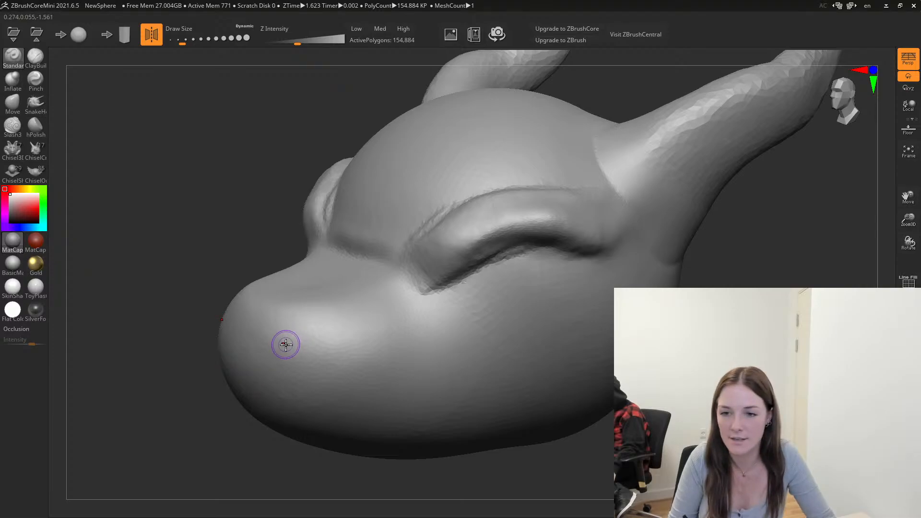
Enlarge the brush slightly and sculpt mirrored nostrils with raised rims and recessed openings on the snout.
key("s")
mouse_move(305, 329)
left_mouse_down()
mouse_move(305, 309)
mouse_move(312, 312)
mouse_move(278, 325)
mouse_move(356, 323)
mouse_move(292, 349)
mouse_move(343, 331)
mouse_move(355, 346)
mouse_move(333, 339)
mouse_move(329, 324)
mouse_move(366, 329)
mouse_move(278, 352)
mouse_move(245, 336)
mouse_move(243, 380)
mouse_move(202, 363)
mouse_move(201, 383)
mouse_move(220, 370)
mouse_move(214, 363)
left_mouse_up()
left_click_drag(756, 261, 724, 251, "alt")
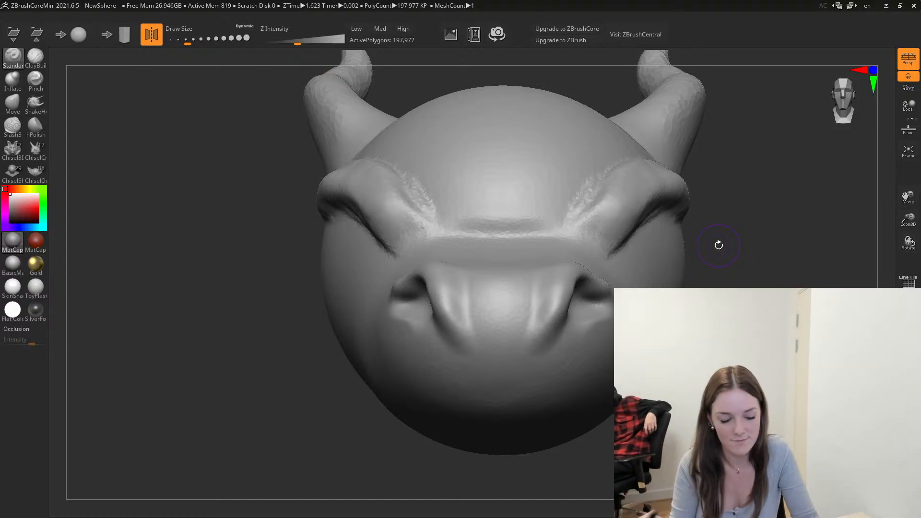
Examine the nostrils' shape and symmetry from the front, from the side and close up.
left_click_drag(750, 322, 700, 336, "alt")
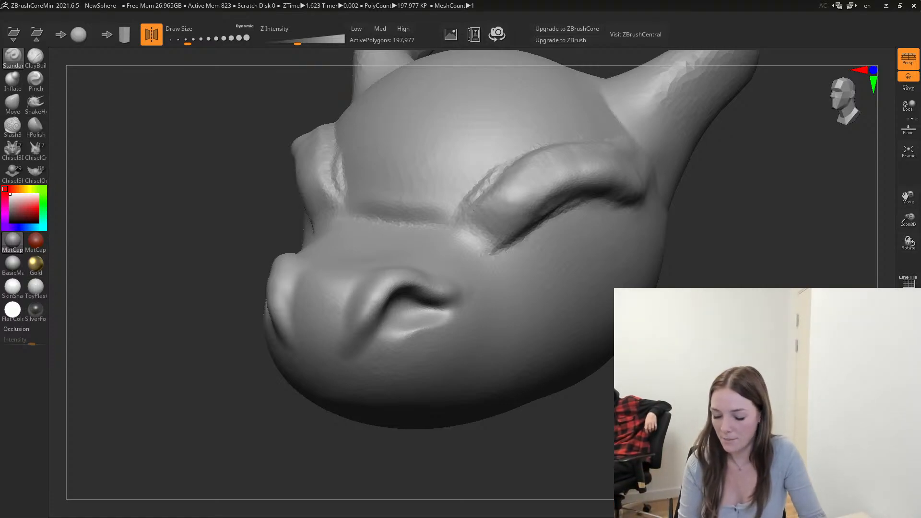
mouse_move(700, 336)
left_mouse_down()
mouse_move(739, 336)
mouse_move(610, 389)
left_mouse_up()
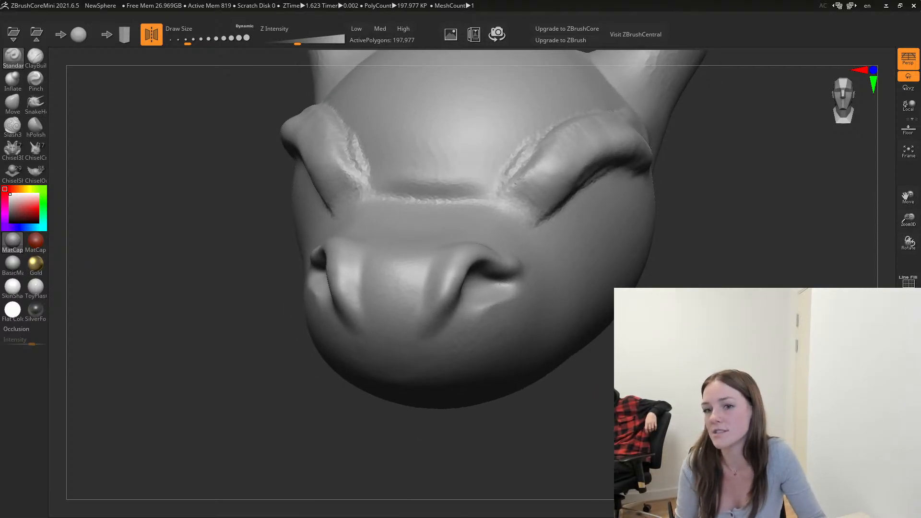
left_click_drag(611, 393, 613, 380)
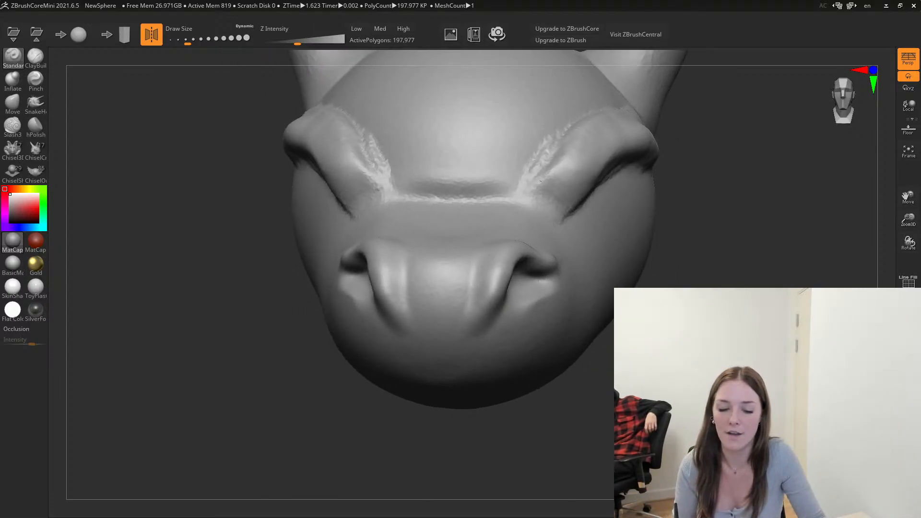
mouse_move(612, 381)
left_mouse_down()
mouse_move(607, 359)
mouse_move(280, 367)
mouse_move(182, 348)
mouse_move(136, 246)
mouse_move(146, 172)
mouse_move(243, 356)
mouse_move(555, 400)
left_mouse_up()
left_click_drag(407, 249, 379, 185)
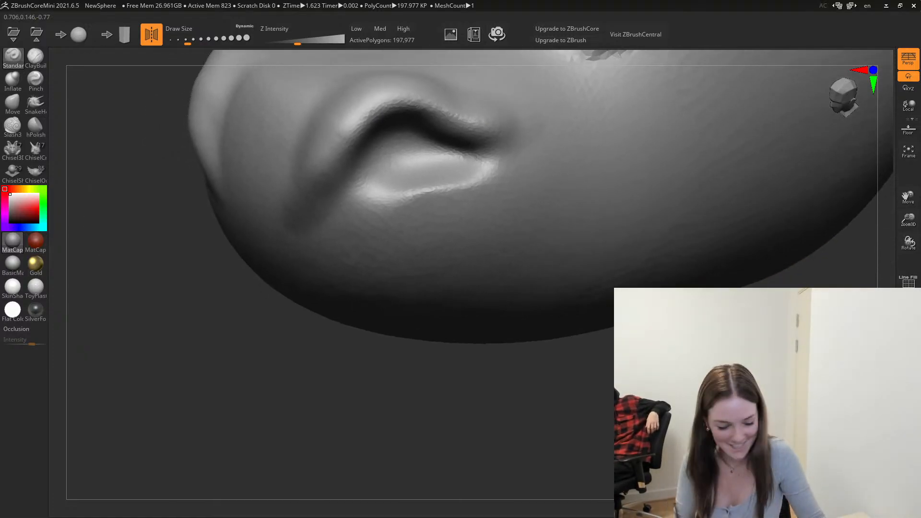
left_click_drag(297, 352, 276, 394)
mouse_move(154, 355)
left_mouse_down("alt")
mouse_move(239, 403)
mouse_move(247, 389)
mouse_move(158, 391)
mouse_move(198, 431)
left_mouse_up("alt")
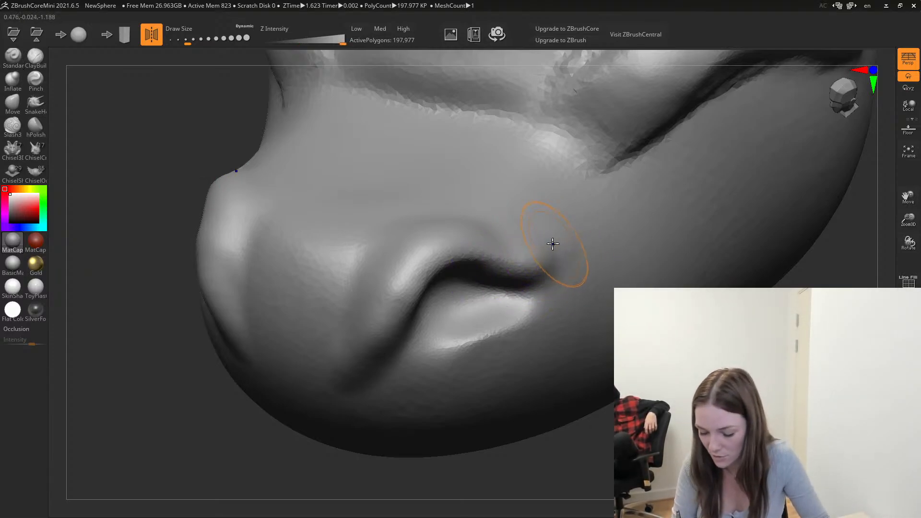
Smooth the nostril's rim, its opening and the raised fold beneath it.
mouse_move(552, 245)
left_mouse_down("shift")
mouse_move(530, 257)
mouse_move(502, 241)
mouse_move(384, 244)
mouse_move(440, 258)
mouse_move(387, 352)
left_mouse_up("shift")
mouse_move(387, 352)
left_mouse_down("shift")
mouse_move(377, 323)
mouse_move(339, 364)
mouse_move(510, 304)
mouse_move(452, 346)
mouse_move(519, 305)
left_mouse_up("shift")
mouse_move(592, 249)
left_mouse_down("shift")
mouse_move(473, 315)
mouse_move(484, 331)
mouse_move(451, 331)
mouse_move(514, 298)
left_mouse_up("shift")
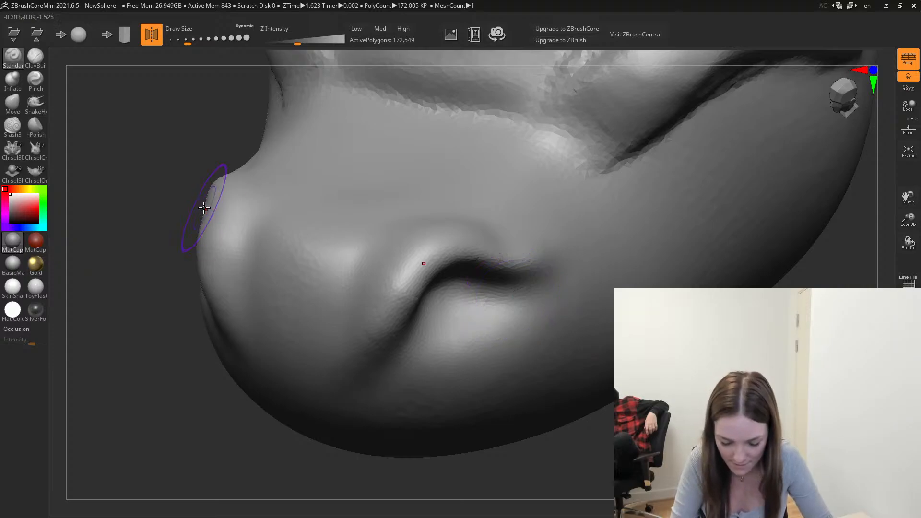
Build up the nostril's upper rim towards its rear corner with Standard brush strokes, undoing the first attempt.
mouse_move(411, 271)
left_mouse_down()
mouse_move(449, 248)
mouse_move(434, 247)
mouse_move(411, 284)
mouse_move(448, 245)
left_mouse_up()
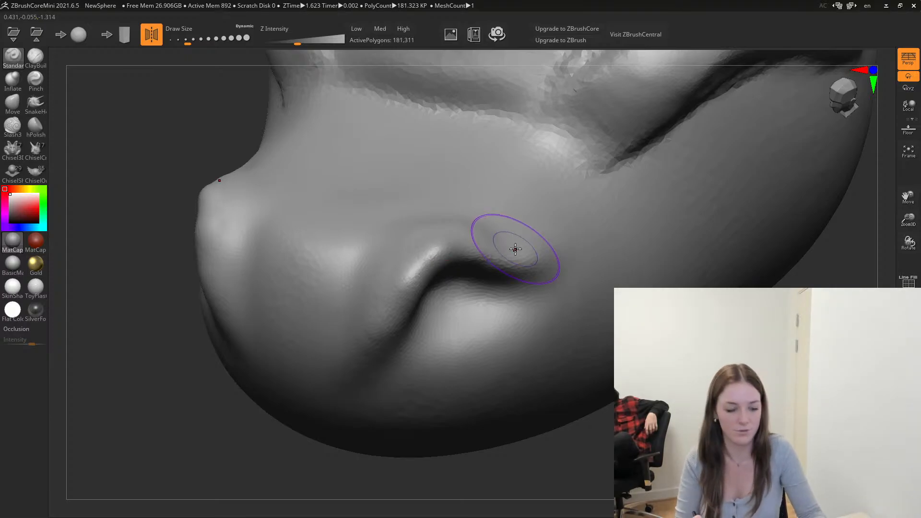
key("ctrl+z")
left_click_drag(416, 264, 420, 257)
mouse_move(474, 239)
left_mouse_down()
mouse_move(516, 261)
mouse_move(557, 267)
left_mouse_up()
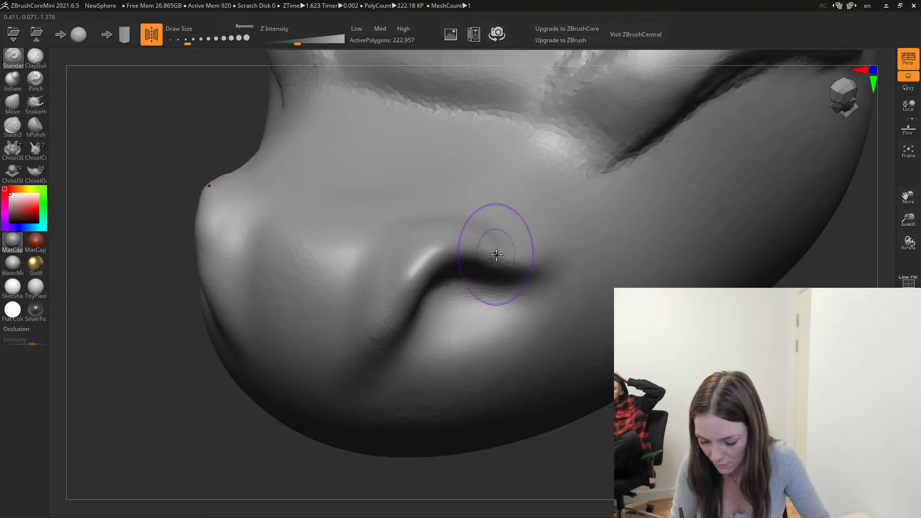
left_click_drag(496, 267, 563, 269)
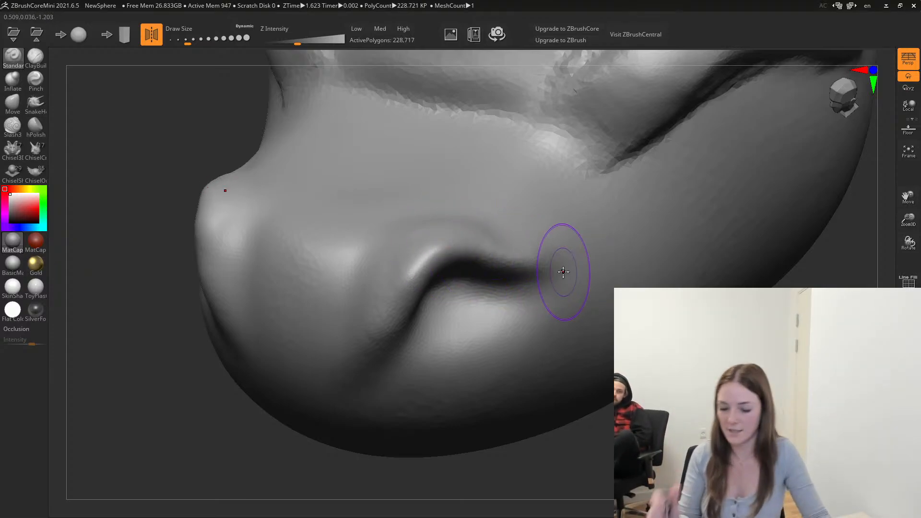
Smooth the snout around the nostrils, including the upper rims, the front between them and the folds below.
mouse_move(538, 265)
left_mouse_down("shift")
mouse_move(415, 235)
mouse_move(351, 361)
mouse_move(461, 247)
mouse_move(383, 240)
left_mouse_up("shift")
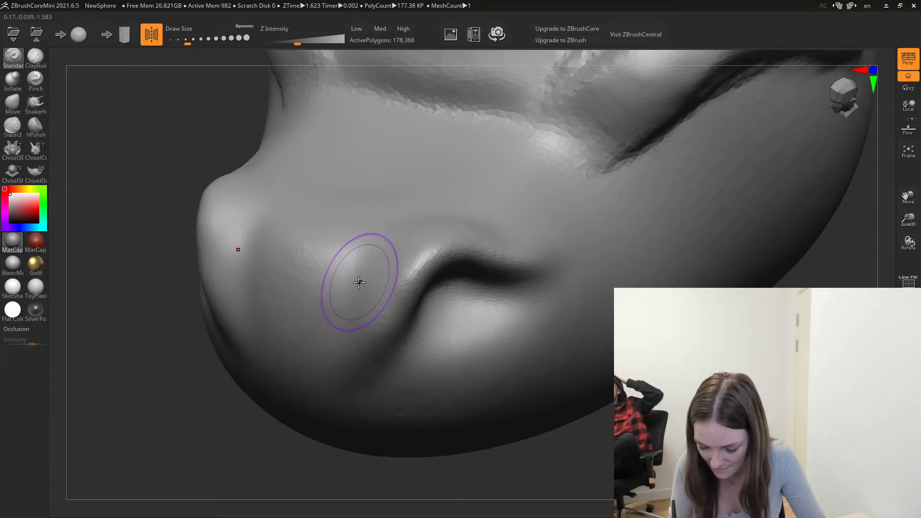
mouse_move(360, 281)
right_mouse_down("alt")
mouse_move(333, 242)
mouse_move(394, 276)
right_mouse_up("alt")
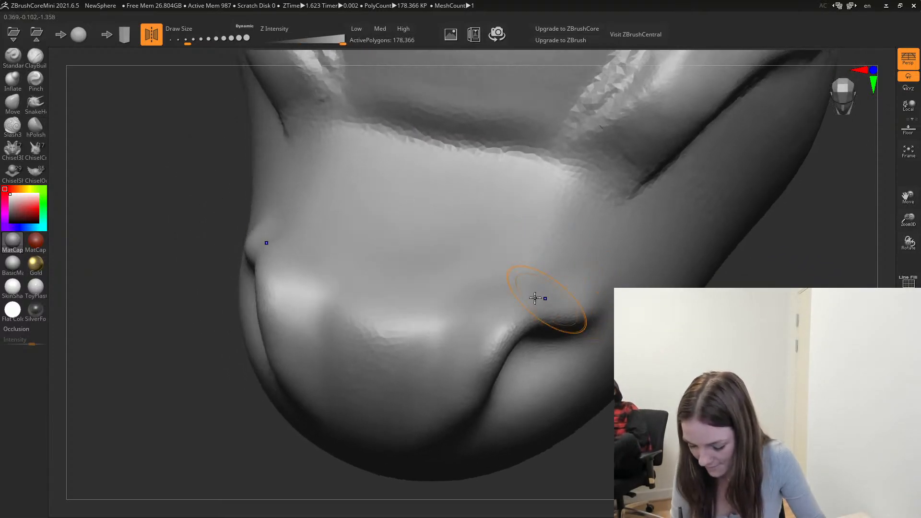
left_click_drag(537, 298, 622, 285, "shift")
mouse_move(574, 364)
left_mouse_down("shift")
mouse_move(631, 284)
mouse_move(494, 442)
mouse_move(523, 326)
mouse_move(450, 321)
mouse_move(399, 364)
mouse_move(402, 337)
left_mouse_up("shift")
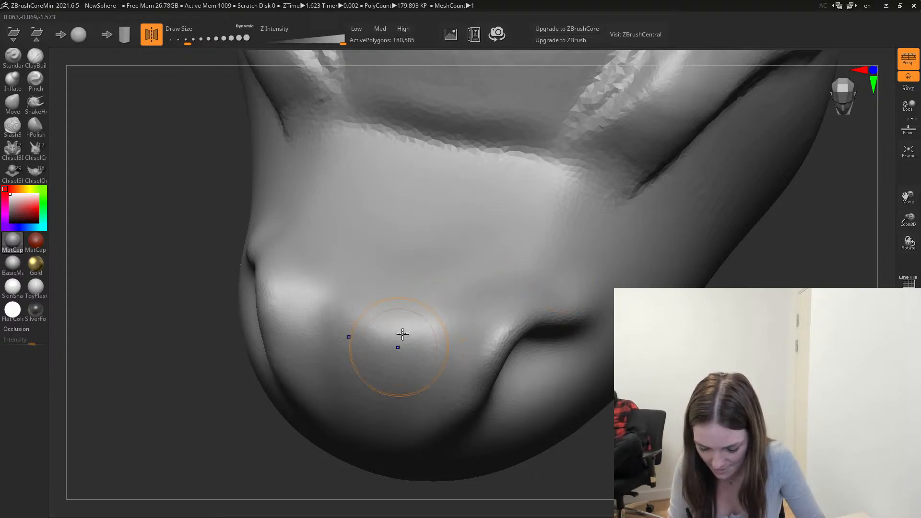
mouse_move(533, 339)
left_mouse_down("shift")
mouse_move(443, 435)
mouse_move(487, 387)
mouse_move(459, 329)
mouse_move(465, 390)
left_mouse_up("shift")
left_click_drag(671, 460, 667, 436)
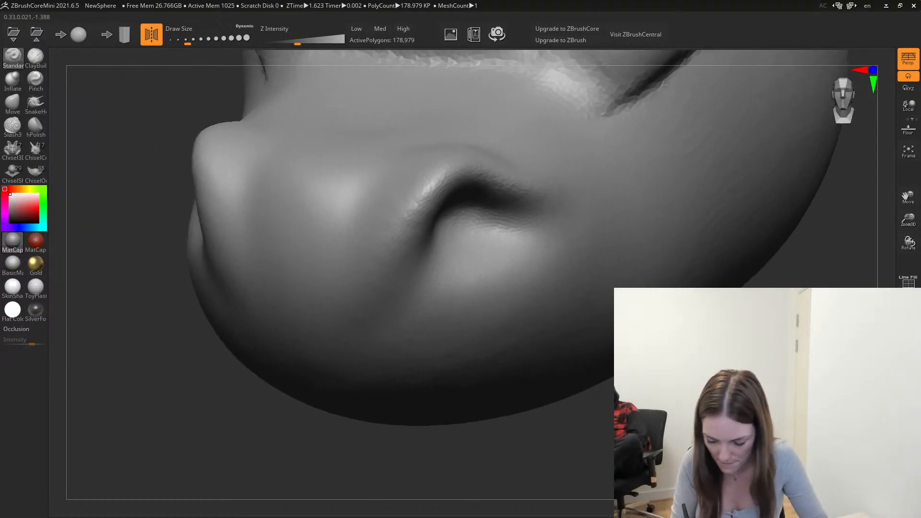
mouse_move(459, 260)
left_mouse_down("shift")
mouse_move(465, 247)
mouse_move(465, 302)
mouse_move(486, 257)
mouse_move(511, 270)
mouse_move(496, 275)
mouse_move(442, 386)
mouse_move(677, 270)
mouse_move(664, 240)
left_mouse_up("shift")
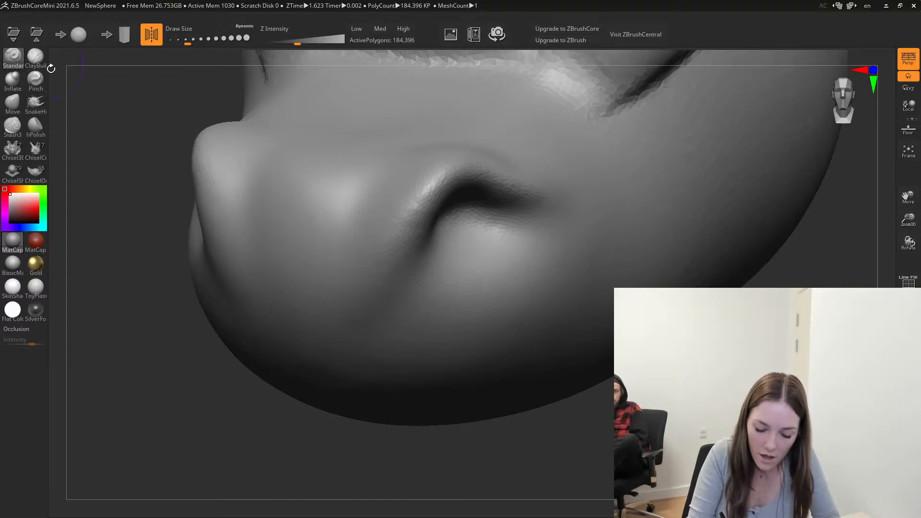
Try to polish the fold beneath the nostril with the hPolish brush at a Draw Size of about 136.
left_click(36, 106)
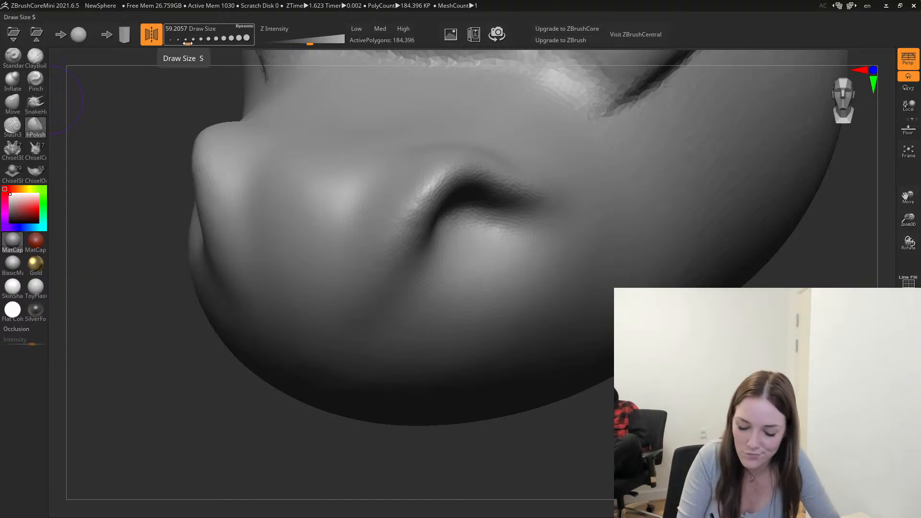
left_click_drag(187, 44, 193, 39)
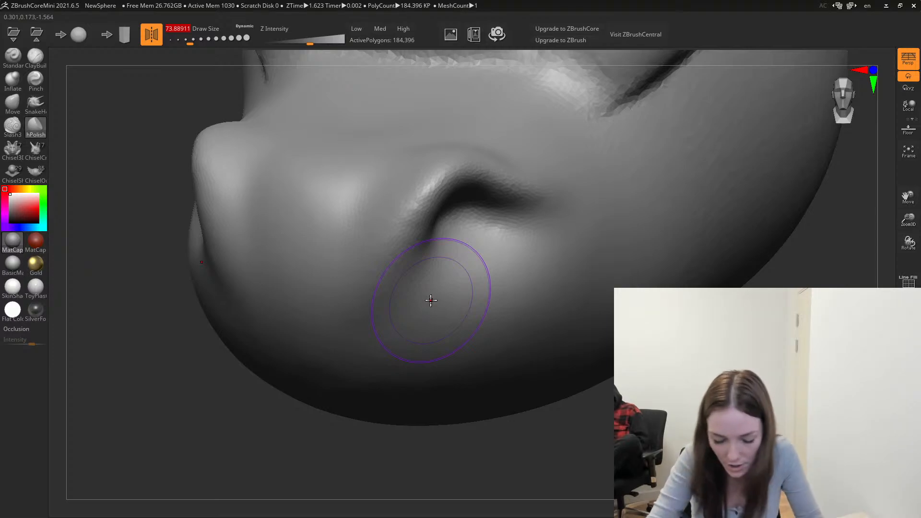
left_click_drag(186, 39, 187, 39)
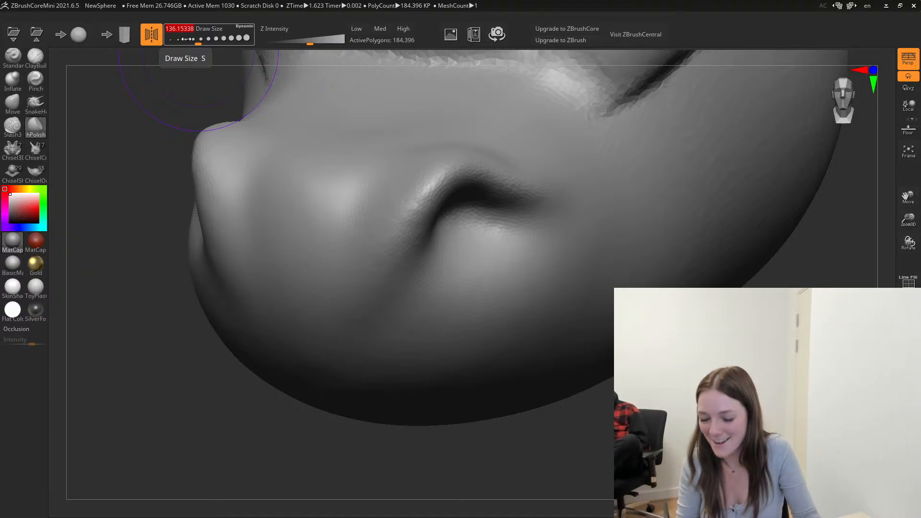
left_click_drag(479, 296, 521, 268)
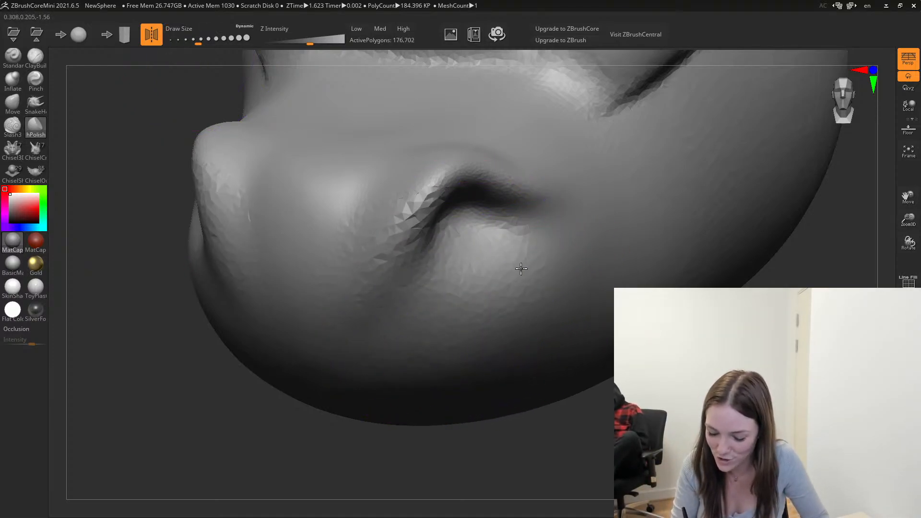
key("ctrl+z")
key("ctrl+z")
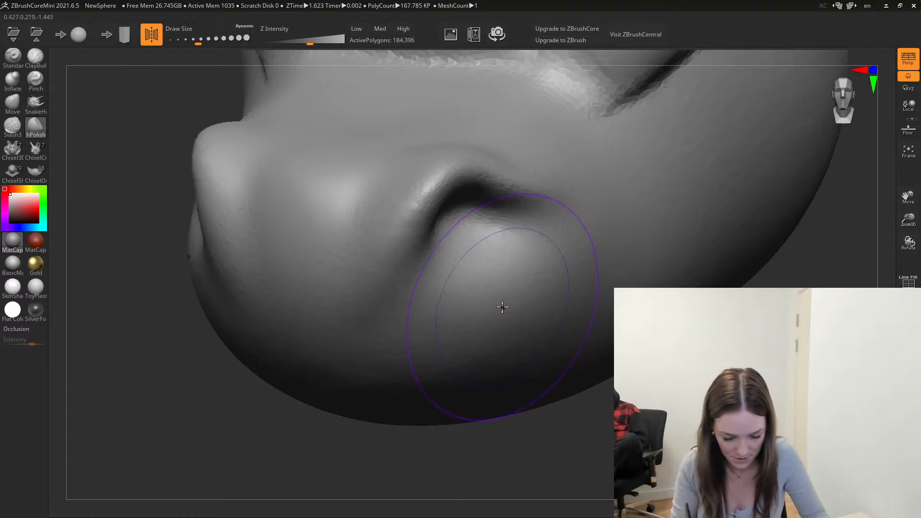
Try larger hPolish strokes at Z Intensity 57 on the outer side of the fold beneath the nostril, undoing each attempt.
left_click_drag(201, 30, 204, 28)
left_click_drag(310, 42, 322, 42)
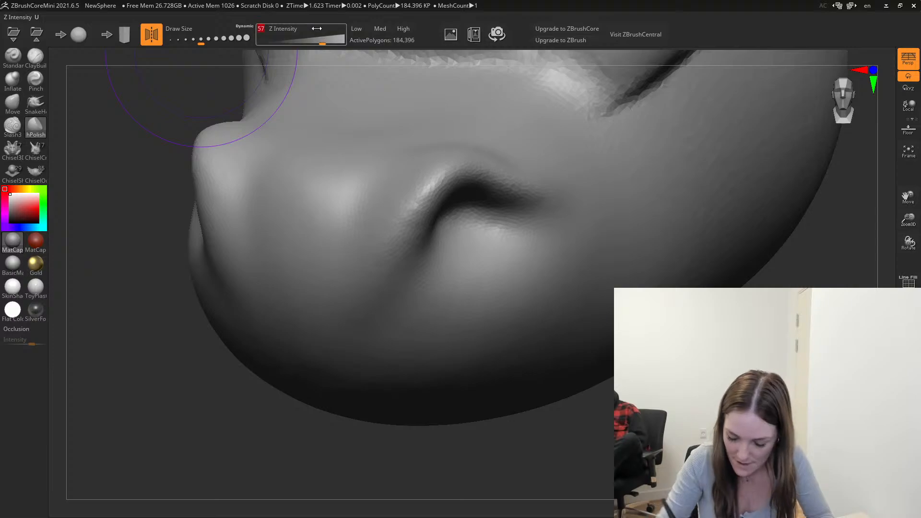
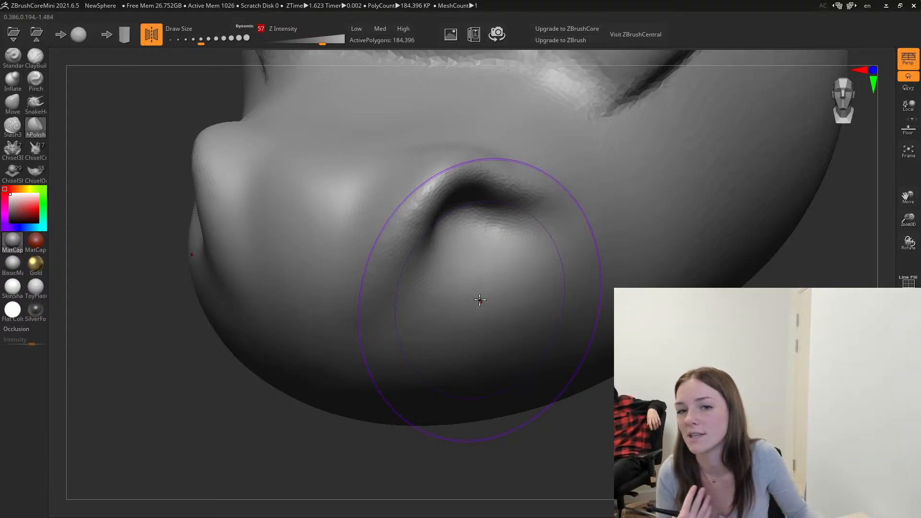
left_click_drag(479, 300, 545, 288)
key("ctrl+z")
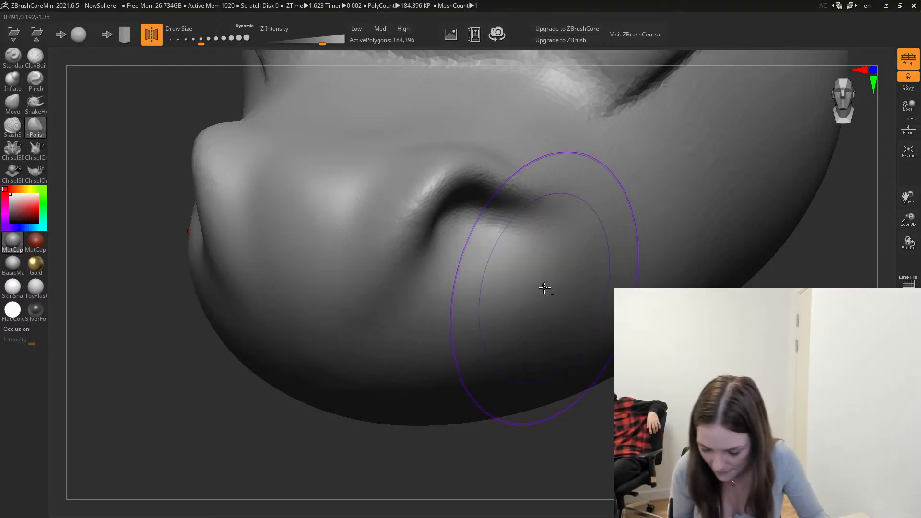
mouse_move(638, 413)
left_mouse_down()
mouse_move(595, 417)
mouse_move(671, 355)
mouse_move(635, 374)
mouse_move(702, 353)
left_mouse_up()
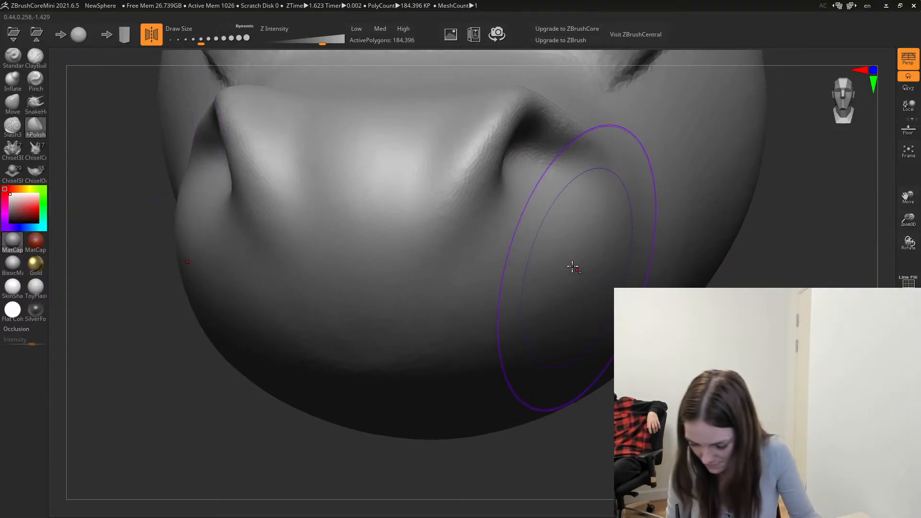
mouse_move(574, 267)
left_mouse_down()
mouse_move(571, 244)
mouse_move(571, 264)
left_mouse_up()
key("ctrl+z")
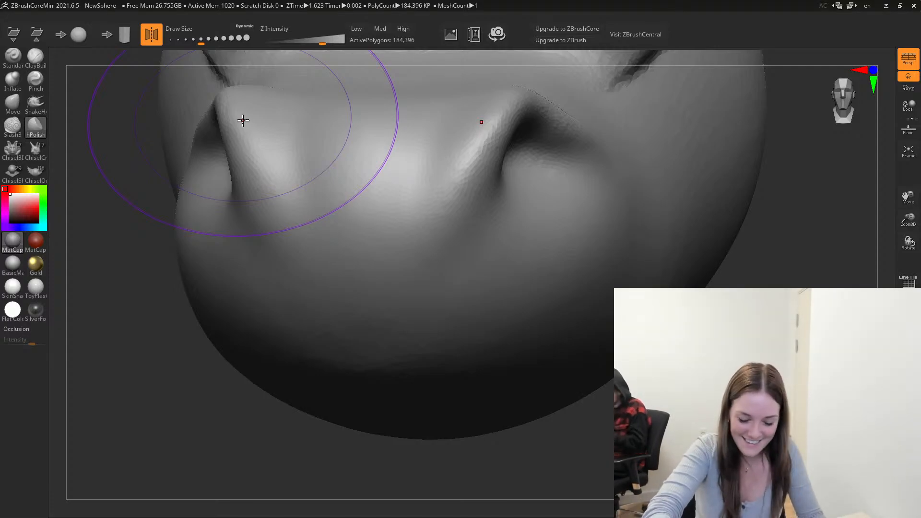
Build up the nostril's upper rim towards its rear corner using the Standard brush at a Draw Size of about 77.
mouse_move(743, 356)
left_mouse_down()
mouse_move(778, 347)
mouse_move(686, 352)
mouse_move(791, 349)
left_mouse_up()
left_click(13, 57)
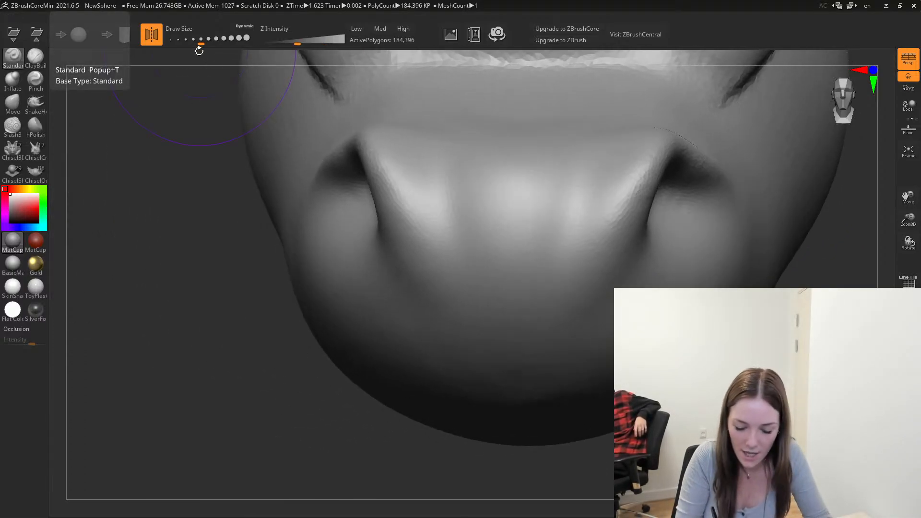
left_click_drag(200, 41, 194, 40)
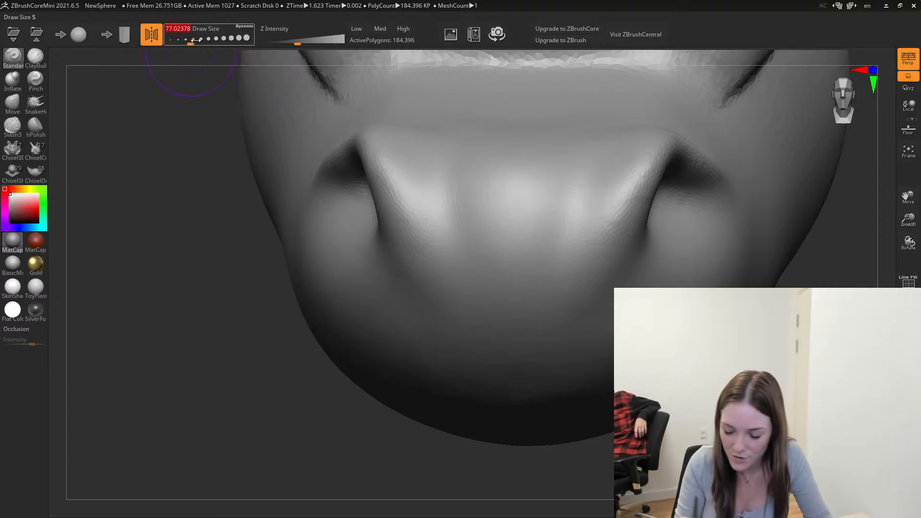
mouse_move(778, 343)
left_mouse_down()
mouse_move(744, 333)
mouse_move(696, 350)
mouse_move(705, 367)
mouse_move(754, 357)
mouse_move(810, 362)
mouse_move(719, 343)
mouse_move(731, 338)
mouse_move(717, 354)
mouse_move(741, 350)
left_mouse_up()
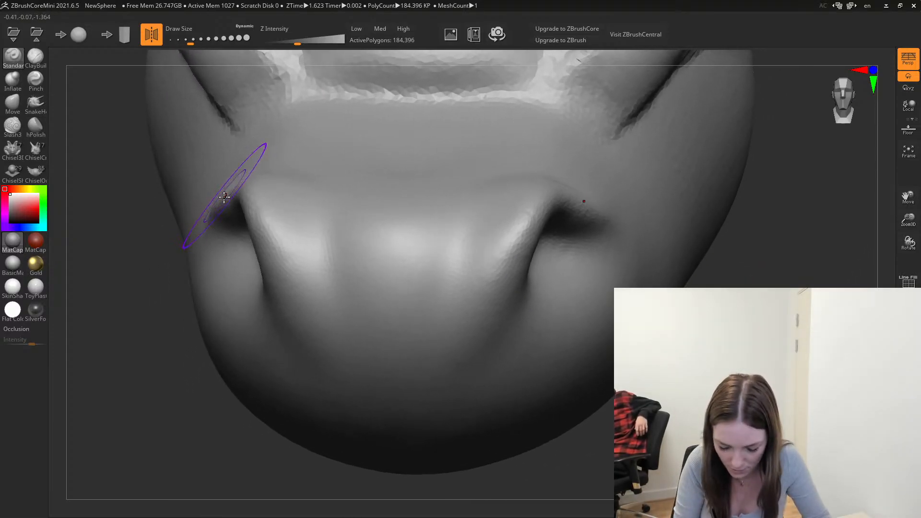
left_click_drag(226, 195, 224, 203)
left_click_drag(238, 187, 216, 203)
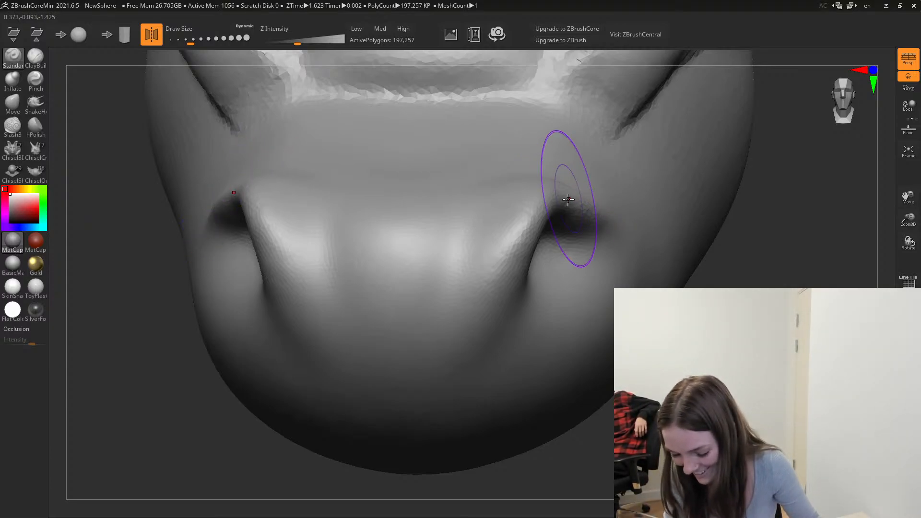
mouse_move(569, 201)
left_mouse_down()
mouse_move(549, 201)
mouse_move(596, 198)
left_mouse_up()
right_click_drag(596, 198, 259, 191)
mouse_move(247, 189)
left_mouse_down()
mouse_move(331, 218)
mouse_move(336, 233)
left_mouse_up()
right_click_drag(249, 207, 255, 314)
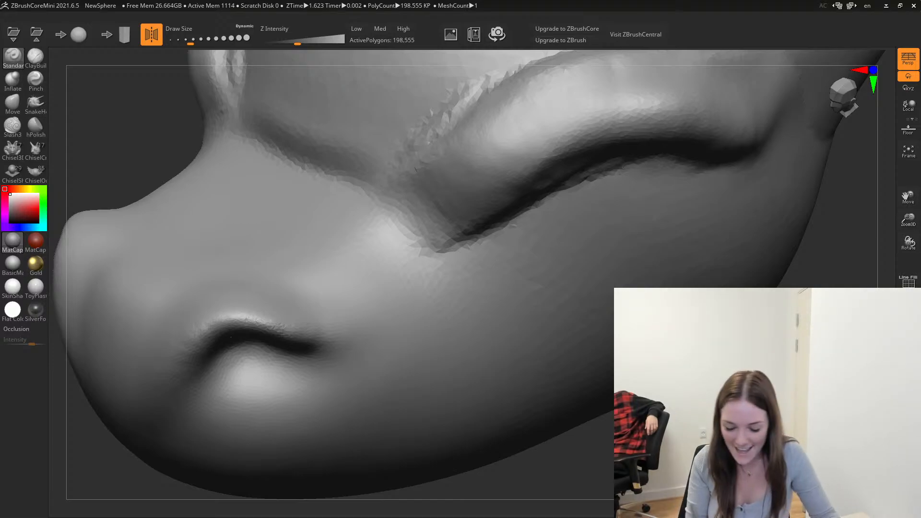
Try to smooth the rear part of the nostril's upper rim at the current brush size.
mouse_move(571, 490)
left_mouse_down("alt")
mouse_move(612, 449)
mouse_move(654, 437)
mouse_move(643, 432)
left_mouse_up("alt")
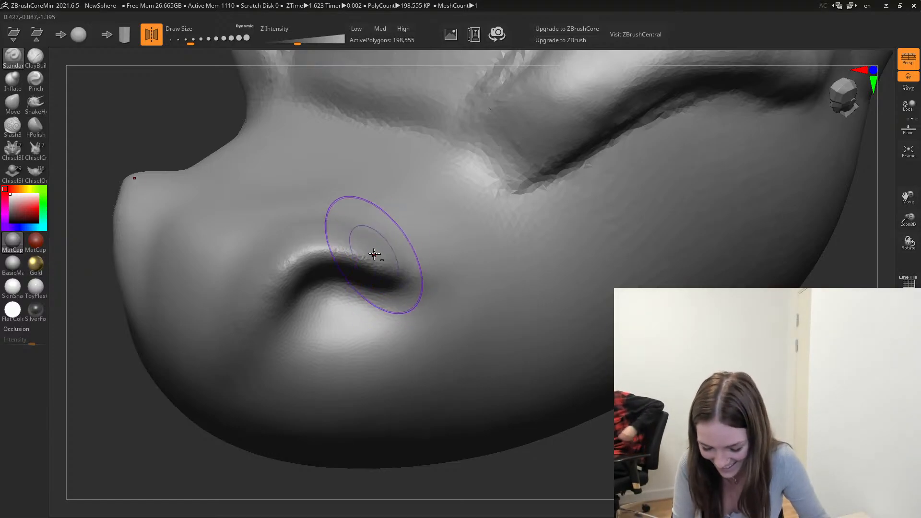
key("shift")
mouse_move(368, 255)
left_mouse_down("shift")
mouse_move(331, 271)
mouse_move(366, 269)
left_mouse_up("shift")
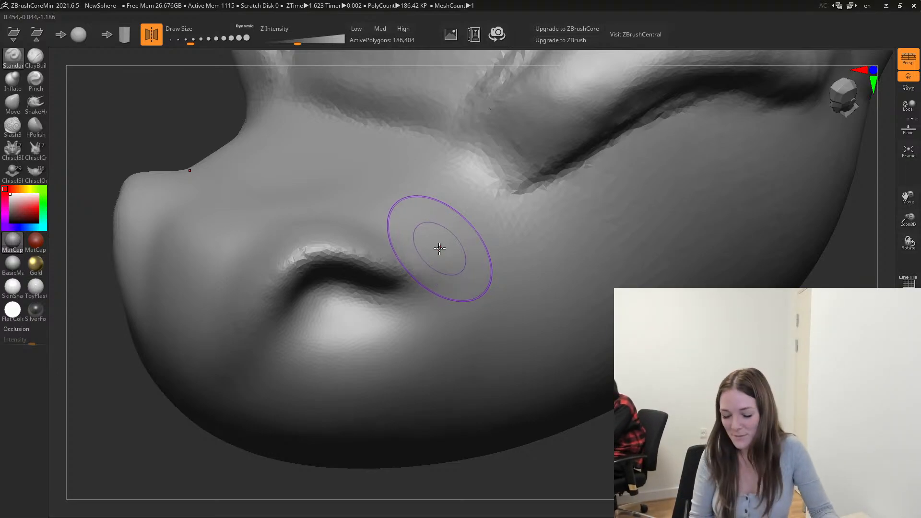
key("ctrl+z")
Smooth the nostril's upper rim, rear corner and the fold beneath it at a Draw Size of about 39.
left_click(183, 40)
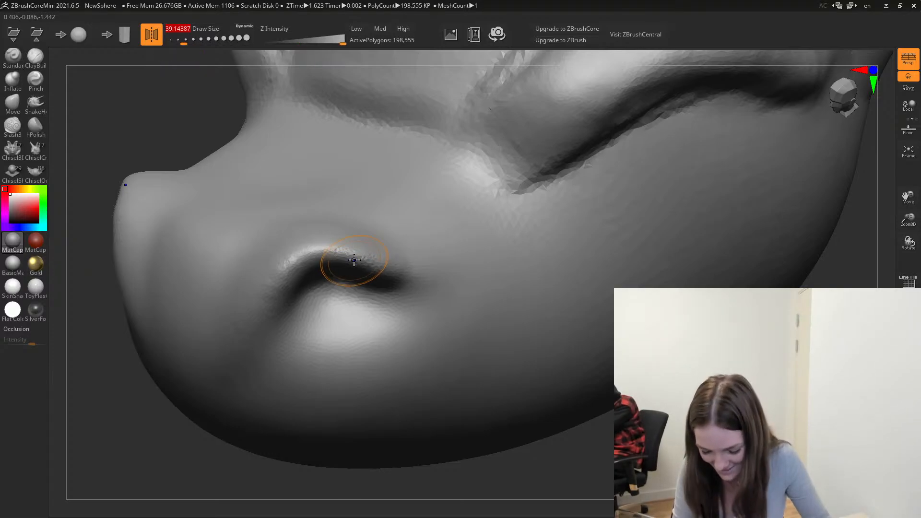
mouse_move(350, 263)
left_mouse_down()
mouse_move(366, 267)
mouse_move(358, 248)
left_mouse_up()
mouse_move(430, 288)
left_mouse_down()
mouse_move(374, 255)
mouse_move(339, 253)
left_mouse_up()
left_click_drag(379, 344, 366, 339)
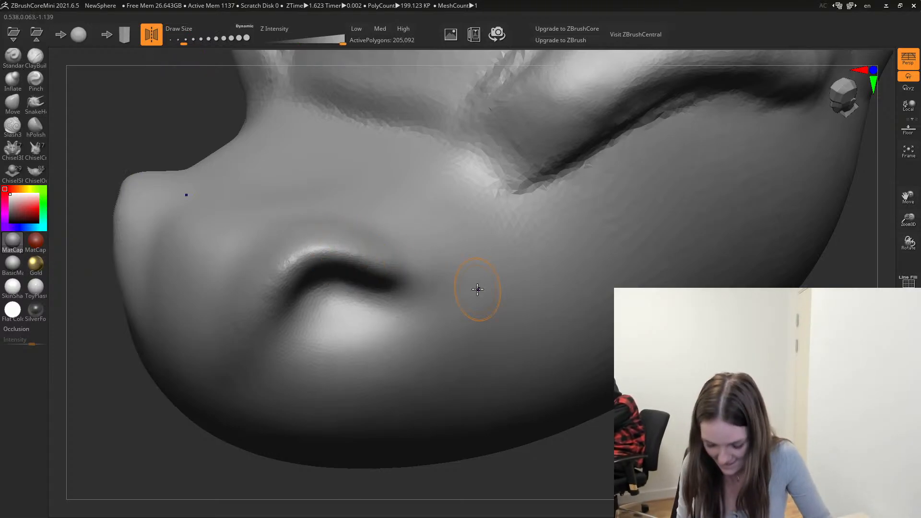
Try hPolish at Z Intensity 21 on the top of the snout, and enlarge the brush and raise its Z Intensity to about 35.
left_click(35, 79)
left_click(35, 104)
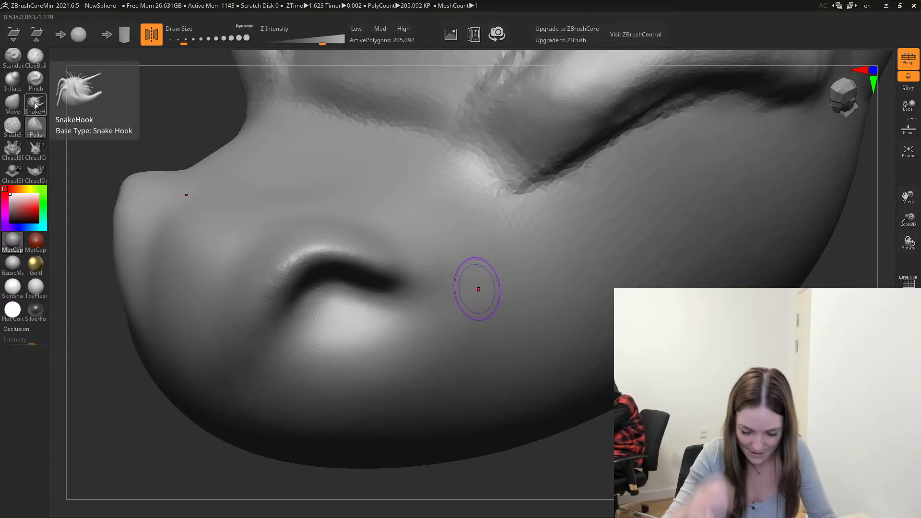
left_click(35, 125)
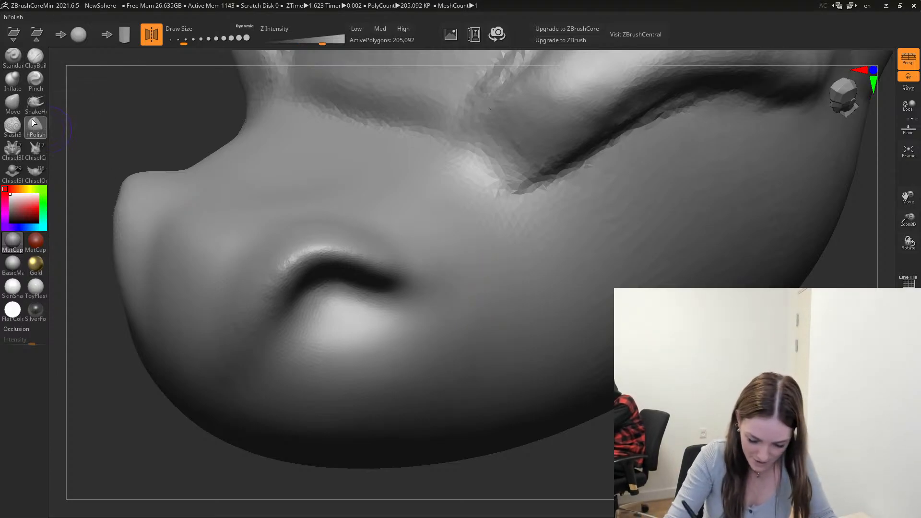
left_click(298, 40)
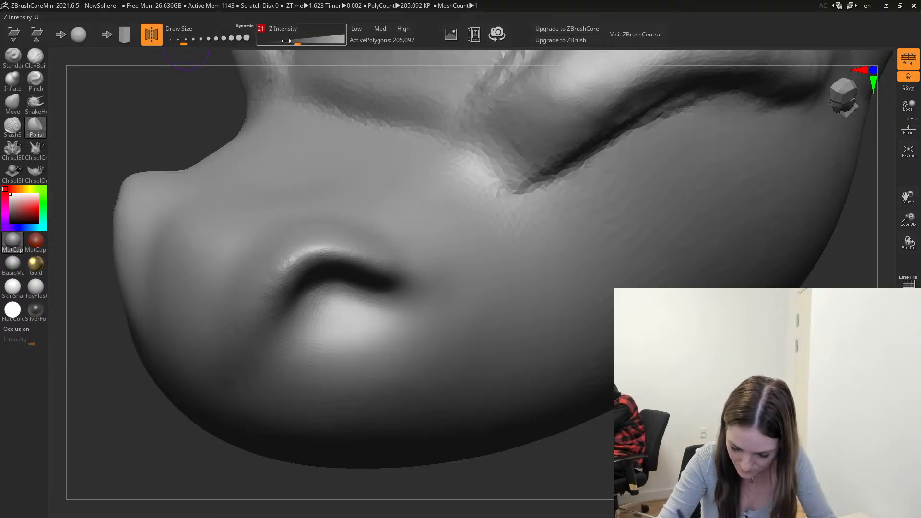
mouse_move(148, 127)
left_mouse_down()
mouse_move(183, 109)
mouse_move(193, 115)
left_mouse_up()
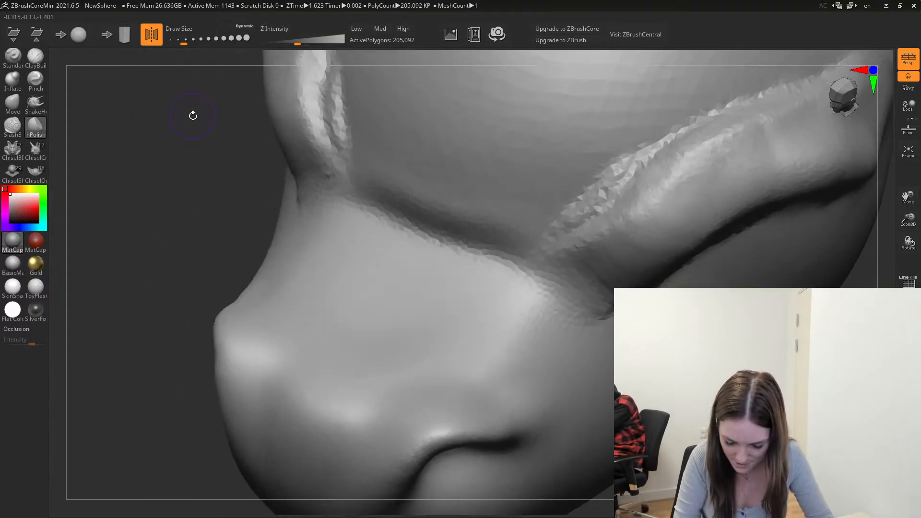
mouse_move(386, 266)
left_mouse_down()
mouse_move(425, 268)
mouse_move(421, 283)
left_mouse_up()
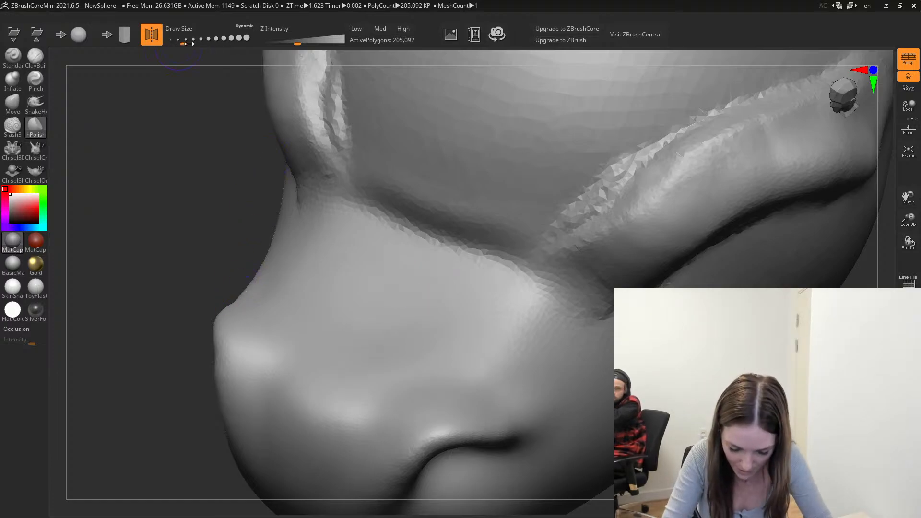
left_click_drag(184, 44, 190, 44)
left_click_drag(297, 43, 310, 43)
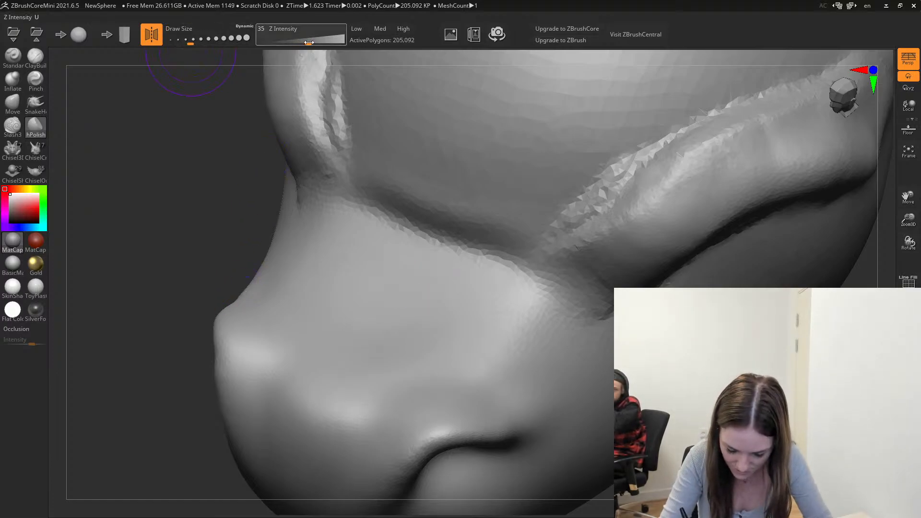
Examine the cheek, horn base, brow and nostril from the side and from a three-quarter front view.
left_click_drag(187, 206, 120, 157)
mouse_move(551, 479)
left_mouse_down()
mouse_move(509, 358)
mouse_move(505, 367)
mouse_move(302, 417)
mouse_move(358, 387)
mouse_move(387, 419)
mouse_move(235, 480)
mouse_move(234, 445)
mouse_move(227, 456)
left_mouse_up()
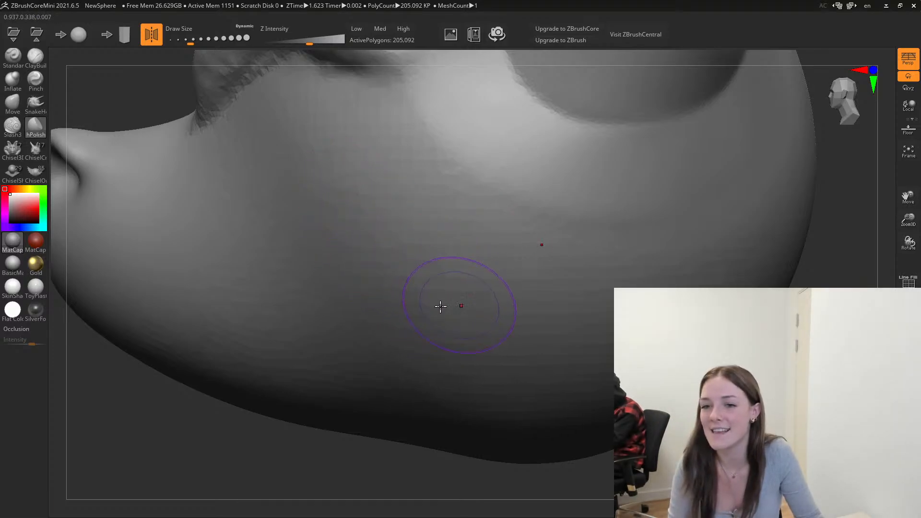
left_click_drag(784, 298, 837, 287)
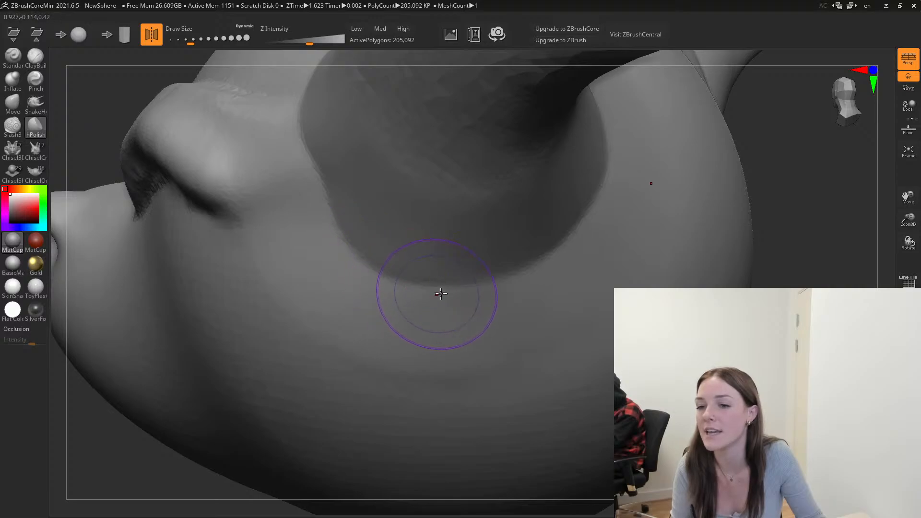
left_click_drag(816, 312, 848, 295)
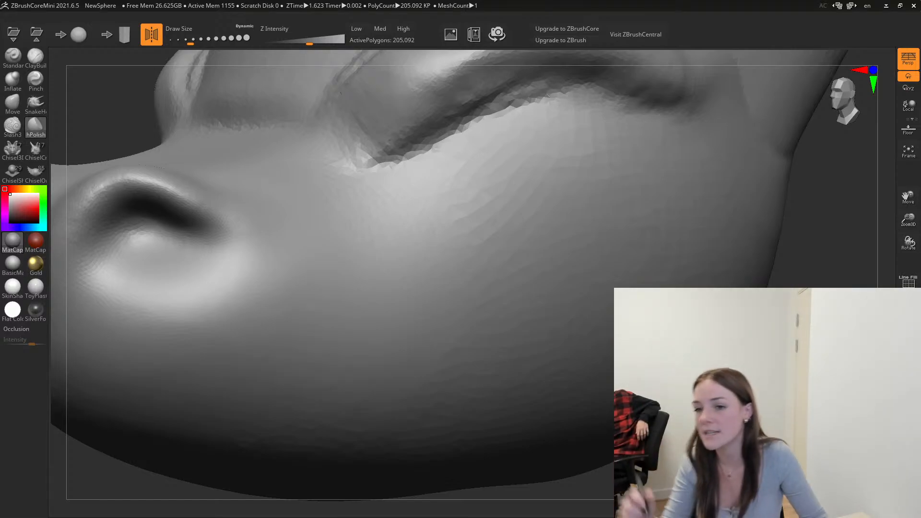
right_click_drag(324, 323, 348, 310)
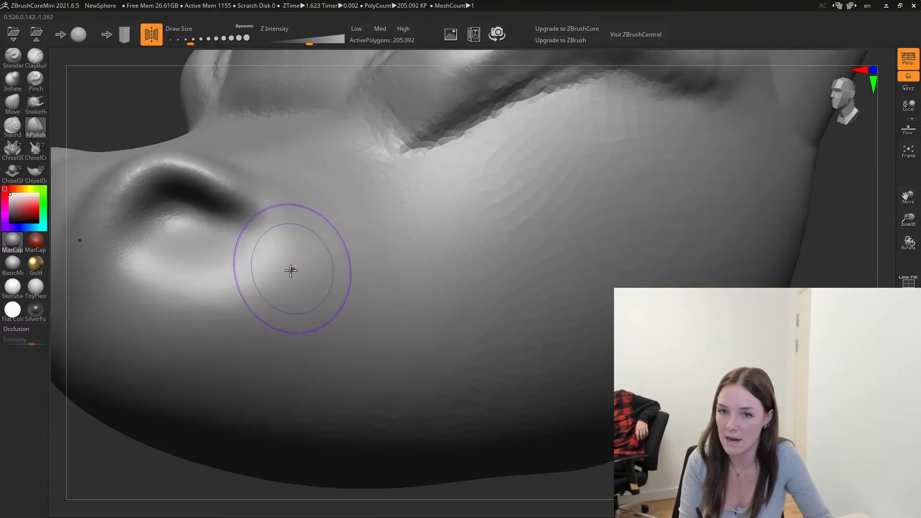
right_click_drag(311, 274, 407, 279)
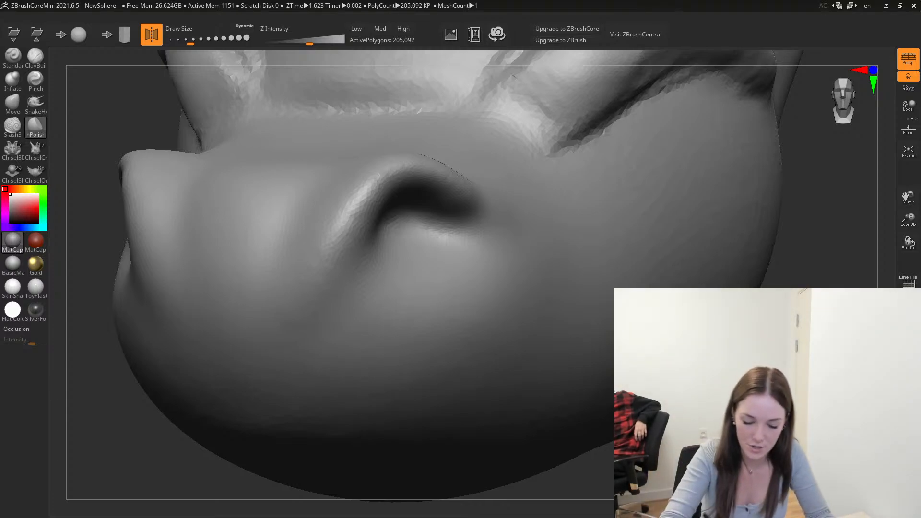
Try to pinch the fold beneath the nostril with the Pinch brush, lowering its Z Intensity for a second attempt.
left_click(36, 81)
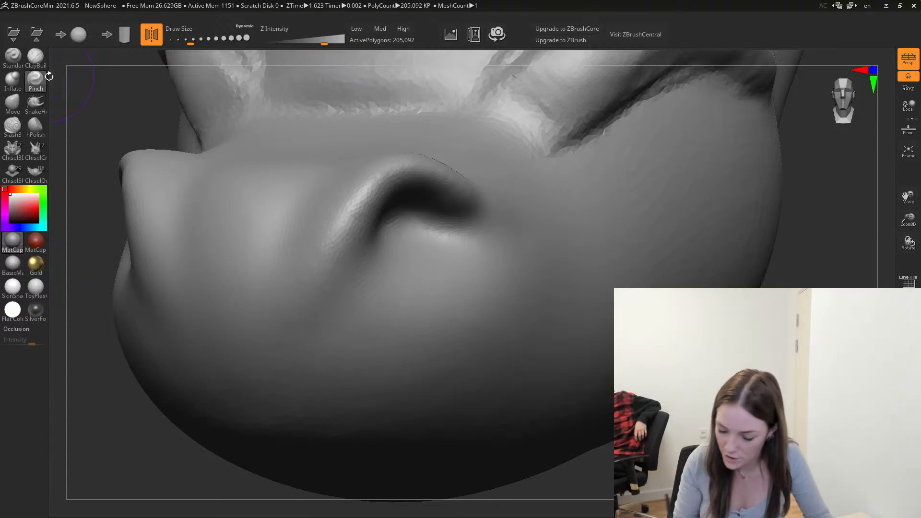
left_click_drag(816, 394, 657, 356)
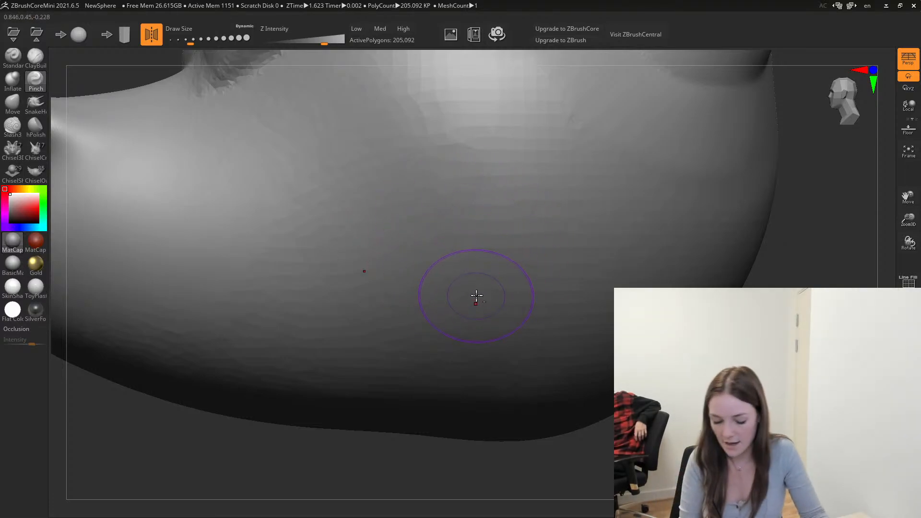
mouse_move(230, 446)
left_mouse_down()
mouse_move(193, 436)
mouse_move(181, 455)
mouse_move(206, 444)
mouse_move(196, 432)
mouse_move(178, 446)
mouse_move(211, 425)
mouse_move(156, 408)
mouse_move(185, 425)
left_mouse_up()
mouse_move(231, 228)
left_mouse_down()
mouse_move(257, 237)
mouse_move(273, 222)
left_mouse_up()
left_click_drag(312, 43, 285, 43)
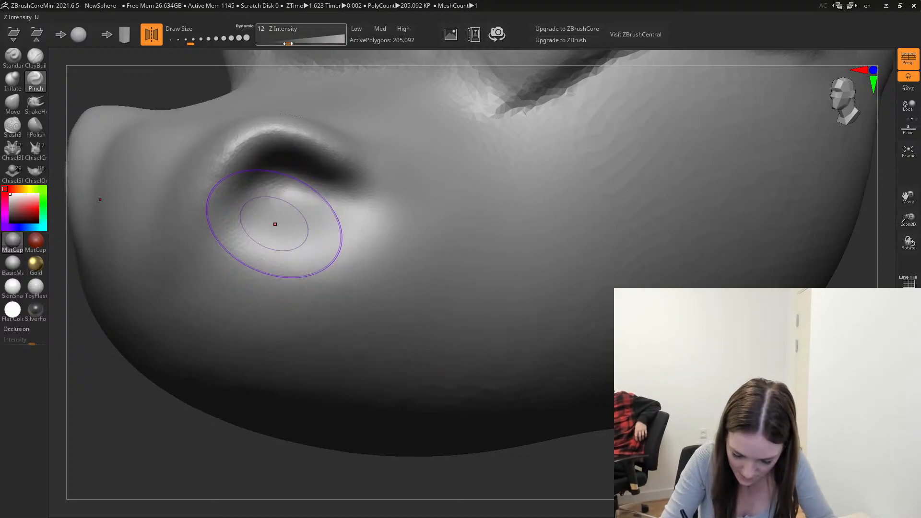
left_click_drag(233, 216, 337, 203)
key("ctrl+z")
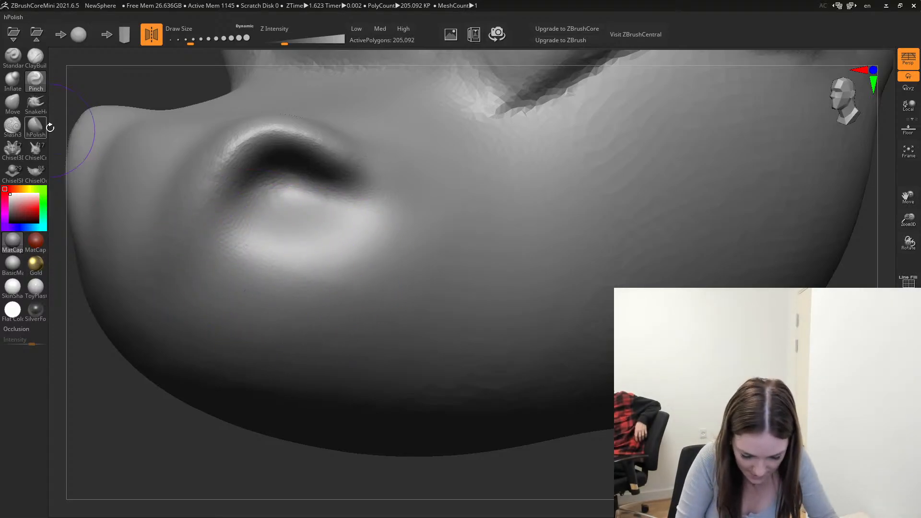
Try to polish the front end of the fold beneath the nostril with the hPolish brush.
left_click(31, 125)
mouse_move(247, 241)
left_mouse_down()
mouse_move(336, 216)
mouse_move(259, 226)
left_mouse_up()
key("ctrl+z")
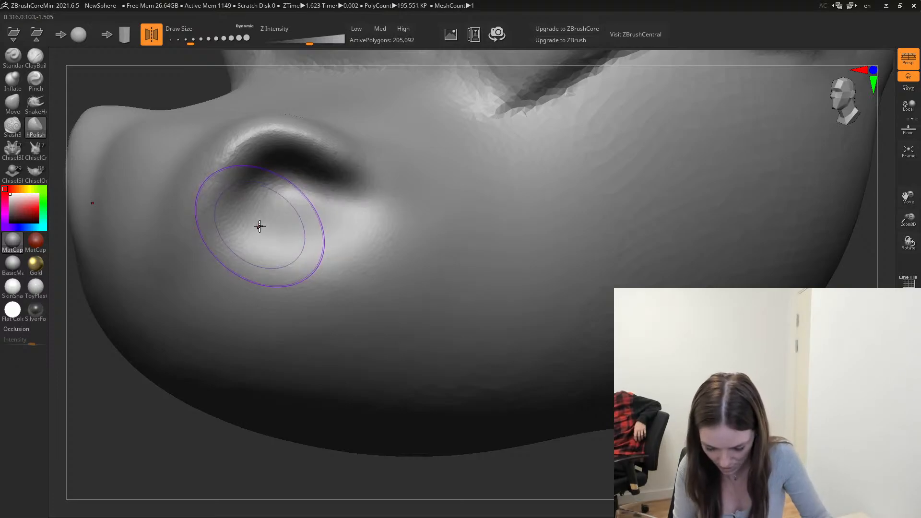
Enlarge the hPolish brush to a draw size of about 140 for polishing the side of the muzzle.
mouse_move(244, 45)
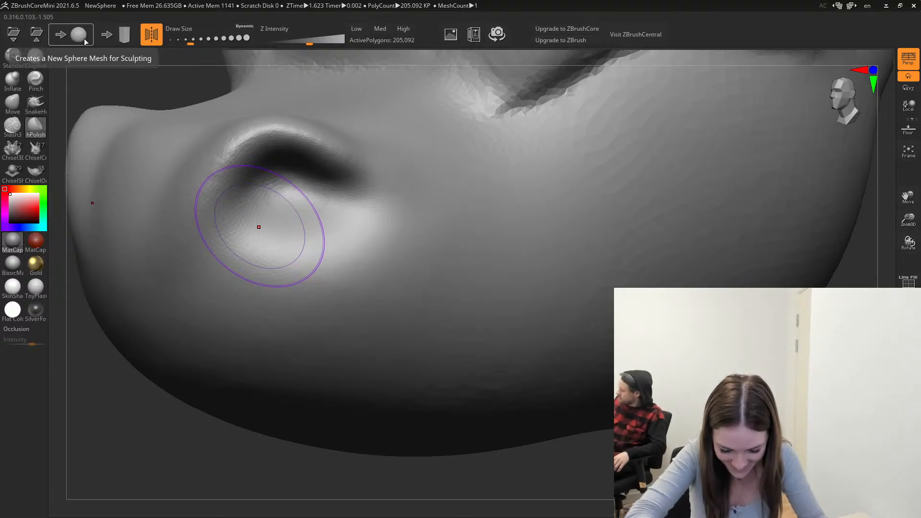
left_click_drag(190, 41, 198, 42)
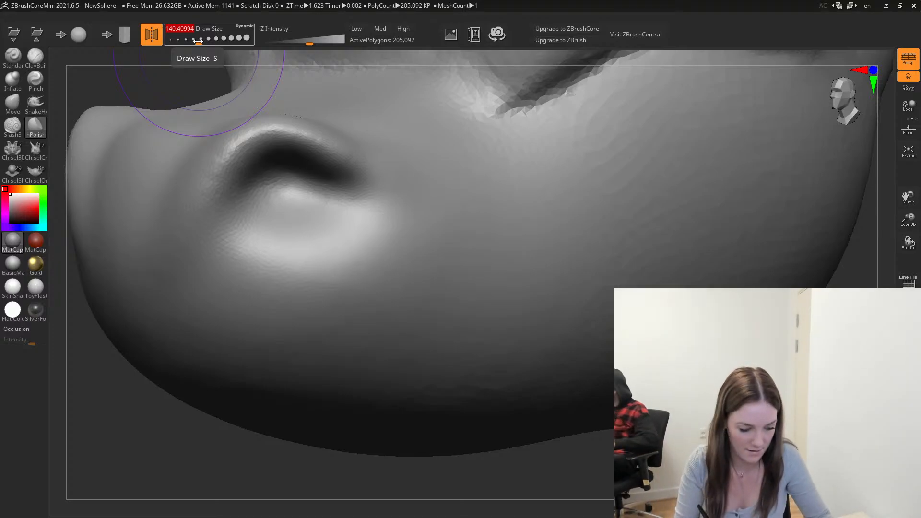
mouse_move(114, 384)
left_mouse_down()
mouse_move(115, 397)
mouse_move(120, 355)
mouse_move(104, 333)
left_mouse_up()
mouse_move(755, 379)
left_mouse_down("alt")
mouse_move(749, 344)
mouse_move(773, 453)
left_mouse_up("alt")
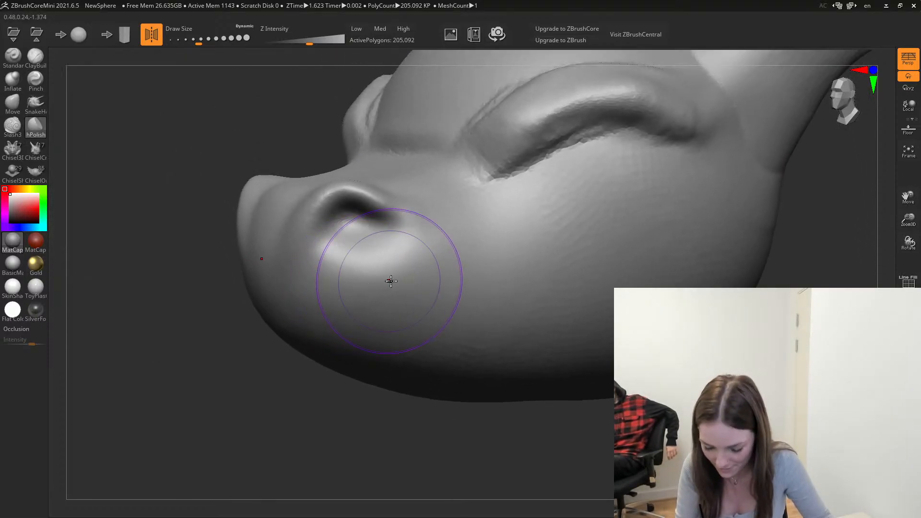
Try to flatten the side of the muzzle beneath the nostril and the neighbouring cheek with the enlarged hPolish brush.
mouse_move(390, 282)
left_mouse_down()
mouse_move(368, 289)
mouse_move(387, 308)
mouse_move(378, 288)
mouse_move(329, 305)
mouse_move(460, 270)
mouse_move(403, 333)
mouse_move(456, 261)
mouse_move(434, 290)
mouse_move(437, 261)
mouse_move(506, 325)
left_mouse_up()
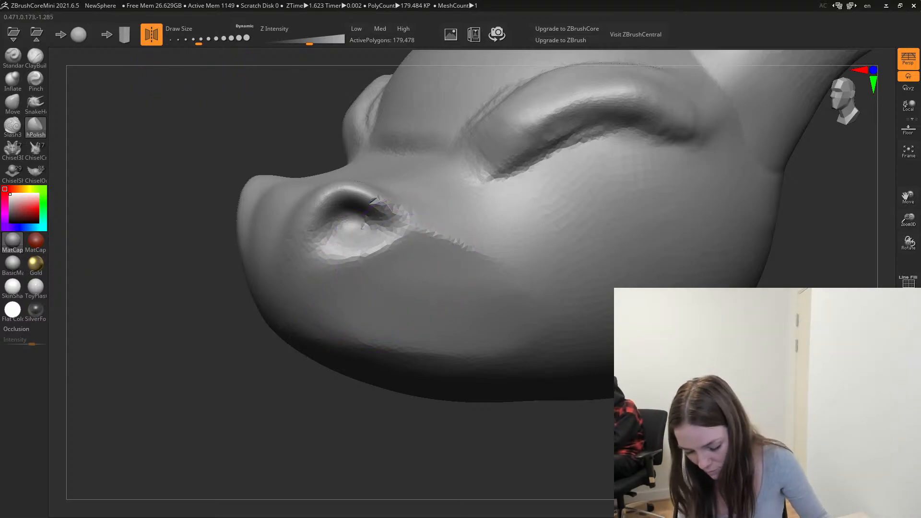
mouse_move(407, 263)
right_mouse_down()
mouse_move(293, 261)
mouse_move(352, 265)
right_mouse_up()
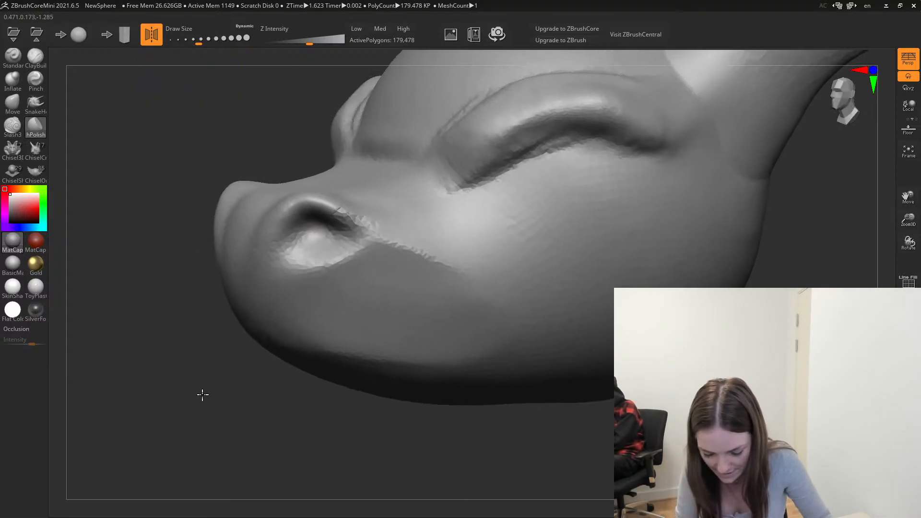
right_click_drag(201, 395, 287, 392, "ctrl")
left_click_drag(242, 390, 343, 359)
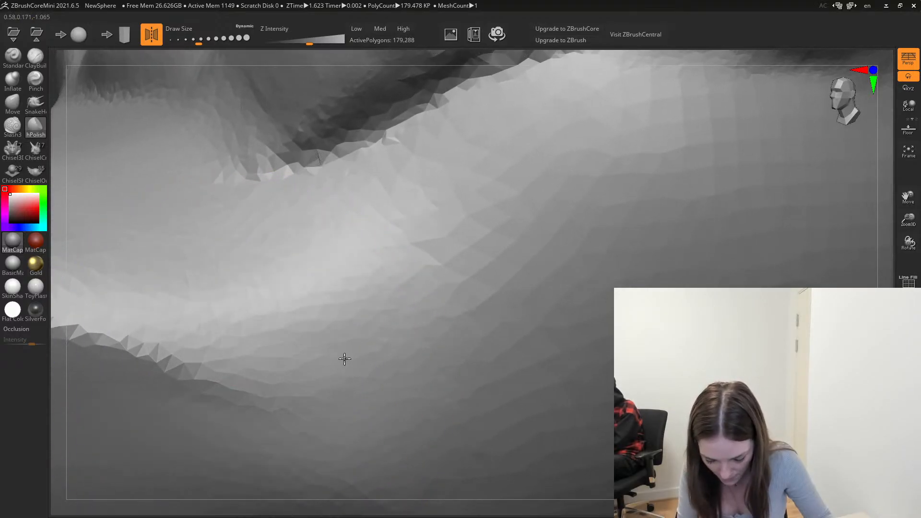
key("ctrl+z")
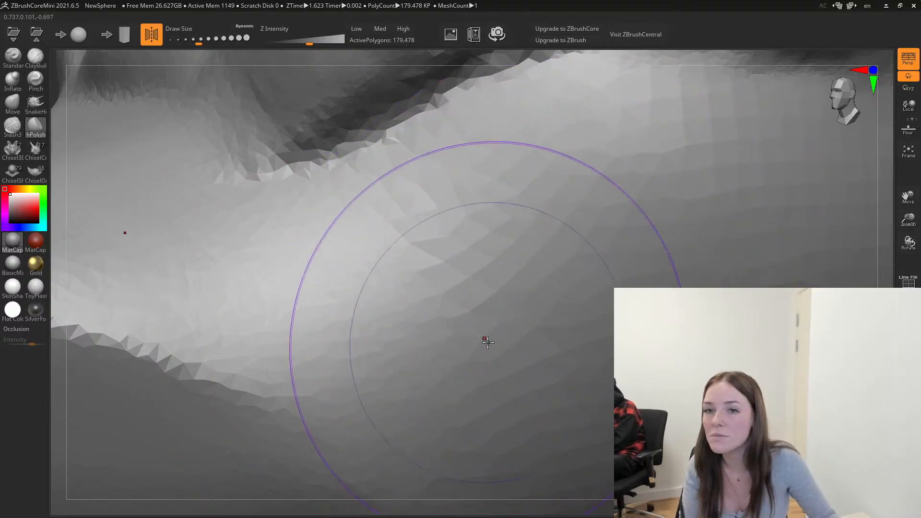
Try several hPolish strokes on the cheek beneath the brow ridge, and undo them.
mouse_move(590, 319)
left_mouse_down()
mouse_move(586, 308)
mouse_move(481, 323)
mouse_move(423, 294)
mouse_move(407, 301)
left_mouse_up()
left_click_drag(596, 296, 499, 303)
mouse_move(574, 294)
left_mouse_down()
mouse_move(541, 304)
mouse_move(510, 290)
left_mouse_up()
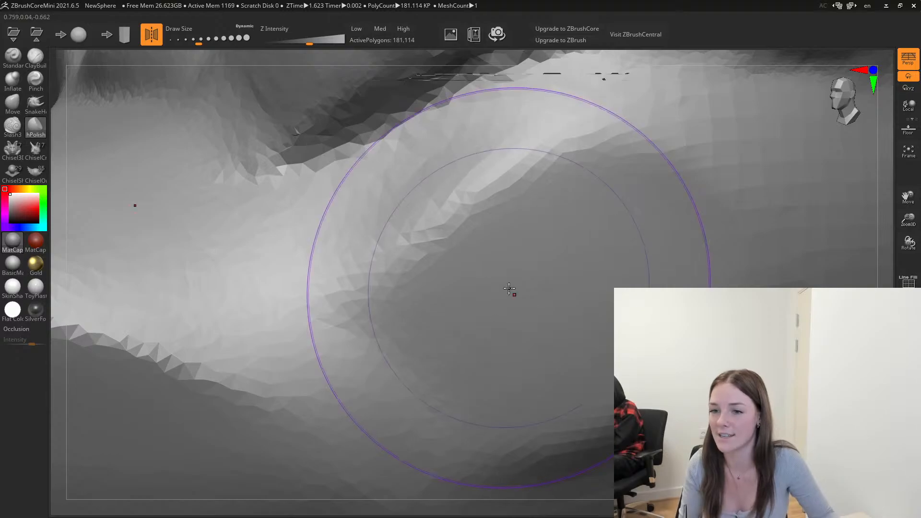
key("ctrl+z")
key("ctrl+z")
key("ctrl+z")
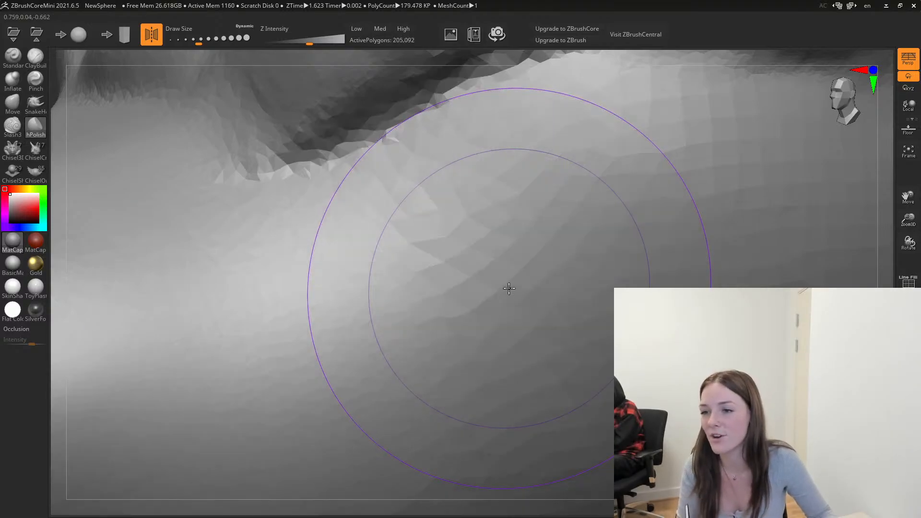
key("ctrl+z")
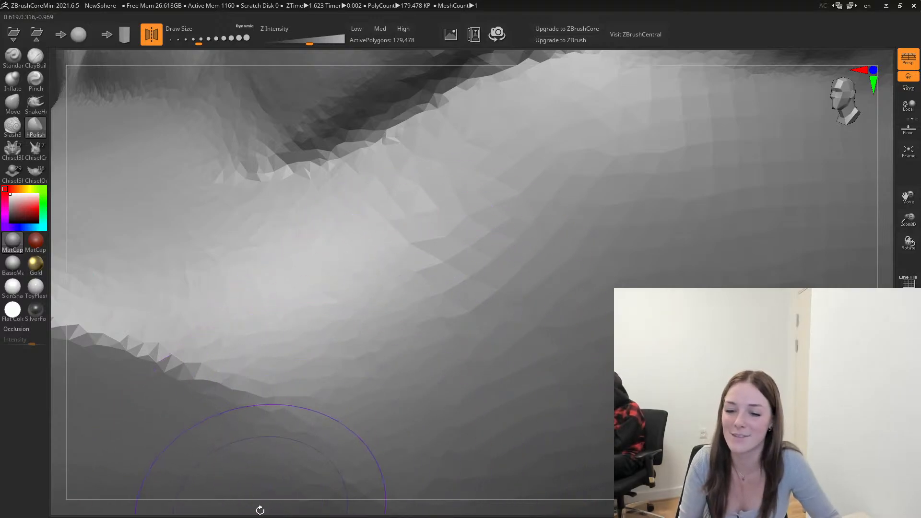
Examine the nostril, muzzle side, cheek and horn base up close and from the side.
mouse_move(257, 508)
left_mouse_down()
mouse_move(281, 506)
mouse_move(271, 496)
left_mouse_up()
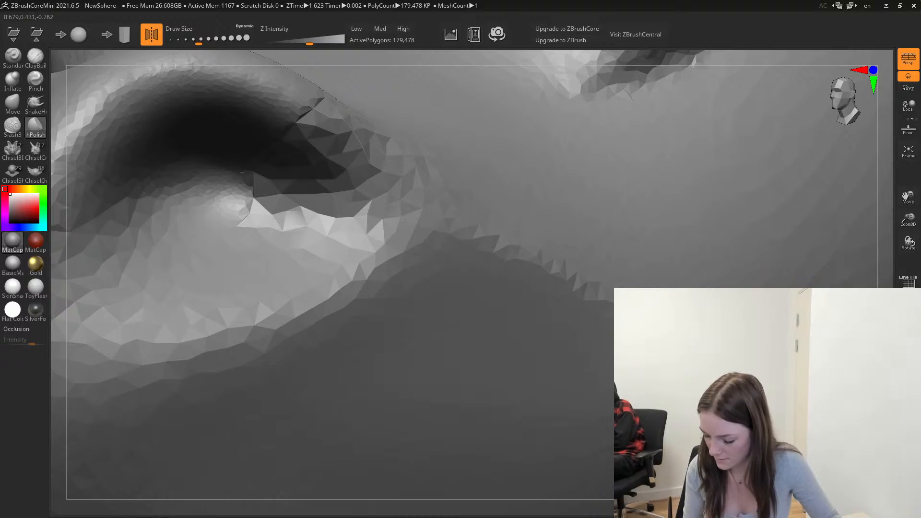
scroll(331, 283, "down", 5)
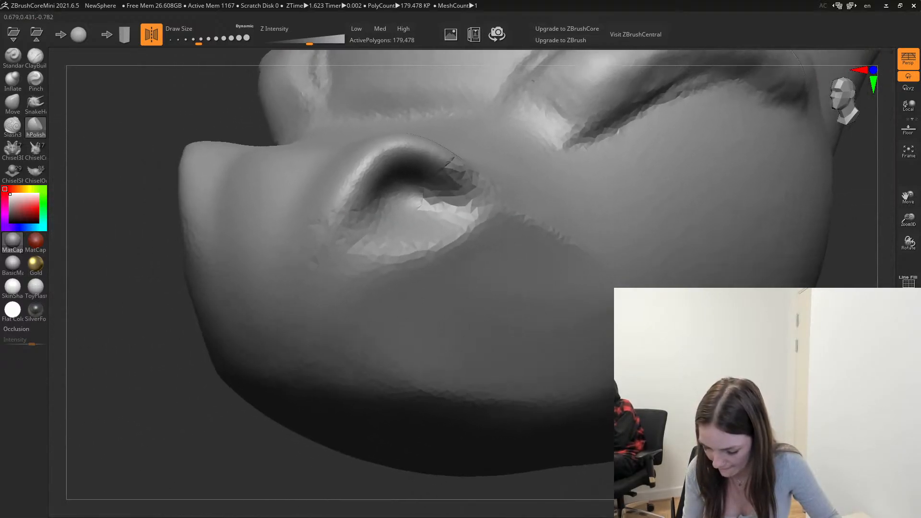
mouse_move(210, 434)
left_mouse_down()
mouse_move(224, 432)
mouse_move(194, 432)
left_mouse_up()
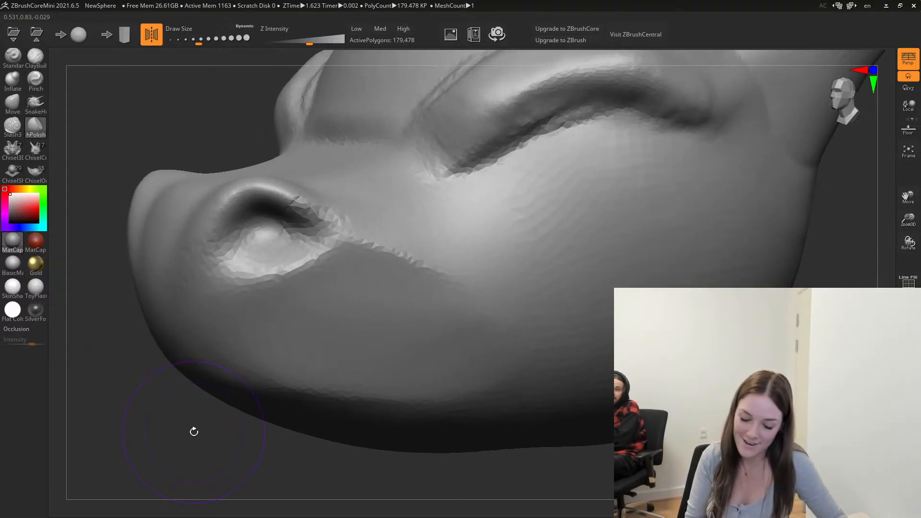
mouse_move(100, 401)
left_mouse_down()
mouse_move(120, 412)
mouse_move(288, 395)
left_mouse_up()
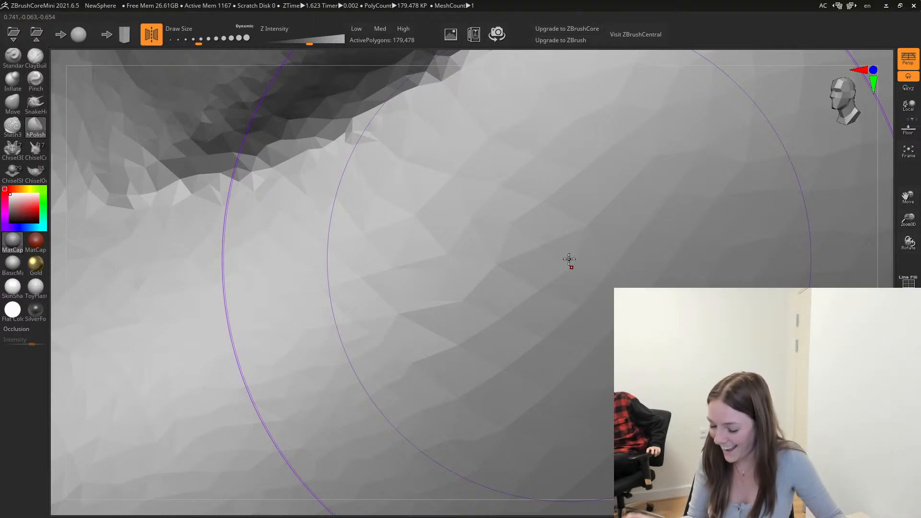
right_click_drag(570, 259, 624, 470, "ctrl")
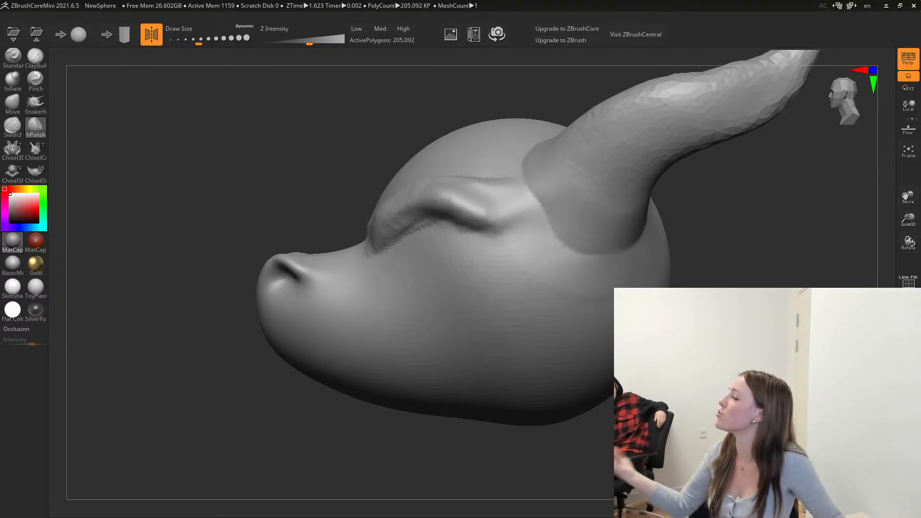
left_click_drag(792, 243, 807, 276, "alt")
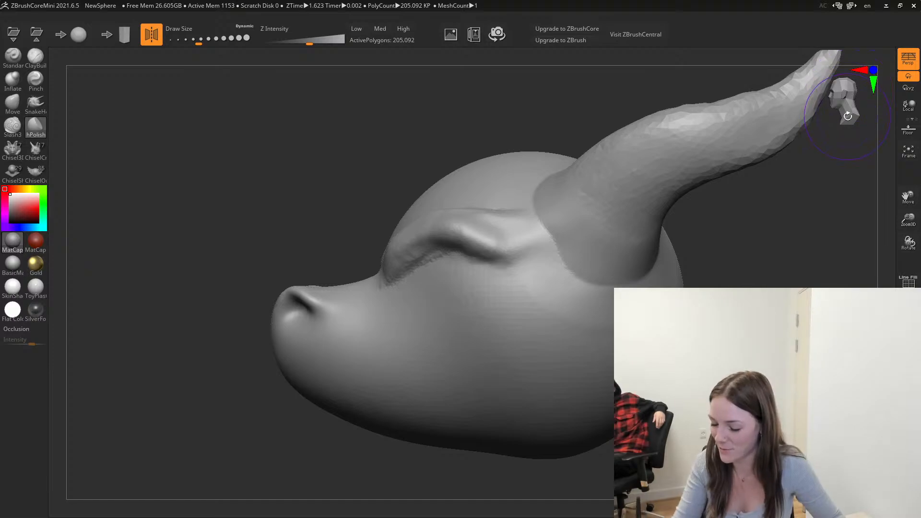
mouse_move(848, 116)
left_mouse_down()
mouse_move(842, 93)
mouse_move(848, 102)
left_mouse_up()
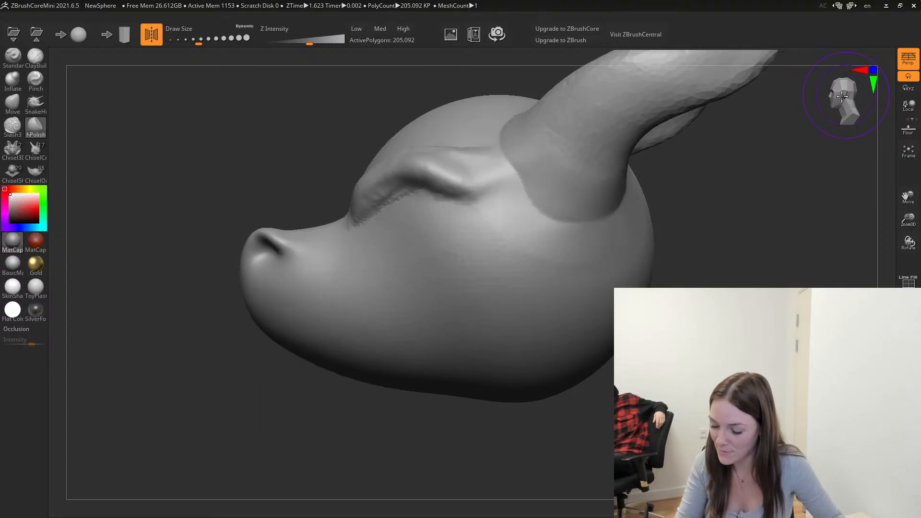
left_click_drag(862, 87, 836, 102)
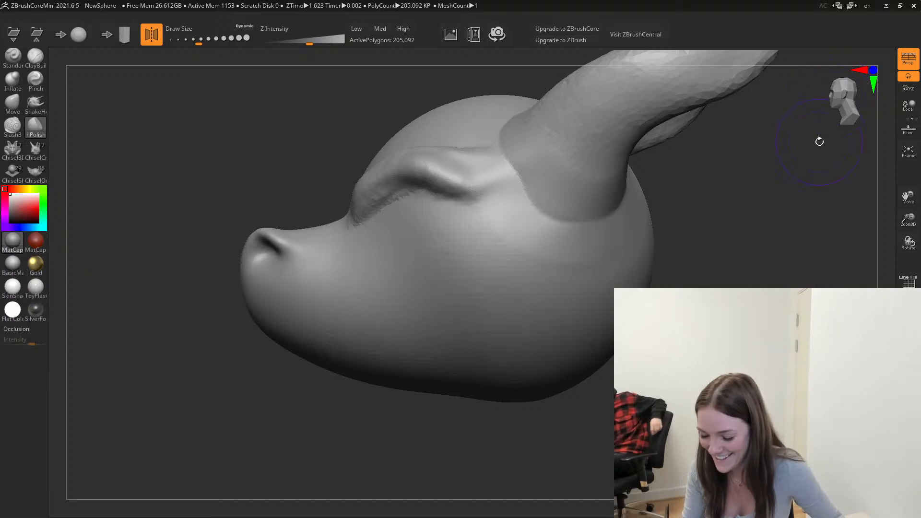
mouse_move(819, 142)
left_mouse_down("alt")
mouse_move(826, 205)
mouse_move(792, 205)
mouse_move(862, 194)
mouse_move(862, 278)
mouse_move(862, 185)
left_mouse_up("alt")
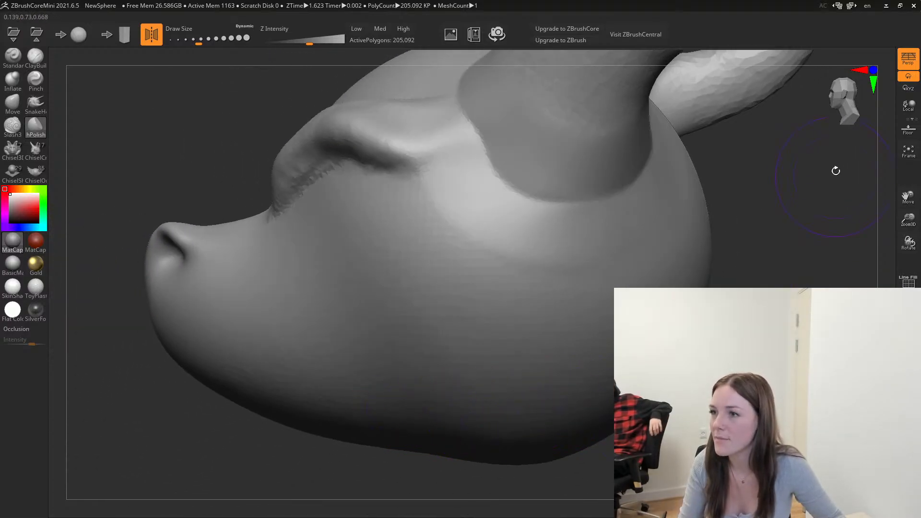
left_click_drag(843, 102, 841, 103)
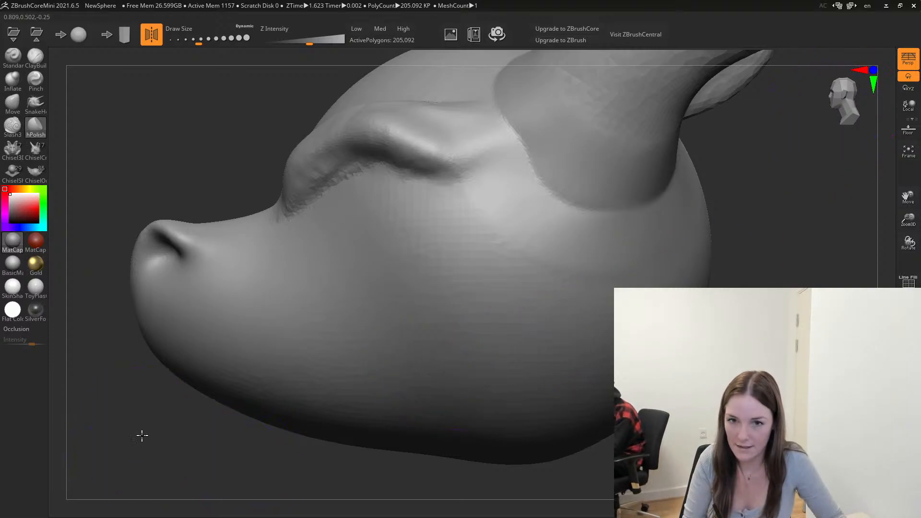
Flatten the side of the muzzle between the nostril and the cheek with hPolish, undoing one stroke and reworking the area.
mouse_move(142, 435)
left_mouse_down("alt")
mouse_move(221, 453)
mouse_move(220, 439)
left_mouse_up("alt")
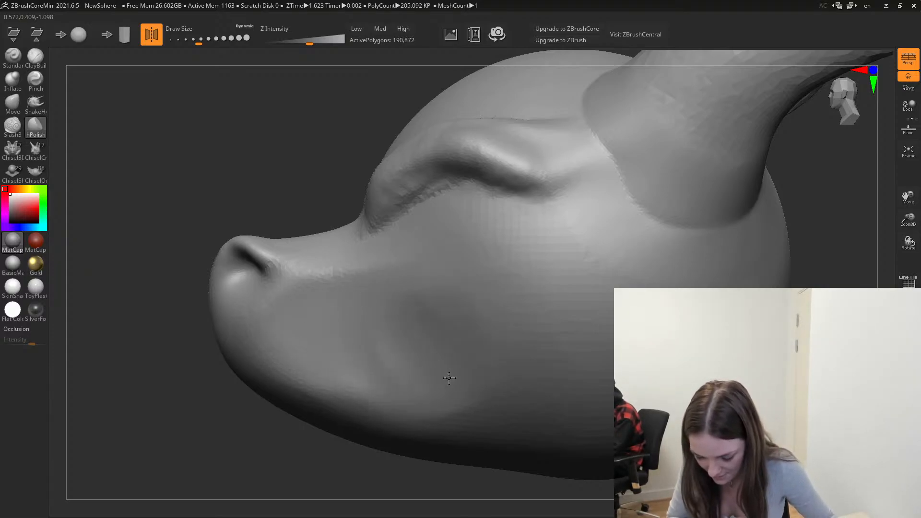
left_click_drag(449, 378, 448, 337)
key("ctrl+z")
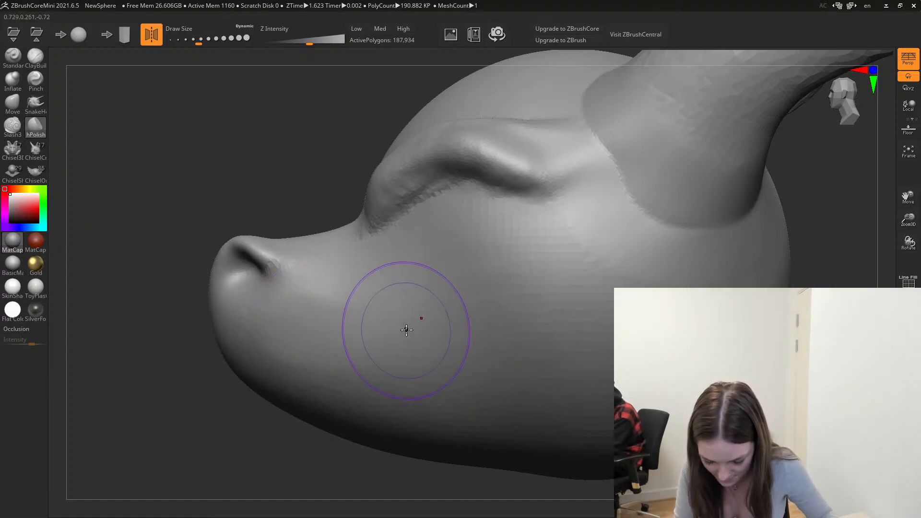
key("shift")
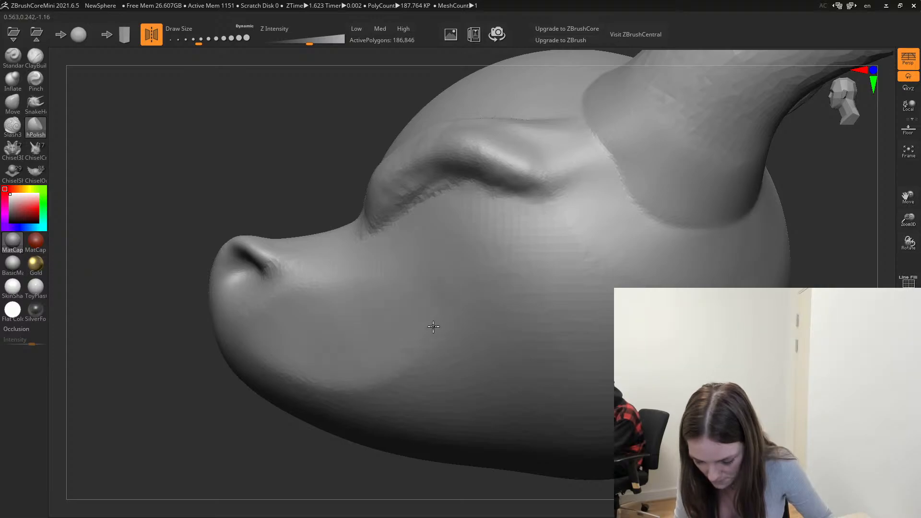
left_click_drag(371, 345, 310, 359)
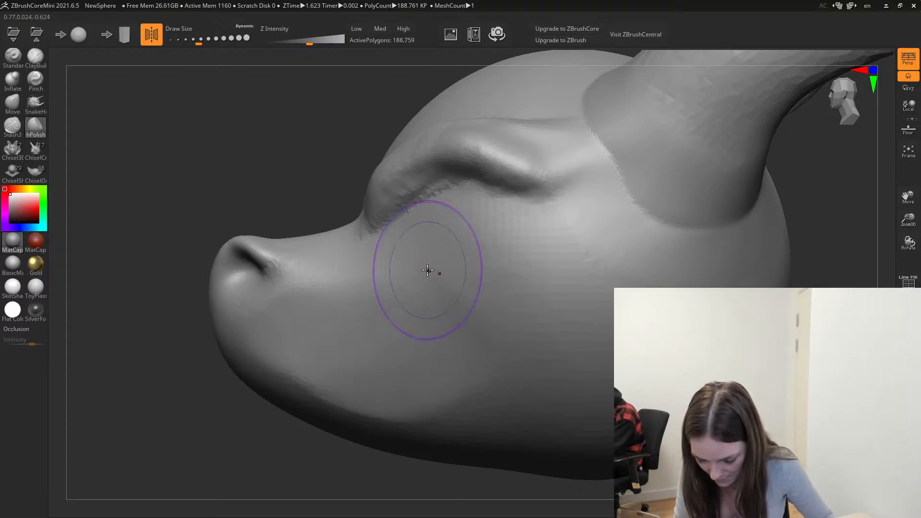
Reduce the draw size to about 74 and smooth the crease where the snout bridge meets the forehead.
mouse_move(220, 382)
left_mouse_down()
mouse_move(191, 390)
mouse_move(234, 390)
mouse_move(253, 335)
mouse_move(232, 337)
mouse_move(251, 273)
mouse_move(235, 370)
mouse_move(210, 348)
mouse_move(203, 406)
mouse_move(241, 454)
mouse_move(221, 479)
mouse_move(208, 328)
mouse_move(239, 300)
mouse_move(199, 276)
left_mouse_up()
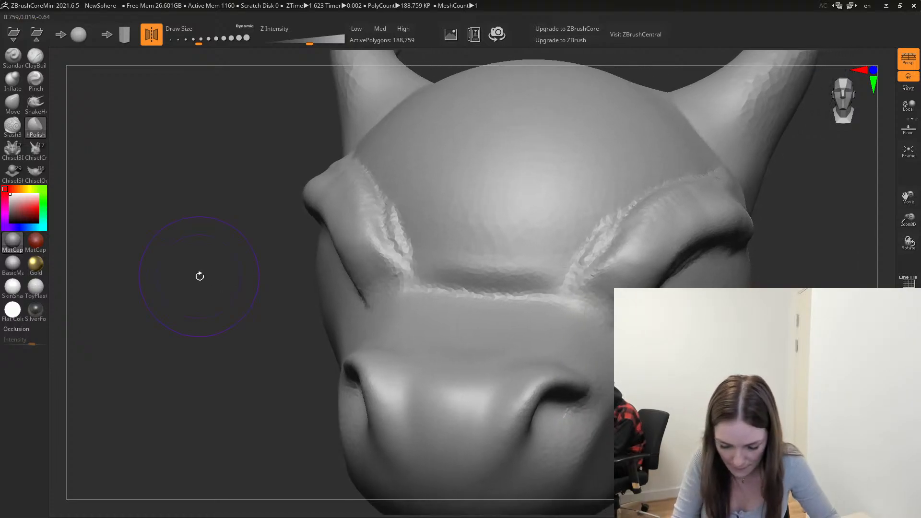
left_click_drag(196, 42, 191, 44)
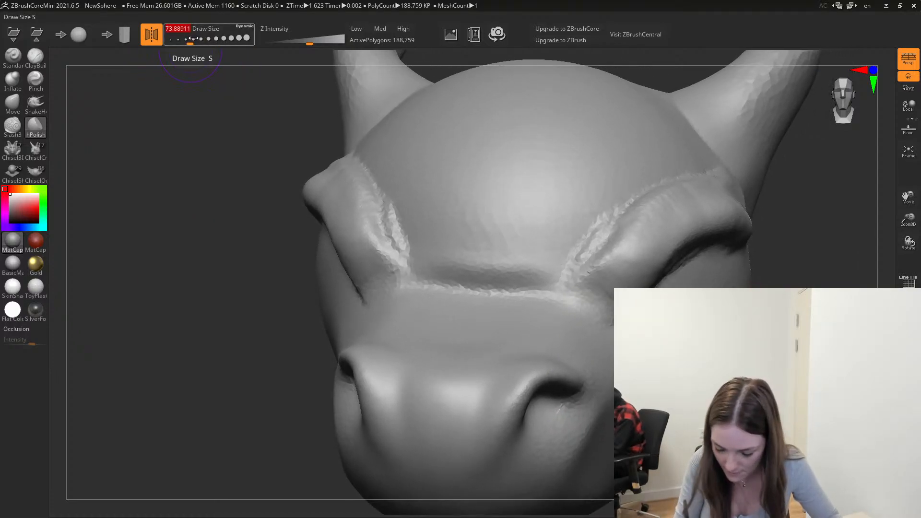
left_click_drag(444, 285, 522, 292)
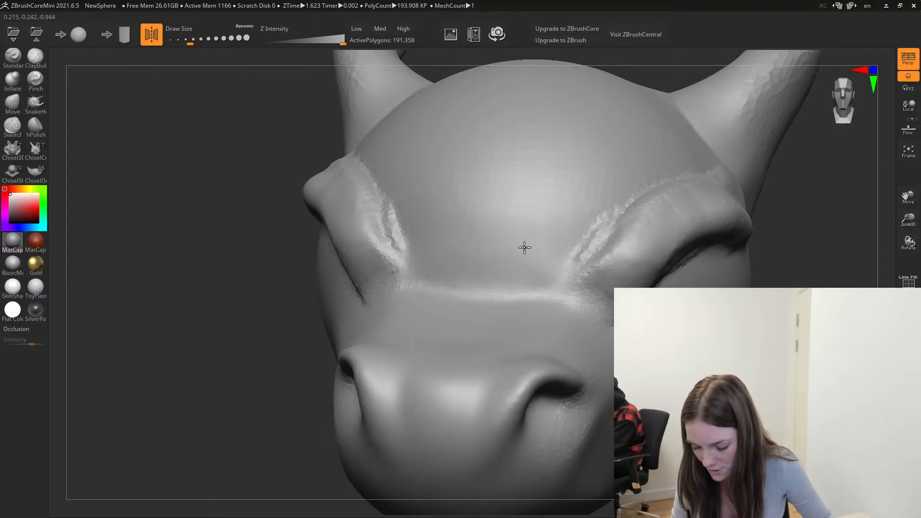
Smooth the muzzle side around the nostril and the jagged lower edge of the brow ridge.
mouse_move(227, 360)
left_mouse_down("alt")
mouse_move(191, 292)
mouse_move(197, 240)
mouse_move(134, 225)
mouse_move(91, 230)
left_mouse_up("alt")
left_click_drag(629, 384, 624, 371)
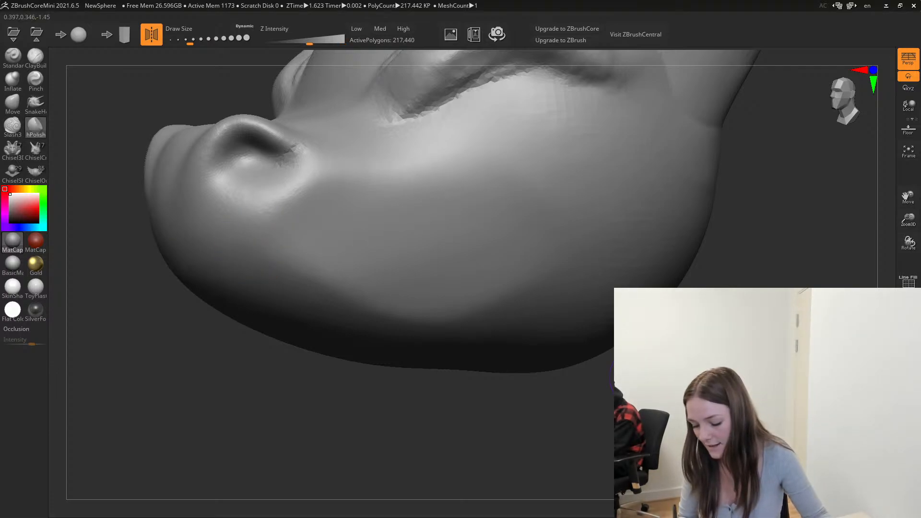
mouse_move(644, 378)
left_mouse_down("alt")
mouse_move(684, 403)
mouse_move(655, 405)
mouse_move(623, 430)
left_mouse_up("alt")
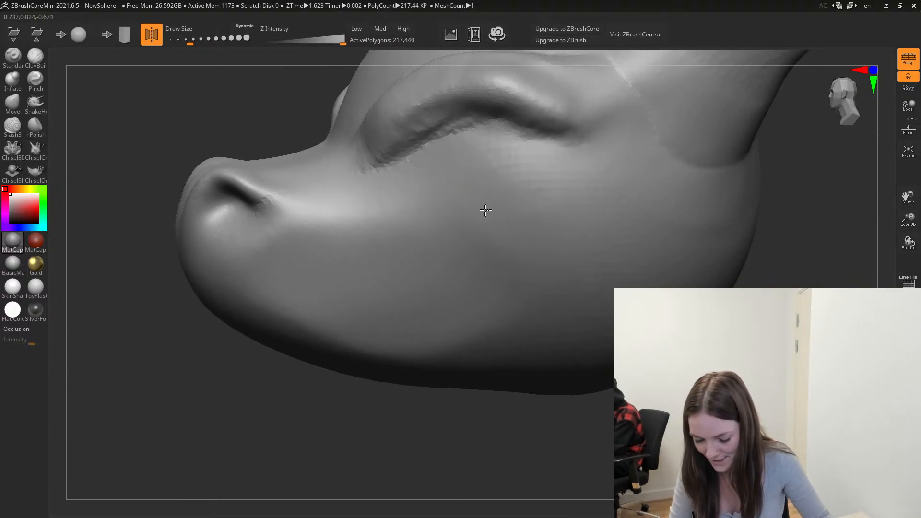
left_click_drag(450, 114, 551, 133, "shift")
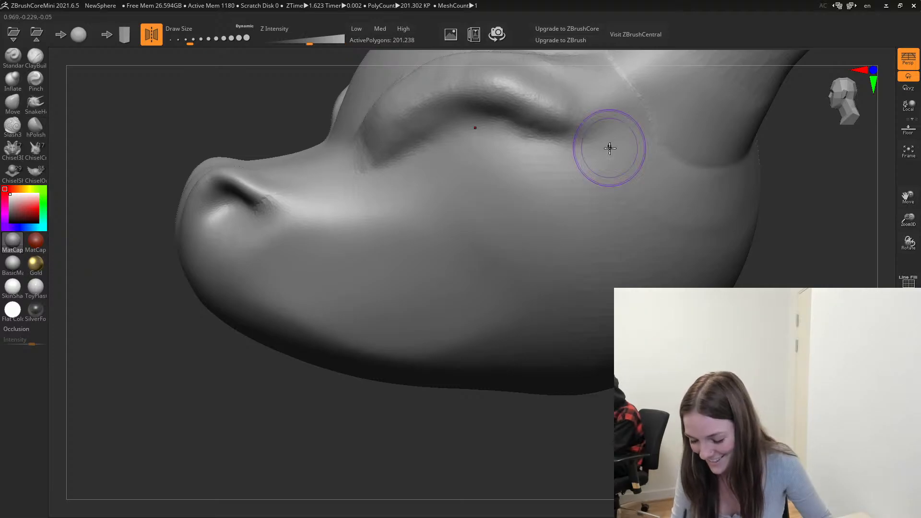
Carve a hollow between the outer end of the brow ridge and the horn base with an enlarged Standard brush.
mouse_move(748, 326)
left_mouse_down("alt")
mouse_move(703, 398)
mouse_move(710, 434)
left_mouse_up("alt")
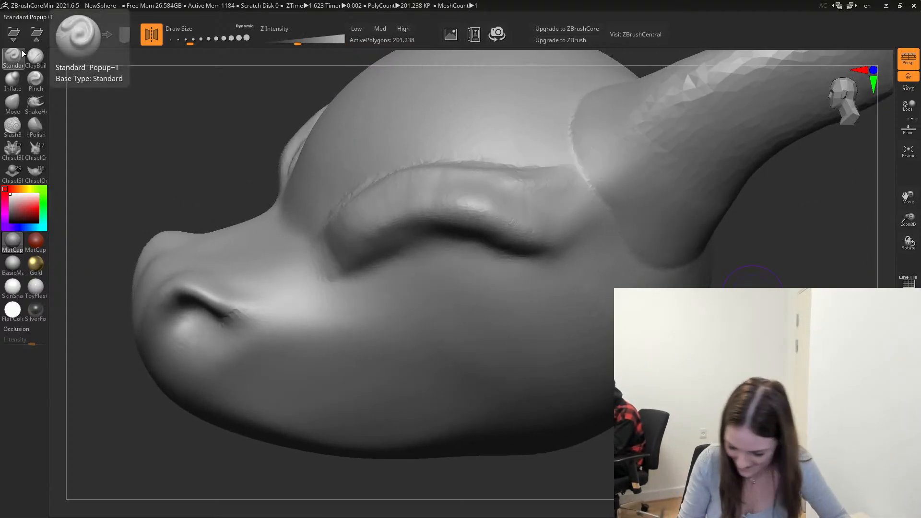
left_click_drag(785, 254, 758, 272, "alt")
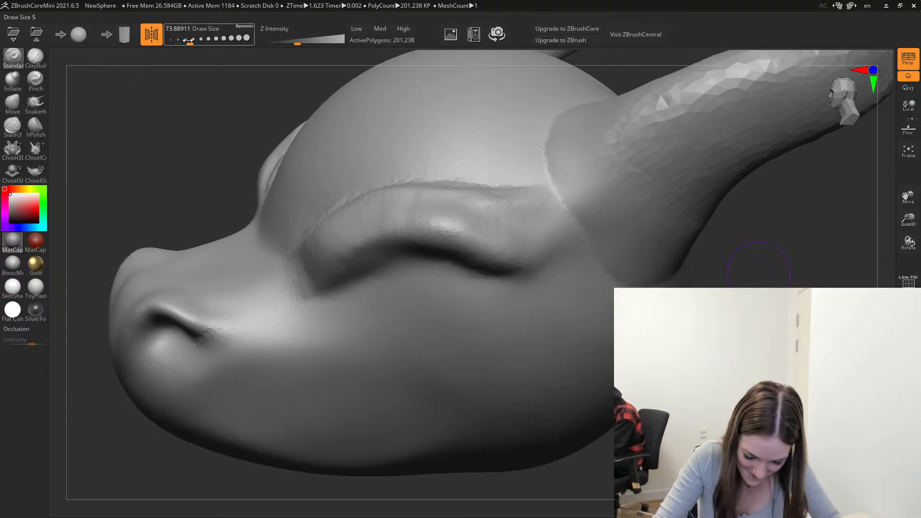
left_click_drag(188, 40, 191, 44)
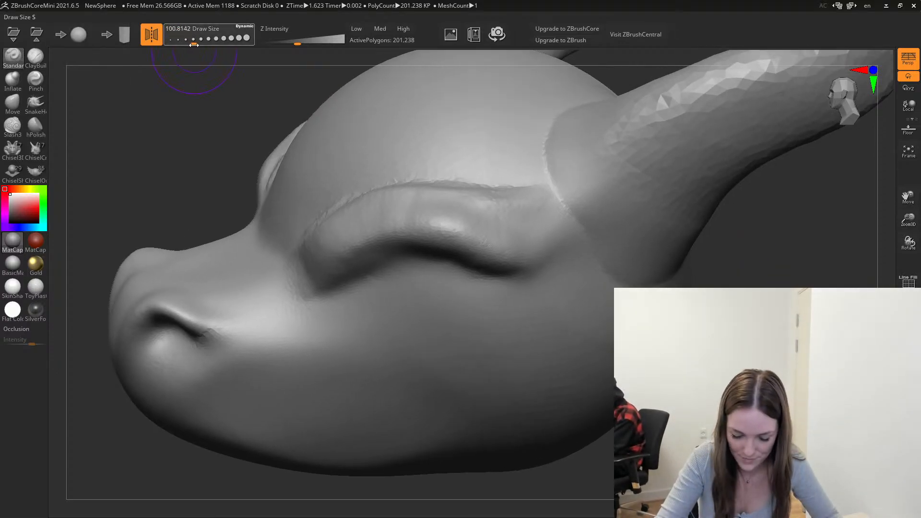
mouse_move(783, 328)
left_mouse_down("alt")
mouse_move(781, 284)
mouse_move(722, 271)
mouse_move(714, 306)
left_mouse_up("alt")
mouse_move(408, 199)
left_mouse_down("alt")
mouse_move(425, 244)
mouse_move(442, 253)
mouse_move(436, 173)
left_mouse_up("alt")
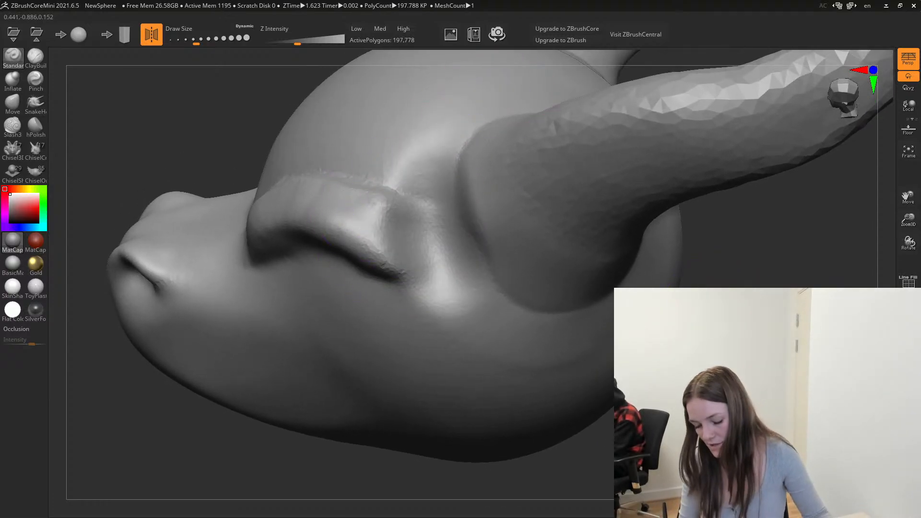
mouse_move(720, 307)
left_mouse_down()
mouse_move(748, 259)
mouse_move(726, 308)
left_mouse_up()
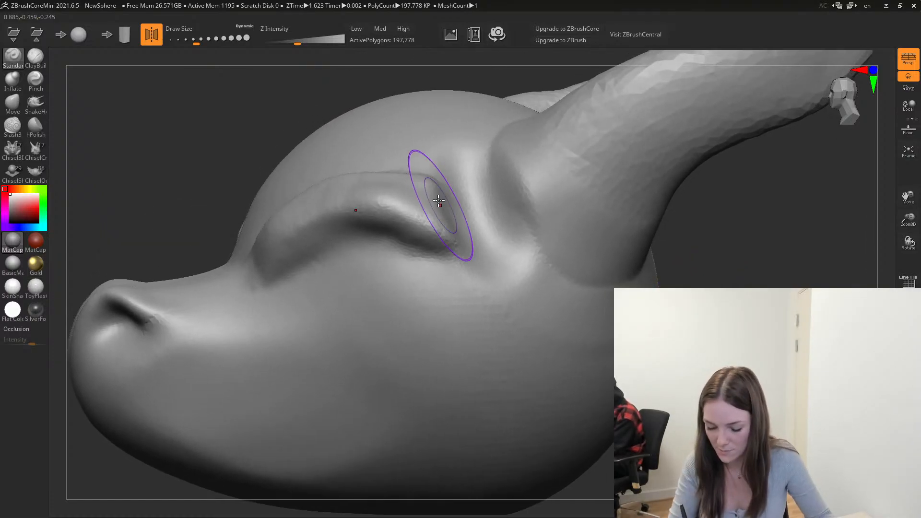
Deepen the hollow between the outer end of the brow ridge and the horn base with the Standard brush.
left_click_drag(439, 200, 463, 224)
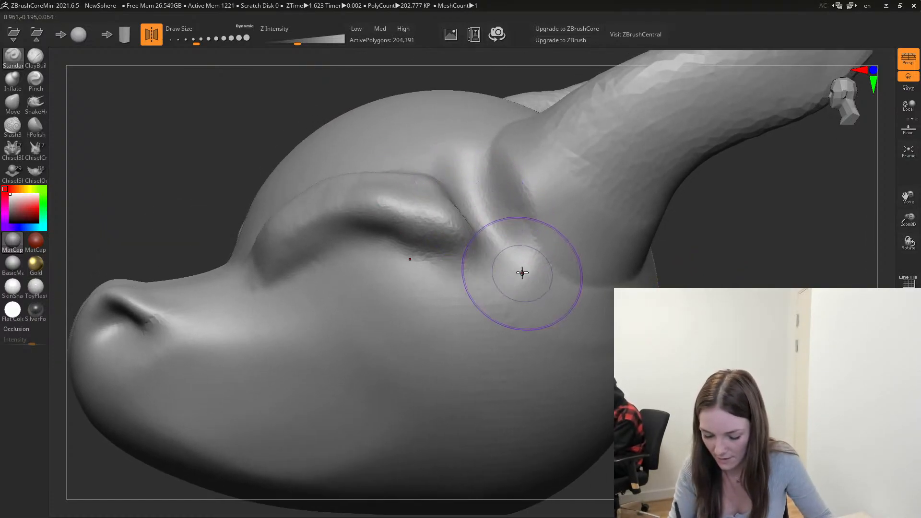
mouse_move(721, 254)
left_mouse_down()
mouse_move(732, 255)
mouse_move(713, 279)
mouse_move(696, 262)
left_mouse_up()
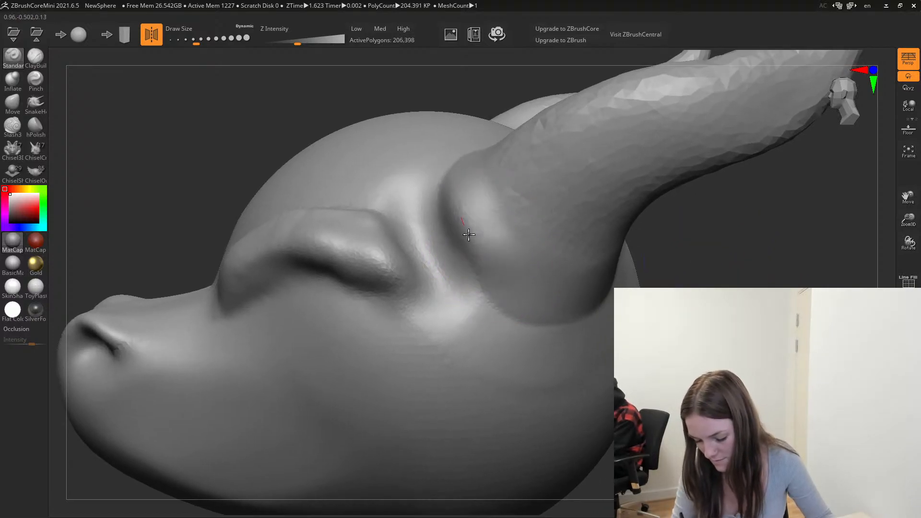
Try to build up a raised, rounded rim around the base of the horn with the Standard brush.
left_click_drag(467, 223, 502, 259)
left_click_drag(696, 263, 523, 269)
mouse_move(305, 283)
left_mouse_down()
mouse_move(360, 278)
mouse_move(364, 237)
mouse_move(307, 245)
left_mouse_up()
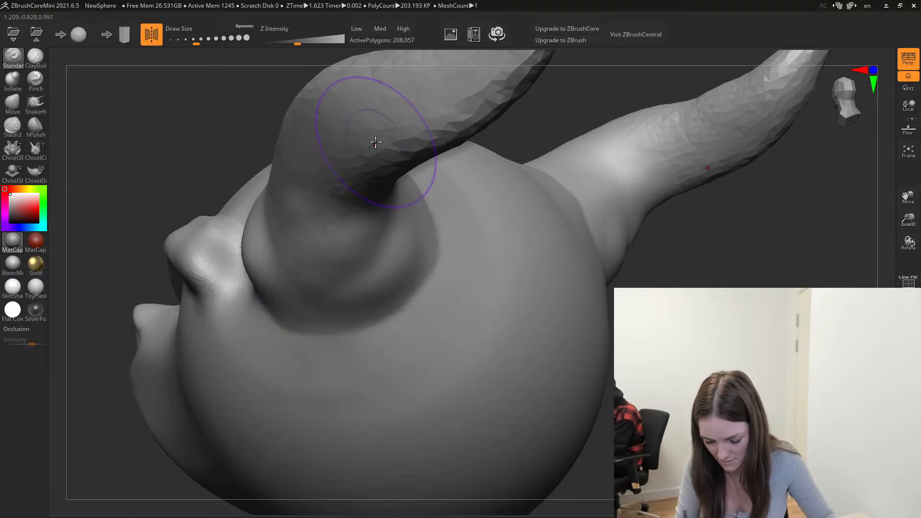
mouse_move(721, 252)
left_mouse_down("alt")
mouse_move(727, 302)
mouse_move(302, 152)
mouse_move(333, 161)
mouse_move(305, 329)
mouse_move(329, 211)
mouse_move(300, 186)
left_mouse_up("alt")
mouse_move(322, 110)
left_mouse_down("alt")
mouse_move(384, 113)
mouse_move(379, 207)
left_mouse_up("alt")
left_click_drag(494, 102, 442, 161, "alt")
mouse_move(354, 257)
left_mouse_down()
mouse_move(411, 222)
mouse_move(423, 183)
left_mouse_up()
mouse_move(481, 130)
left_mouse_down()
mouse_move(461, 175)
mouse_move(508, 232)
mouse_move(506, 175)
left_mouse_up()
mouse_move(215, 431)
left_mouse_down()
mouse_move(272, 436)
mouse_move(305, 370)
mouse_move(315, 368)
left_mouse_up()
left_click_drag(753, 260, 672, 160, "alt")
left_click_drag(768, 451, 701, 321)
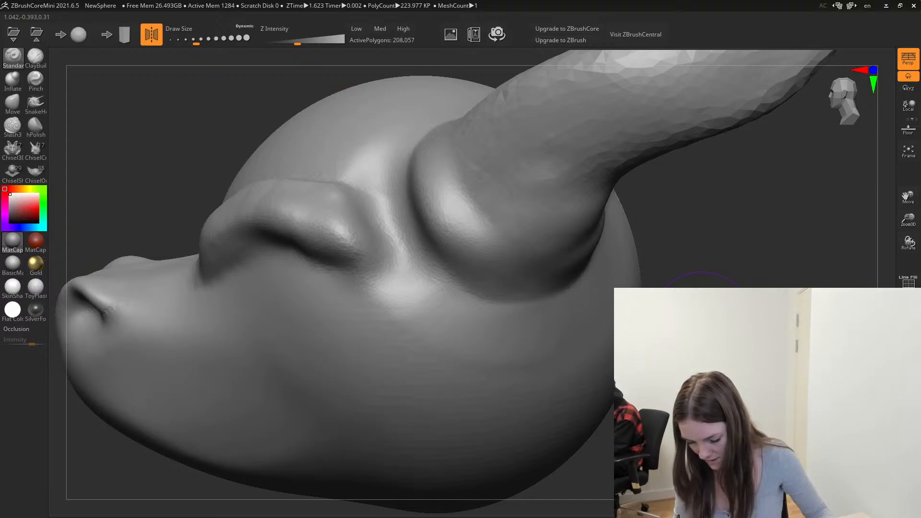
Undo the strokes around the horn base.
key("ctrl+z")
key("ctrl+z")
key("ctrl+z")
key("ctrl+z")
key("ctrl+z")
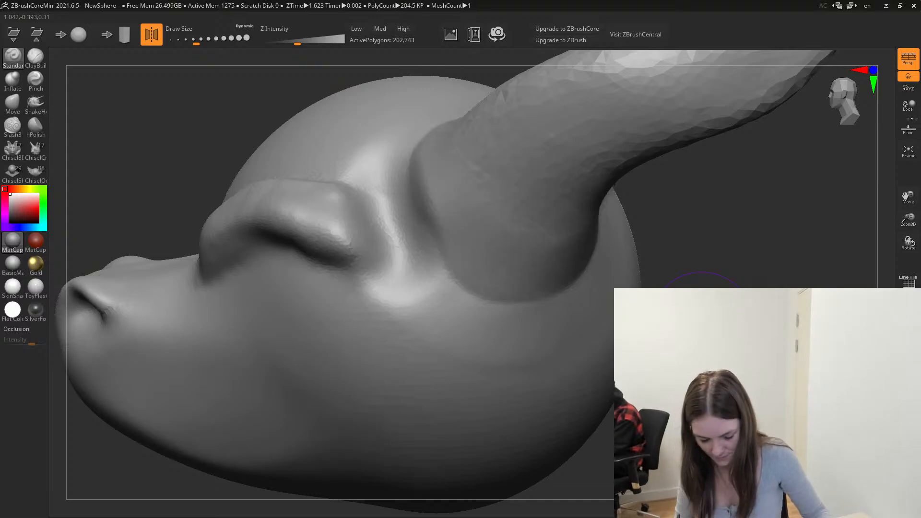
key("ctrl+z")
Carve the hollow behind the brow ridge further down onto the cheek below the horn base.
left_click_drag(700, 226, 689, 239, "alt")
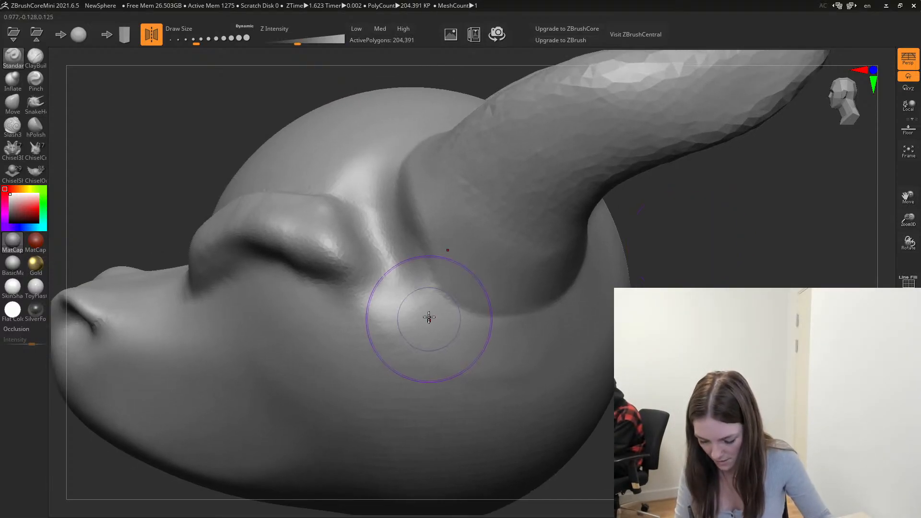
left_click_drag(403, 292, 503, 329, "alt")
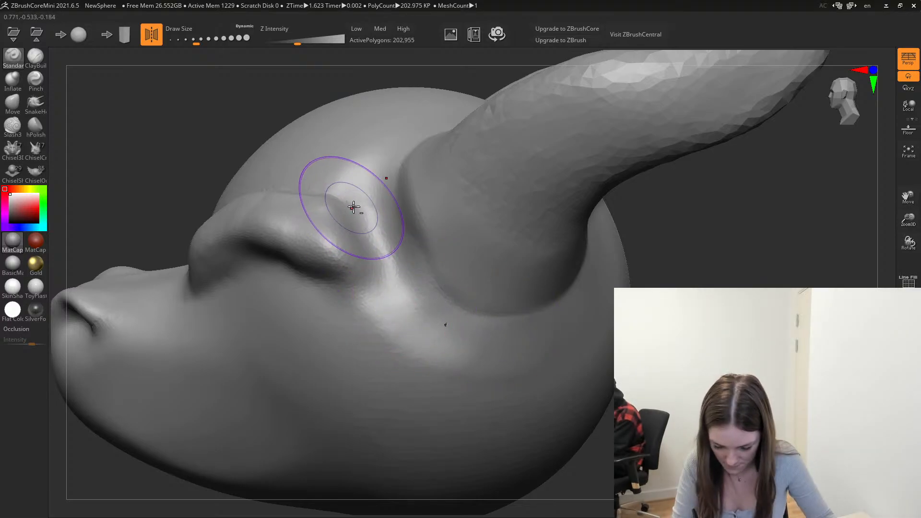
mouse_move(722, 271)
left_mouse_down()
mouse_move(704, 224)
mouse_move(700, 264)
mouse_move(712, 258)
left_mouse_up()
Switch to hPolish with a draw size of about 197, try flattening the middle of the forehead and undo the stroke.
left_click(36, 127)
left_click_drag(162, 130, 180, 175, "alt")
left_click(194, 41)
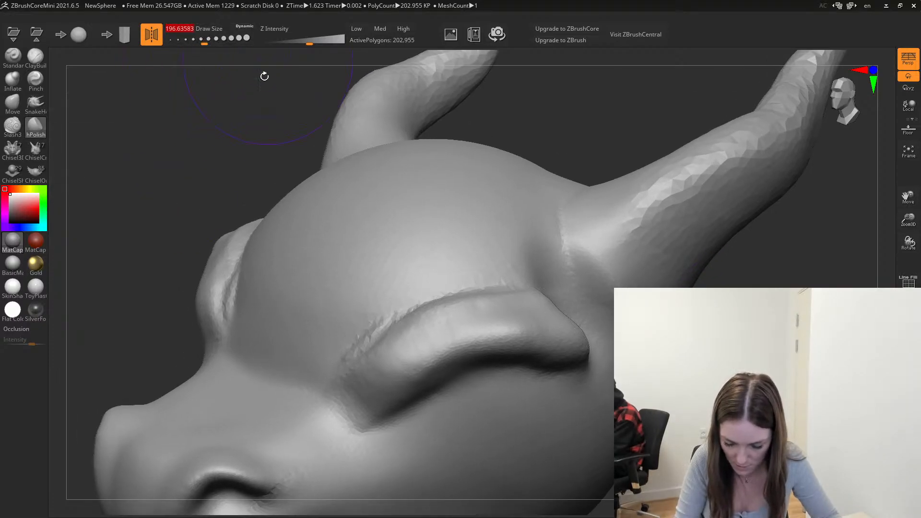
left_click_drag(310, 135, 413, 139)
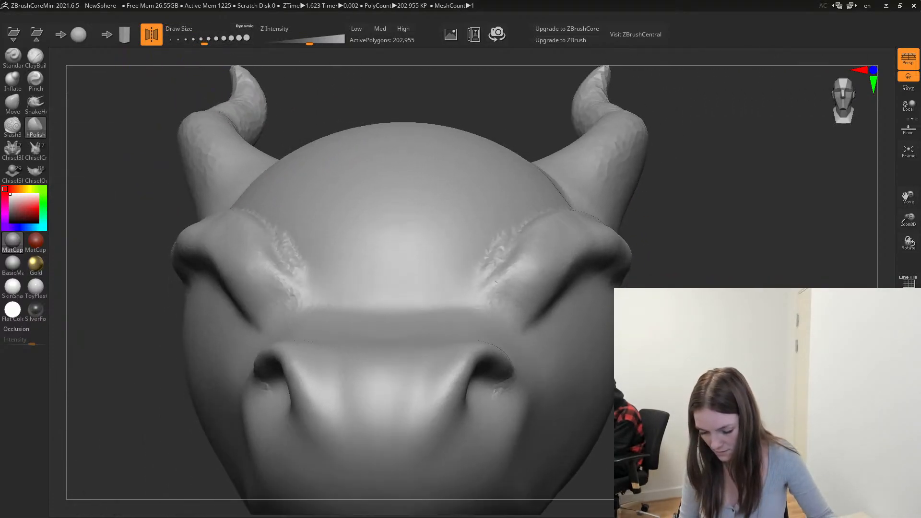
mouse_move(701, 207)
left_mouse_down("alt")
mouse_move(724, 246)
mouse_move(719, 235)
left_mouse_up("alt")
mouse_move(369, 238)
left_mouse_down()
mouse_move(373, 255)
mouse_move(403, 273)
mouse_move(390, 252)
mouse_move(423, 239)
mouse_move(374, 267)
mouse_move(323, 249)
mouse_move(367, 230)
mouse_move(361, 216)
mouse_move(452, 214)
left_mouse_up()
key("ctrl+z")
Try to flatten the front and sides of the forehead above the brow ridges with hPolish.
mouse_move(721, 274)
left_mouse_down()
mouse_move(719, 291)
mouse_move(623, 307)
mouse_move(653, 374)
left_mouse_up()
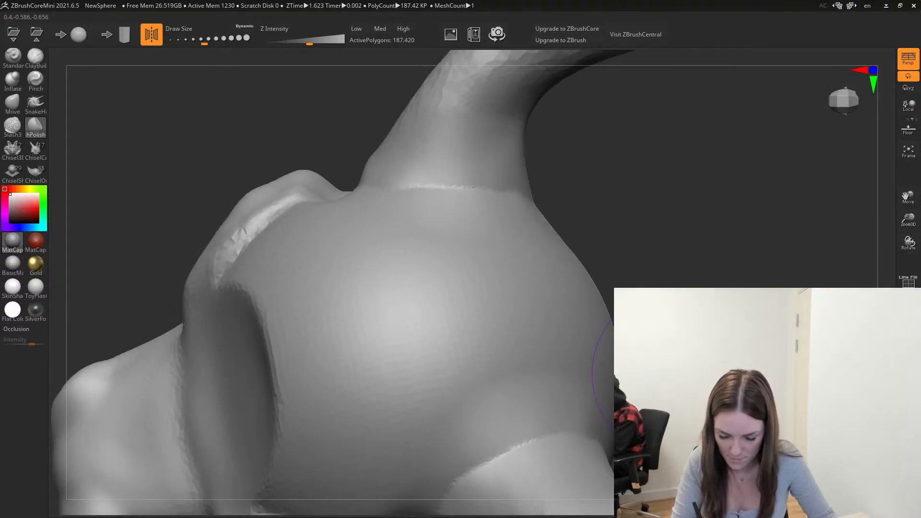
mouse_move(298, 259)
left_mouse_down()
mouse_move(318, 235)
mouse_move(277, 275)
mouse_move(310, 245)
mouse_move(378, 220)
left_mouse_up()
mouse_move(714, 282)
left_mouse_down()
mouse_move(657, 247)
mouse_move(634, 201)
mouse_move(681, 259)
mouse_move(697, 206)
mouse_move(709, 207)
mouse_move(698, 222)
mouse_move(703, 249)
mouse_move(709, 240)
left_mouse_up()
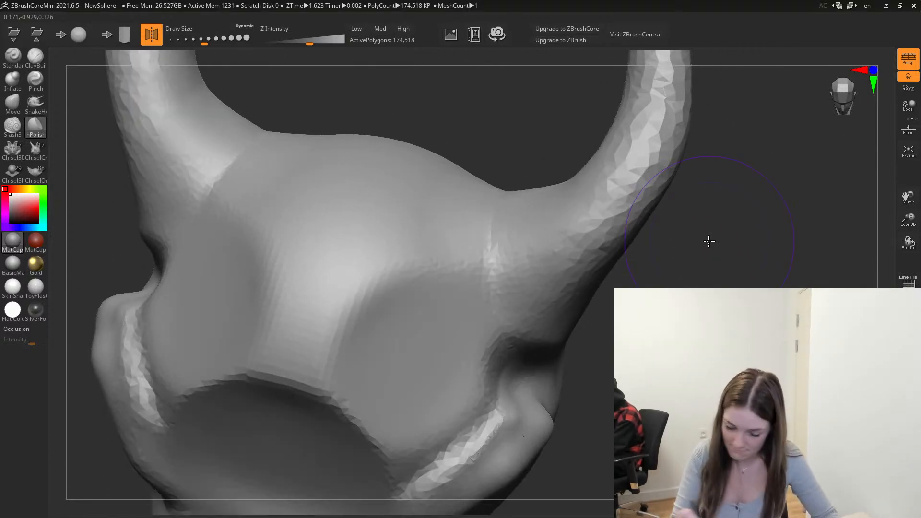
Enlarge the draw size to about 324, try flattening the top of the skull and undo all forehead polishing.
left_click_drag(205, 41, 215, 40)
mouse_move(719, 269)
left_mouse_down()
mouse_move(741, 285)
mouse_move(702, 318)
left_mouse_up()
mouse_move(431, 311)
left_mouse_down()
mouse_move(516, 286)
mouse_move(325, 346)
mouse_move(433, 304)
mouse_move(586, 268)
left_mouse_up()
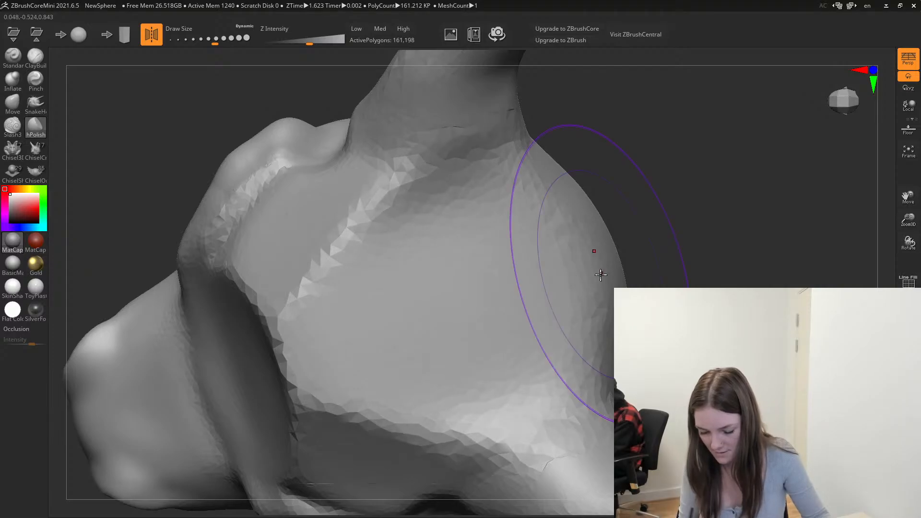
mouse_move(712, 289)
left_mouse_down()
mouse_move(730, 258)
mouse_move(730, 214)
mouse_move(715, 216)
left_mouse_up()
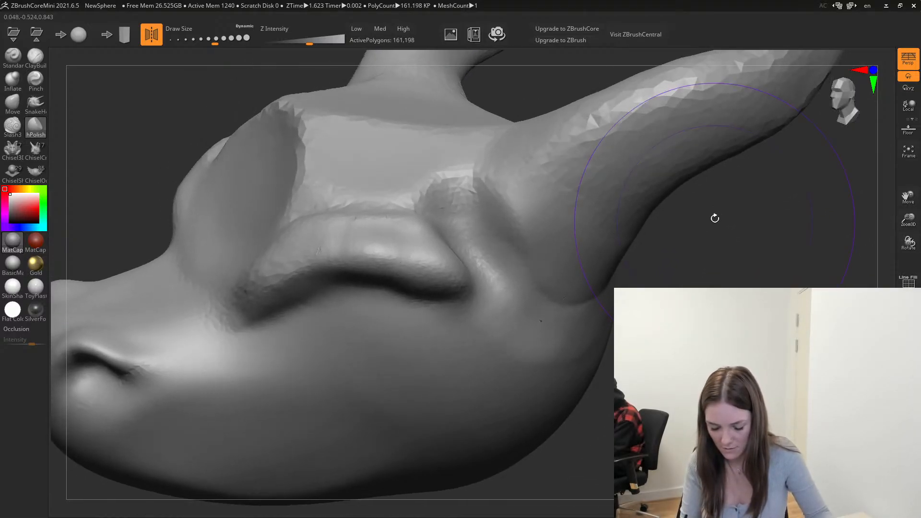
key("ctrl+z")
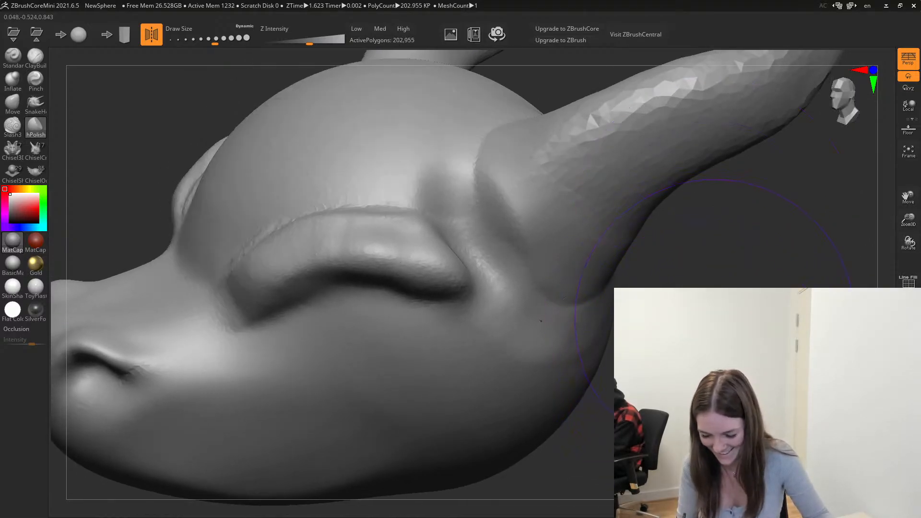
Reduce the draw size, try flattening the forehead planes above the brow ridges again and undo the strokes.
left_click_drag(715, 319, 662, 318)
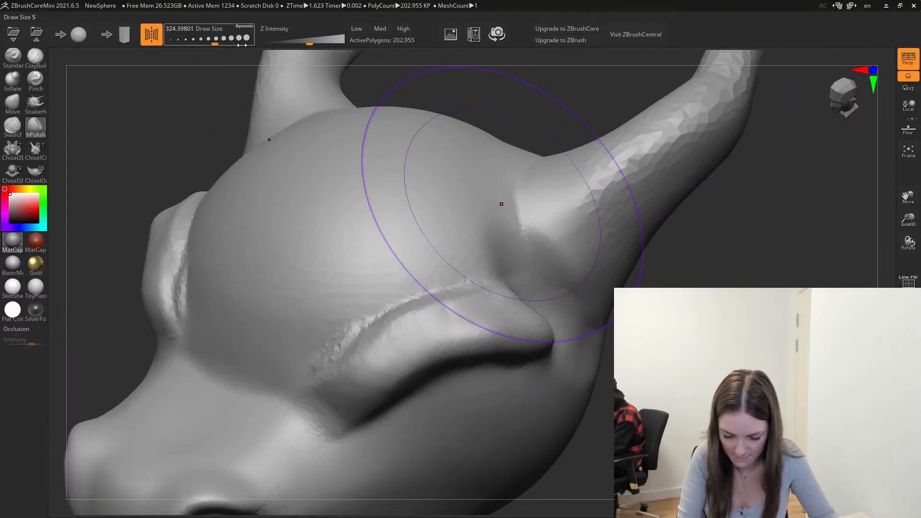
left_click_drag(242, 45, 197, 38)
mouse_move(483, 200)
left_mouse_down()
mouse_move(378, 245)
mouse_move(491, 193)
mouse_move(366, 251)
mouse_move(514, 172)
mouse_move(480, 201)
left_mouse_up()
key("ctrl+z")
key("ctrl+z")
key("ctrl+z")
key("ctrl+z")
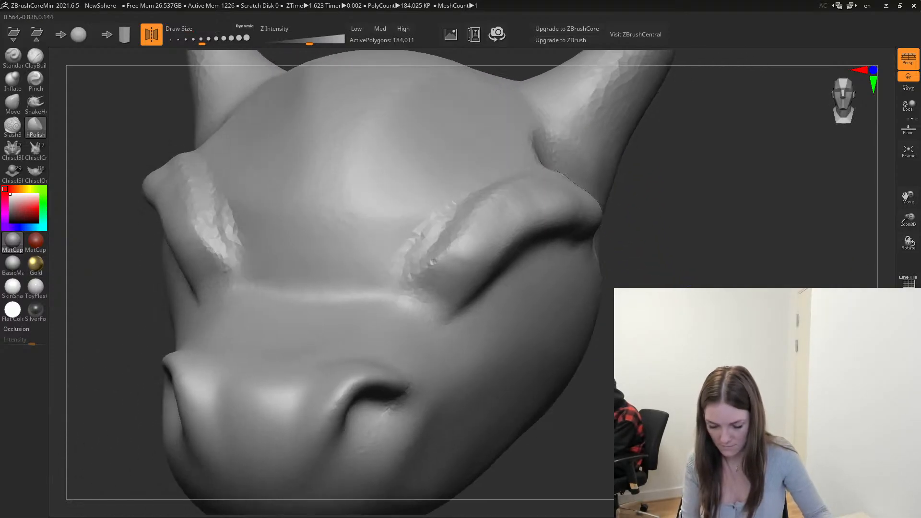
key("ctrl+z")
key("ctrl+z")
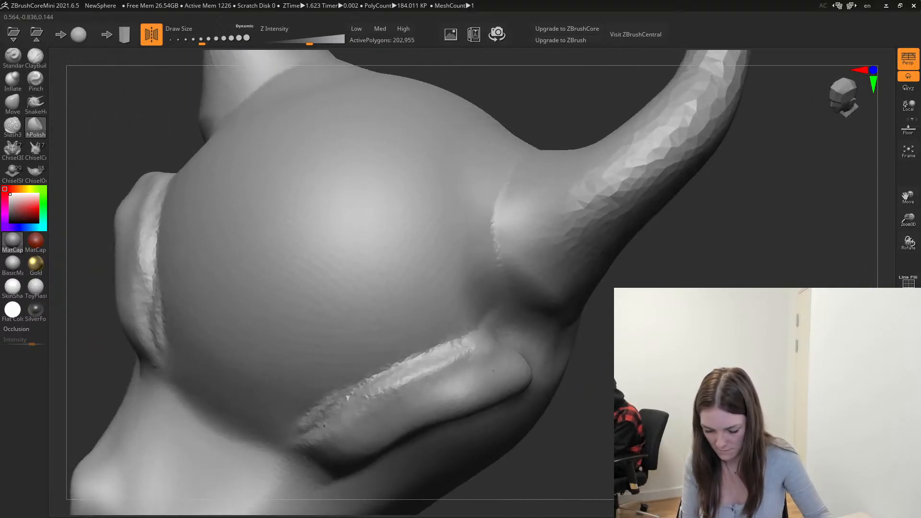
Flatten the sides of the forehead beside the brow ridges with hPolish, undoing and reworking unwanted strokes.
left_click_drag(437, 303, 298, 353)
right_click_drag(298, 354, 624, 382)
key("ctrl+z")
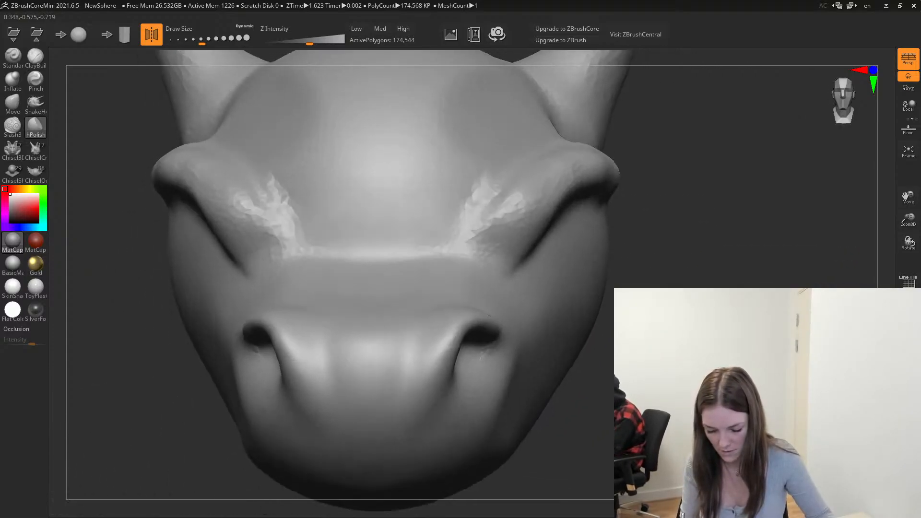
key("ctrl+z")
mouse_move(313, 162)
left_mouse_down()
mouse_move(302, 179)
mouse_move(381, 163)
left_mouse_up()
mouse_move(380, 163)
right_mouse_down()
mouse_move(693, 267)
mouse_move(652, 230)
right_mouse_up()
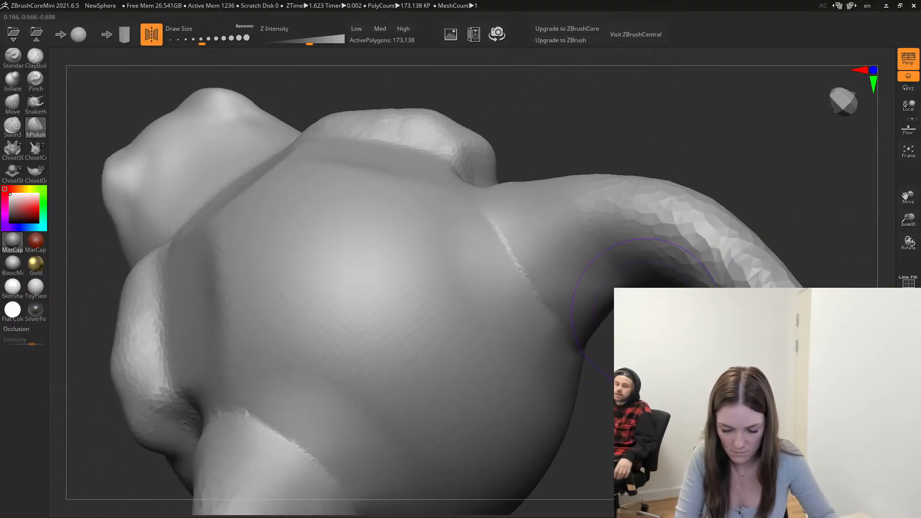
Flatten the top of the skull between the horns with hPolish at a draw size of about 234.
left_click_drag(201, 39, 208, 39)
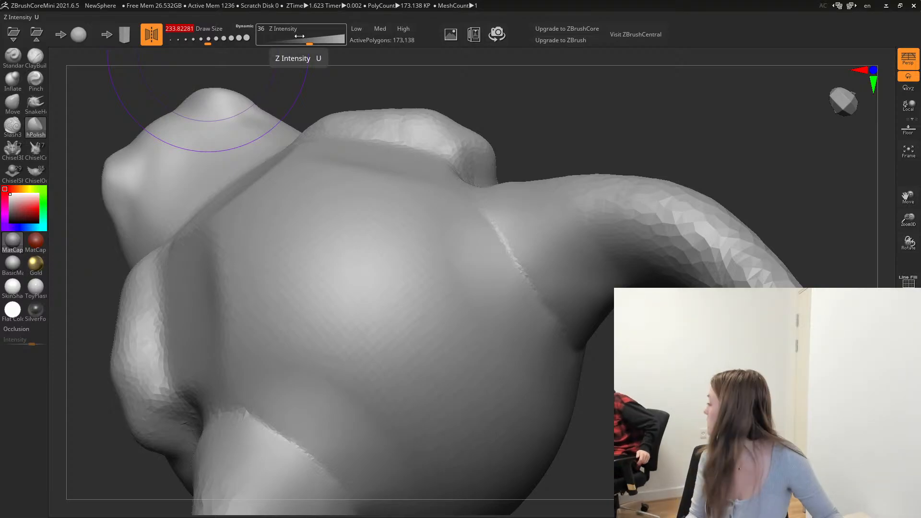
mouse_move(696, 63)
right_mouse_down()
mouse_move(624, 288)
mouse_move(681, 312)
right_mouse_up()
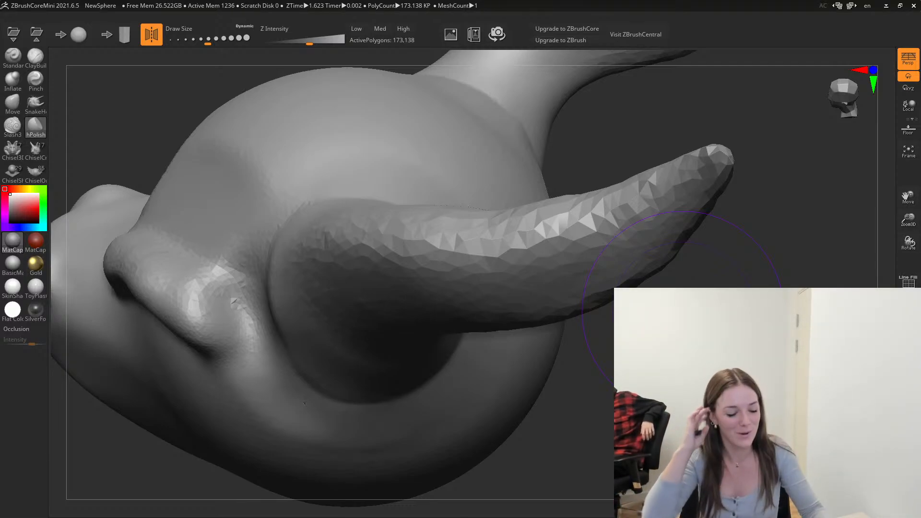
left_click_drag(696, 348, 718, 320, "alt")
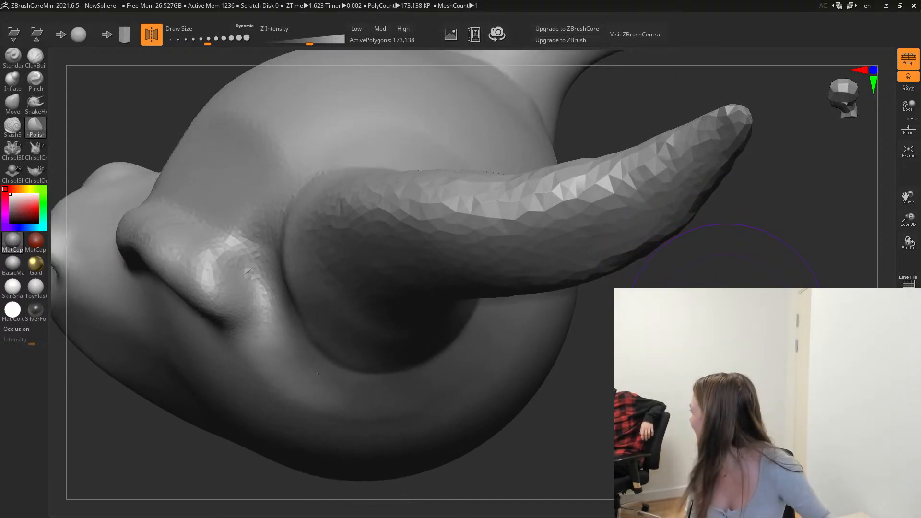
mouse_move(726, 319)
left_mouse_down()
mouse_move(658, 369)
mouse_move(669, 377)
mouse_move(748, 338)
left_mouse_up()
mouse_move(481, 406)
left_mouse_down()
mouse_move(691, 240)
mouse_move(508, 326)
mouse_move(539, 283)
mouse_move(587, 290)
mouse_move(690, 340)
mouse_move(665, 331)
left_mouse_up()
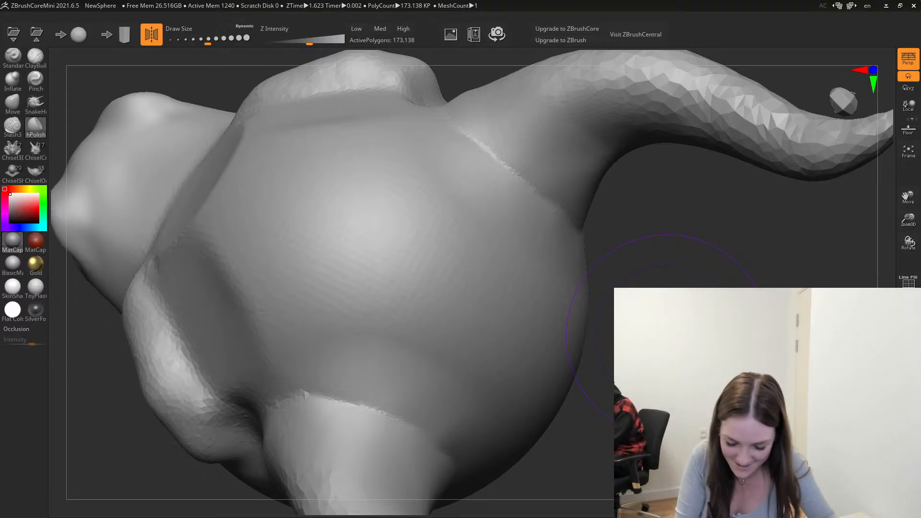
mouse_move(434, 231)
left_mouse_down()
mouse_move(411, 202)
mouse_move(369, 281)
mouse_move(528, 249)
mouse_move(518, 343)
left_mouse_up()
mouse_move(537, 310)
left_mouse_down()
mouse_move(477, 335)
mouse_move(481, 253)
mouse_move(362, 165)
mouse_move(421, 183)
mouse_move(409, 303)
mouse_move(512, 380)
left_mouse_up()
mouse_move(671, 432)
left_mouse_down()
mouse_move(658, 281)
mouse_move(670, 282)
mouse_move(468, 311)
mouse_move(592, 166)
mouse_move(631, 170)
mouse_move(633, 215)
mouse_move(619, 228)
left_mouse_up()
left_click_drag(683, 277, 672, 239)
mouse_move(502, 243)
left_mouse_down()
mouse_move(499, 197)
mouse_move(391, 209)
mouse_move(343, 274)
mouse_move(597, 323)
mouse_move(351, 250)
mouse_move(291, 269)
mouse_move(403, 180)
mouse_move(428, 344)
mouse_move(473, 253)
mouse_move(461, 209)
mouse_move(607, 234)
left_mouse_up()
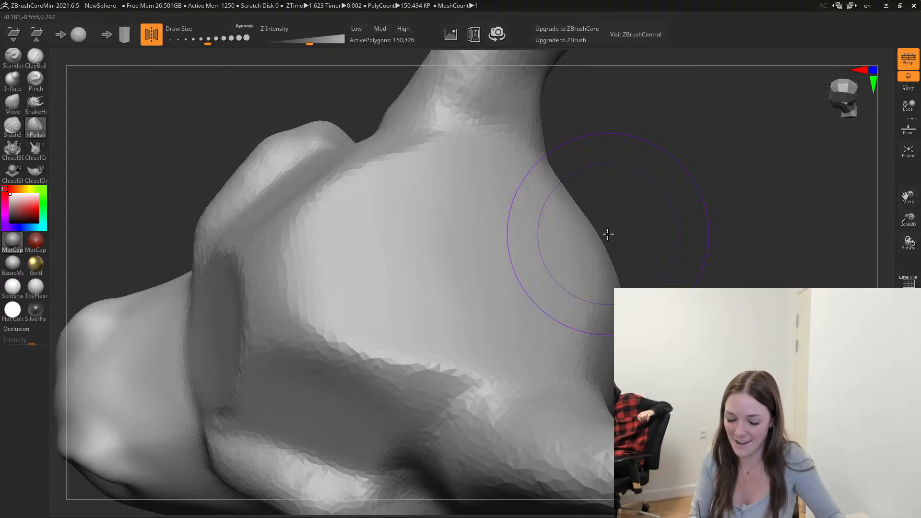
Try to flatten the centre of the forehead into one large plane and undo the stroke.
mouse_move(133, 214)
left_mouse_down()
mouse_move(123, 187)
mouse_move(160, 158)
mouse_move(738, 355)
left_mouse_up()
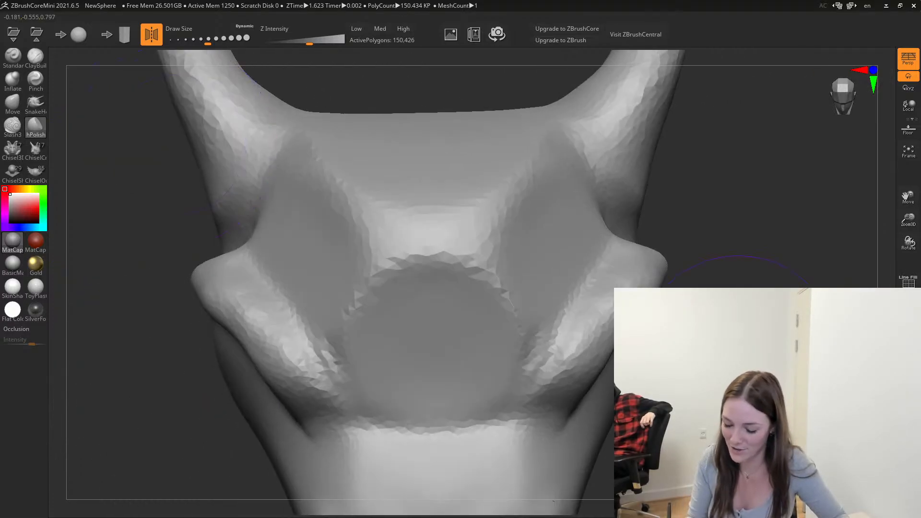
mouse_move(789, 275)
left_mouse_down()
mouse_move(742, 284)
mouse_move(664, 327)
mouse_move(672, 329)
left_mouse_up()
mouse_move(344, 325)
left_mouse_down()
mouse_move(346, 334)
mouse_move(384, 296)
mouse_move(325, 348)
mouse_move(397, 333)
mouse_move(405, 300)
mouse_move(321, 351)
left_mouse_up()
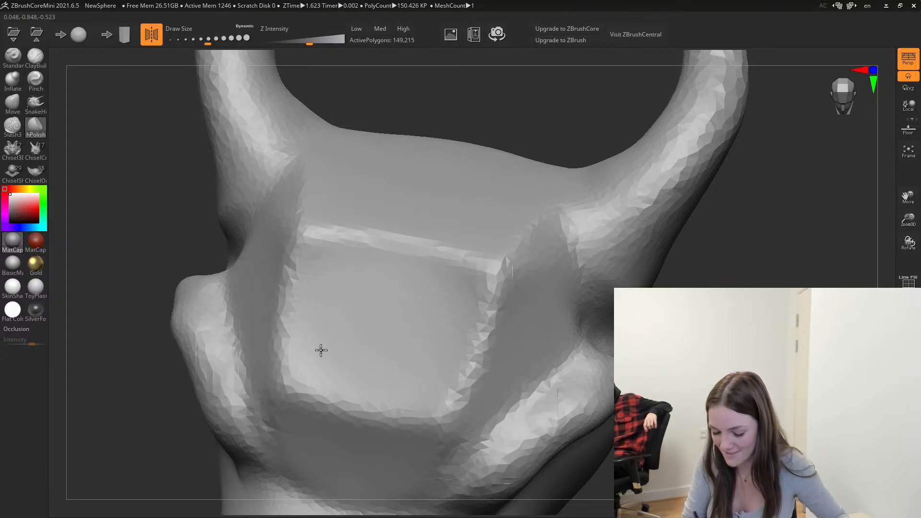
mouse_move(768, 250)
left_mouse_down()
mouse_move(758, 223)
mouse_move(605, 192)
mouse_move(552, 192)
mouse_move(619, 211)
left_mouse_up()
key("ctrl+z")
Flatten the central band of the forehead between the top of the skull and the plane above the snout.
mouse_move(768, 226)
left_mouse_down()
mouse_move(767, 235)
mouse_move(686, 221)
mouse_move(698, 235)
left_mouse_up()
mouse_move(686, 321)
left_mouse_down()
mouse_move(736, 333)
mouse_move(173, 220)
mouse_move(173, 232)
mouse_move(195, 228)
left_mouse_up()
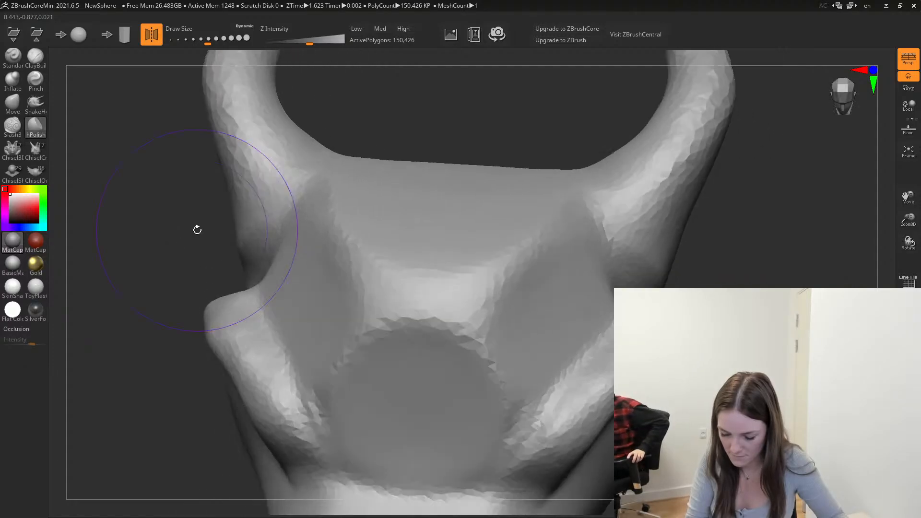
mouse_move(435, 267)
left_mouse_down()
mouse_move(465, 294)
mouse_move(503, 269)
left_mouse_up()
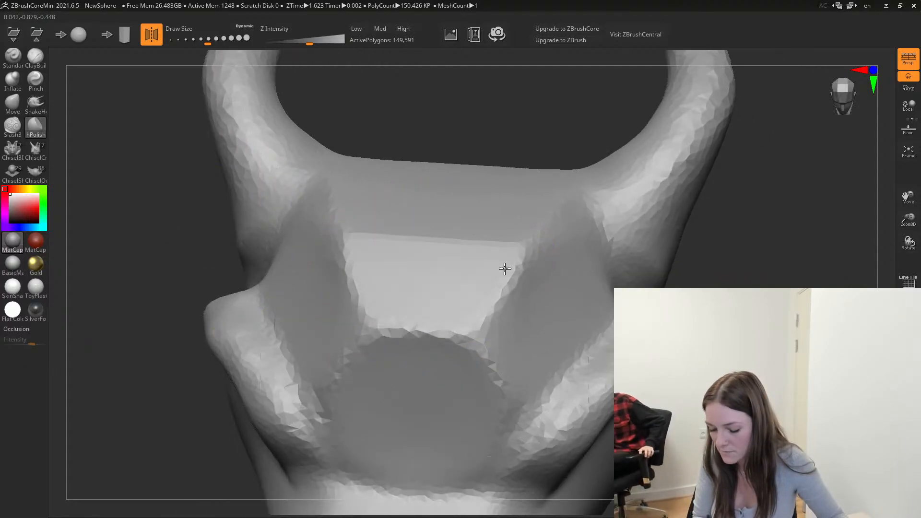
left_click_drag(407, 321, 405, 324)
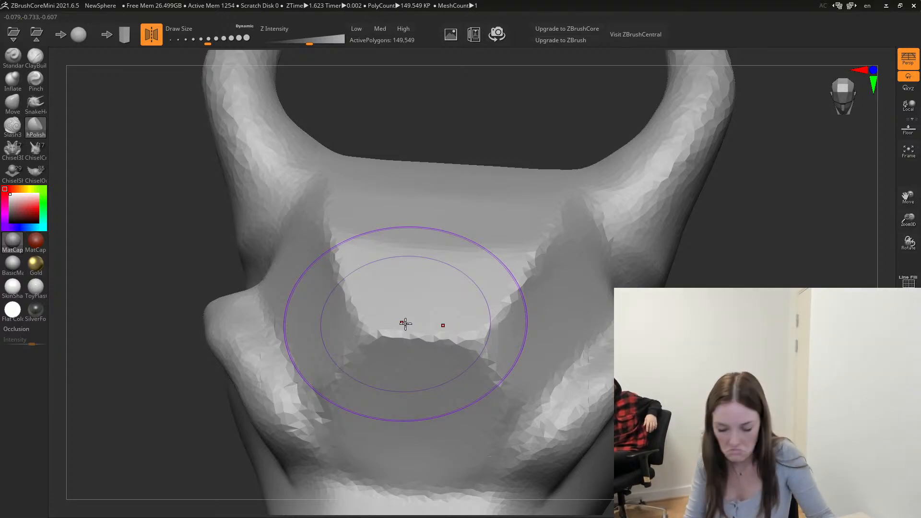
mouse_move(830, 331)
left_mouse_down()
mouse_move(827, 307)
mouse_move(733, 282)
mouse_move(720, 257)
mouse_move(738, 302)
mouse_move(761, 319)
left_mouse_up()
mouse_move(401, 249)
left_mouse_down()
mouse_move(381, 254)
mouse_move(411, 218)
mouse_move(489, 165)
mouse_move(501, 192)
left_mouse_up()
left_click_drag(719, 312, 701, 321)
mouse_move(595, 367)
left_mouse_down()
mouse_move(490, 317)
mouse_move(548, 333)
left_mouse_up()
mouse_move(744, 316)
left_mouse_down()
mouse_move(762, 313)
mouse_move(764, 328)
mouse_move(796, 332)
mouse_move(818, 379)
left_mouse_up()
left_click_drag(762, 298, 737, 331)
Switch to the Standard brush and smooth the jagged edges between the flattened forehead planes.
left_click(13, 58)
mouse_move(429, 236)
left_mouse_down("shift")
mouse_move(520, 151)
mouse_move(323, 239)
mouse_move(307, 134)
left_mouse_up("shift")
mouse_move(193, 446)
left_mouse_down("alt")
mouse_move(178, 387)
mouse_move(176, 504)
left_mouse_up("alt")
mouse_move(724, 330)
left_mouse_down("alt")
mouse_move(712, 407)
mouse_move(716, 381)
mouse_move(645, 310)
mouse_move(738, 350)
left_mouse_up("alt")
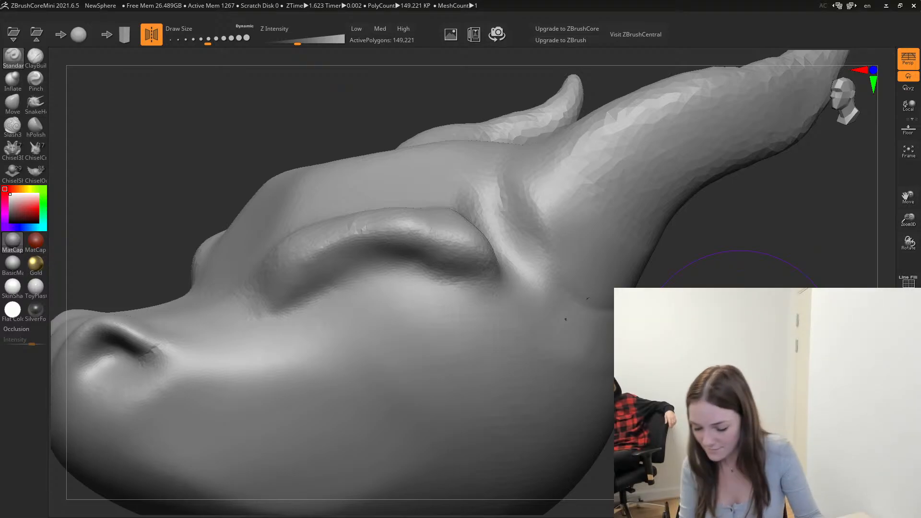
mouse_move(742, 307)
left_mouse_down("alt")
mouse_move(704, 327)
mouse_move(715, 360)
mouse_move(701, 329)
left_mouse_up("alt")
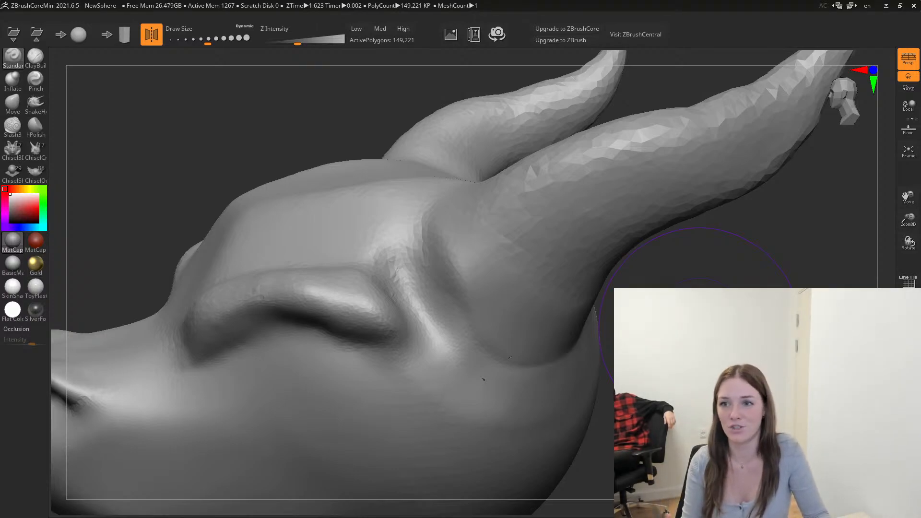
Reduce the draw size and build up a rounded rim around the horn base with the Standard brush.
left_click_drag(673, 407, 685, 374)
mouse_move(811, 331)
left_mouse_down()
mouse_move(810, 343)
mouse_move(685, 304)
mouse_move(758, 310)
mouse_move(680, 333)
mouse_move(758, 337)
mouse_move(667, 336)
mouse_move(728, 355)
left_mouse_up()
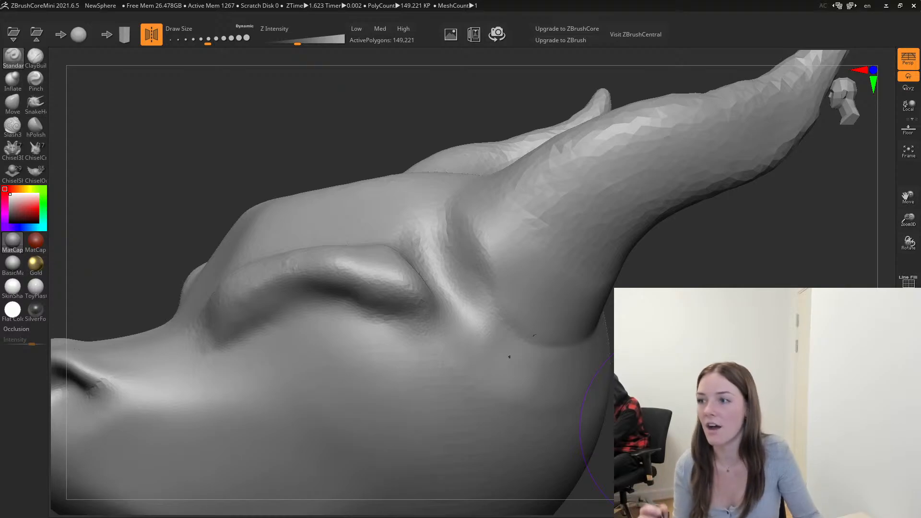
mouse_move(730, 383)
left_mouse_down("alt")
mouse_move(698, 349)
mouse_move(643, 362)
mouse_move(718, 285)
left_mouse_up("alt")
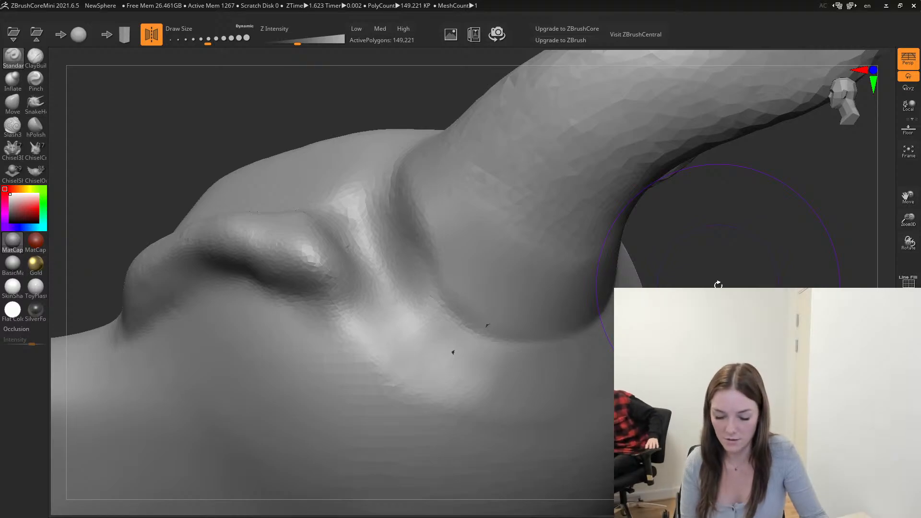
left_click_drag(207, 41, 197, 41)
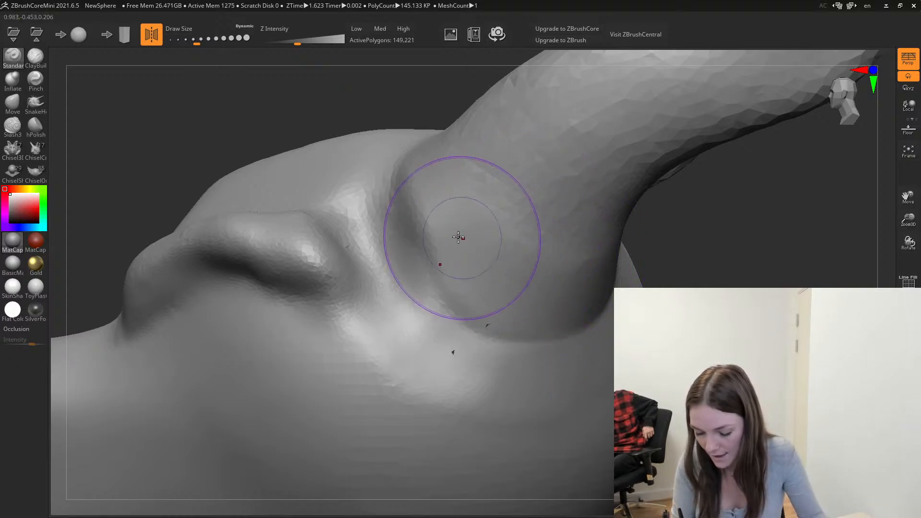
mouse_move(458, 237)
left_mouse_down()
mouse_move(497, 294)
mouse_move(535, 277)
left_mouse_up()
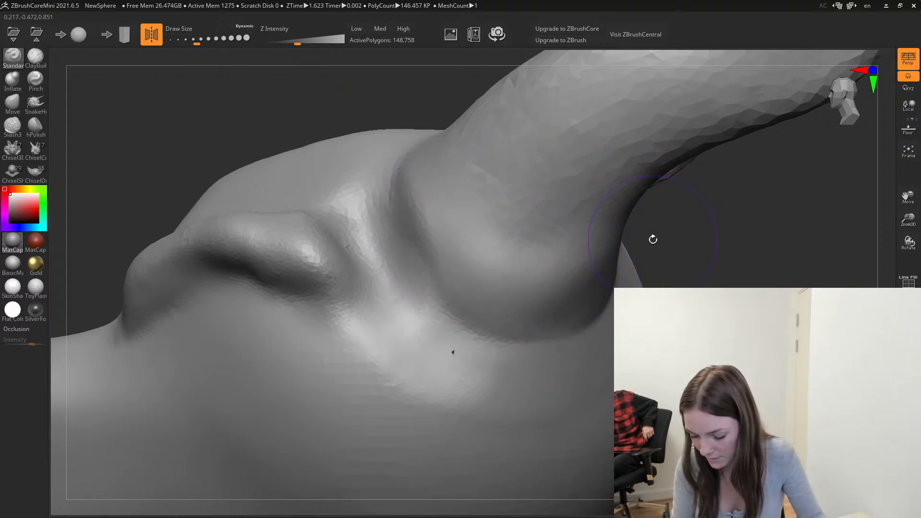
Build up more volume around the base of the horn with the Standard brush.
left_click_drag(654, 238, 561, 245)
mouse_move(366, 253)
left_mouse_down()
mouse_move(457, 247)
mouse_move(499, 200)
mouse_move(436, 191)
mouse_move(388, 204)
left_mouse_up()
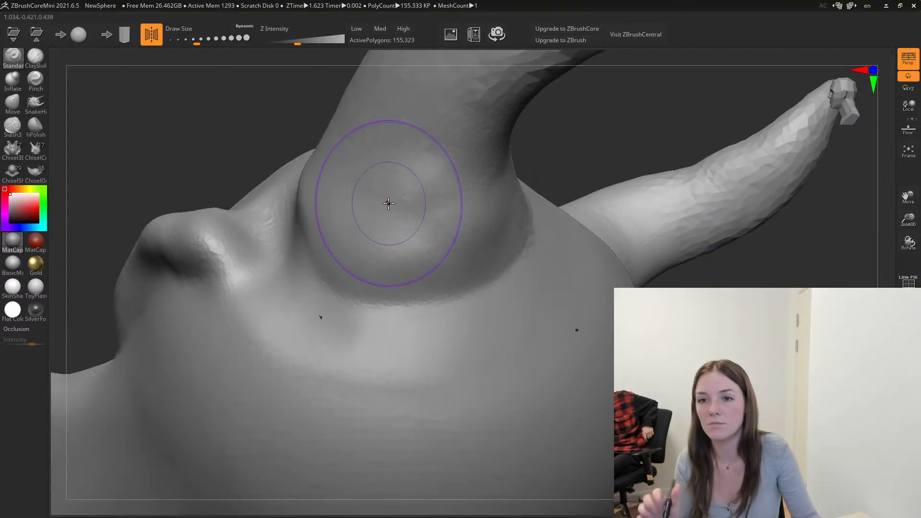
left_click_drag(671, 297, 691, 303)
left_click_drag(182, 156, 179, 109)
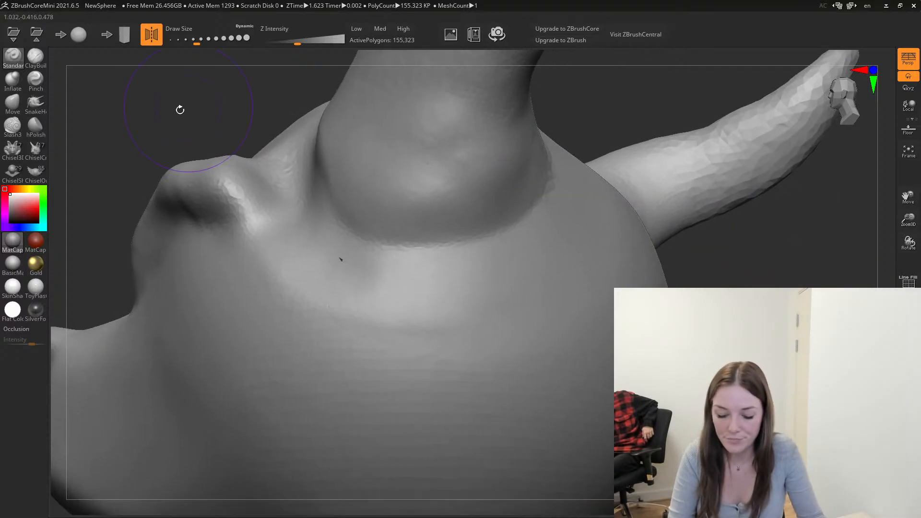
Examine the symmetry of the head, horns and forehead planes from the front, above and three-quarter views.
left_click_drag(118, 132, 216, 124)
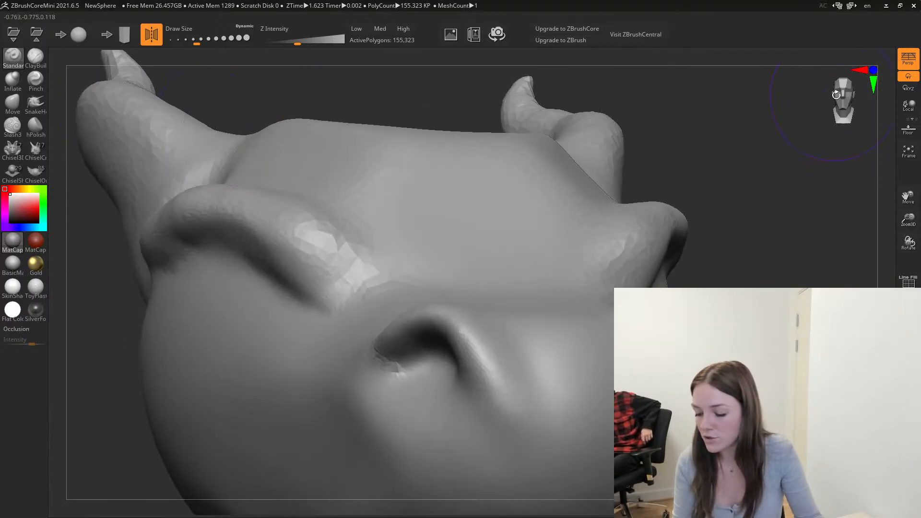
left_click(837, 95)
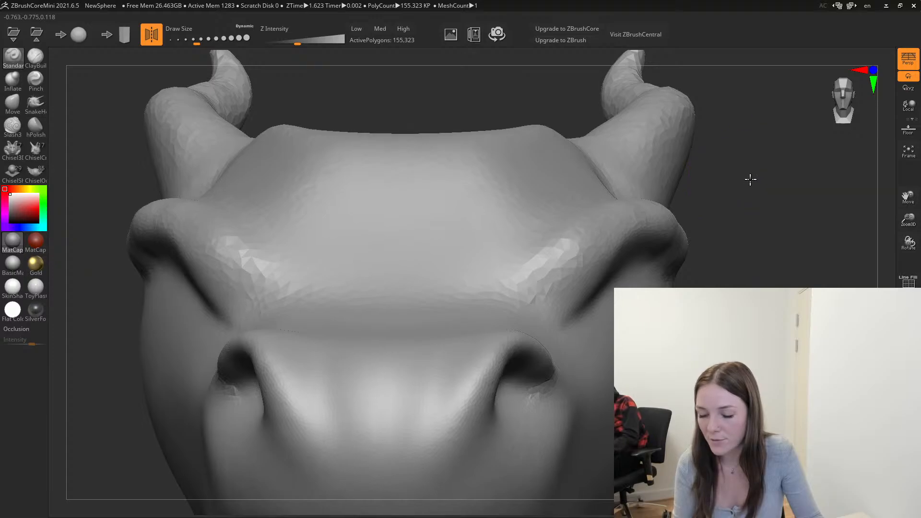
left_click_drag(751, 179, 725, 225)
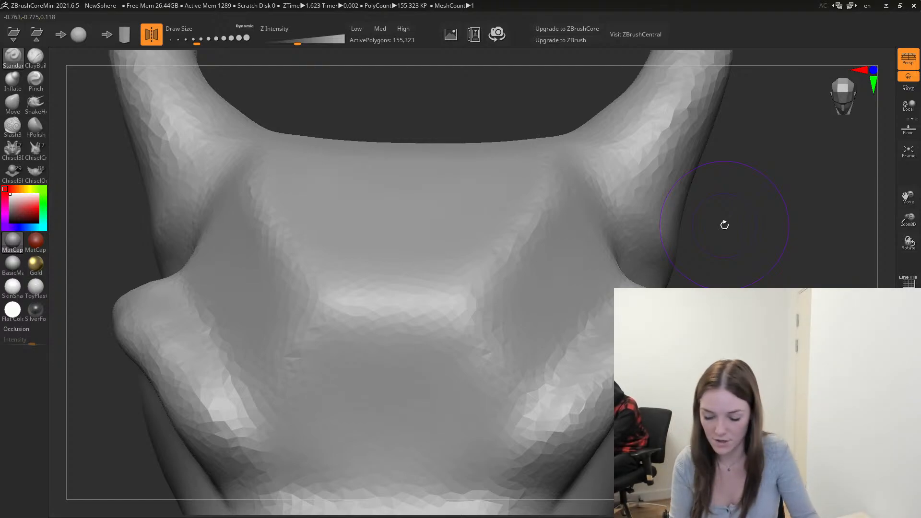
left_click(849, 91)
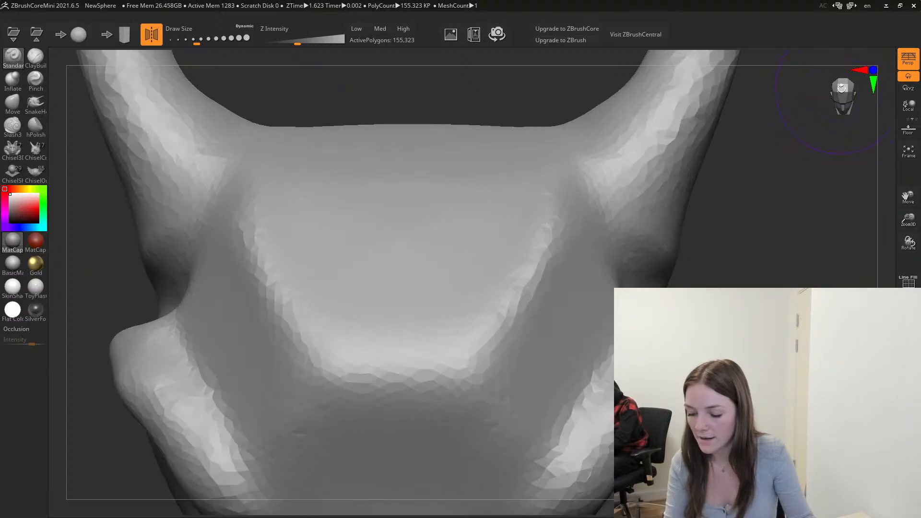
left_click(844, 91)
left_click_drag(802, 222, 663, 283, "alt")
left_click(843, 89)
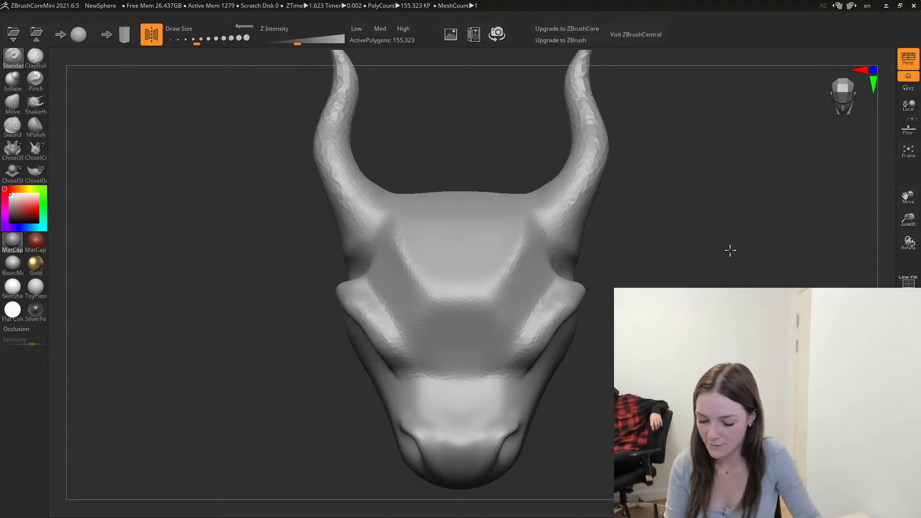
left_click_drag(728, 232, 667, 267)
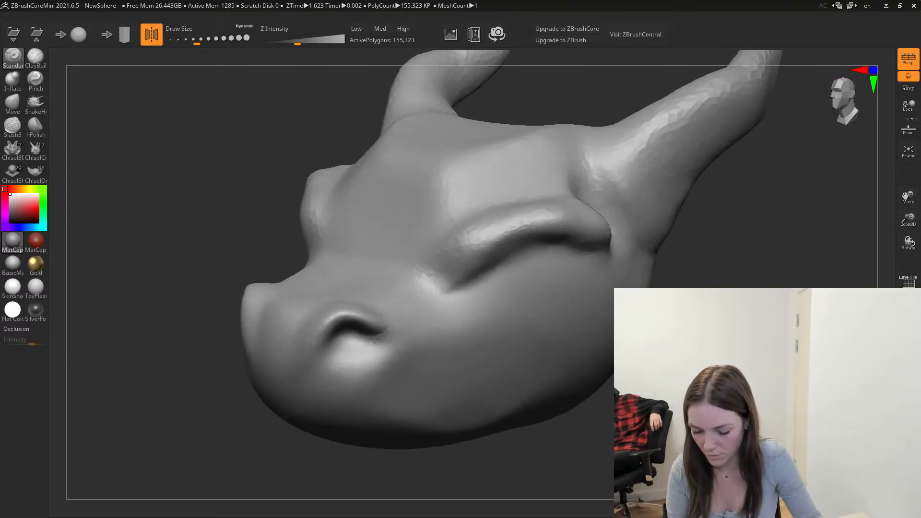
left_click_drag(667, 266, 607, 133)
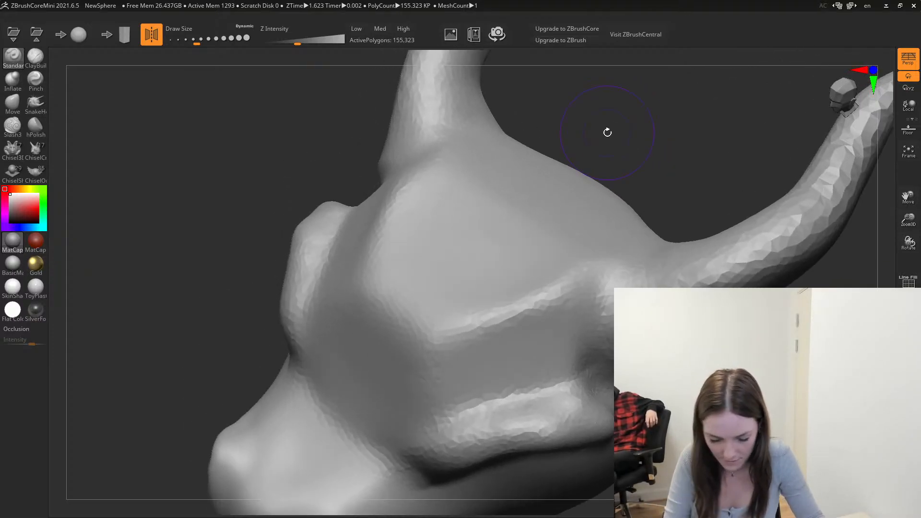
left_click(205, 42)
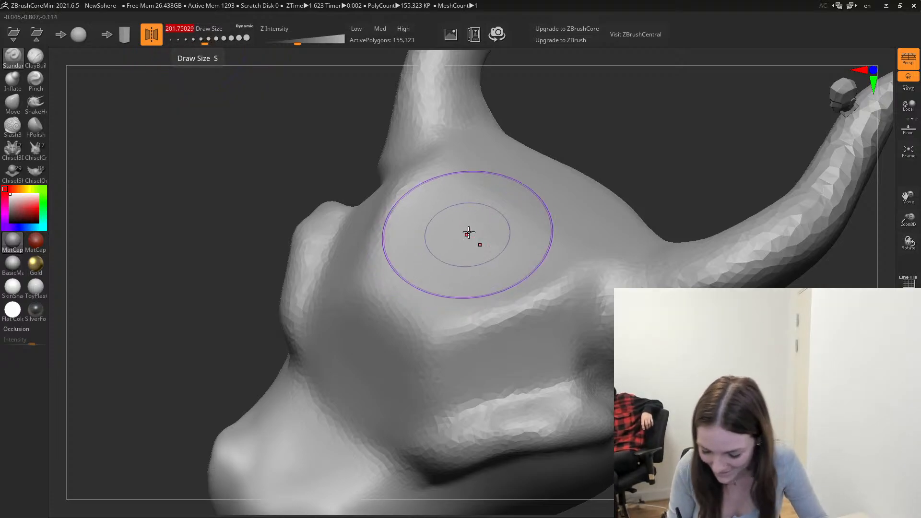
left_click_drag(493, 207, 426, 273)
key("ctrl+z")
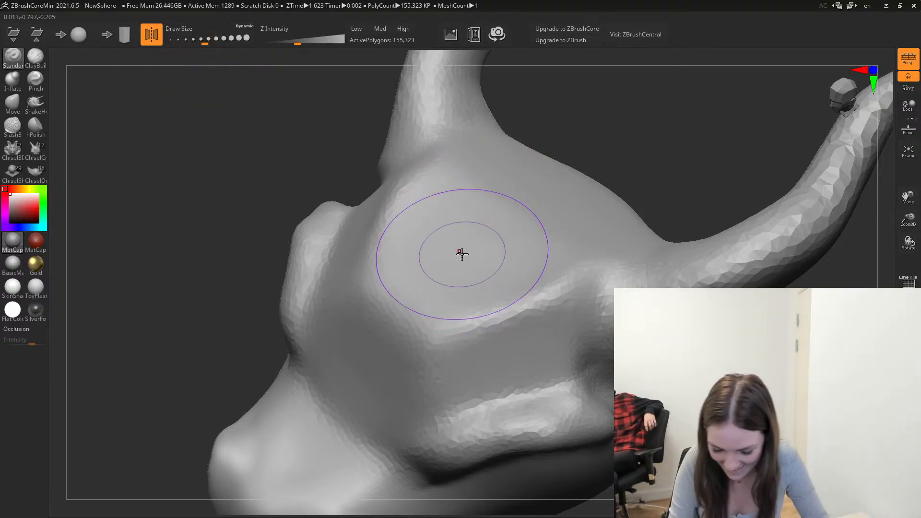
Raise the draw size to about 245 and round off the hard edges between the forehead planes.
left_click_drag(195, 37, 209, 37)
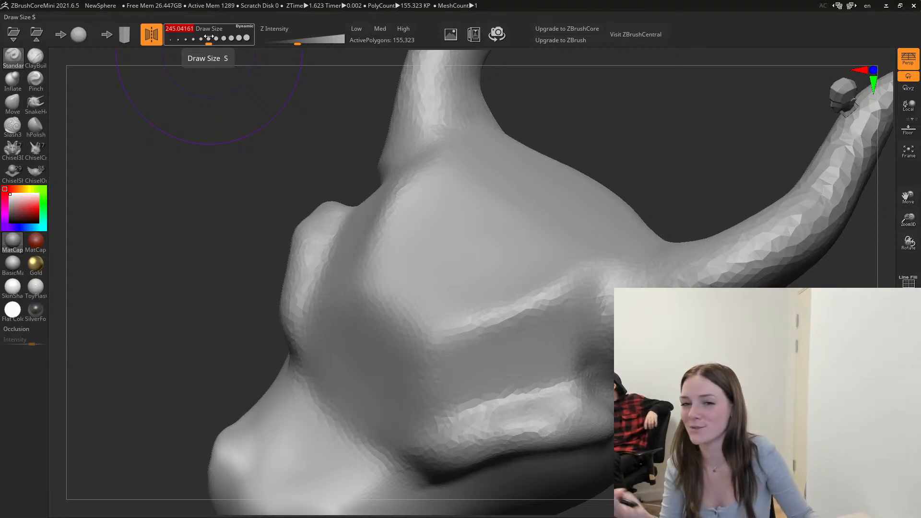
mouse_move(443, 202)
left_mouse_down()
mouse_move(471, 216)
mouse_move(563, 229)
mouse_move(565, 216)
mouse_move(465, 171)
mouse_move(422, 263)
mouse_move(417, 198)
mouse_move(530, 181)
mouse_move(434, 335)
mouse_move(407, 224)
left_mouse_up()
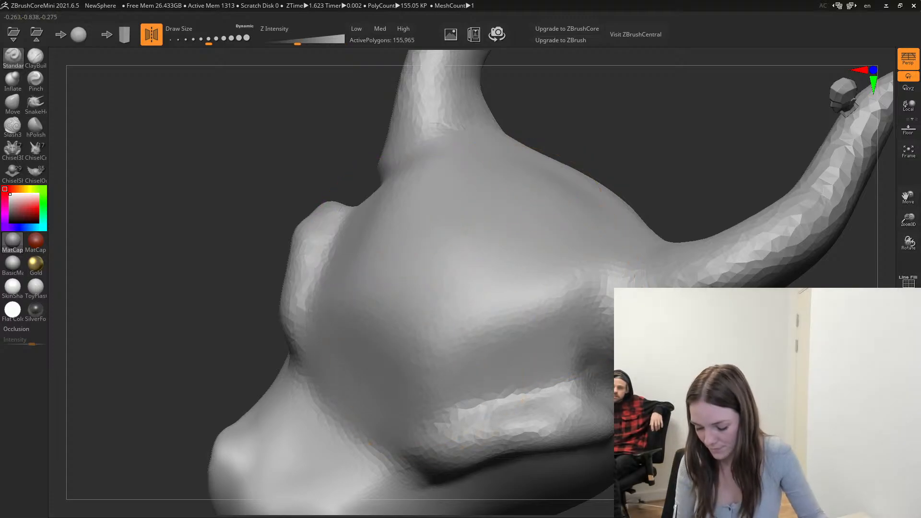
left_click_drag(158, 269, 427, 240)
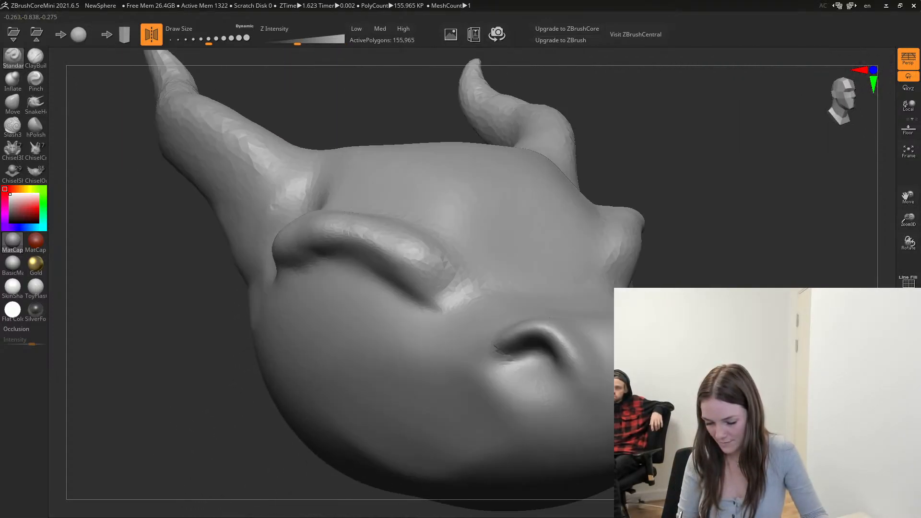
mouse_move(864, 343)
left_mouse_down()
mouse_move(667, 340)
mouse_move(688, 361)
left_mouse_up()
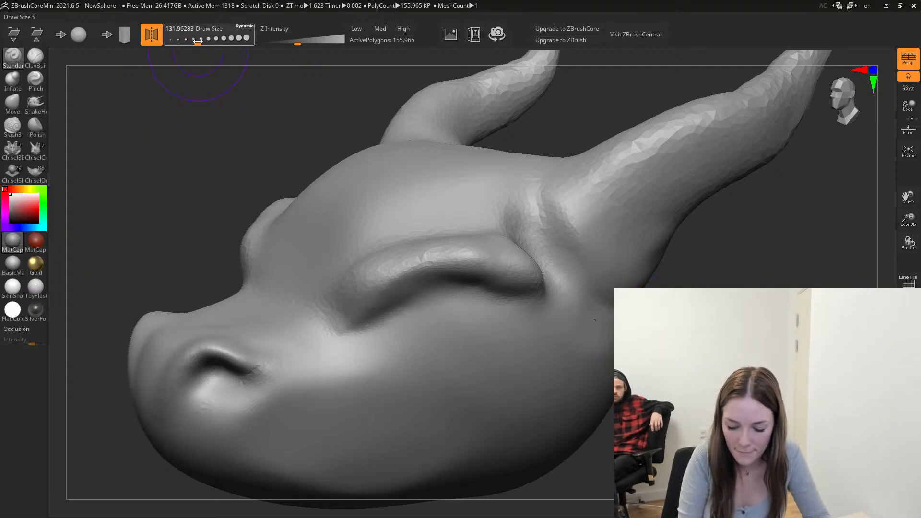
left_click_drag(208, 40, 191, 41)
mouse_move(186, 157)
left_mouse_down()
mouse_move(176, 152)
mouse_move(191, 189)
mouse_move(197, 181)
mouse_move(293, 182)
mouse_move(144, 168)
mouse_move(154, 174)
mouse_move(155, 226)
mouse_move(163, 211)
mouse_move(175, 218)
mouse_move(156, 224)
left_mouse_up()
mouse_move(335, 286)
left_mouse_down("shift")
mouse_move(360, 259)
mouse_move(292, 338)
mouse_move(479, 232)
left_mouse_up("shift")
key("ctrl+z")
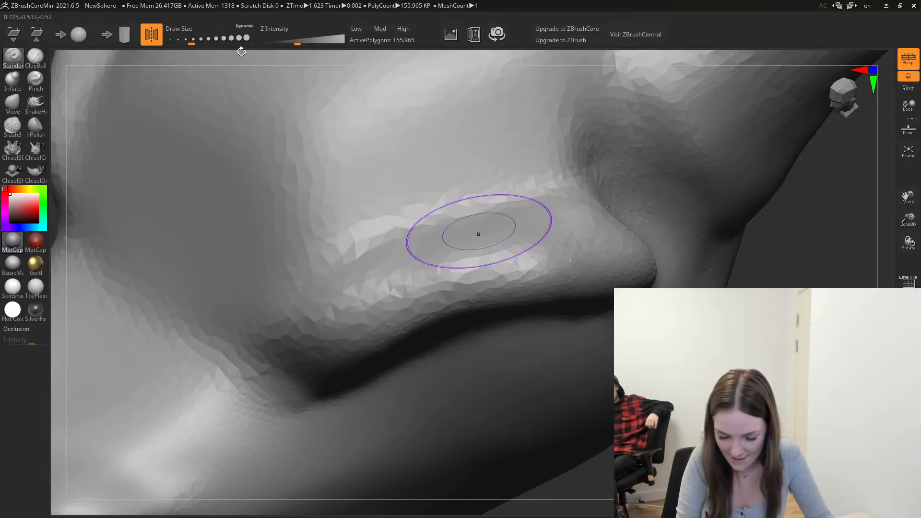
Set the draw size to about 154 and smooth the faceted brow ridge into the forehead and side of the head.
left_click_drag(197, 35, 209, 29)
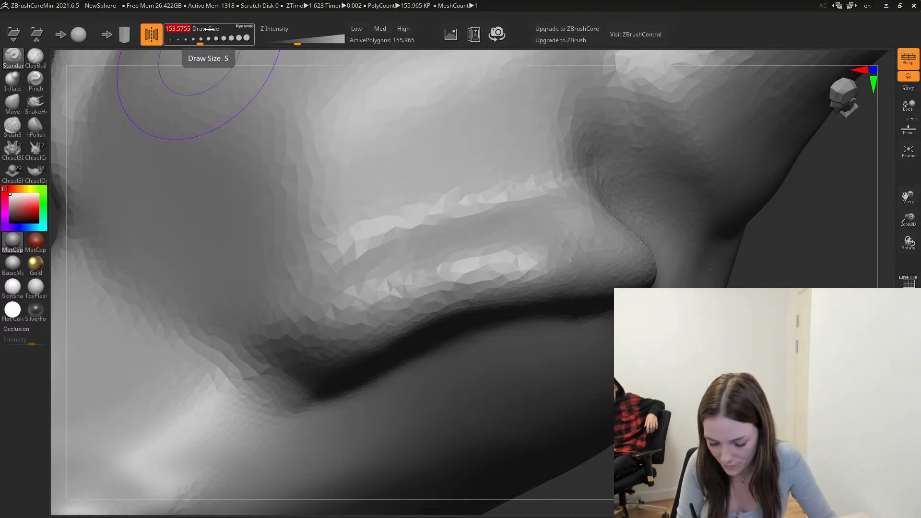
mouse_move(346, 307)
left_mouse_down("shift")
mouse_move(479, 226)
mouse_move(589, 237)
mouse_move(638, 259)
left_mouse_up("shift")
left_click_drag(767, 361, 717, 354)
mouse_move(511, 225)
left_mouse_down("shift")
mouse_move(549, 289)
mouse_move(253, 243)
mouse_move(181, 286)
mouse_move(192, 233)
mouse_move(298, 149)
mouse_move(384, 192)
left_mouse_up("shift")
mouse_move(748, 240)
left_mouse_down("alt")
mouse_move(734, 215)
mouse_move(729, 144)
left_mouse_up("alt")
mouse_move(573, 384)
left_mouse_down()
mouse_move(531, 384)
mouse_move(583, 382)
mouse_move(573, 364)
mouse_move(527, 353)
left_mouse_up()
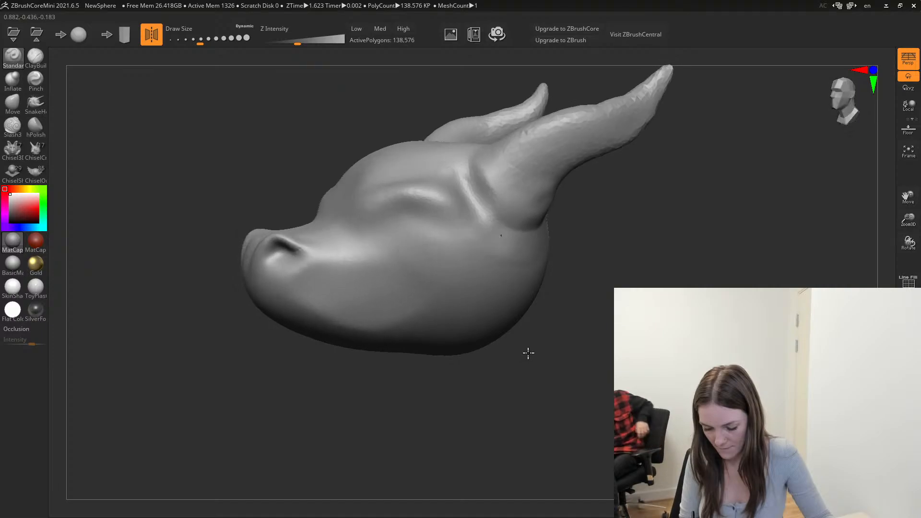
Smooth the side of the head from behind the nostril across the brow to below the horn base.
left_click_drag(513, 387, 556, 399, "alt")
mouse_move(276, 277)
left_mouse_down("shift")
mouse_move(287, 294)
mouse_move(387, 337)
mouse_move(440, 316)
mouse_move(399, 221)
mouse_move(474, 244)
left_mouse_up("shift")
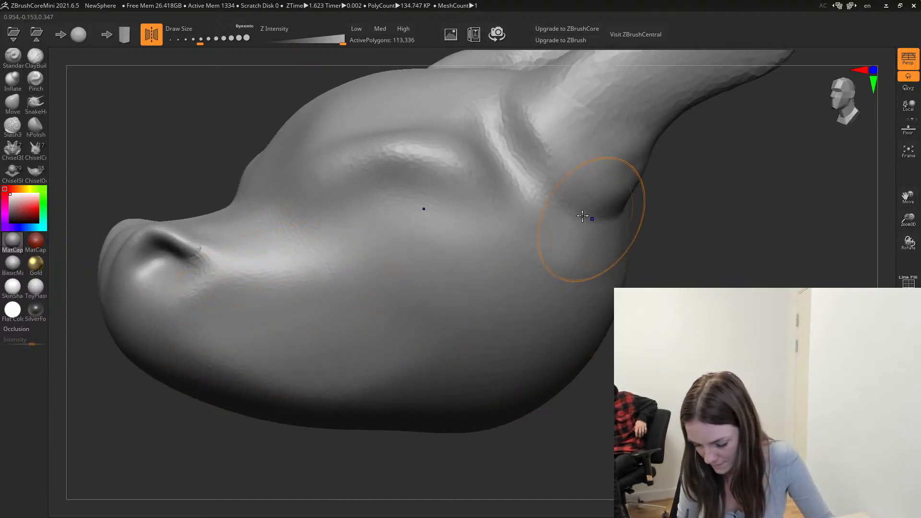
mouse_move(588, 216)
left_mouse_down("shift")
mouse_move(520, 159)
mouse_move(610, 187)
left_mouse_up("shift")
mouse_move(698, 264)
left_mouse_down("alt")
mouse_move(691, 286)
mouse_move(635, 310)
mouse_move(664, 343)
left_mouse_up("alt")
mouse_move(408, 262)
left_mouse_down("shift")
mouse_move(397, 259)
mouse_move(426, 288)
mouse_move(397, 199)
left_mouse_up("shift")
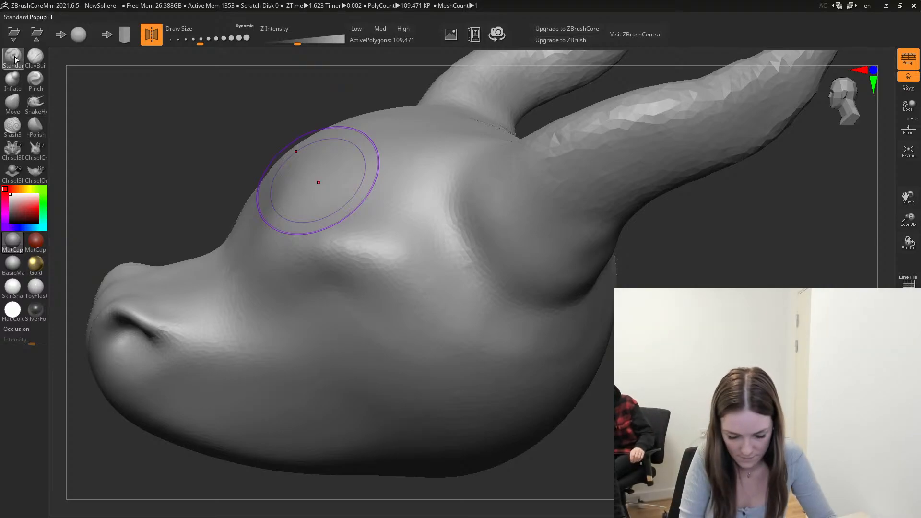
Rebuild an arched brow ridge with the Standard brush and build up a rounded eyeball beneath it with a smaller draw size.
mouse_move(269, 267)
left_mouse_down()
mouse_move(304, 243)
mouse_move(257, 267)
mouse_move(312, 243)
mouse_move(261, 282)
mouse_move(368, 253)
mouse_move(514, 329)
mouse_move(288, 243)
mouse_move(281, 313)
mouse_move(282, 249)
mouse_move(444, 294)
mouse_move(566, 350)
mouse_move(534, 338)
left_mouse_up()
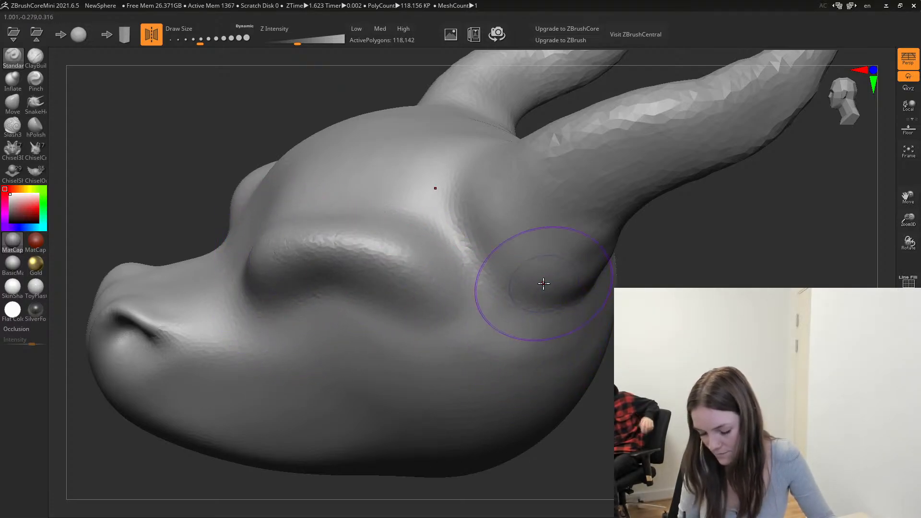
mouse_move(200, 40)
left_mouse_down()
mouse_move(206, 51)
mouse_move(195, 42)
left_mouse_up()
mouse_move(197, 116)
left_mouse_down("alt")
mouse_move(163, 168)
mouse_move(171, 150)
left_mouse_up("alt")
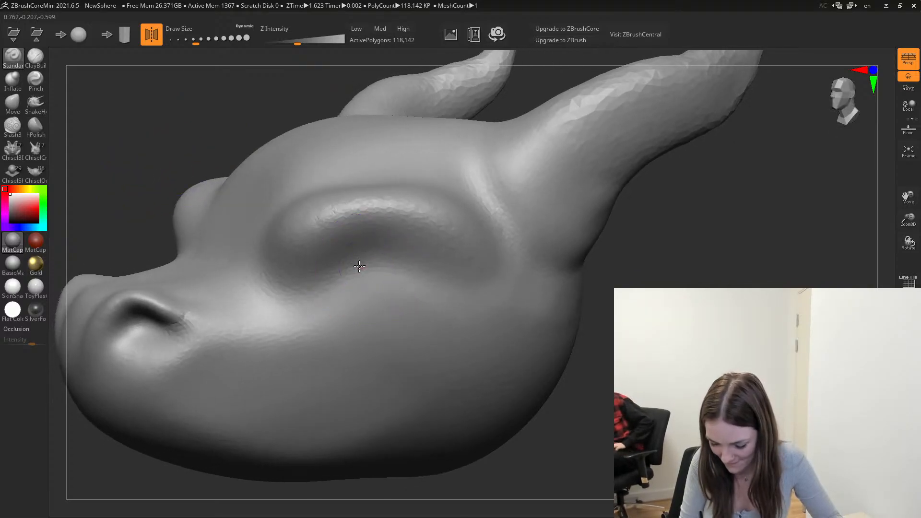
mouse_move(360, 261)
left_mouse_down()
mouse_move(380, 286)
mouse_move(361, 286)
mouse_move(376, 298)
mouse_move(400, 270)
mouse_move(368, 255)
mouse_move(430, 269)
mouse_move(372, 261)
mouse_move(421, 265)
left_mouse_up()
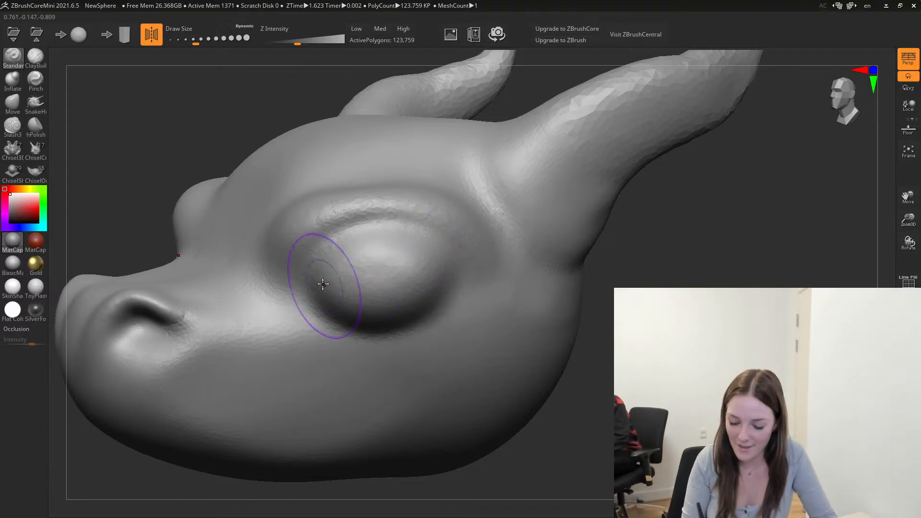
left_click_drag(319, 284, 298, 299)
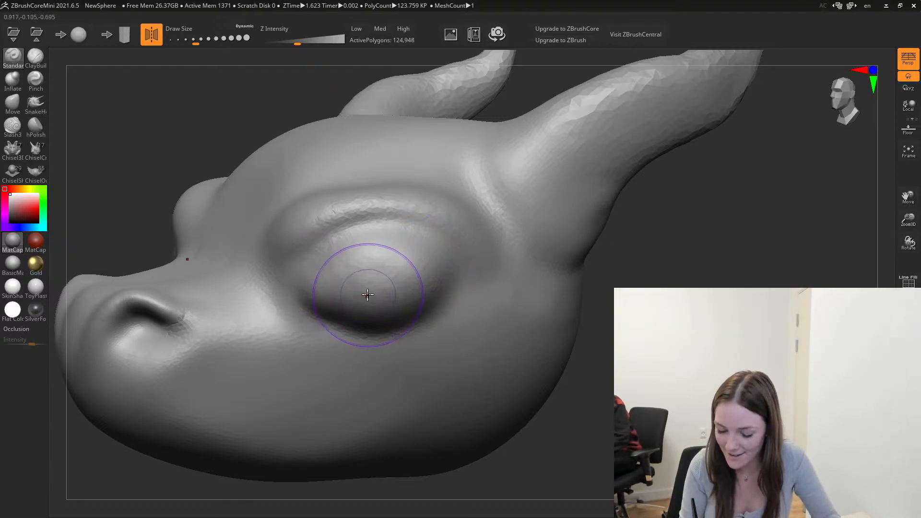
key("ctrl+z")
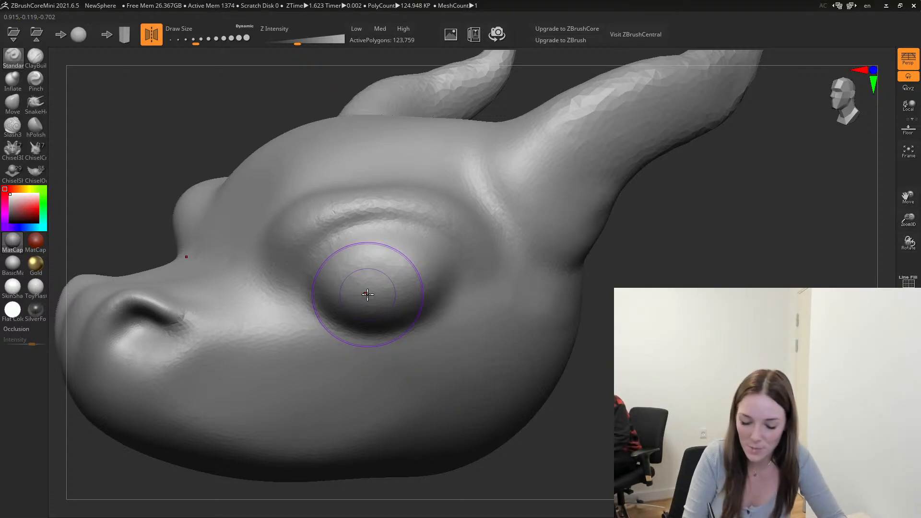
left_click_drag(196, 44, 188, 44)
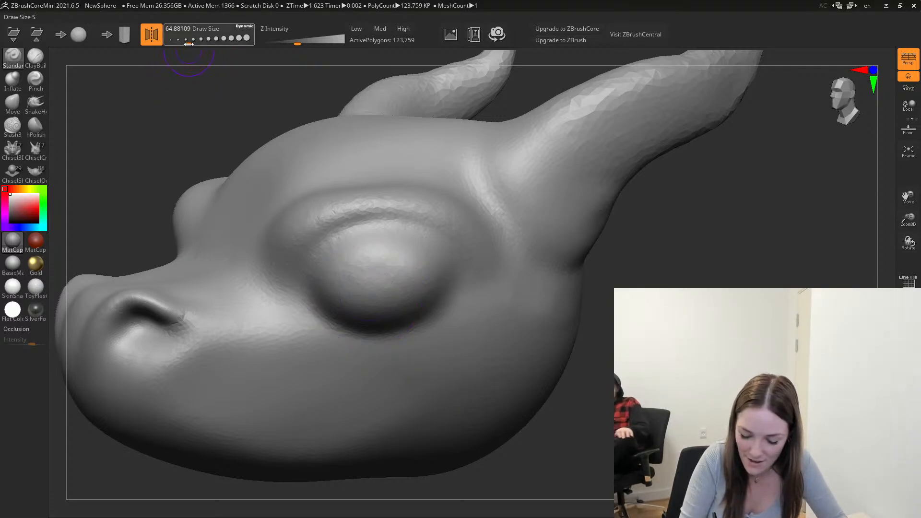
left_click_drag(187, 143, 175, 123)
left_click_drag(131, 173, 161, 139)
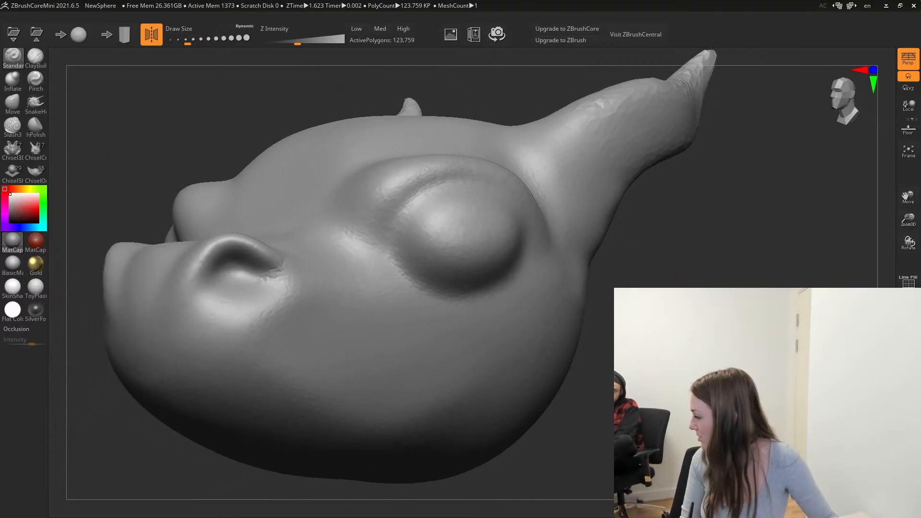
mouse_move(161, 139)
left_mouse_down()
mouse_move(730, 297)
mouse_move(686, 326)
left_mouse_up()
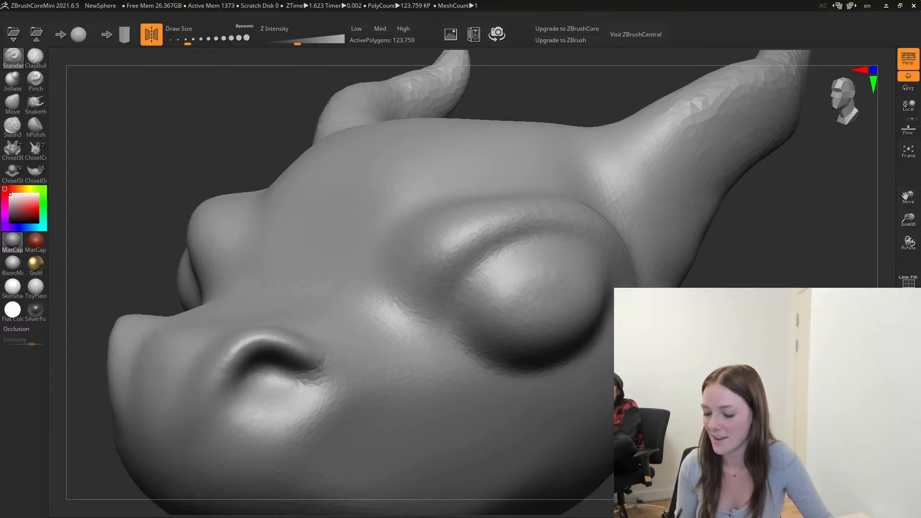
mouse_move(461, 288)
left_mouse_down()
mouse_move(473, 298)
mouse_move(462, 336)
mouse_move(498, 345)
left_mouse_up()
key("ctrl+z")
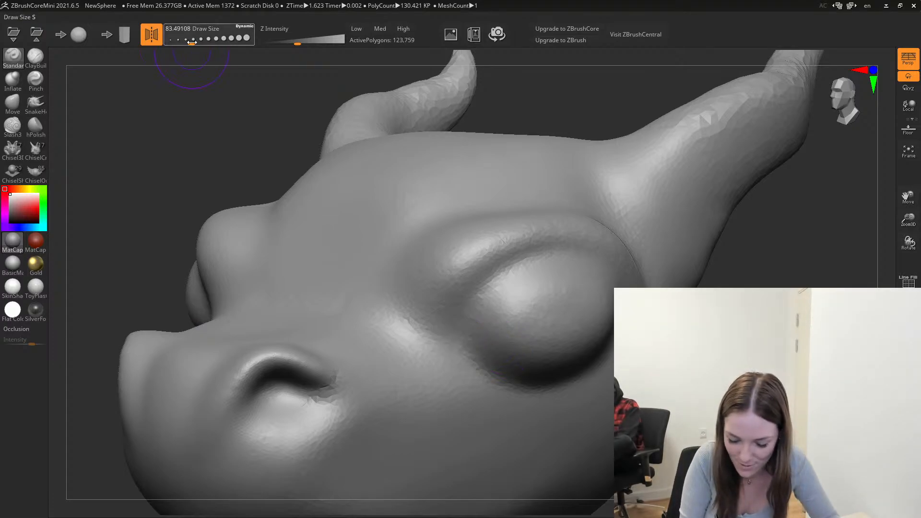
Set the draw size to about 101 and build up the inner corner of the eye towards the snout.
left_click_drag(188, 30, 195, 31)
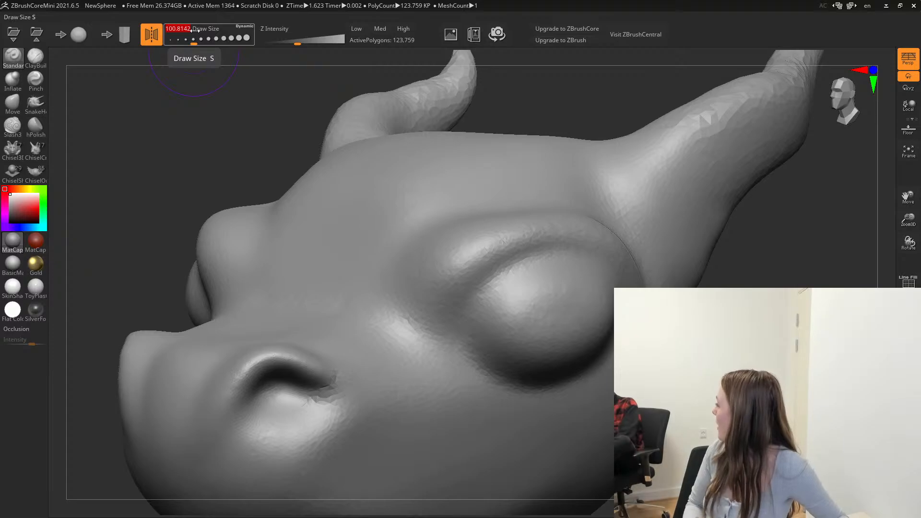
mouse_move(473, 319)
left_mouse_down()
mouse_move(456, 346)
mouse_move(469, 342)
mouse_move(451, 350)
mouse_move(503, 337)
left_mouse_up()
mouse_move(507, 338)
left_mouse_down()
mouse_move(516, 373)
mouse_move(482, 326)
left_mouse_up()
mouse_move(720, 336)
left_mouse_down("alt")
mouse_move(707, 312)
mouse_move(624, 269)
mouse_move(693, 307)
left_mouse_up("alt")
mouse_move(404, 289)
left_mouse_down()
mouse_move(411, 296)
mouse_move(399, 302)
mouse_move(405, 293)
left_mouse_up()
mouse_move(710, 307)
left_mouse_down()
mouse_move(674, 319)
mouse_move(645, 314)
mouse_move(661, 312)
left_mouse_up()
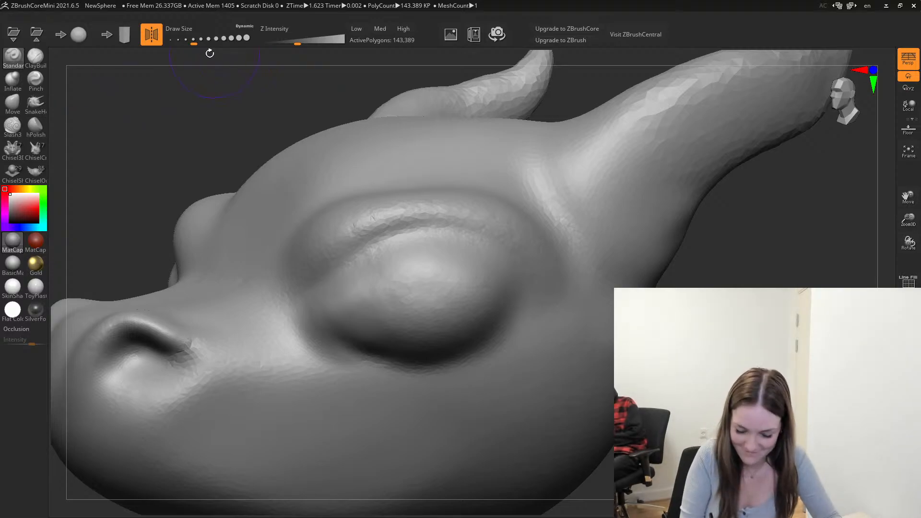
Enlarge the draw size and smooth the eyeball and its inner corner into the surrounding brow and cheek.
left_click_drag(192, 42, 200, 41)
mouse_move(386, 297)
left_mouse_down("shift")
mouse_move(368, 283)
mouse_move(454, 267)
mouse_move(420, 341)
left_mouse_up("shift")
mouse_move(359, 296)
left_mouse_down("shift")
mouse_move(419, 321)
mouse_move(408, 304)
mouse_move(353, 337)
left_mouse_up("shift")
left_click_drag(344, 291, 336, 306, "shift")
left_click_drag(120, 144, 288, 158)
left_click_drag(835, 331, 691, 340)
mouse_move(432, 307)
left_mouse_down("shift")
mouse_move(468, 267)
mouse_move(437, 307)
left_mouse_up("shift")
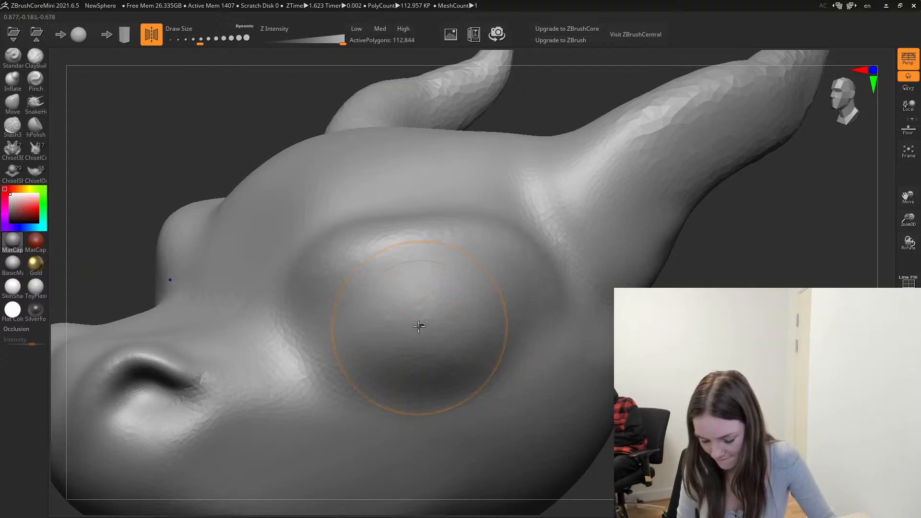
Set the draw size to about 132 and carve a groove under the eye from the inner to the outer corner.
mouse_move(306, 332)
left_mouse_down("alt")
mouse_move(321, 329)
mouse_move(405, 373)
mouse_move(430, 368)
left_mouse_up("alt")
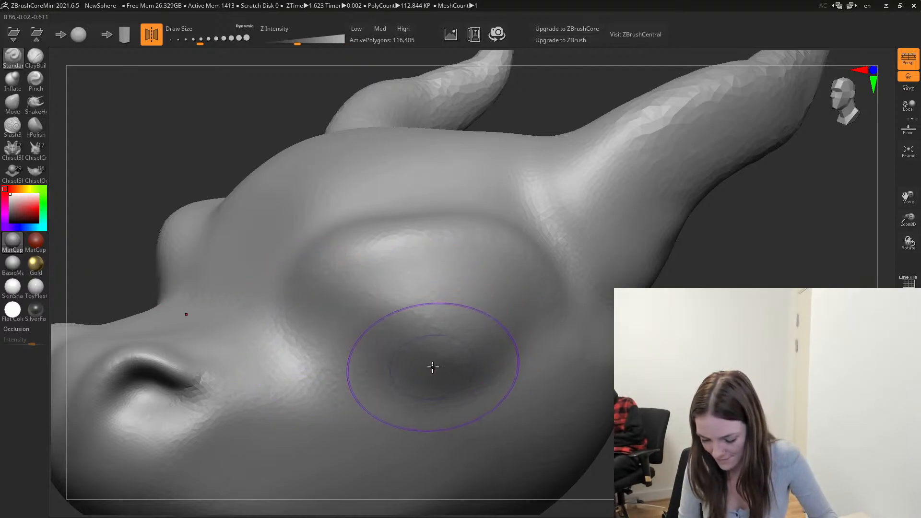
key("ctrl+z")
left_click_drag(192, 44, 190, 44)
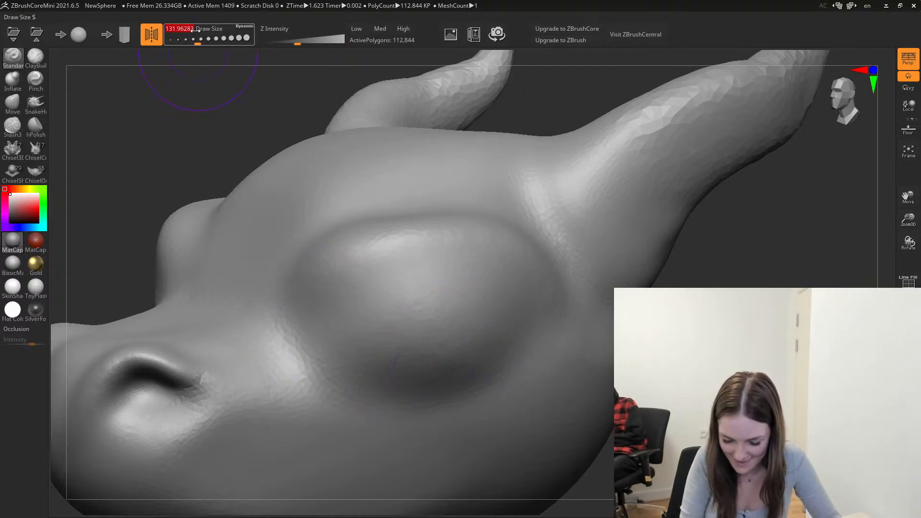
mouse_move(298, 350)
left_mouse_down("alt")
mouse_move(304, 339)
mouse_move(437, 385)
mouse_move(496, 370)
mouse_move(533, 339)
left_mouse_up("alt")
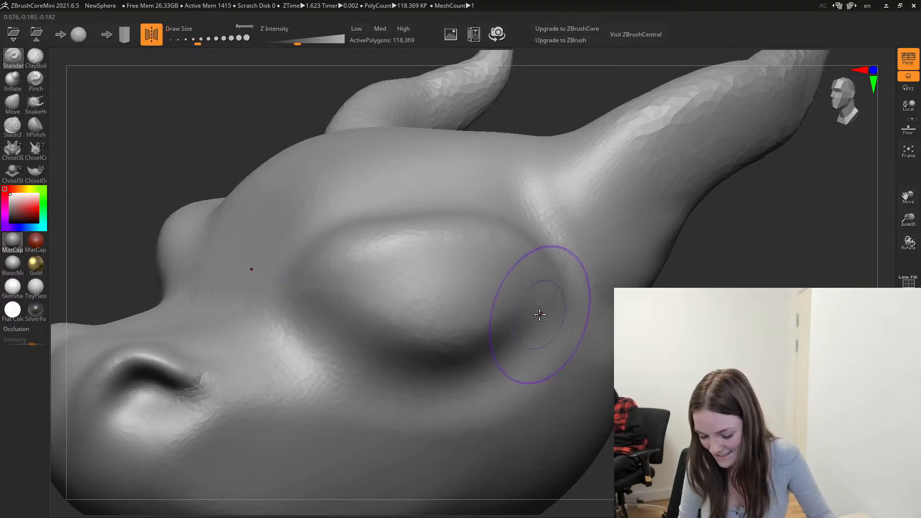
Undo the last groove stroke, re-carve the hollow beneath the eye from corner to corner, and smooth the lower eyeball.
key("ctrl+z")
mouse_move(308, 355)
left_mouse_down("alt")
mouse_move(444, 380)
mouse_move(540, 312)
left_mouse_up("alt")
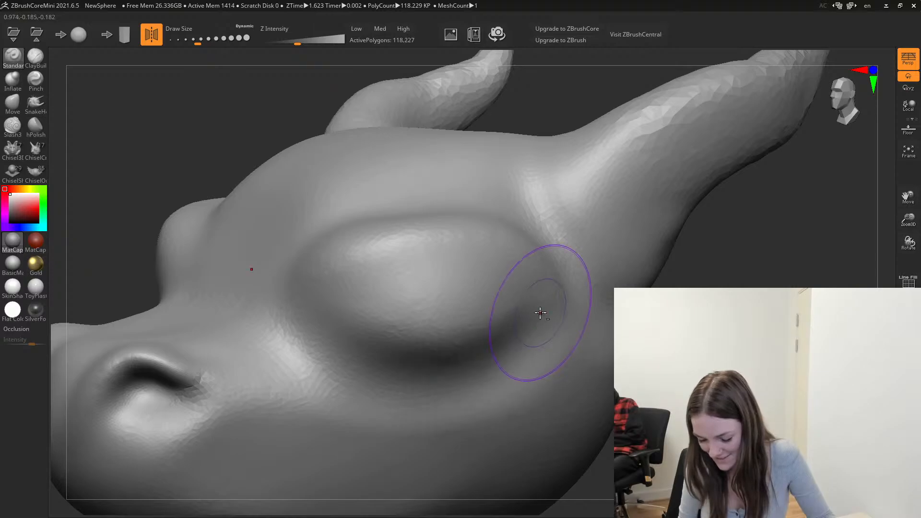
left_click_drag(298, 360, 422, 385, "alt")
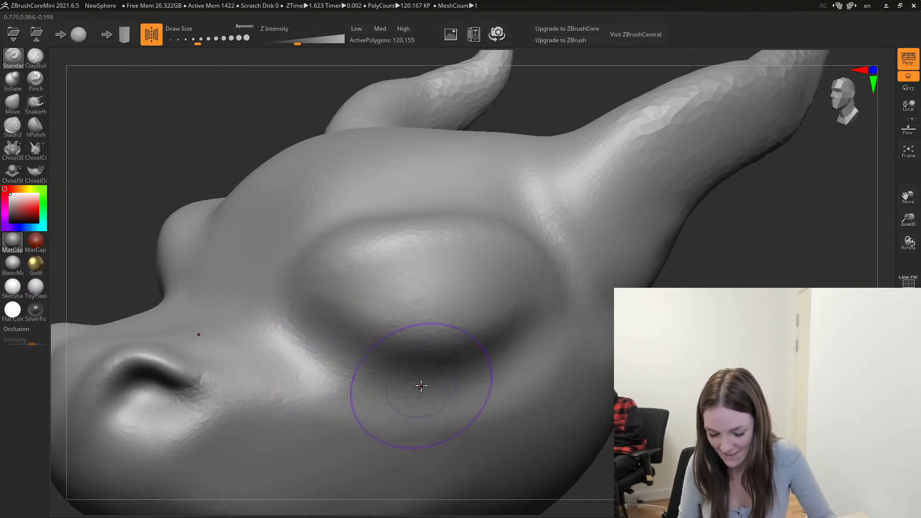
mouse_move(730, 407)
left_mouse_down("alt")
mouse_move(746, 350)
mouse_move(686, 390)
mouse_move(596, 399)
left_mouse_up("alt")
left_click_drag(310, 384, 422, 341, "alt")
left_click_drag(643, 379, 753, 297, "alt")
mouse_move(753, 297)
left_mouse_down()
mouse_move(792, 230)
mouse_move(755, 295)
mouse_move(743, 288)
left_mouse_up()
left_click_drag(417, 272, 503, 229, "alt")
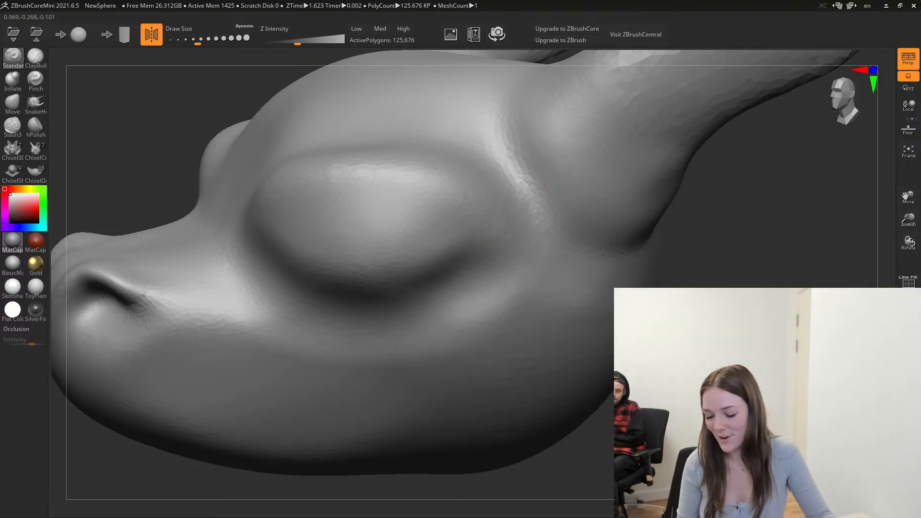
mouse_move(748, 216)
left_mouse_down("alt")
mouse_move(752, 238)
mouse_move(744, 199)
mouse_move(763, 175)
mouse_move(768, 204)
mouse_move(794, 209)
mouse_move(755, 201)
mouse_move(758, 261)
left_mouse_up("alt")
mouse_move(288, 316)
left_mouse_down("shift")
mouse_move(291, 323)
mouse_move(390, 323)
mouse_move(413, 354)
mouse_move(551, 284)
mouse_move(499, 268)
mouse_move(310, 245)
left_mouse_up("shift")
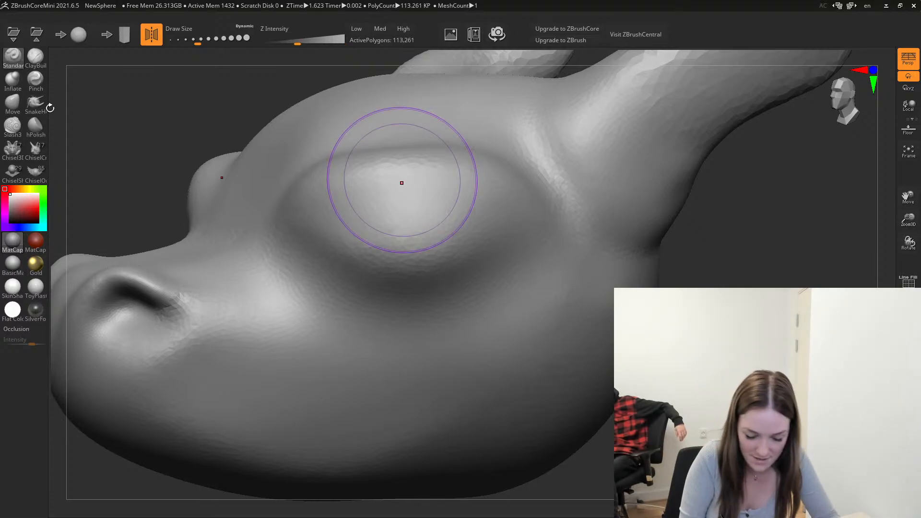
Switch to the Pinch brush with a draw size of about 145 and smooth the lower eyeball and the cheek beneath it.
left_click(35, 79)
mouse_move(173, 136)
left_mouse_down()
mouse_move(140, 158)
mouse_move(148, 152)
left_mouse_up()
left_click(199, 39)
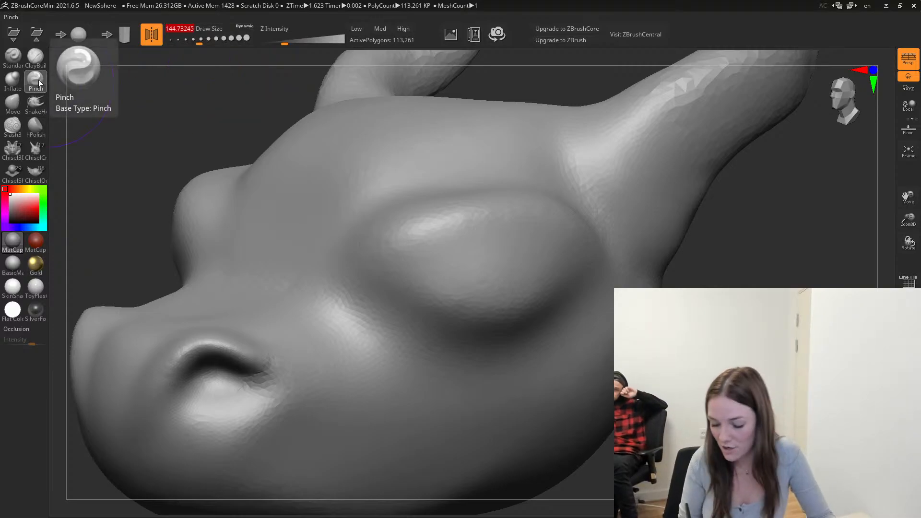
mouse_move(173, 130)
left_mouse_down()
mouse_move(65, 136)
mouse_move(166, 135)
left_mouse_up()
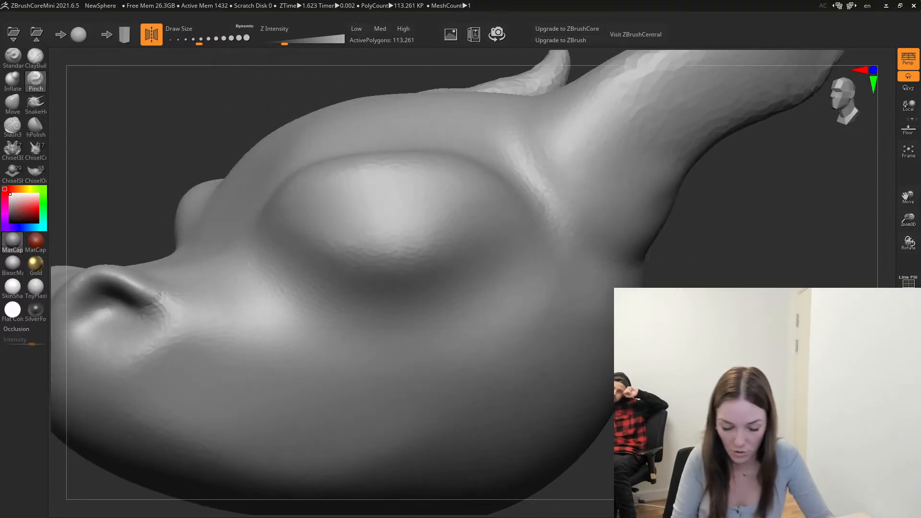
mouse_move(360, 263)
left_mouse_down("shift")
mouse_move(440, 248)
mouse_move(437, 238)
mouse_move(365, 252)
left_mouse_up("shift")
mouse_move(686, 315)
left_mouse_down()
mouse_move(597, 314)
mouse_move(684, 322)
left_mouse_up()
left_click_drag(493, 332, 494, 364, "shift")
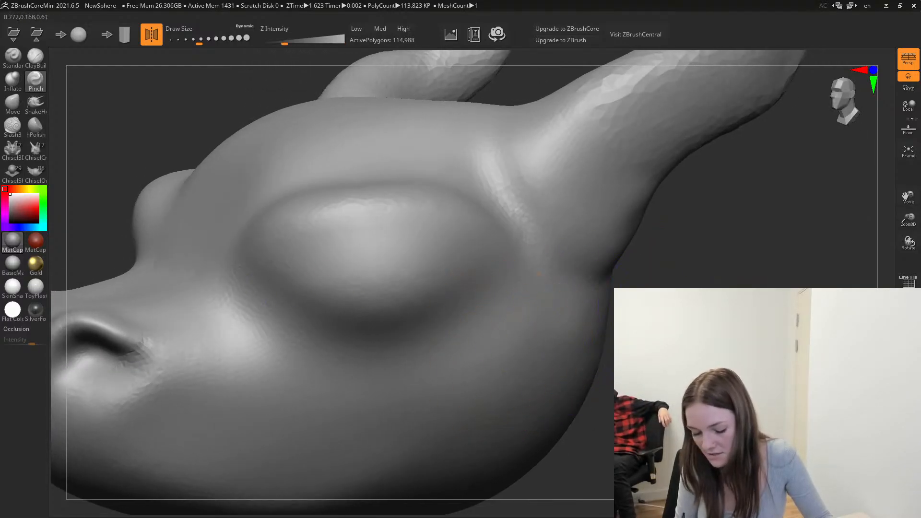
Try reshaping the eyeball with strokes from its inner towards its outer corner, undoing each attempt.
mouse_move(624, 339)
left_mouse_down()
mouse_move(670, 301)
mouse_move(651, 265)
mouse_move(664, 286)
mouse_move(648, 295)
left_mouse_up()
mouse_move(318, 295)
left_mouse_down("shift")
mouse_move(242, 308)
mouse_move(251, 318)
mouse_move(304, 269)
left_mouse_up("shift")
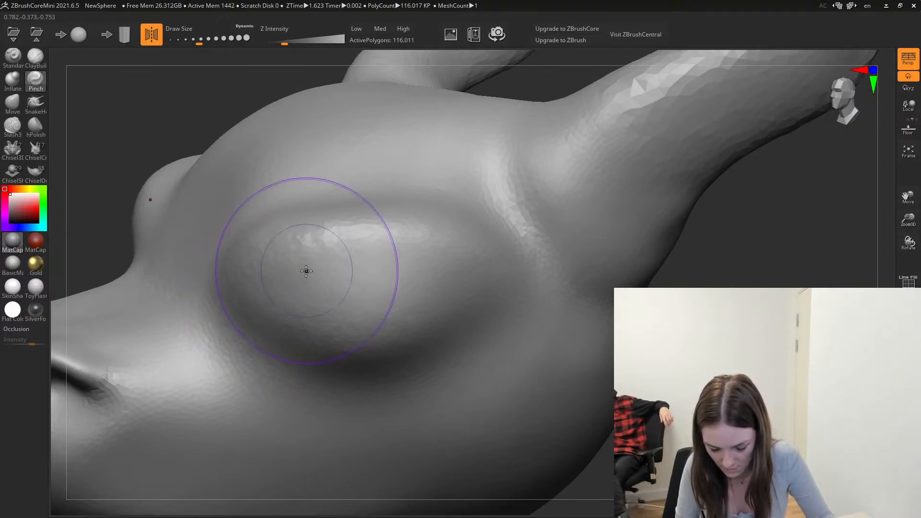
key("ctrl+z")
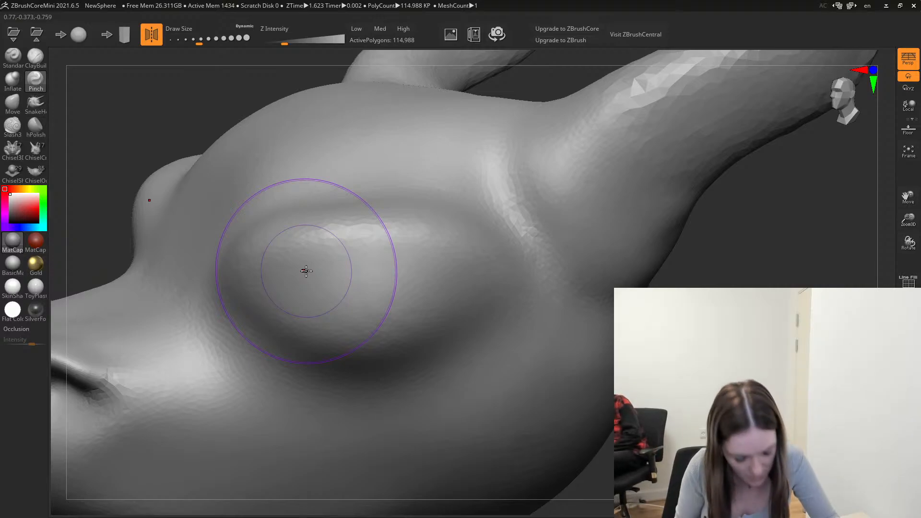
left_click_drag(261, 312, 358, 269)
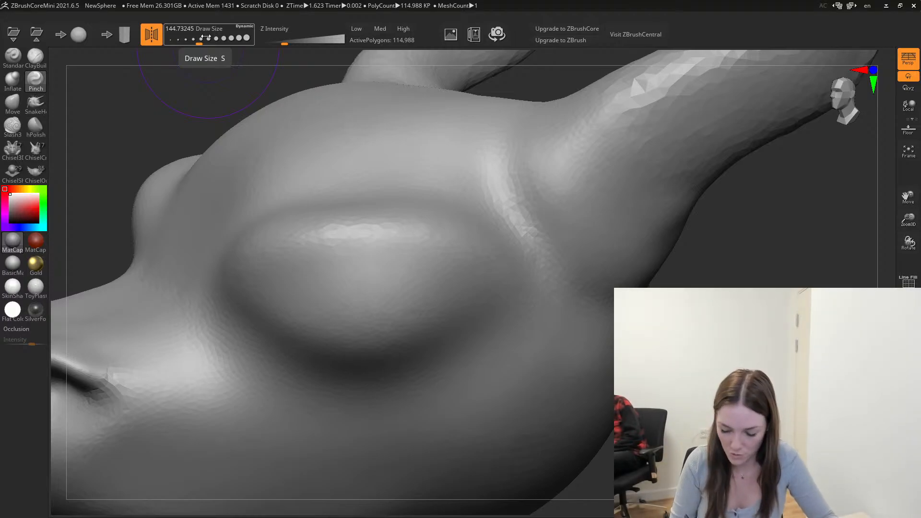
left_click_drag(715, 215, 736, 193)
mouse_move(308, 263)
left_mouse_down()
mouse_move(339, 282)
mouse_move(259, 311)
mouse_move(375, 249)
mouse_move(286, 286)
mouse_move(298, 275)
mouse_move(454, 243)
left_mouse_up()
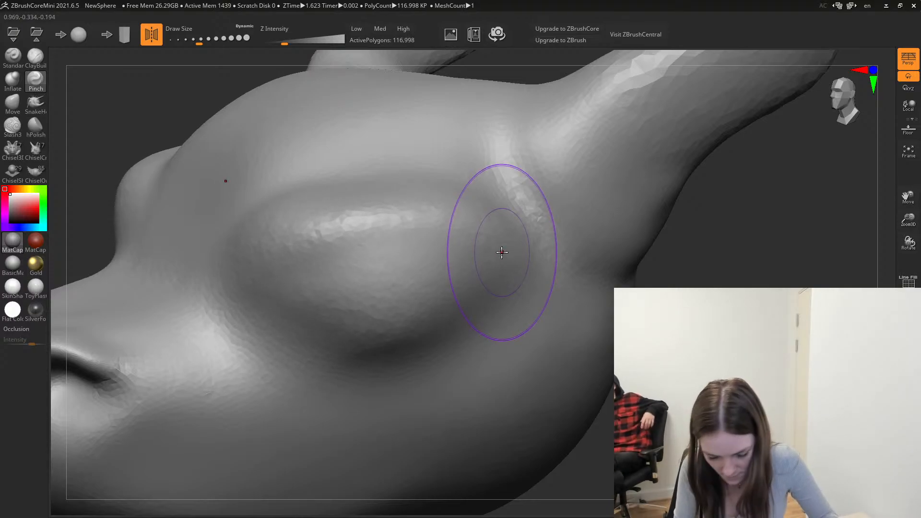
key("ctrl+z")
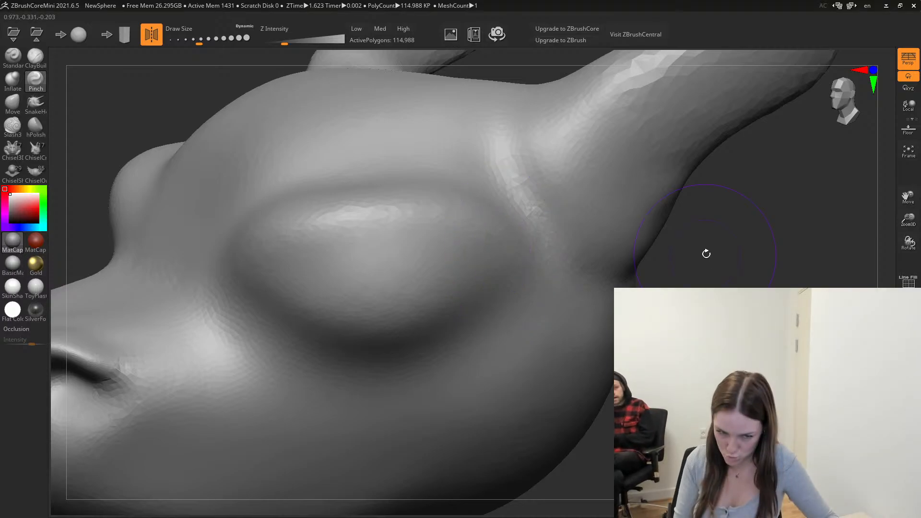
Smooth the cheek and the side of the skull beneath the horn base.
mouse_move(713, 230)
left_mouse_down()
mouse_move(701, 267)
mouse_move(681, 273)
left_mouse_up()
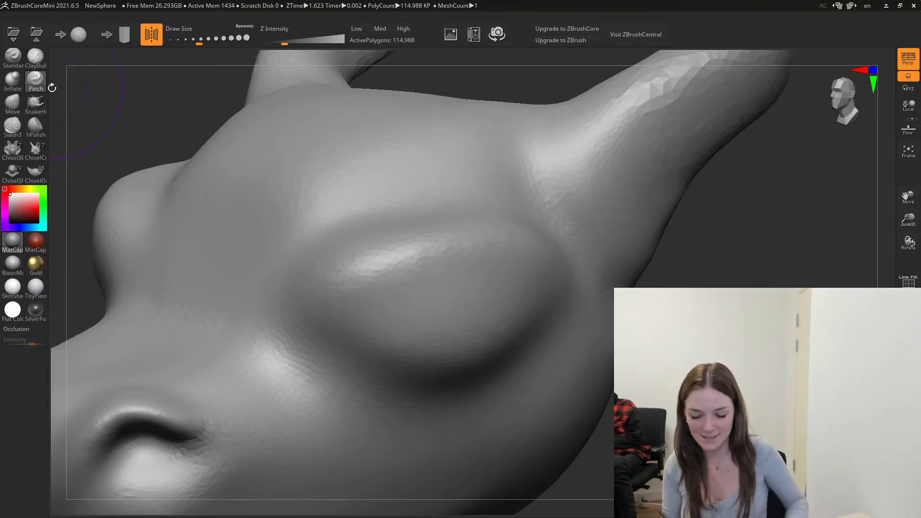
left_click_drag(117, 434, 200, 436)
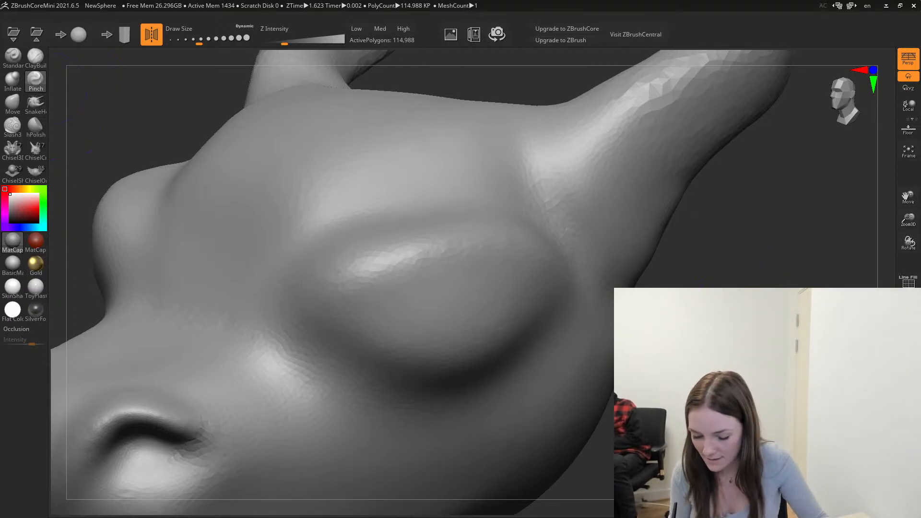
mouse_move(710, 403)
left_mouse_down("alt")
mouse_move(676, 350)
mouse_move(609, 358)
mouse_move(703, 349)
mouse_move(616, 336)
mouse_move(641, 357)
mouse_move(645, 408)
mouse_move(646, 379)
mouse_move(522, 384)
mouse_move(542, 412)
left_mouse_up("alt")
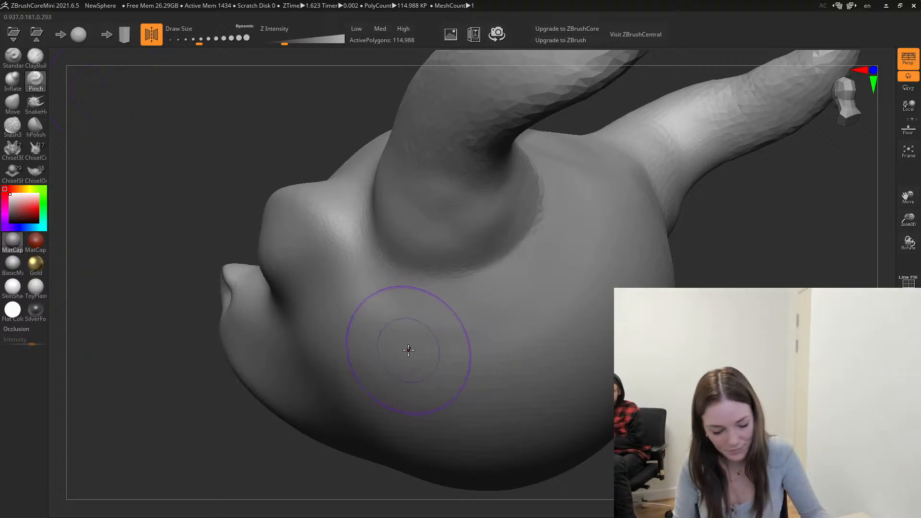
mouse_move(356, 337)
left_mouse_down("shift")
mouse_move(349, 307)
mouse_move(523, 308)
mouse_move(322, 321)
mouse_move(372, 409)
mouse_move(551, 310)
left_mouse_up("shift")
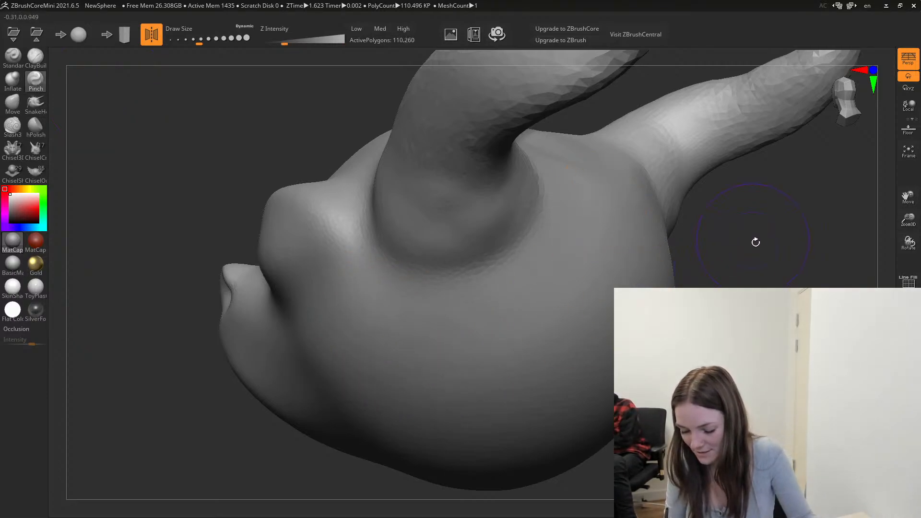
mouse_move(757, 240)
left_mouse_down()
mouse_move(716, 242)
mouse_move(675, 269)
mouse_move(636, 272)
left_mouse_up()
mouse_move(428, 223)
left_mouse_down("shift")
mouse_move(428, 297)
mouse_move(551, 311)
left_mouse_up("shift")
left_click_drag(672, 346, 667, 329)
Choose the hPolish brush and even out the lower front of the eyeball.
left_click_drag(587, 501, 659, 341, "alt")
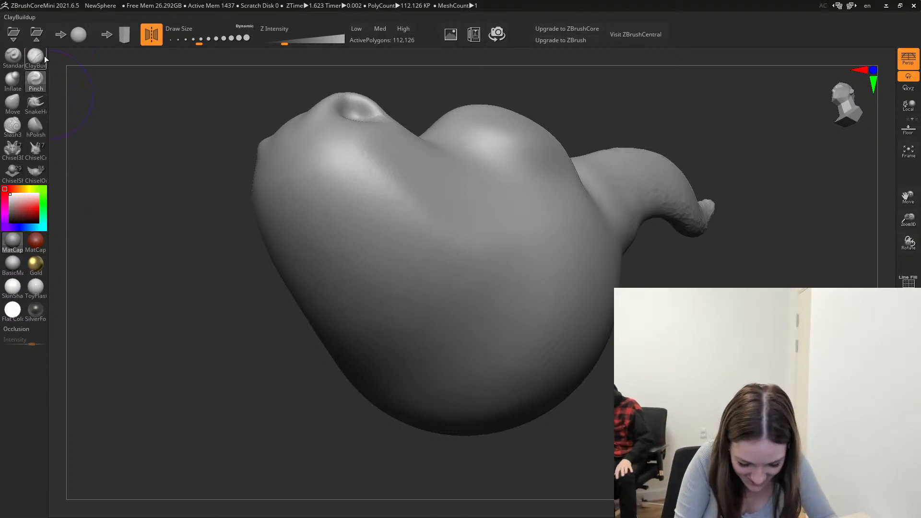
left_click(35, 126)
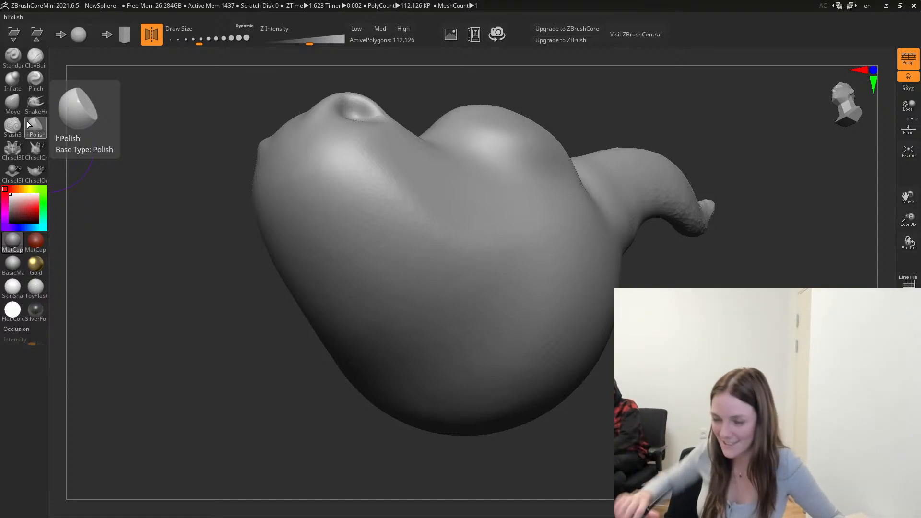
left_click_drag(196, 251, 186, 312)
mouse_move(664, 375)
left_mouse_down()
mouse_move(664, 231)
mouse_move(685, 314)
left_mouse_up()
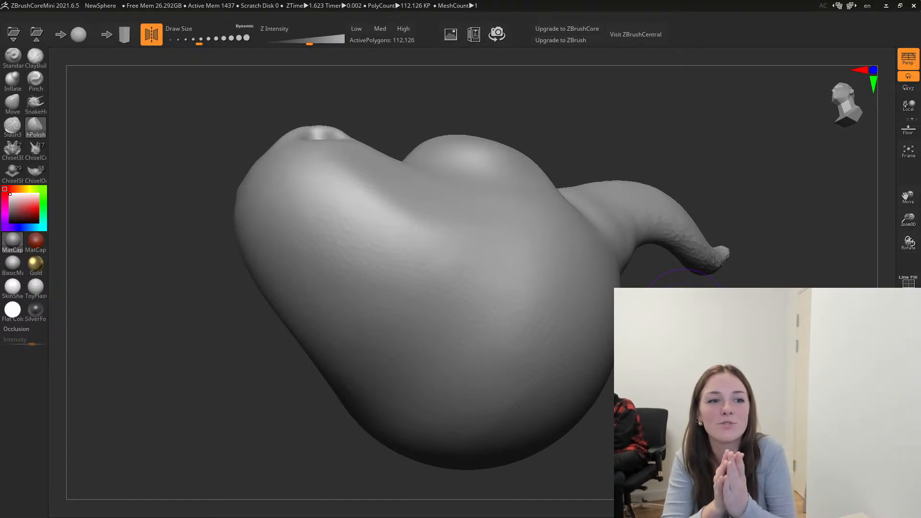
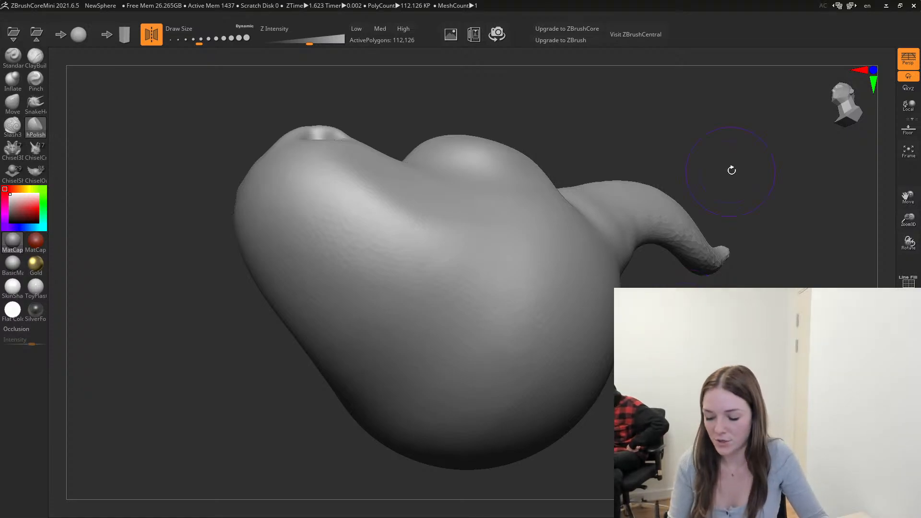
left_click_drag(730, 171, 666, 105)
mouse_move(605, 96)
left_mouse_down()
mouse_move(621, 187)
mouse_move(605, 213)
left_mouse_up()
mouse_move(660, 323)
left_mouse_down("alt")
mouse_move(648, 300)
mouse_move(654, 286)
mouse_move(696, 298)
mouse_move(643, 269)
left_mouse_up("alt")
left_click_drag(671, 231, 676, 283, "alt")
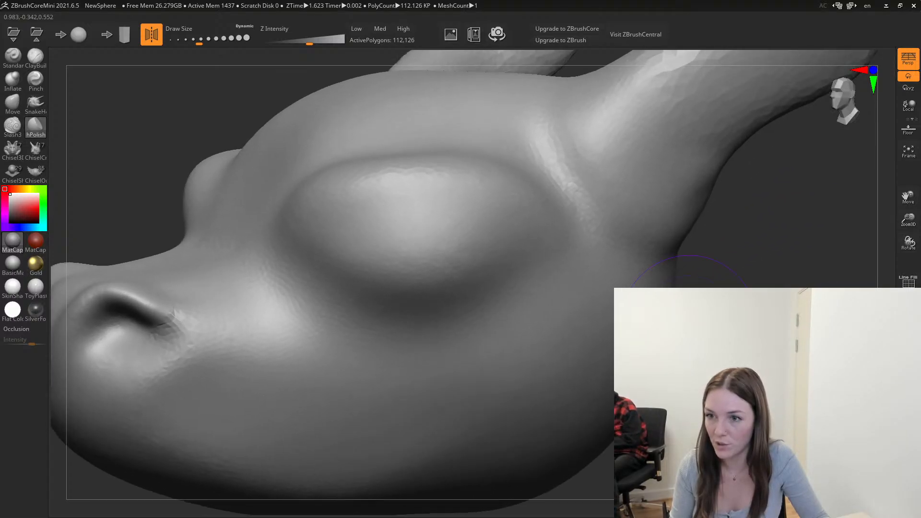
left_click_drag(802, 261, 753, 273)
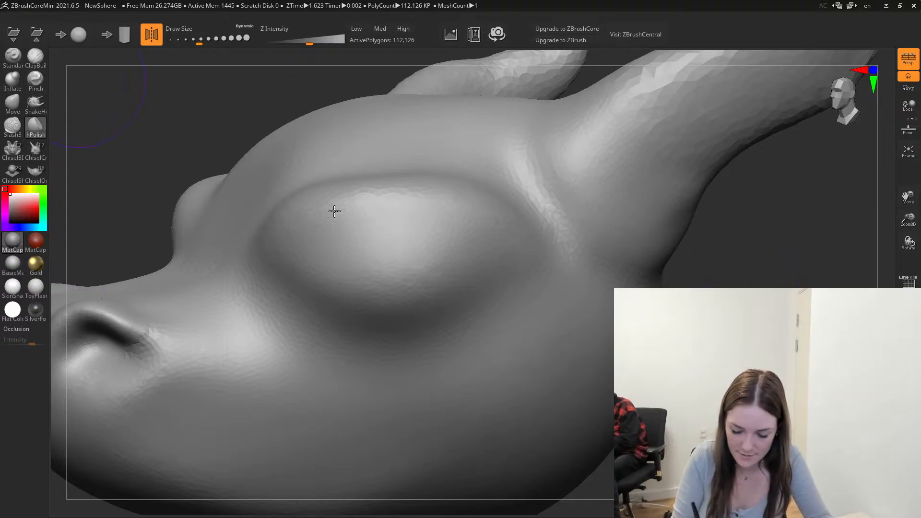
left_click_drag(388, 272, 381, 273)
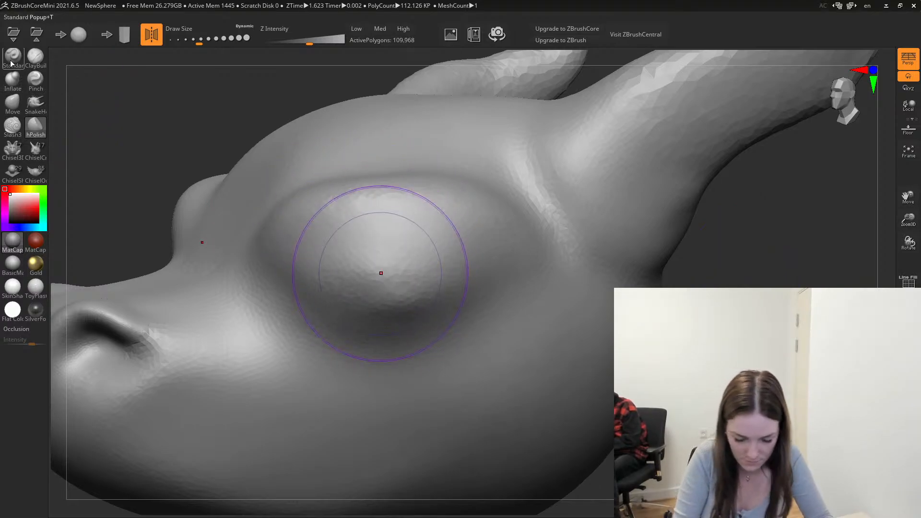
Try hollowing out an eye socket with the Standard brush at a draw size of about 262, and undo it.
left_click(211, 41)
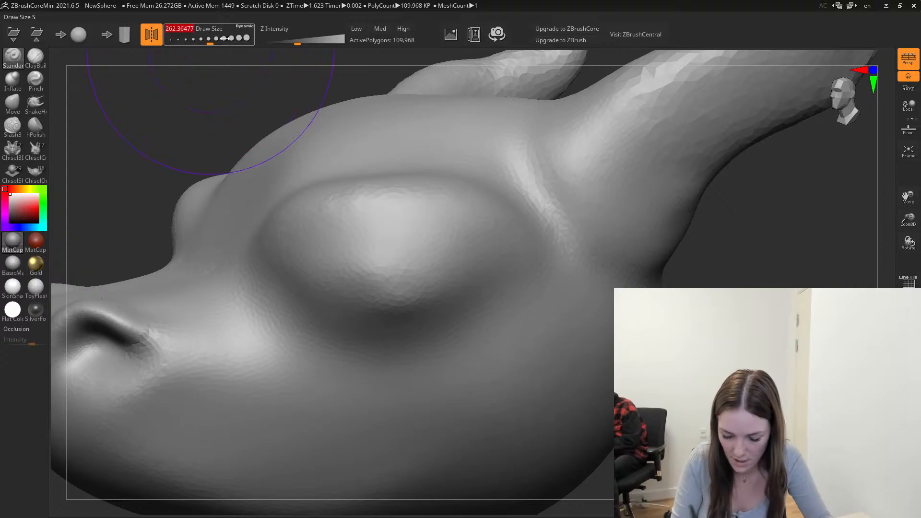
mouse_move(408, 263)
left_mouse_down()
mouse_move(439, 273)
mouse_move(417, 272)
mouse_move(373, 294)
mouse_move(384, 274)
left_mouse_up()
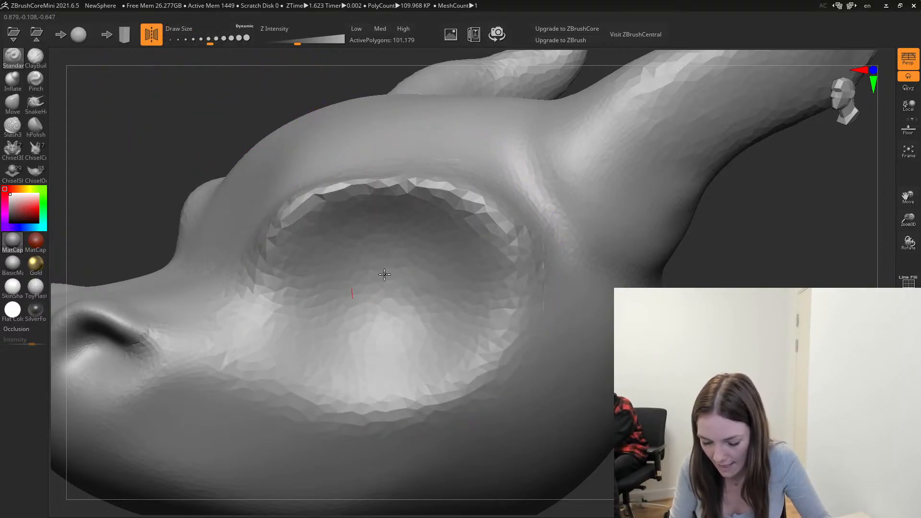
left_click_drag(138, 170, 142, 156, "alt")
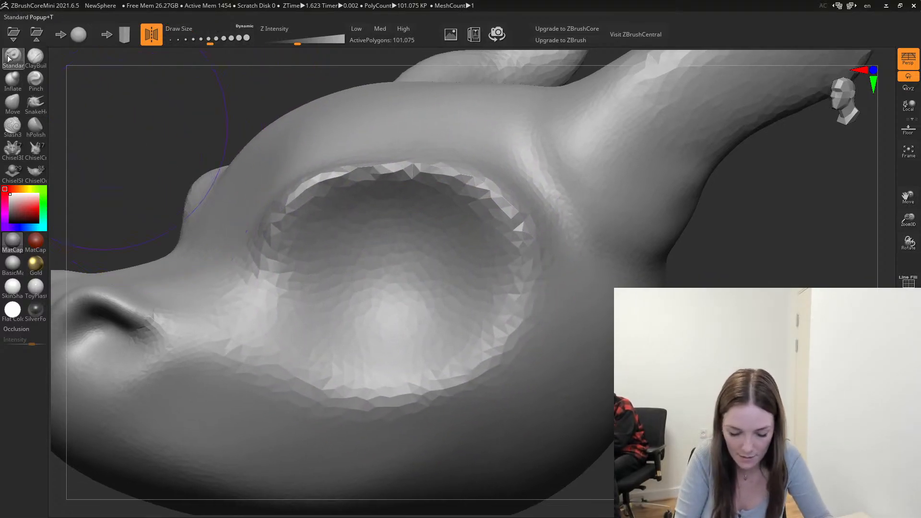
left_click(196, 41)
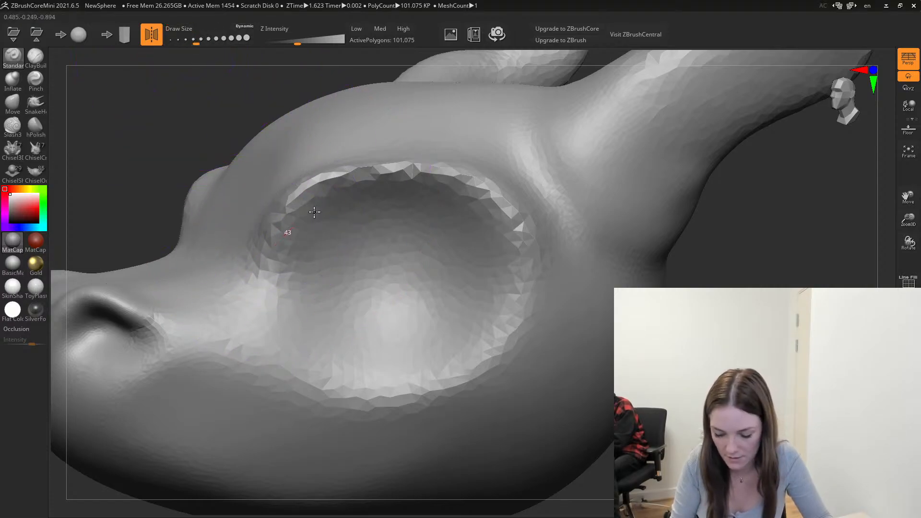
mouse_move(315, 210)
left_mouse_down()
mouse_move(440, 202)
mouse_move(294, 257)
left_mouse_up()
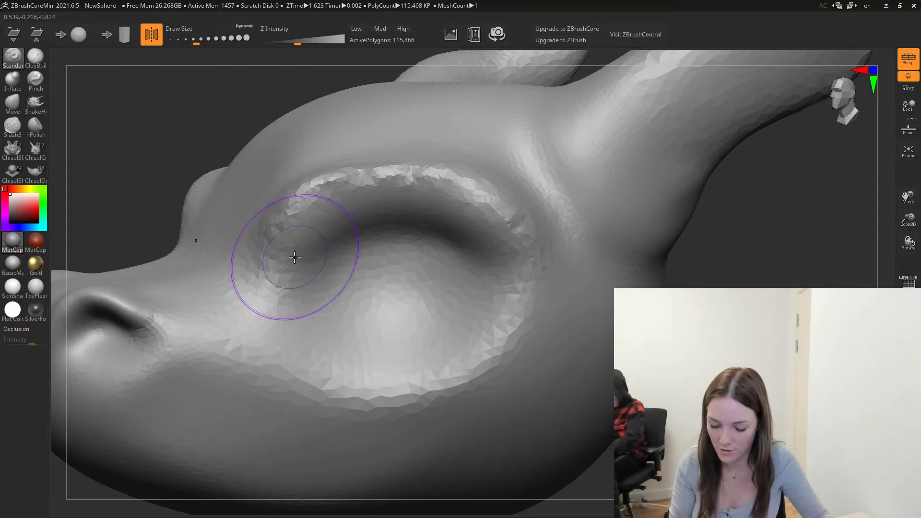
key("ctrl+z")
key("ctrl+z")
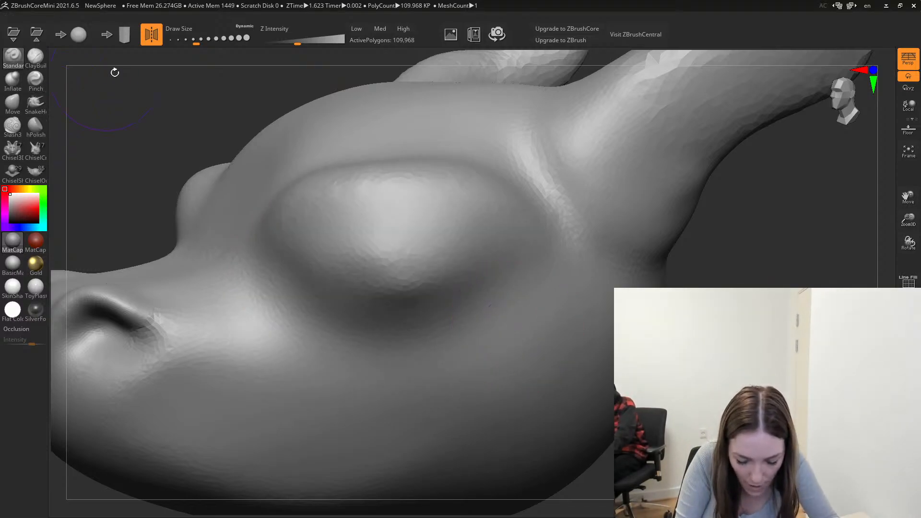
Set the draw size to about 25 and cut an arched upper eyelid crease across the eyeball from corner to corner.
left_click_drag(188, 42, 177, 42)
mouse_move(216, 115)
left_mouse_down()
mouse_move(130, 89)
mouse_move(137, 113)
mouse_move(139, 102)
left_mouse_up()
left_click(180, 41)
mouse_move(354, 278)
left_mouse_down("shift")
mouse_move(518, 269)
mouse_move(306, 291)
left_mouse_up("shift")
mouse_move(286, 329)
left_mouse_down()
mouse_move(397, 261)
mouse_move(434, 255)
mouse_move(509, 293)
left_mouse_up()
right_click_drag(542, 312, 373, 204)
left_click_drag(373, 204, 499, 270)
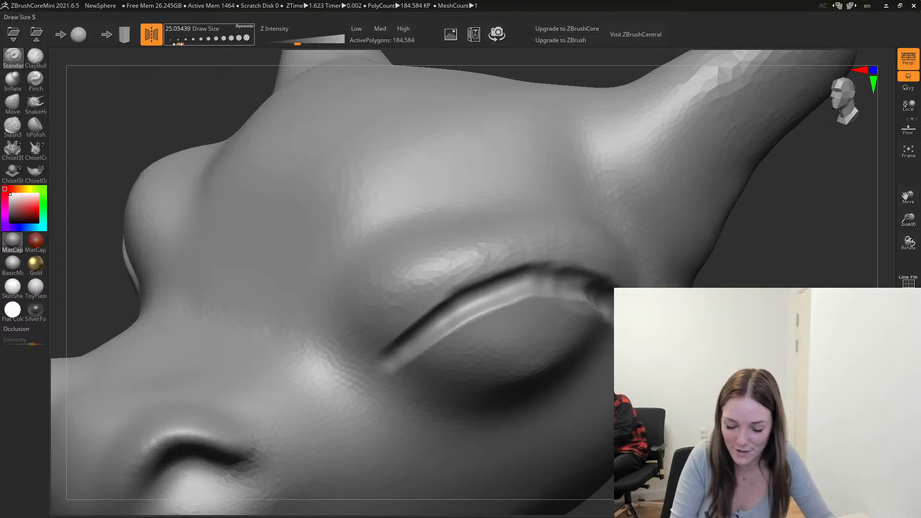
Widen and deepen the upper eyelid crease with a draw size of about 83 and a Z Intensity of 15.
left_click_drag(177, 44, 191, 43)
mouse_move(401, 322)
left_mouse_down()
mouse_move(475, 293)
mouse_move(612, 279)
left_mouse_up()
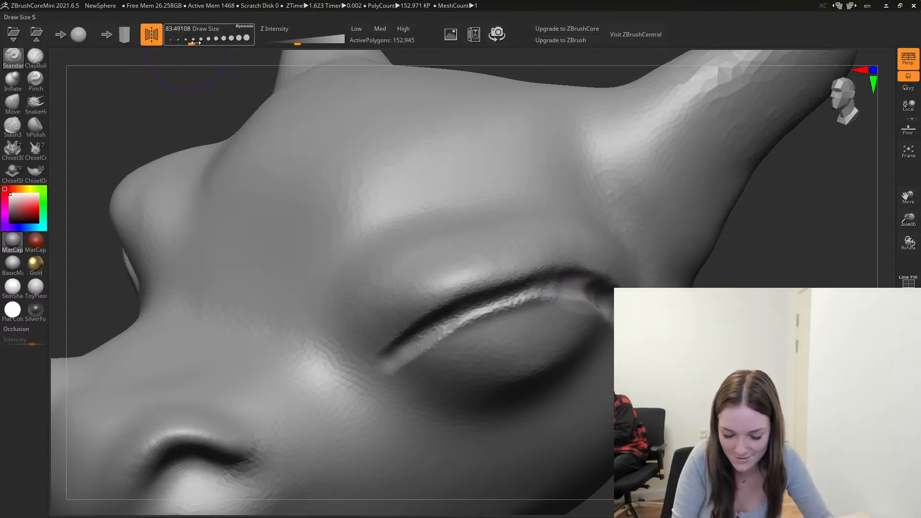
left_click_drag(297, 42, 291, 41)
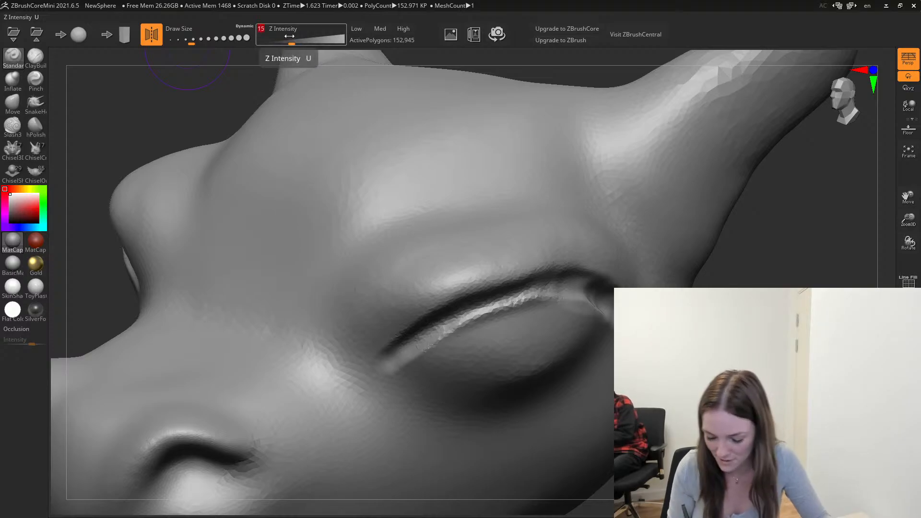
mouse_move(399, 357)
left_mouse_down()
mouse_move(427, 319)
mouse_move(452, 308)
mouse_move(566, 293)
left_mouse_up()
left_click_drag(720, 307, 585, 298)
mouse_move(206, 235)
left_mouse_down()
mouse_move(305, 271)
mouse_move(269, 248)
mouse_move(205, 238)
left_mouse_up()
left_click_drag(125, 139, 290, 149)
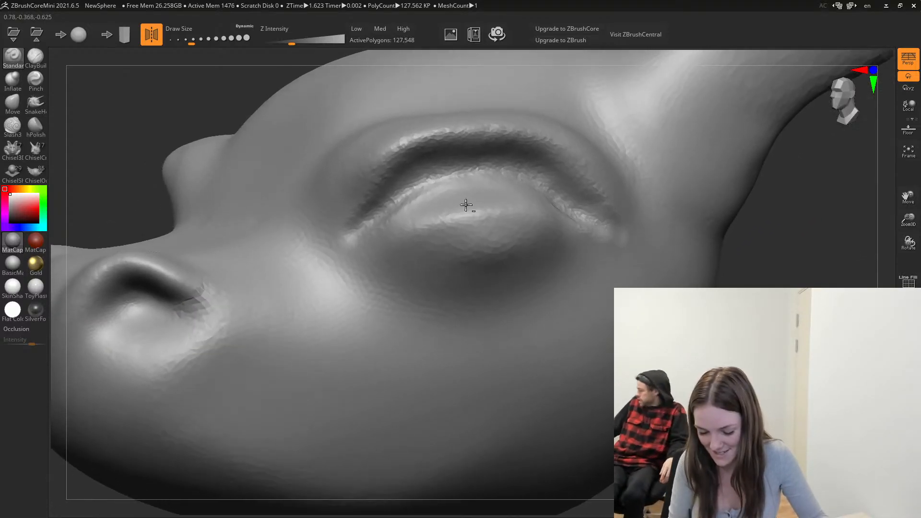
Build up the eyeball beneath the upper eyelid and smooth its surface and outer corner.
mouse_move(518, 240)
left_mouse_down()
mouse_move(431, 224)
mouse_move(424, 235)
mouse_move(437, 221)
mouse_move(422, 224)
mouse_move(425, 232)
mouse_move(470, 228)
left_mouse_up()
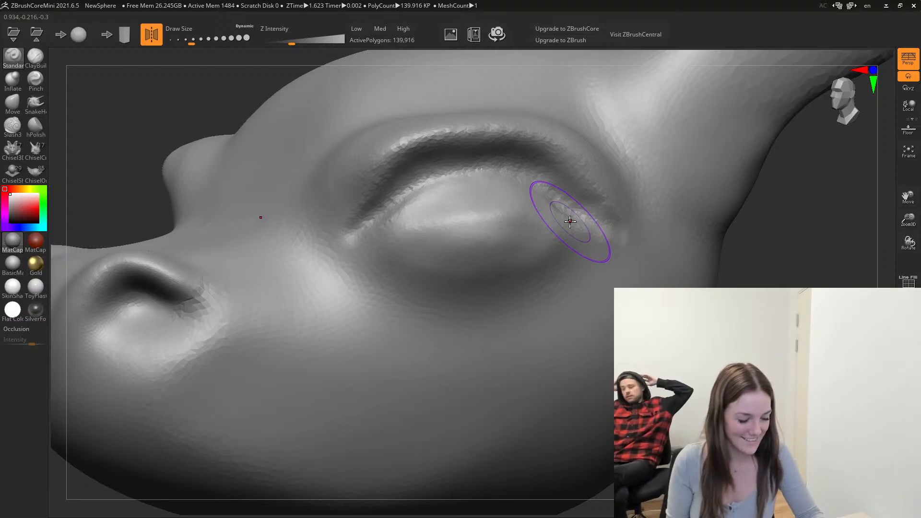
left_click_drag(570, 221, 450, 235)
mouse_move(585, 222)
left_mouse_down("shift")
mouse_move(518, 201)
mouse_move(413, 214)
mouse_move(527, 212)
mouse_move(539, 261)
left_mouse_up("shift")
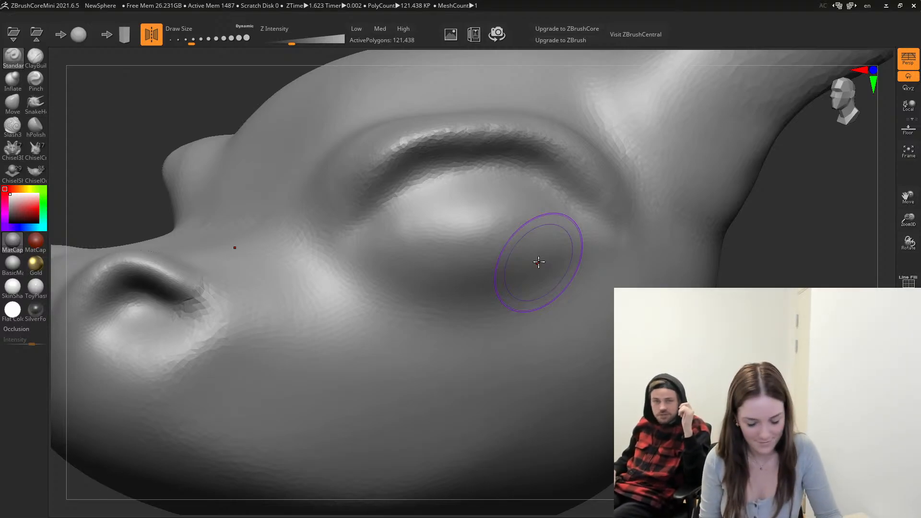
mouse_move(540, 261)
left_mouse_down()
mouse_move(551, 222)
mouse_move(384, 212)
mouse_move(452, 200)
left_mouse_up()
key("ctrl+z")
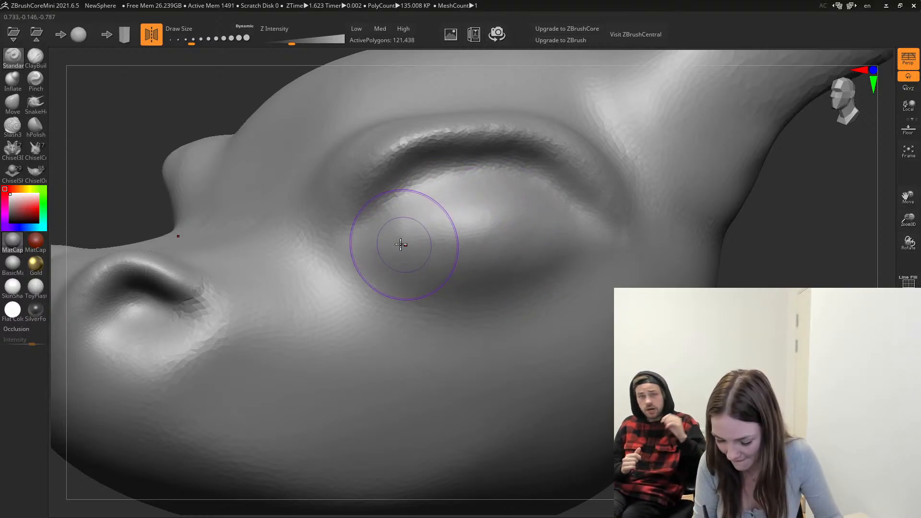
mouse_move(421, 224)
left_mouse_down()
mouse_move(366, 255)
mouse_move(376, 243)
mouse_move(504, 219)
mouse_move(547, 241)
mouse_move(374, 257)
left_mouse_up()
key("ctrl+z")
key("ctrl+z")
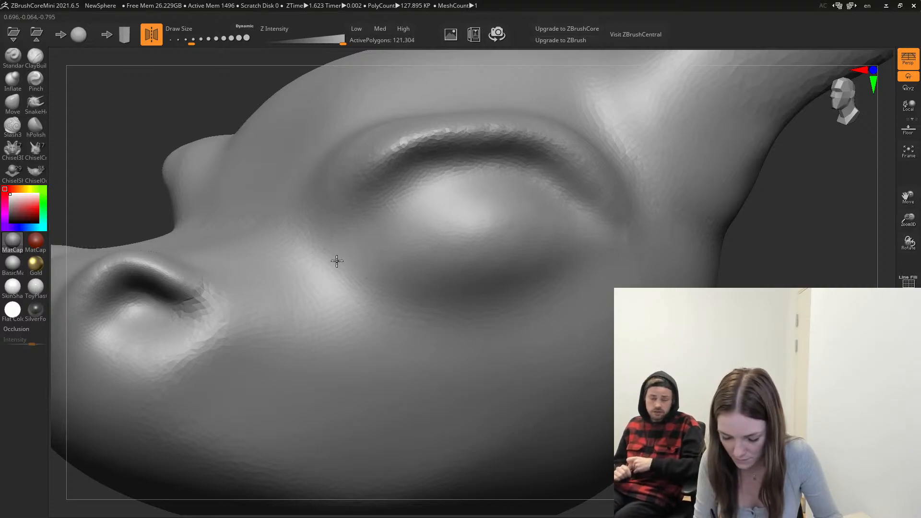
Add a small stroke at the eye's inner corner with a draw size of about 31, and smooth it with a size of about 83.
left_click_drag(474, 219, 428, 237, "shift")
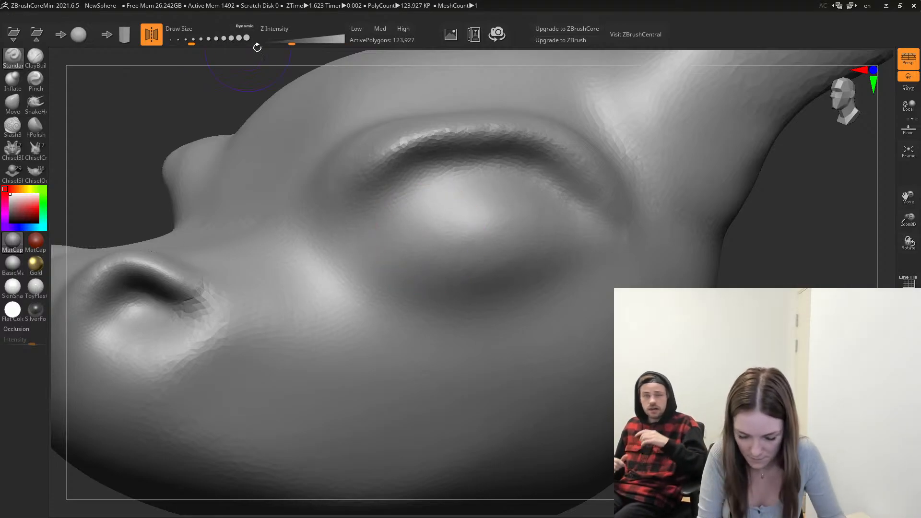
left_click_drag(180, 44, 178, 45)
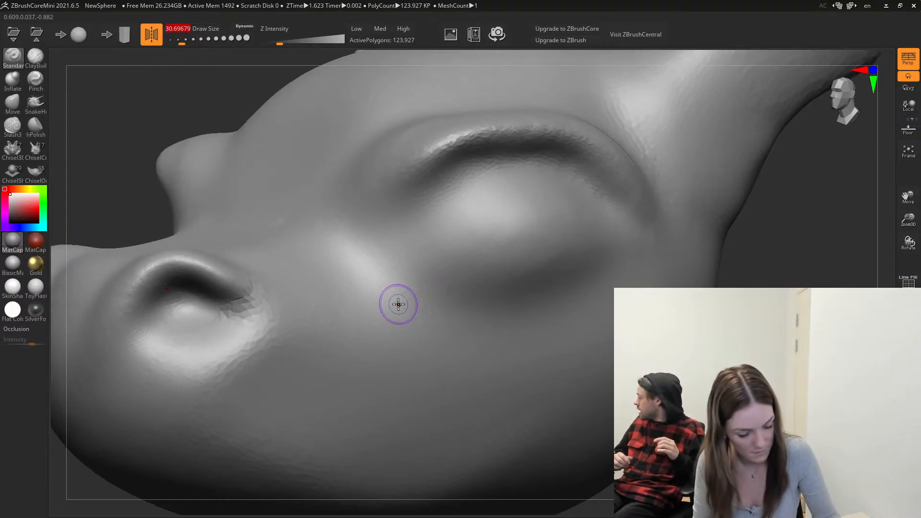
left_click_drag(402, 263, 403, 255)
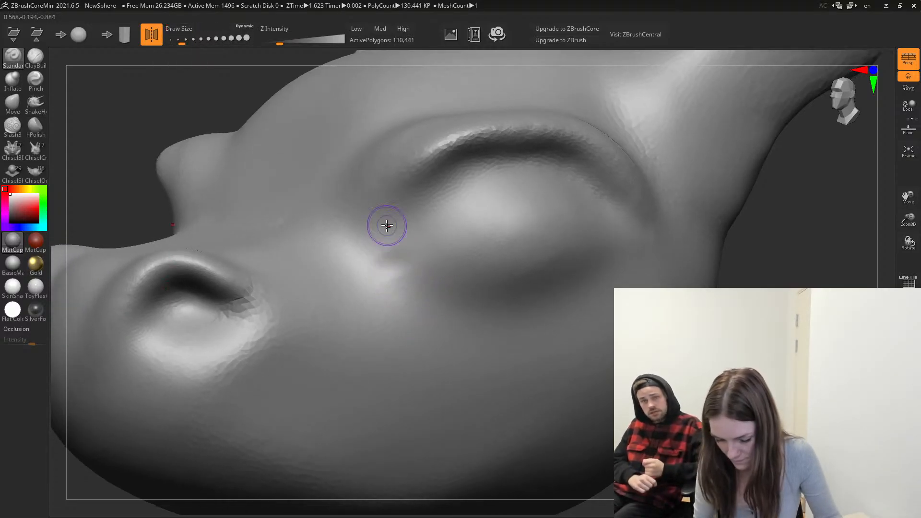
left_click(191, 41)
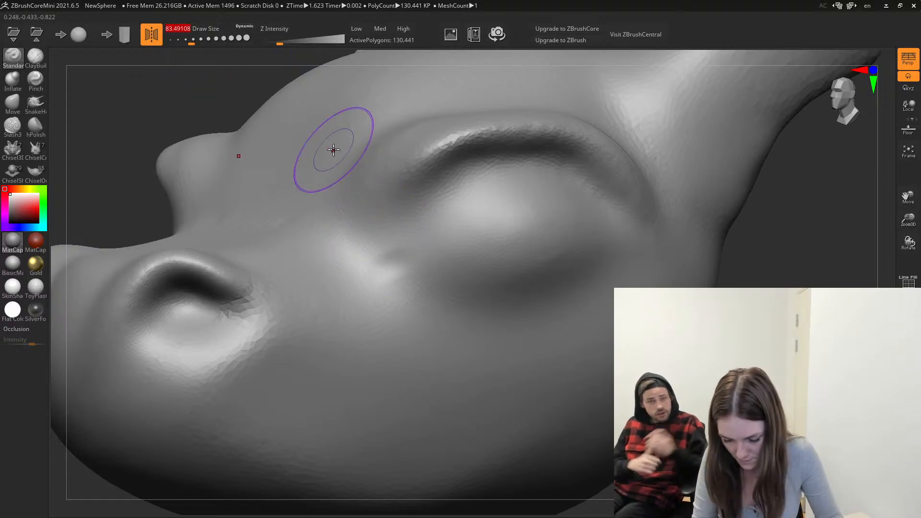
mouse_move(414, 282)
left_mouse_down("shift")
mouse_move(438, 283)
mouse_move(397, 257)
mouse_move(362, 261)
left_mouse_up("shift")
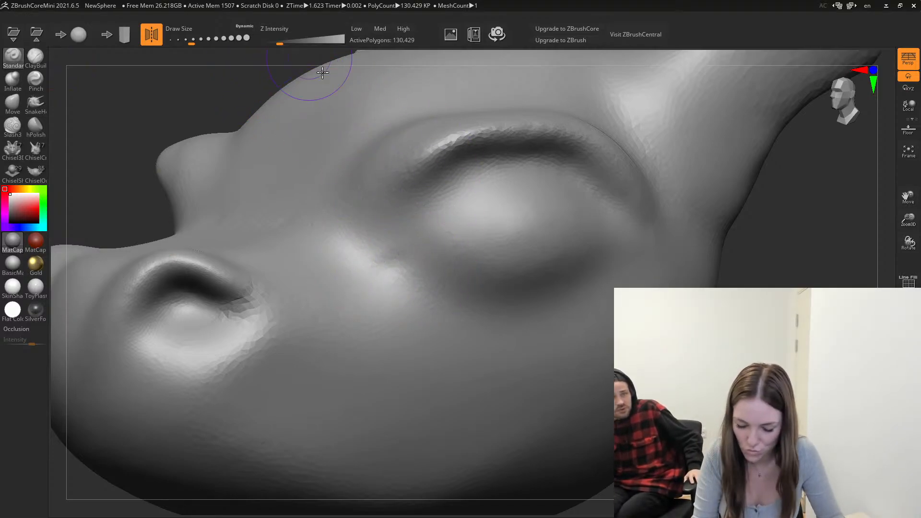
Raise the Z Intensity and build up the upper eyelid ridge from the inner corner across its arch.
mouse_move(373, 212)
left_mouse_down()
mouse_move(376, 199)
mouse_move(345, 229)
left_mouse_up()
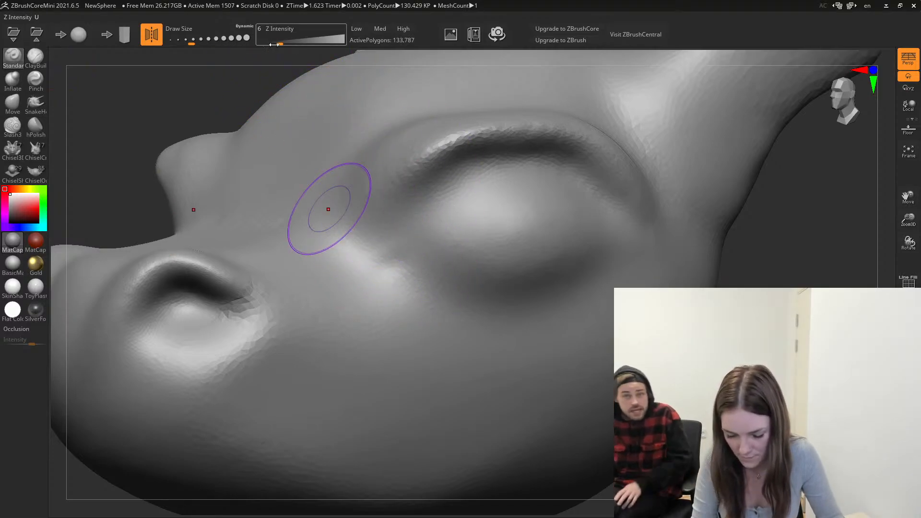
left_click_drag(279, 44, 291, 44)
mouse_move(357, 211)
left_mouse_down()
mouse_move(426, 158)
mouse_move(524, 129)
left_mouse_up()
mouse_move(473, 180)
left_mouse_down()
mouse_move(438, 154)
mouse_move(513, 143)
mouse_move(590, 154)
left_mouse_up()
mouse_move(778, 257)
left_mouse_down()
mouse_move(750, 285)
mouse_move(697, 267)
left_mouse_up()
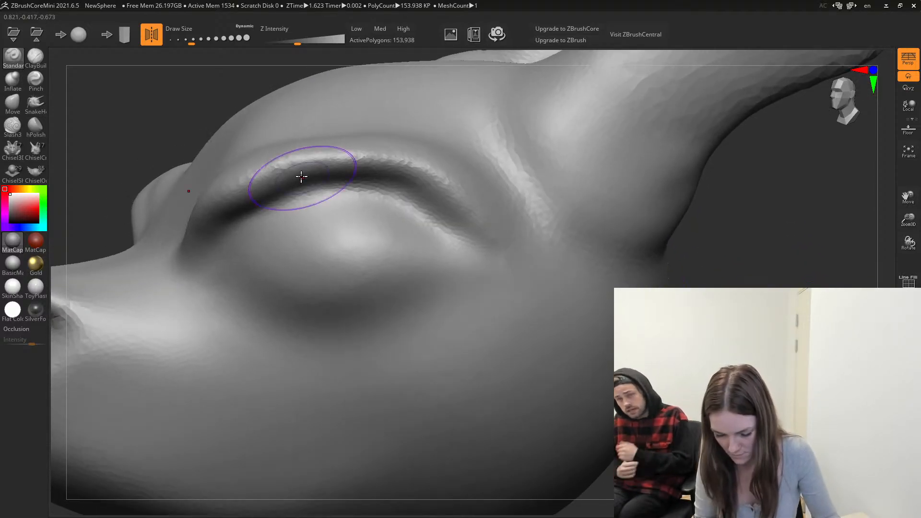
Thicken the upper eyelid fold along the crease and define its sweep down to the outer corner.
mouse_move(301, 177)
left_mouse_down()
mouse_move(291, 179)
mouse_move(380, 161)
mouse_move(424, 179)
mouse_move(487, 239)
left_mouse_up()
left_click_drag(451, 195, 494, 244)
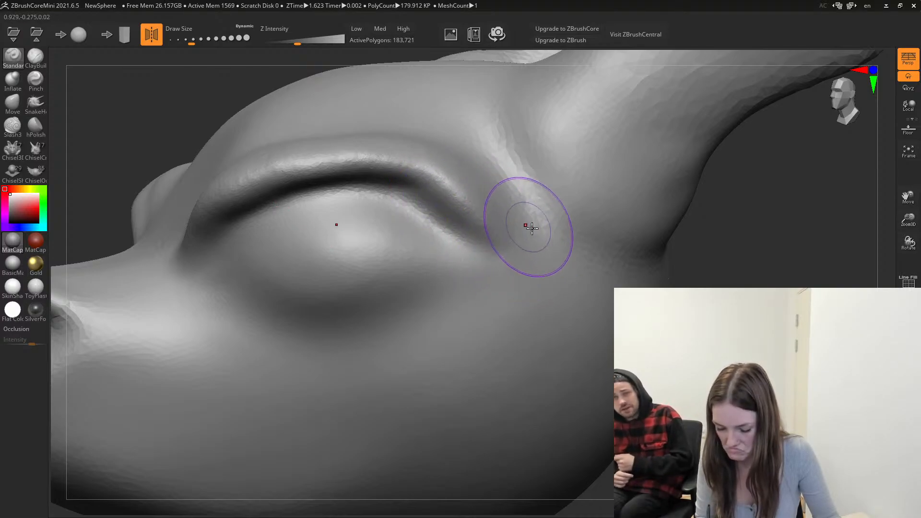
left_click_drag(442, 185, 493, 239)
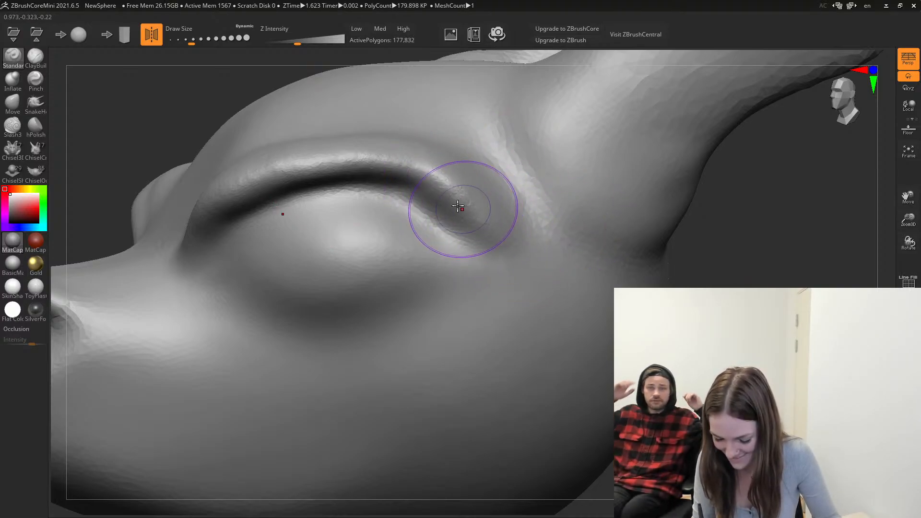
mouse_move(386, 178)
left_mouse_down()
mouse_move(411, 185)
mouse_move(292, 177)
mouse_move(442, 187)
mouse_move(449, 176)
left_mouse_up()
left_click_drag(290, 159, 241, 174)
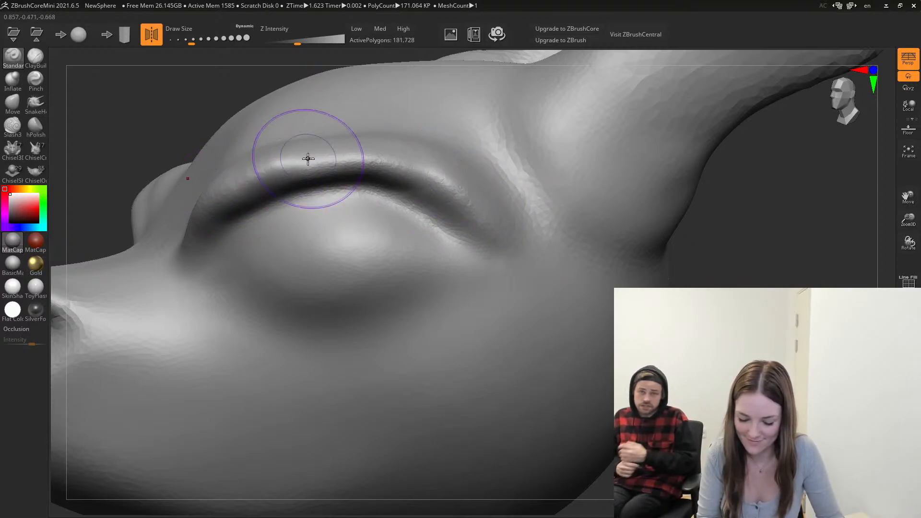
Build up the top surface of the upper eyelid with overlapping Standard brush strokes, undoing unwanted ones.
mouse_move(308, 158)
right_mouse_down("alt")
mouse_move(323, 136)
mouse_move(413, 159)
mouse_move(439, 259)
mouse_move(415, 348)
right_mouse_up("alt")
mouse_move(354, 412)
left_mouse_down()
mouse_move(411, 409)
mouse_move(443, 391)
left_mouse_up()
key("ctrl+z")
mouse_move(461, 380)
right_mouse_down()
mouse_move(469, 328)
mouse_move(456, 332)
right_mouse_up()
mouse_move(396, 355)
left_mouse_down()
mouse_move(355, 368)
mouse_move(378, 382)
mouse_move(415, 367)
left_mouse_up()
left_click_drag(375, 338, 480, 304)
key("ctrl+z")
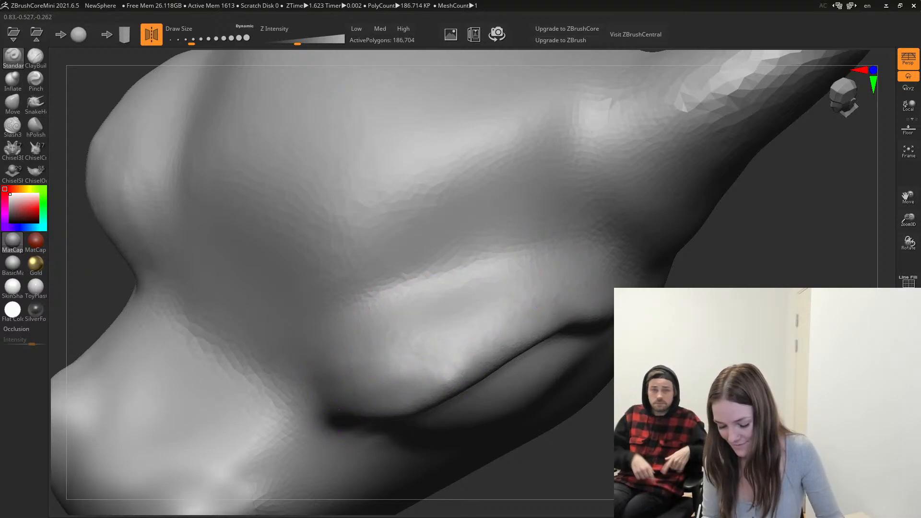
mouse_move(546, 274)
right_mouse_down("alt")
mouse_move(538, 293)
mouse_move(624, 288)
mouse_move(616, 273)
mouse_move(490, 283)
mouse_move(499, 290)
right_mouse_up("alt")
left_click_drag(427, 297, 530, 259)
left_click_drag(444, 326, 545, 280)
mouse_move(472, 326)
left_mouse_down()
mouse_move(571, 269)
mouse_move(516, 305)
left_mouse_up()
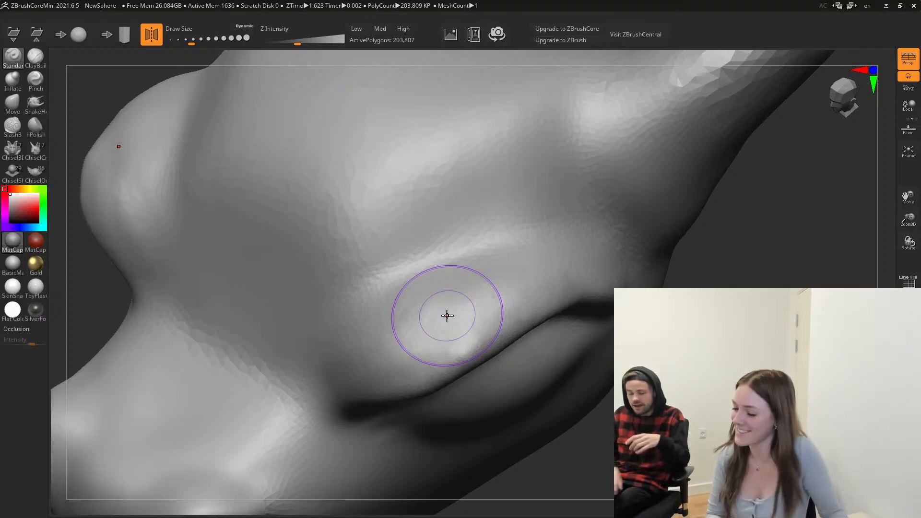
Smooth the top of the upper eyelid and its front edge along the crease.
left_click_drag(447, 316, 398, 300, "shift")
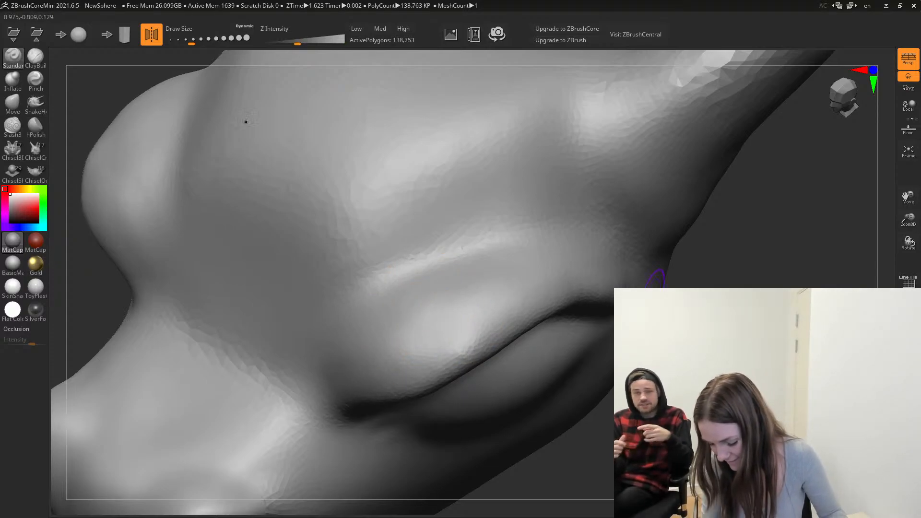
left_click_drag(96, 327, 70, 226)
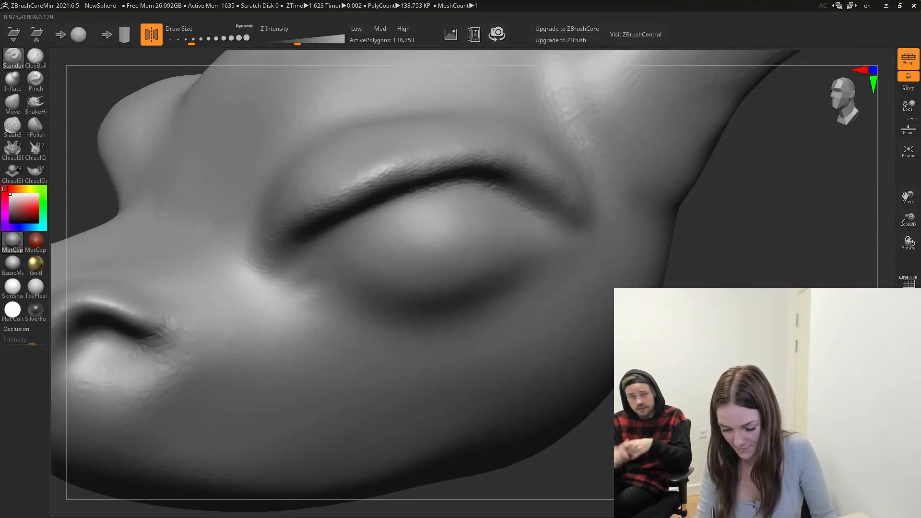
left_click_drag(300, 228, 376, 172, "shift")
left_click_drag(300, 179, 426, 160, "shift")
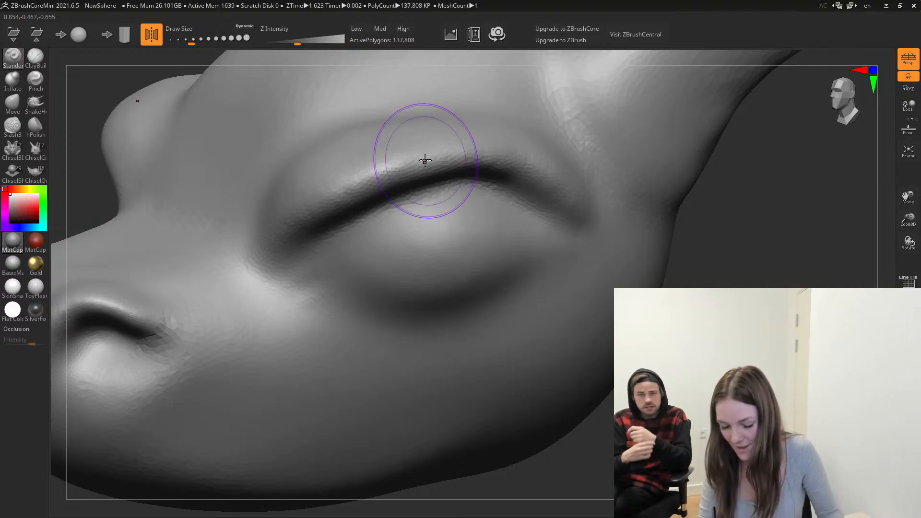
Carve a groove above the upper eyelid to separate it from the brow, and smooth the groove's edges.
mouse_move(688, 226)
left_mouse_down()
mouse_move(647, 269)
mouse_move(663, 320)
left_mouse_up()
mouse_move(324, 330)
left_mouse_down("alt")
mouse_move(319, 314)
mouse_move(421, 202)
mouse_move(328, 295)
mouse_move(423, 203)
left_mouse_up("alt")
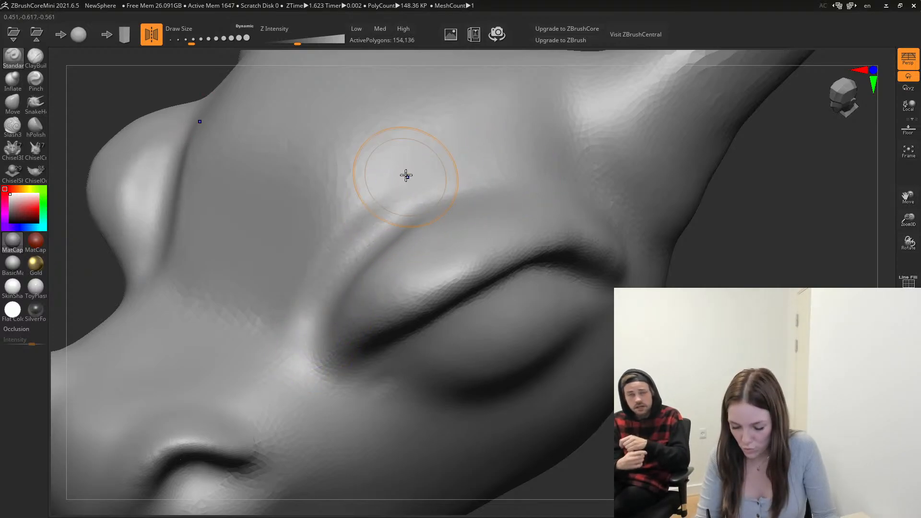
left_click_drag(280, 321, 293, 295, "shift")
left_click_drag(348, 200, 435, 207, "shift")
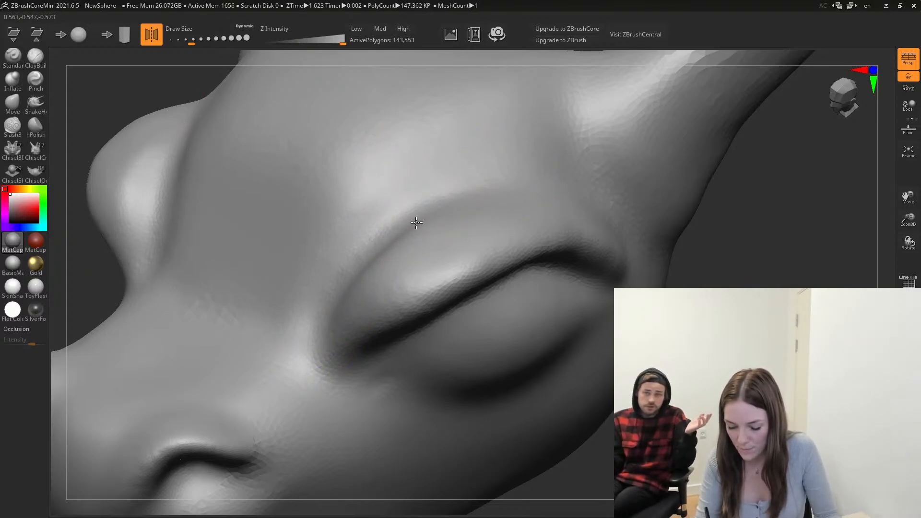
left_click_drag(397, 273, 449, 272, "alt")
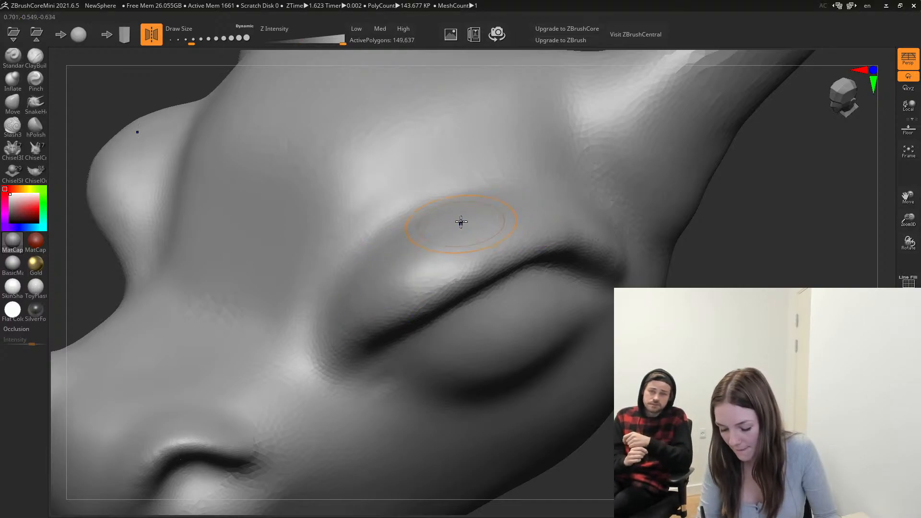
left_click_drag(540, 236, 563, 221, "shift")
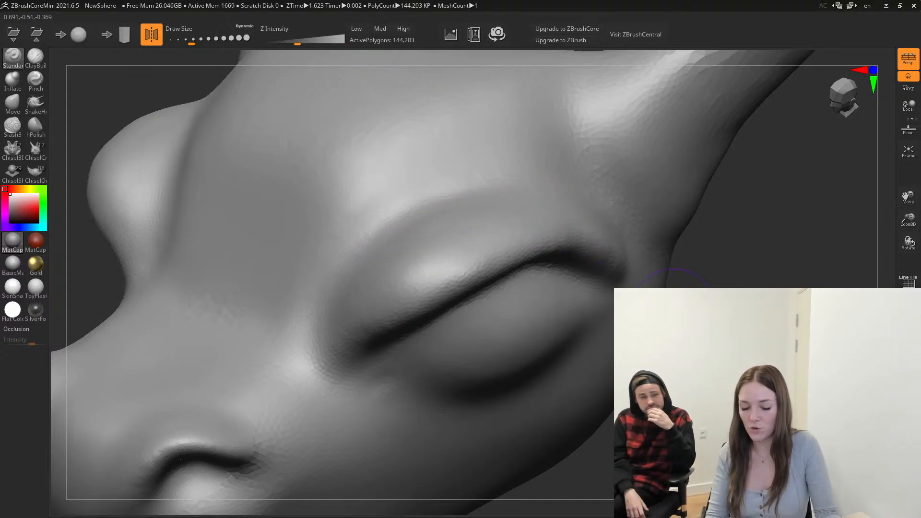
Build up the upper eyelid toward its outer corner and smooth the added volume.
left_click_drag(674, 313, 773, 379, "alt")
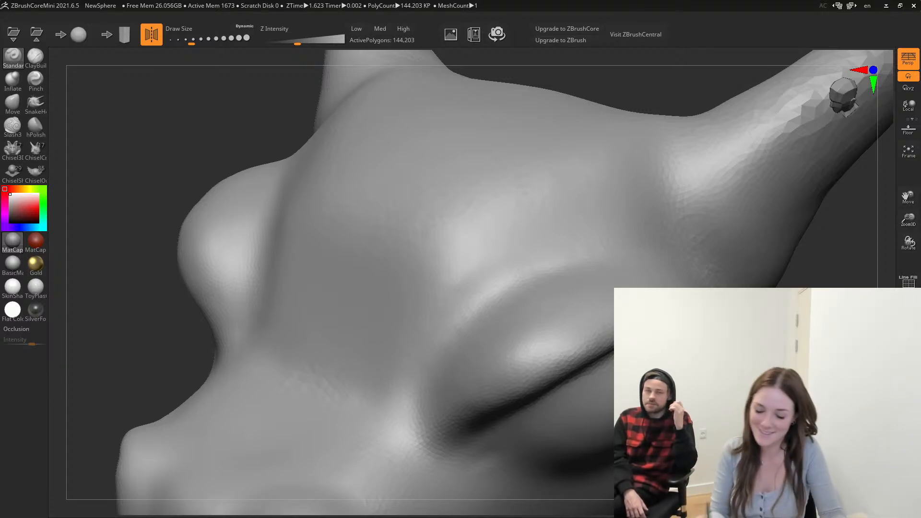
mouse_move(204, 222)
left_mouse_down()
mouse_move(188, 201)
mouse_move(202, 188)
left_mouse_up()
key("ctrl+z")
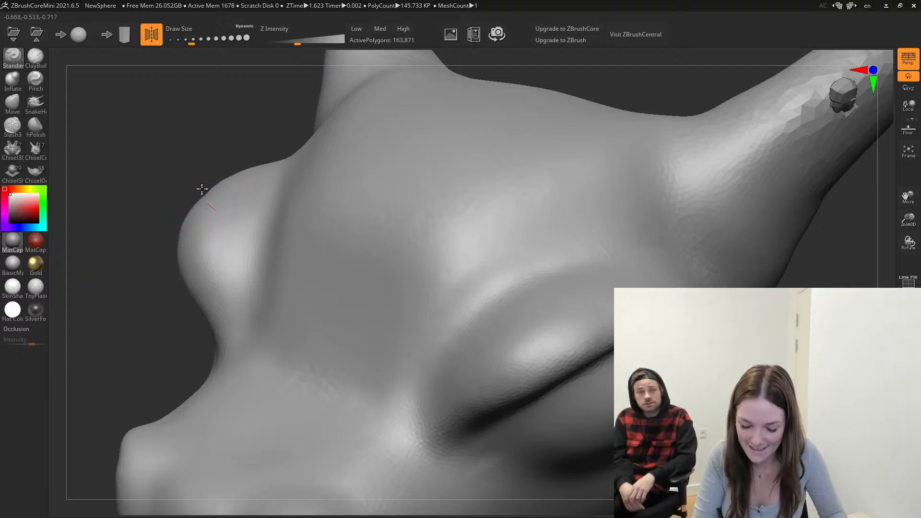
mouse_move(227, 219)
left_mouse_down()
mouse_move(247, 144)
mouse_move(177, 161)
left_mouse_up()
left_click_drag(435, 344, 567, 347)
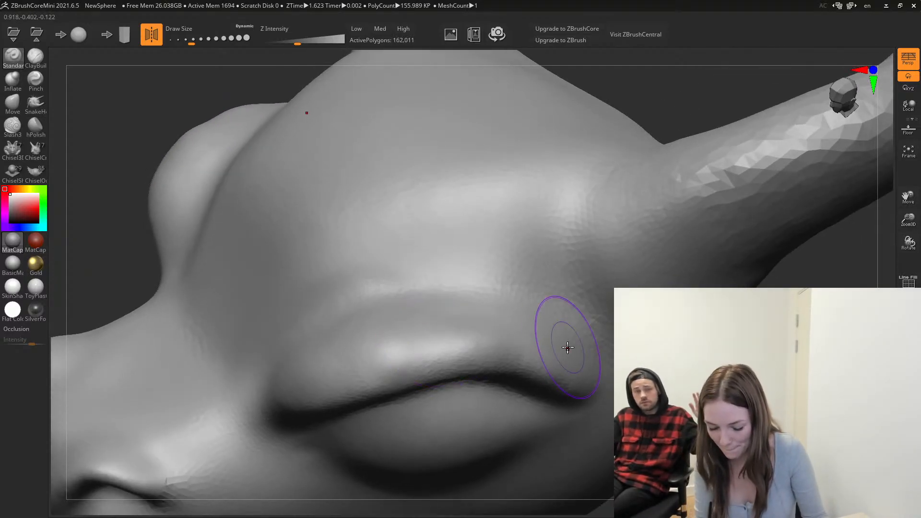
key("shift")
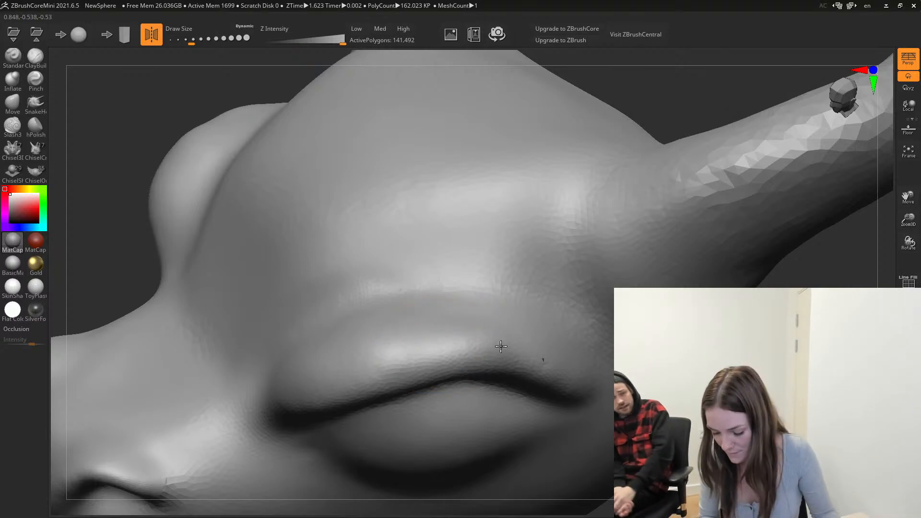
Smooth the transition from the eye's inner corner and upper eyelid into the brow.
right_click_drag(314, 345, 303, 222)
left_click_drag(244, 313, 352, 229, "shift")
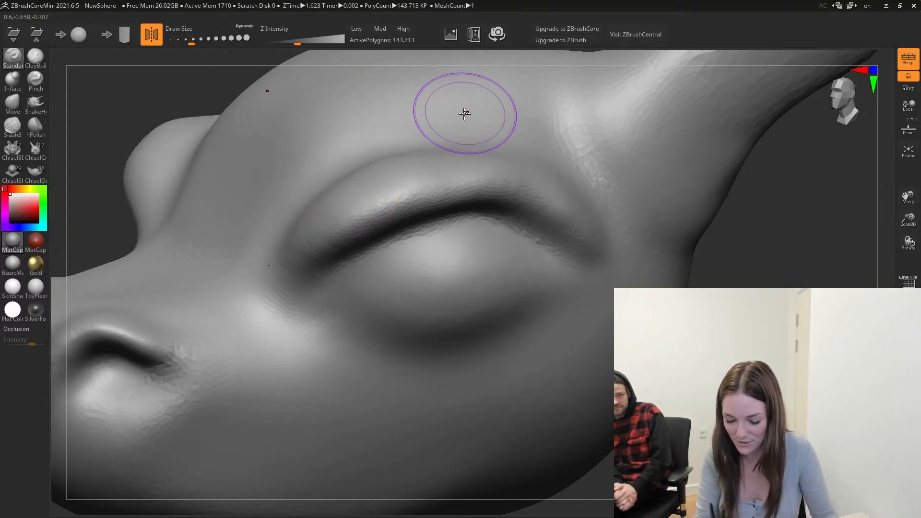
mouse_move(484, 159)
left_mouse_down("shift")
mouse_move(438, 148)
mouse_move(357, 168)
left_mouse_up("shift")
mouse_move(749, 284)
left_mouse_down()
mouse_move(624, 307)
mouse_move(464, 296)
left_mouse_up()
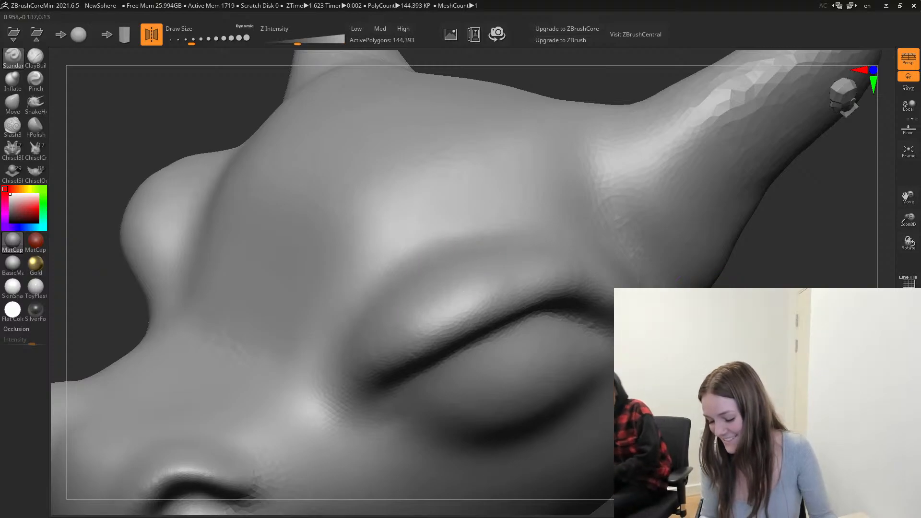
left_click_drag(768, 240, 331, 268)
mouse_move(330, 302)
left_mouse_down("shift")
mouse_move(336, 315)
mouse_move(290, 223)
left_mouse_up("shift")
Increase the draw size and smooth the back of the horn's base into the skull.
mouse_move(342, 287)
left_mouse_down()
mouse_move(316, 302)
mouse_move(326, 316)
mouse_move(333, 291)
mouse_move(318, 250)
mouse_move(262, 284)
left_mouse_up()
mouse_move(734, 274)
left_mouse_down()
mouse_move(715, 299)
mouse_move(693, 261)
left_mouse_up()
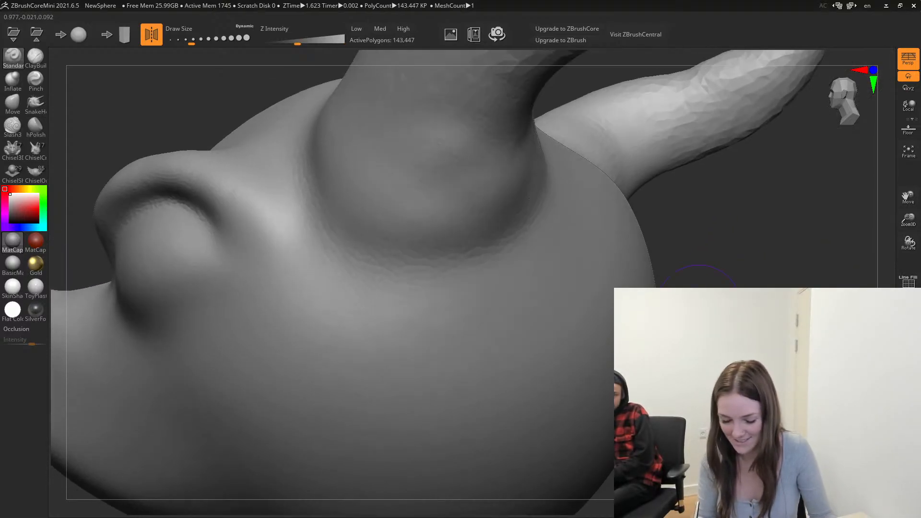
left_click_drag(192, 39, 204, 38)
mouse_move(144, 110)
left_mouse_down()
mouse_move(149, 154)
mouse_move(153, 116)
left_mouse_up()
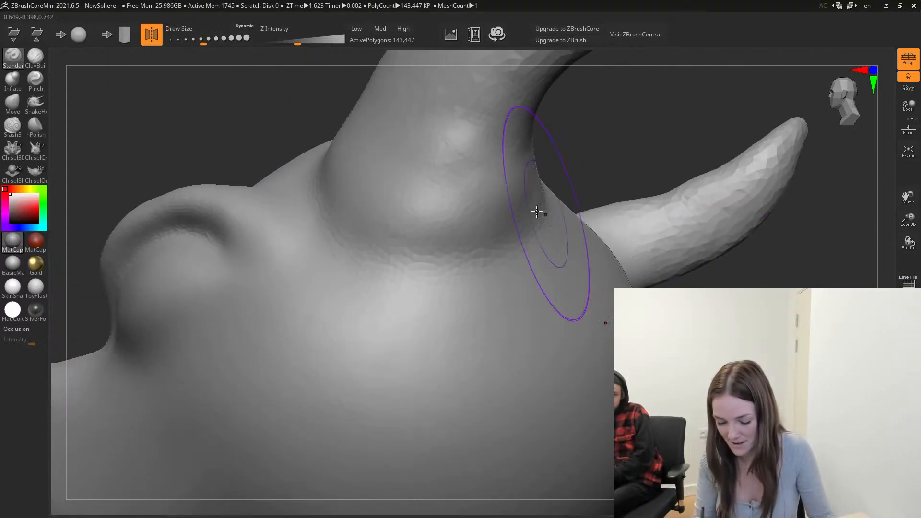
mouse_move(538, 212)
left_mouse_down("shift")
mouse_move(402, 158)
mouse_move(395, 140)
mouse_move(331, 161)
mouse_move(367, 96)
left_mouse_up("shift")
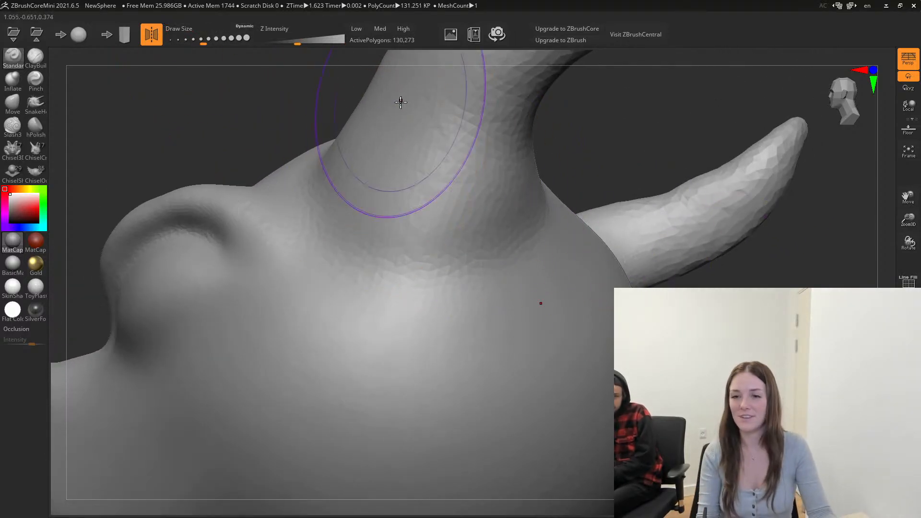
left_click_drag(223, 124, 323, 152)
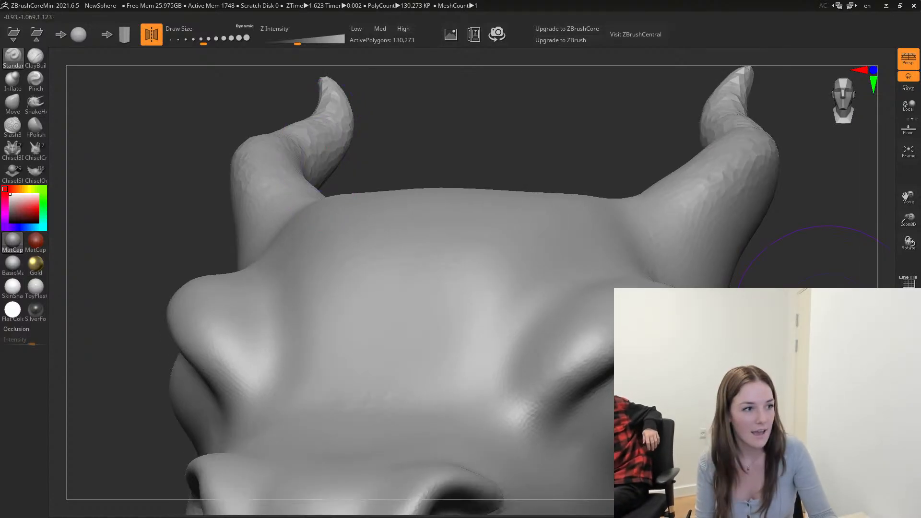
left_click_drag(840, 341, 820, 353)
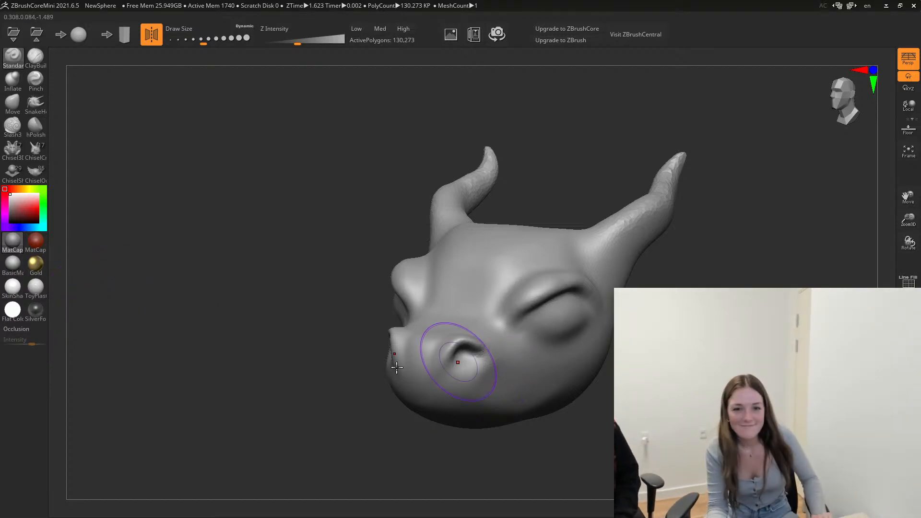
mouse_move(36, 241)
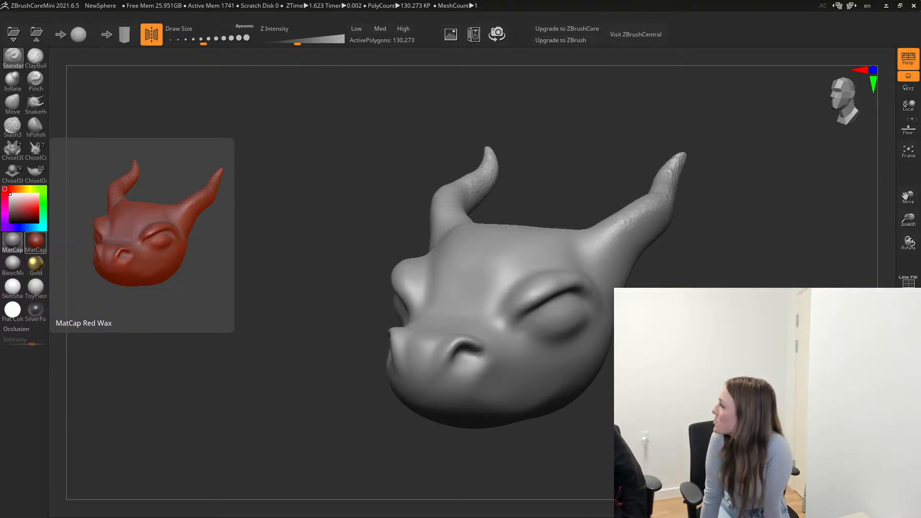
left_click(12, 80)
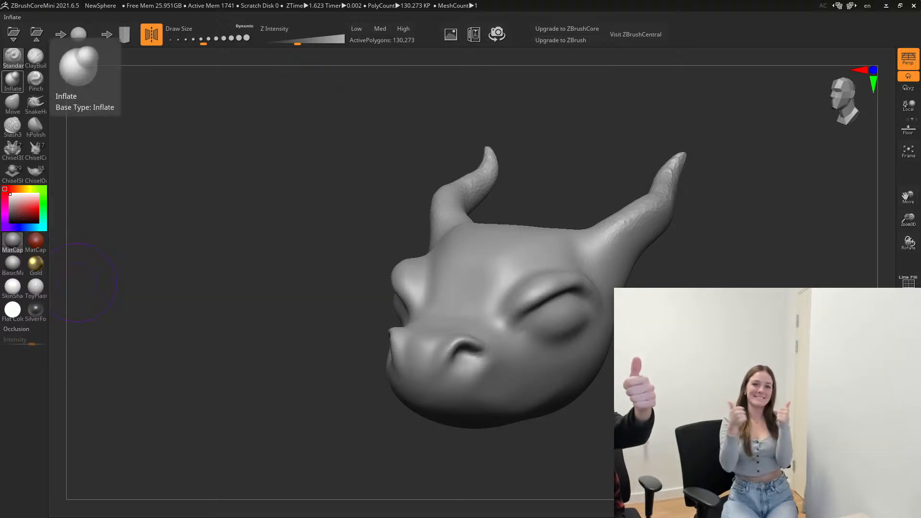